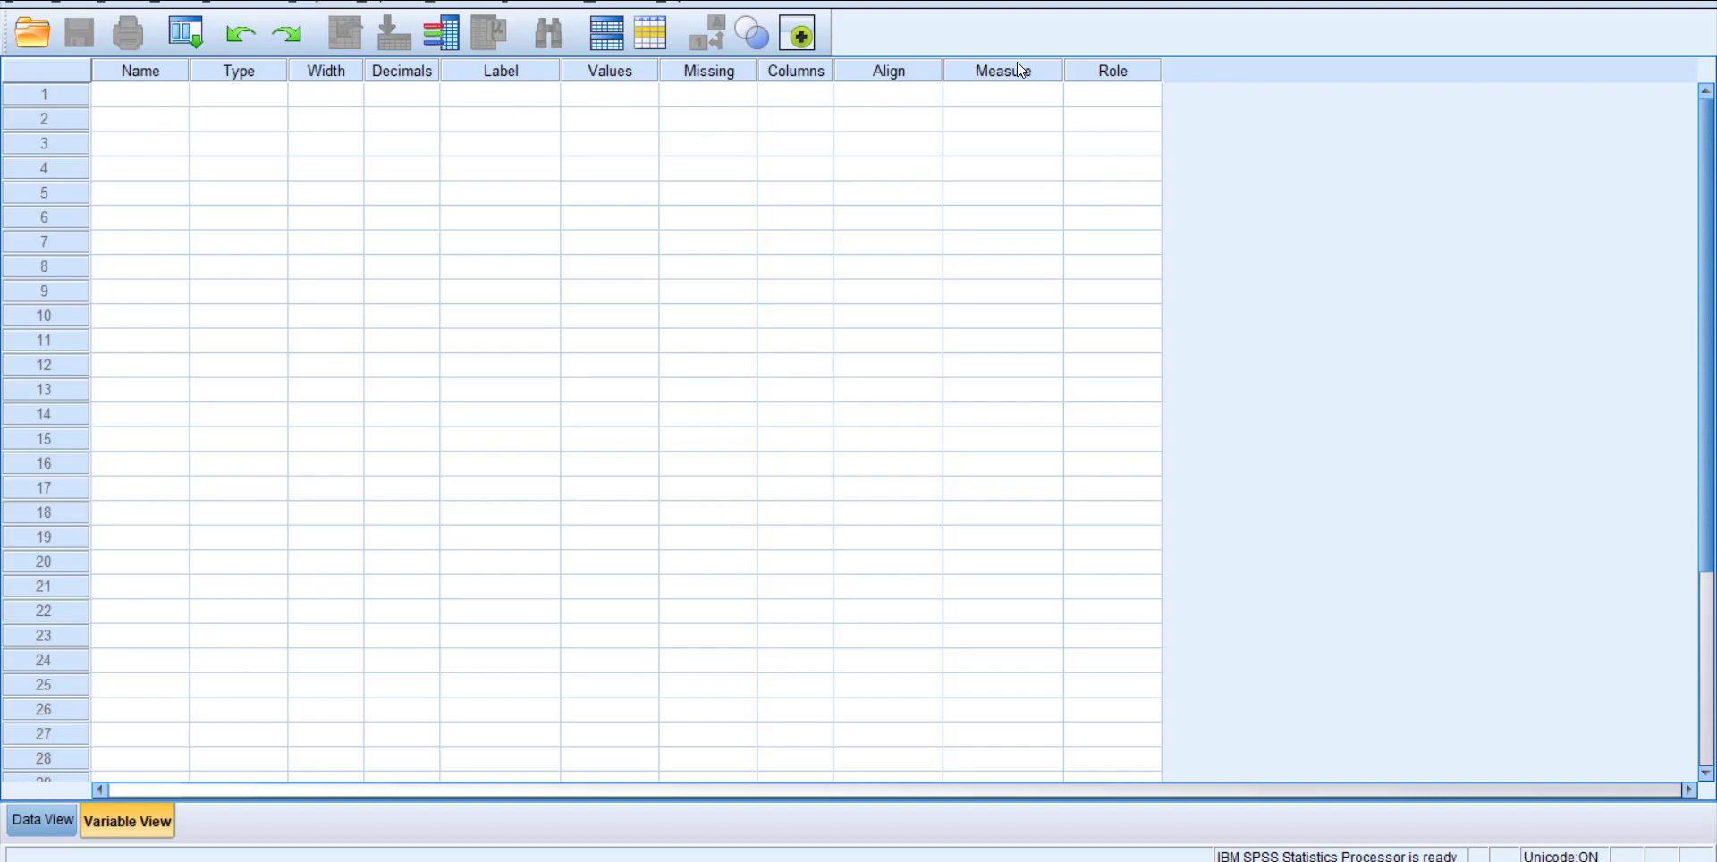
Step: Start an Excel import of coded data.xlsx from the Downloads folder and choose the Sheet1 worksheet
{"action": "left_click", "coordinate": [14, 2]}
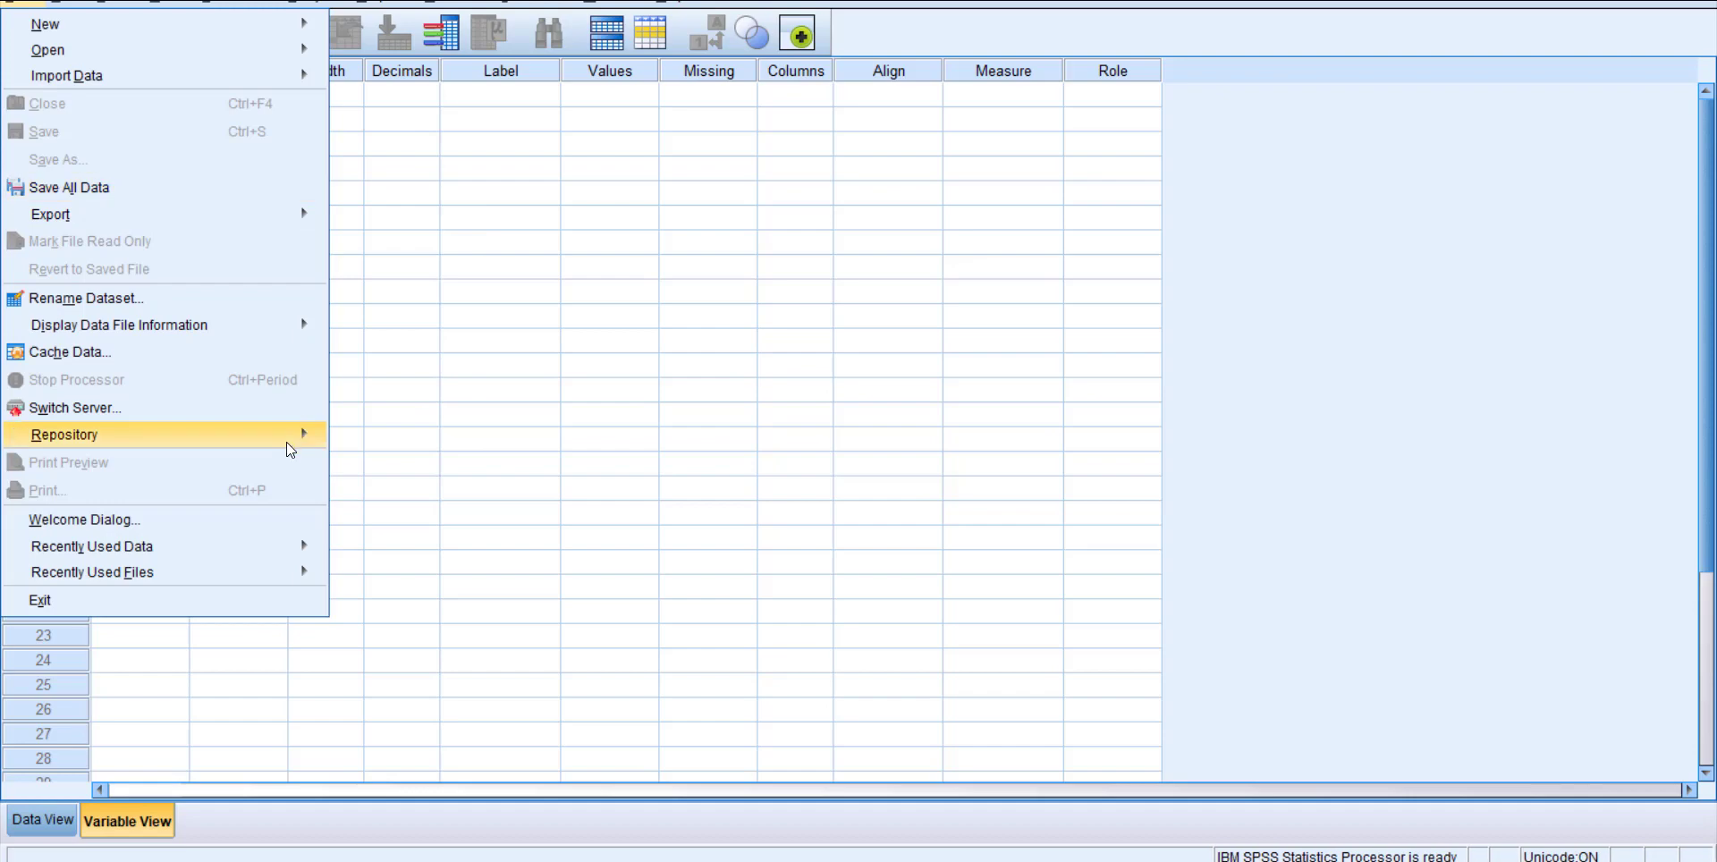
{"action": "mouse_move", "coordinate": [96, 76]}
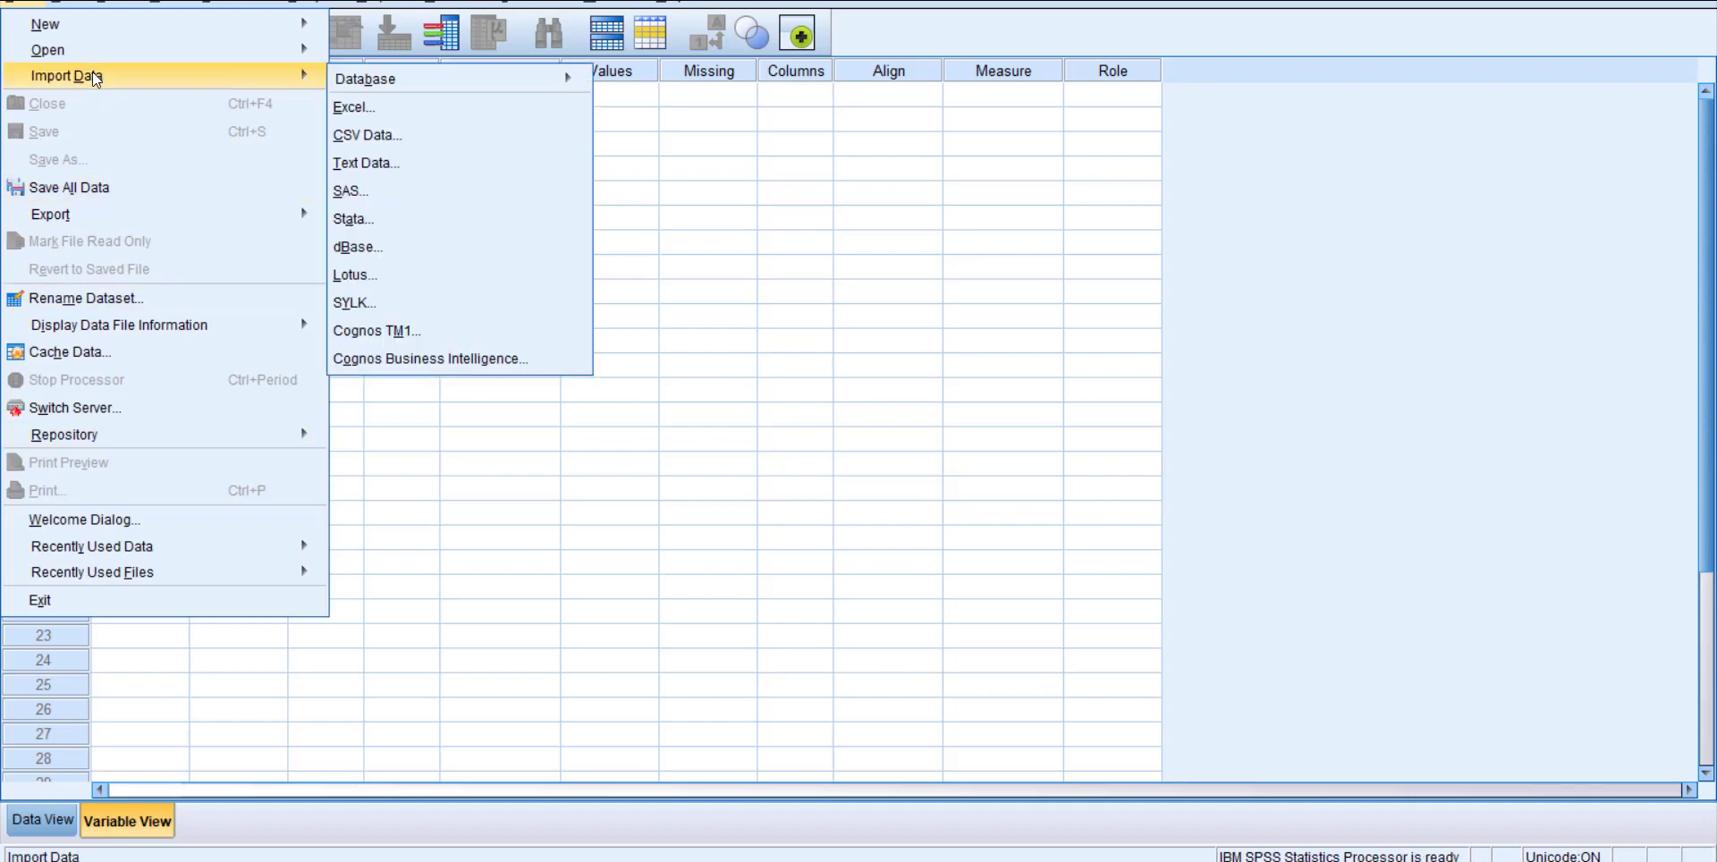
{"action": "left_click", "coordinate": [383, 107]}
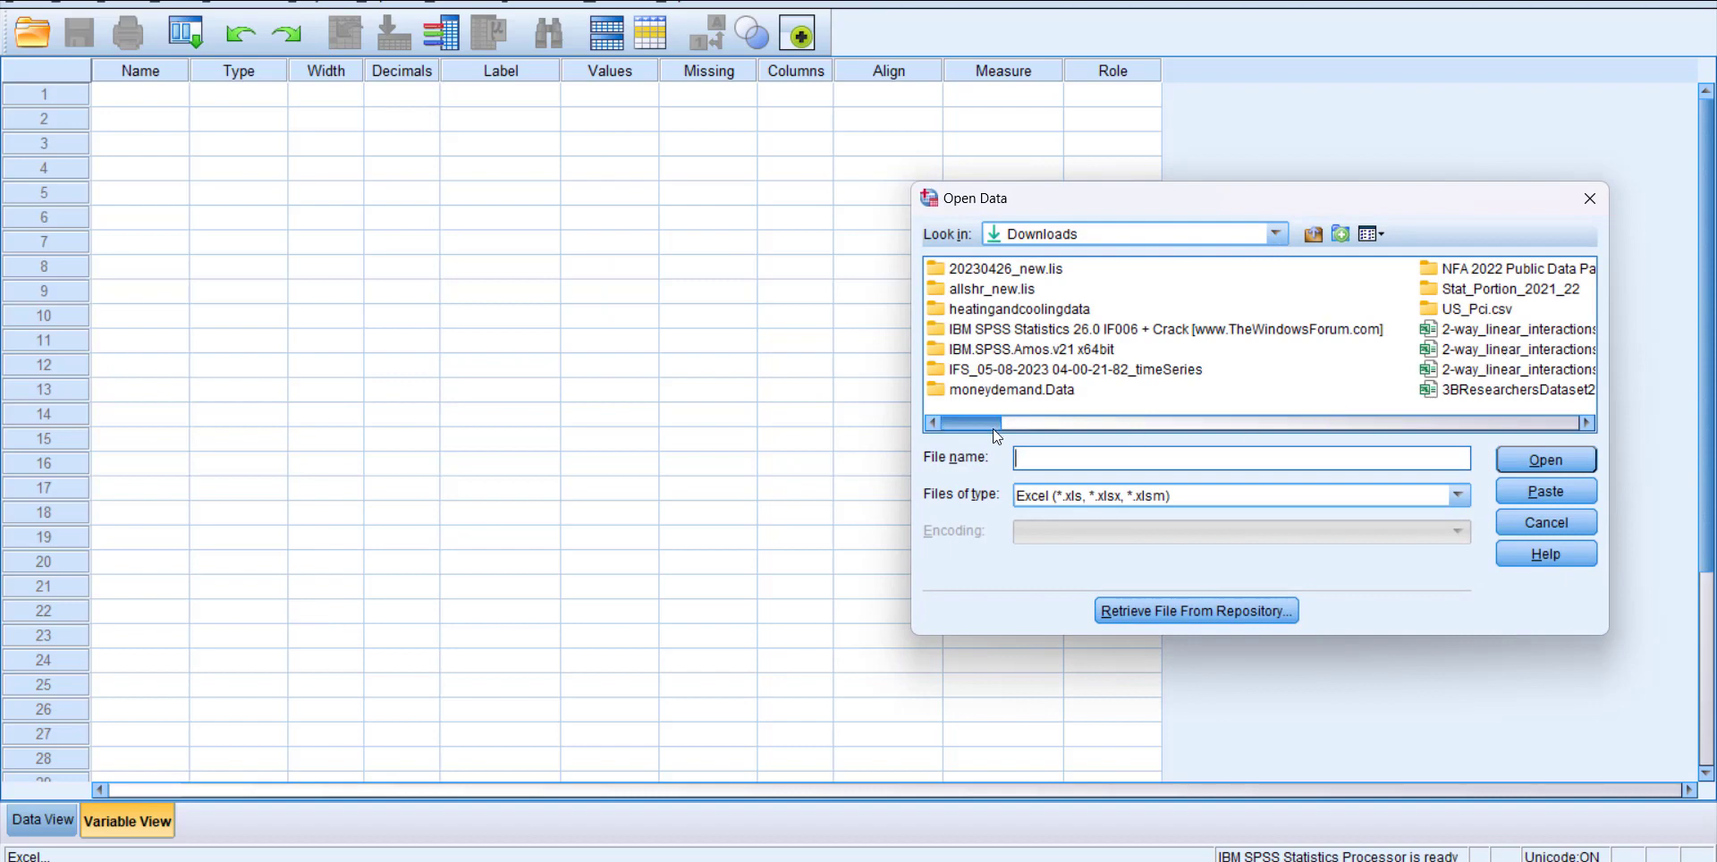
{"action": "left_click_drag", "start_coordinate": [990, 421], "coordinate": [1142, 411]}
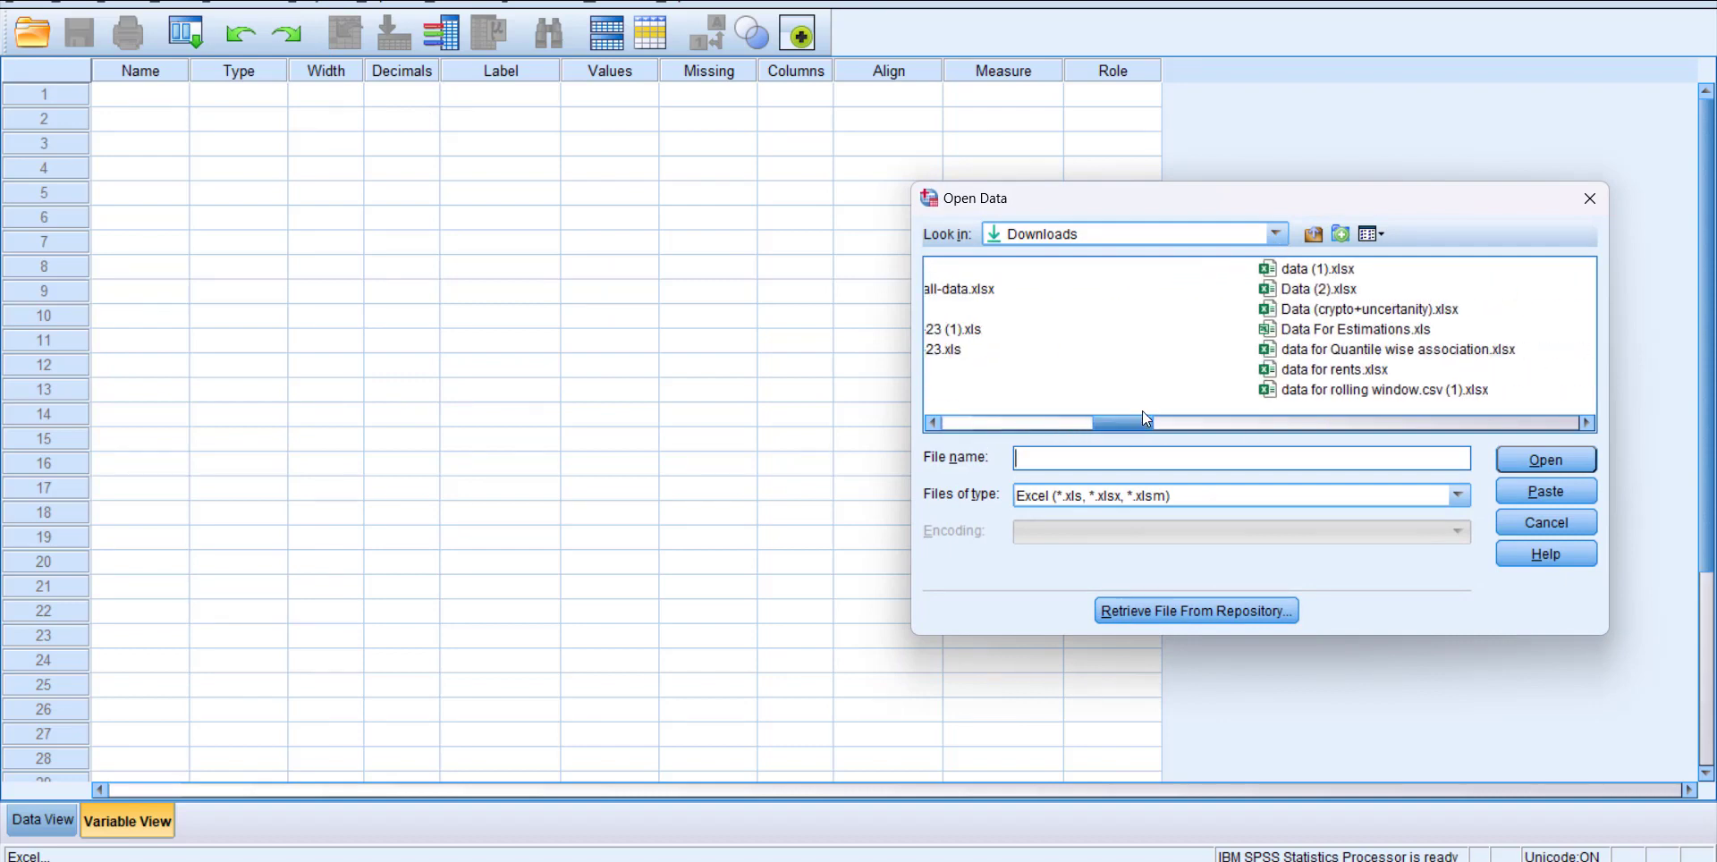
{"action": "scroll", "coordinate": [1027, 391], "scroll_direction": "down", "scroll_amount": 3}
{"action": "left_click", "coordinate": [1027, 391]}
{"action": "key", "text": "c"}
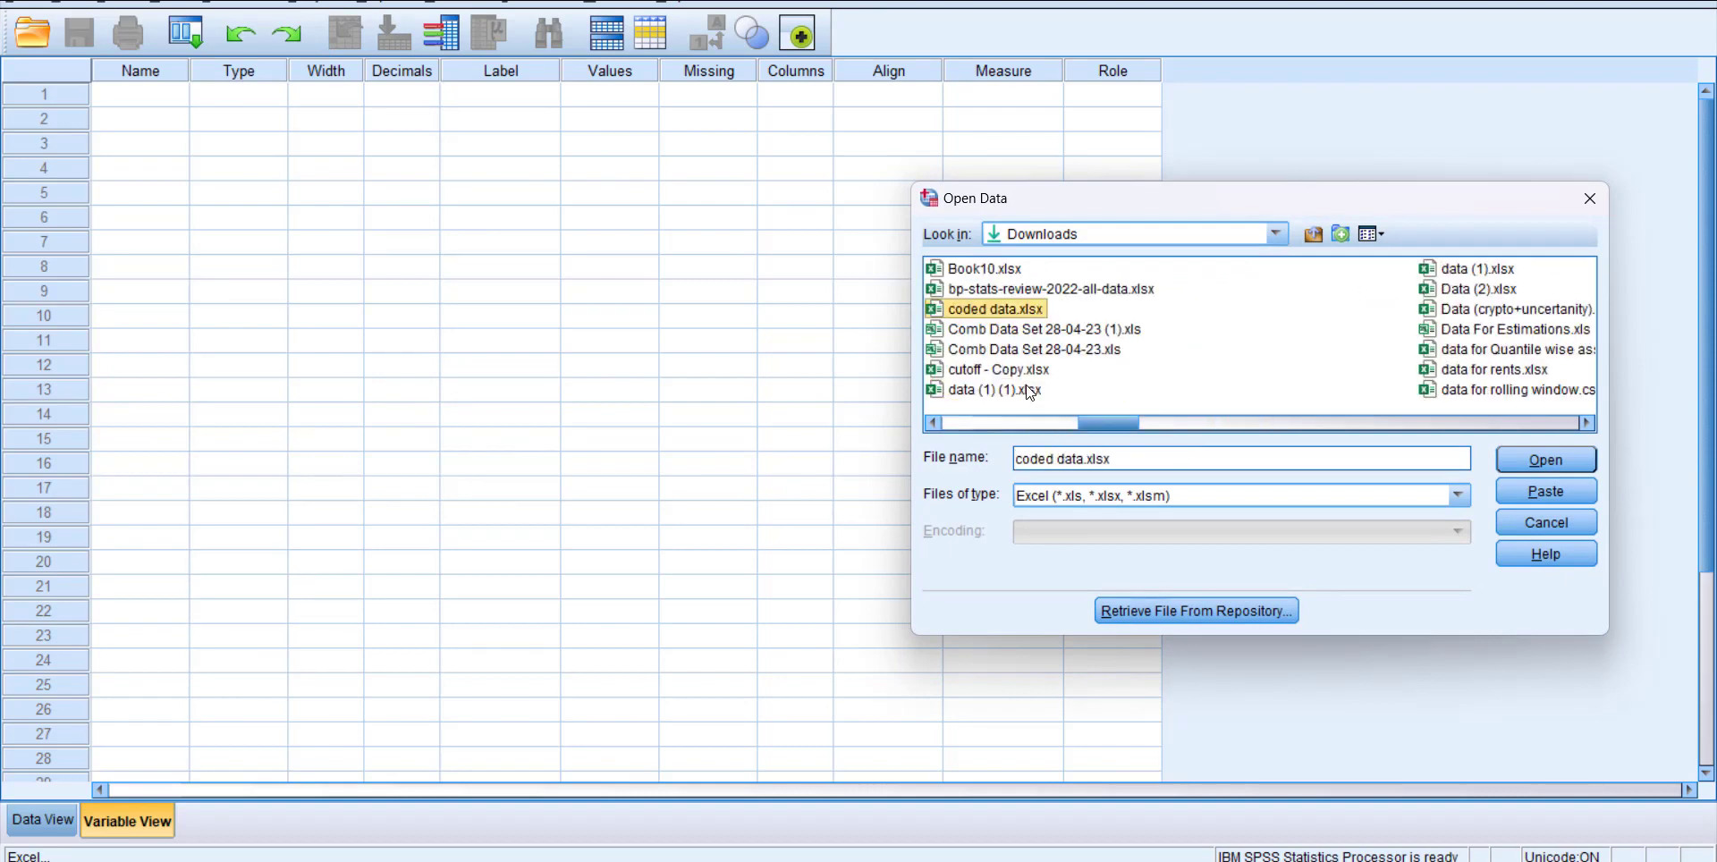
{"action": "left_click", "coordinate": [1542, 460]}
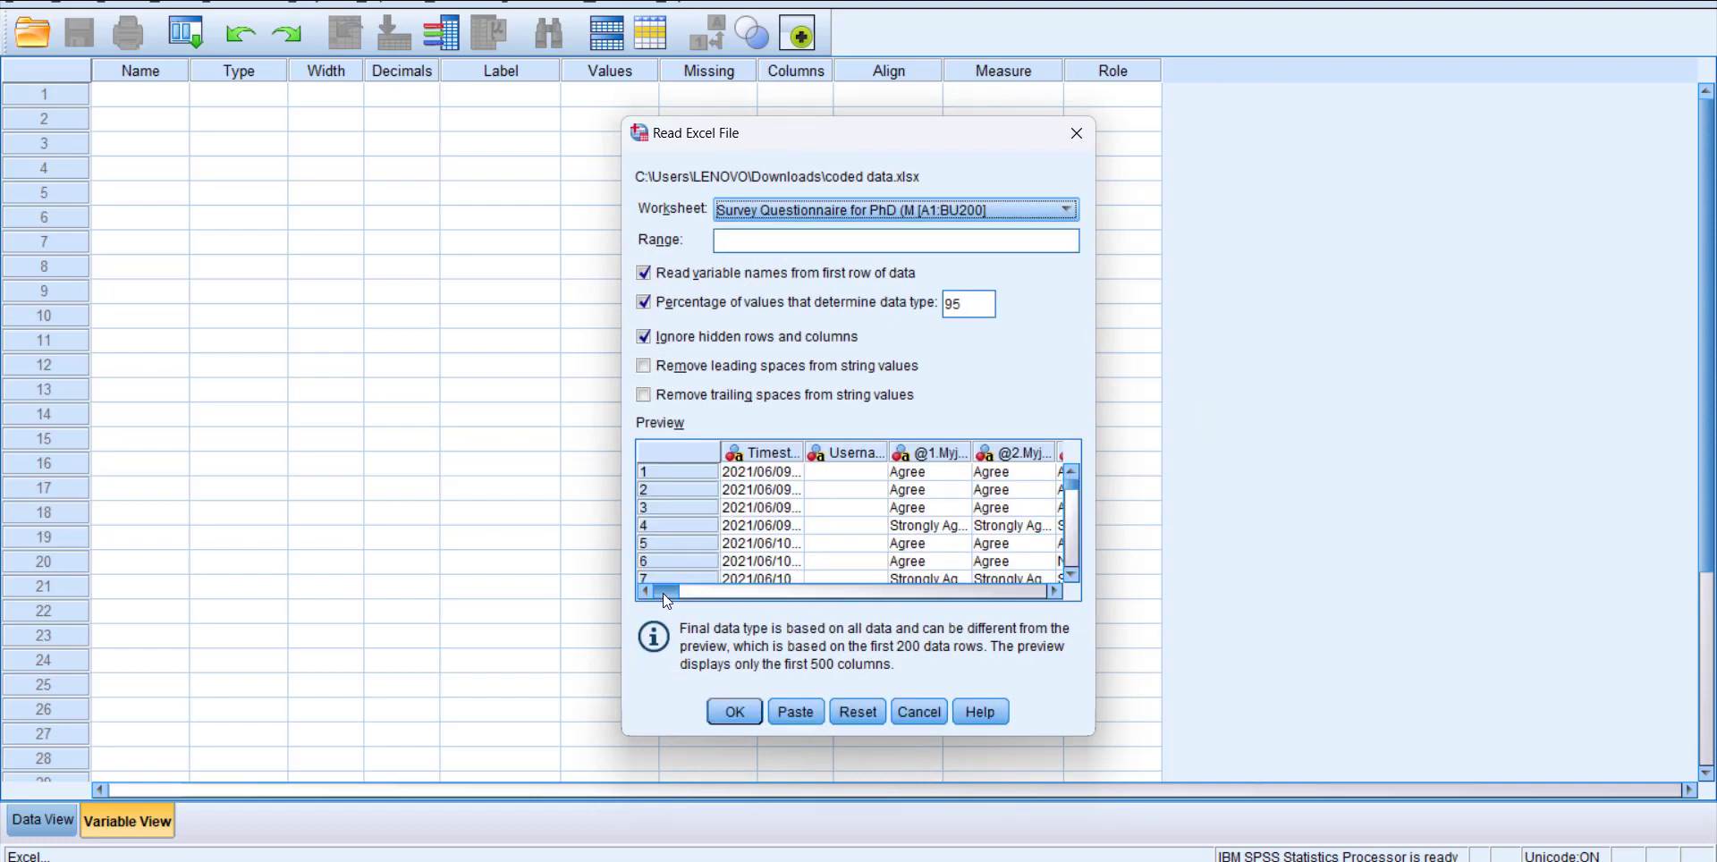
{"action": "left_click", "coordinate": [958, 206]}
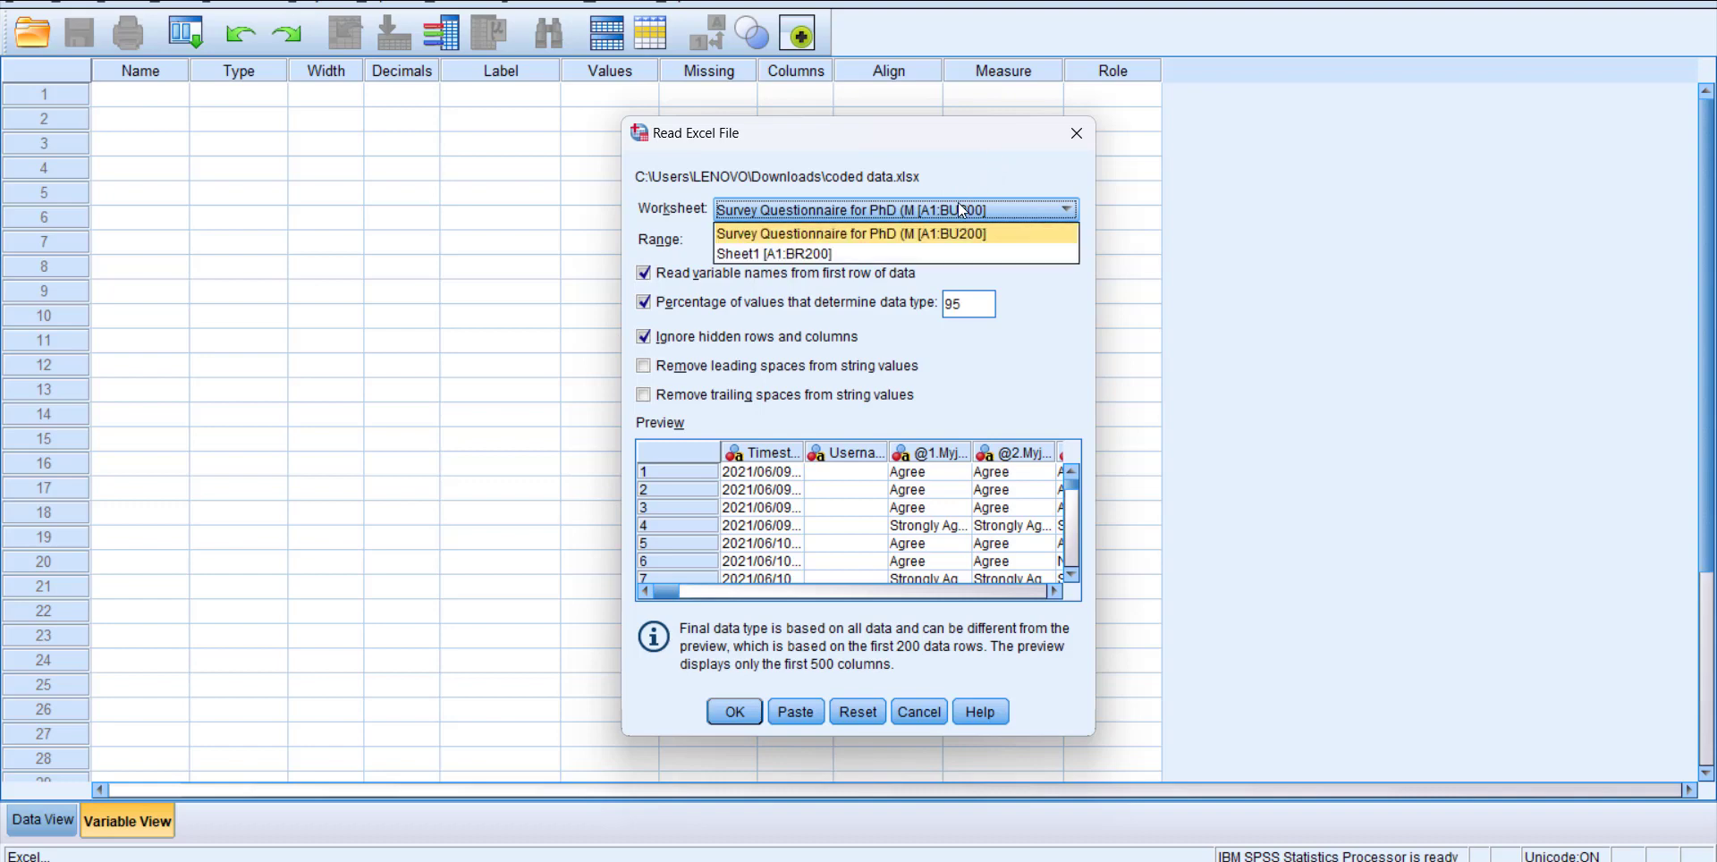
{"action": "left_click", "coordinate": [830, 256]}
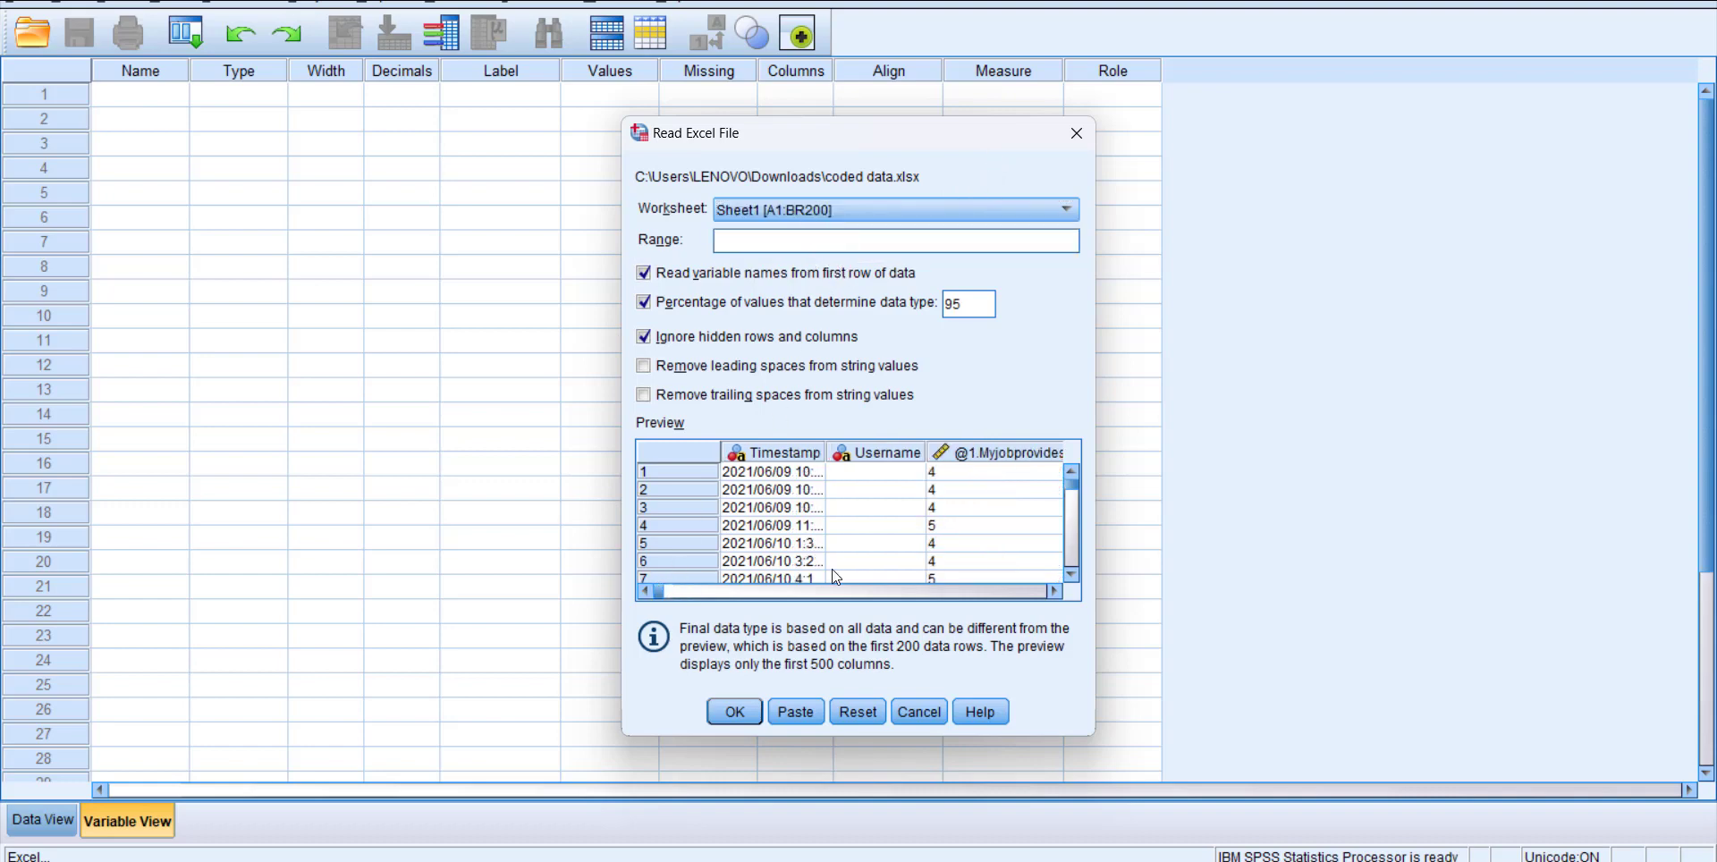
Step: Examine the columns and coded values of Sheet1 across the import preview, through to the last variable
{"action": "left_click", "coordinate": [866, 588]}
{"action": "left_click", "coordinate": [866, 588]}
{"action": "left_click", "coordinate": [866, 588]}
{"action": "left_click", "coordinate": [866, 588]}
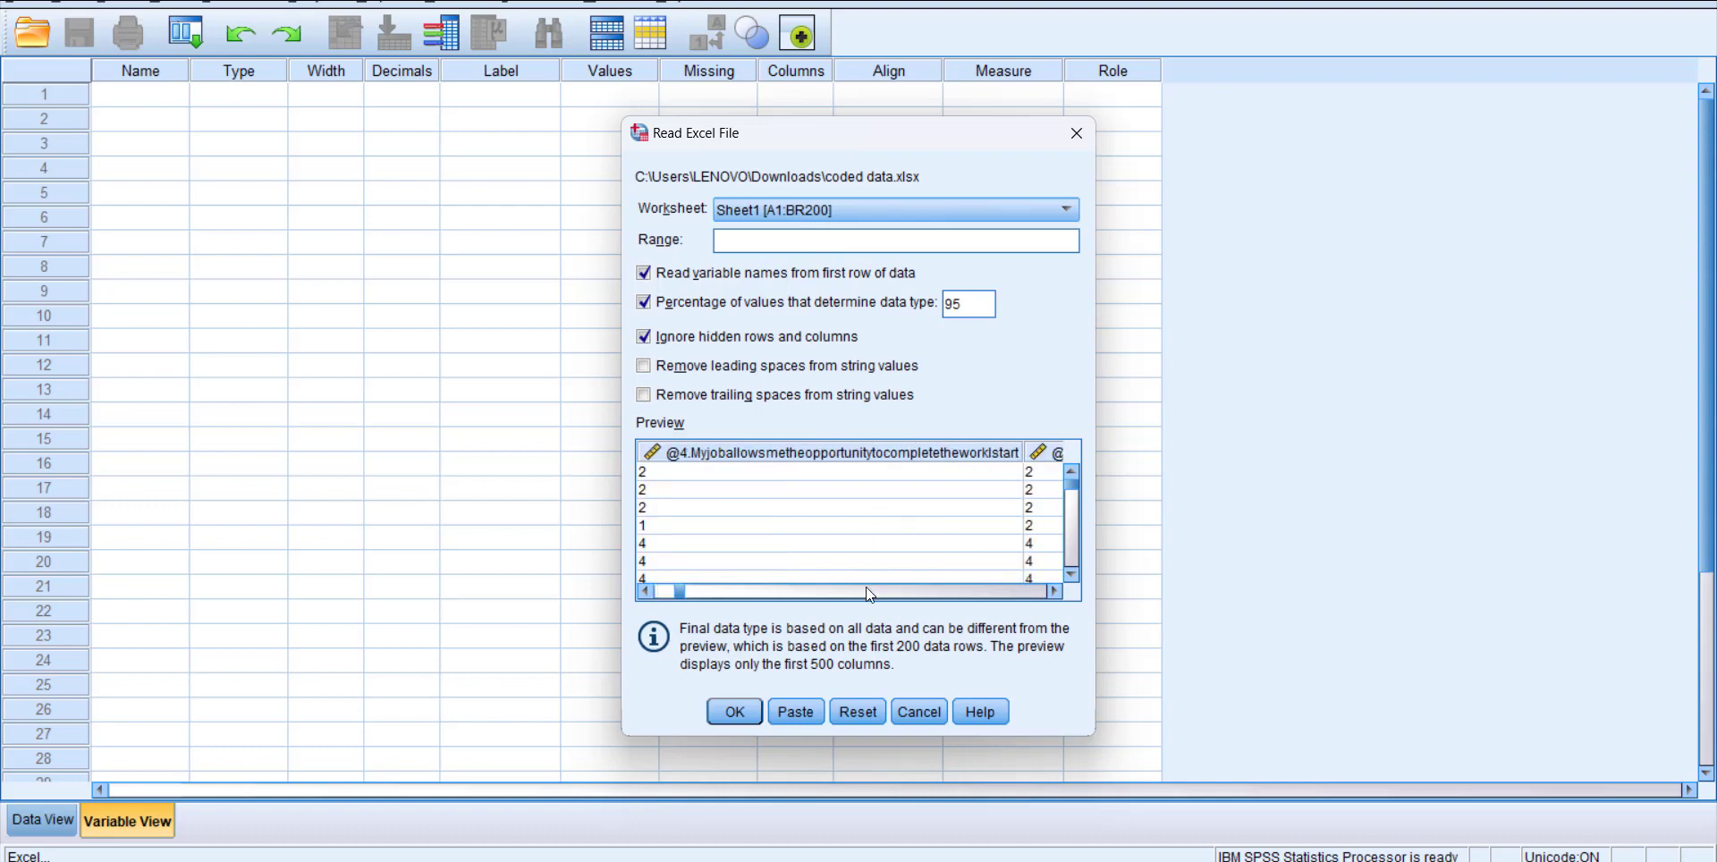
{"action": "left_click", "coordinate": [865, 587]}
{"action": "left_click", "coordinate": [866, 588]}
{"action": "left_click", "coordinate": [866, 588]}
{"action": "left_click", "coordinate": [866, 588]}
{"action": "left_click", "coordinate": [866, 588]}
{"action": "left_click", "coordinate": [865, 588]}
{"action": "left_click", "coordinate": [866, 588]}
{"action": "left_click", "coordinate": [866, 588]}
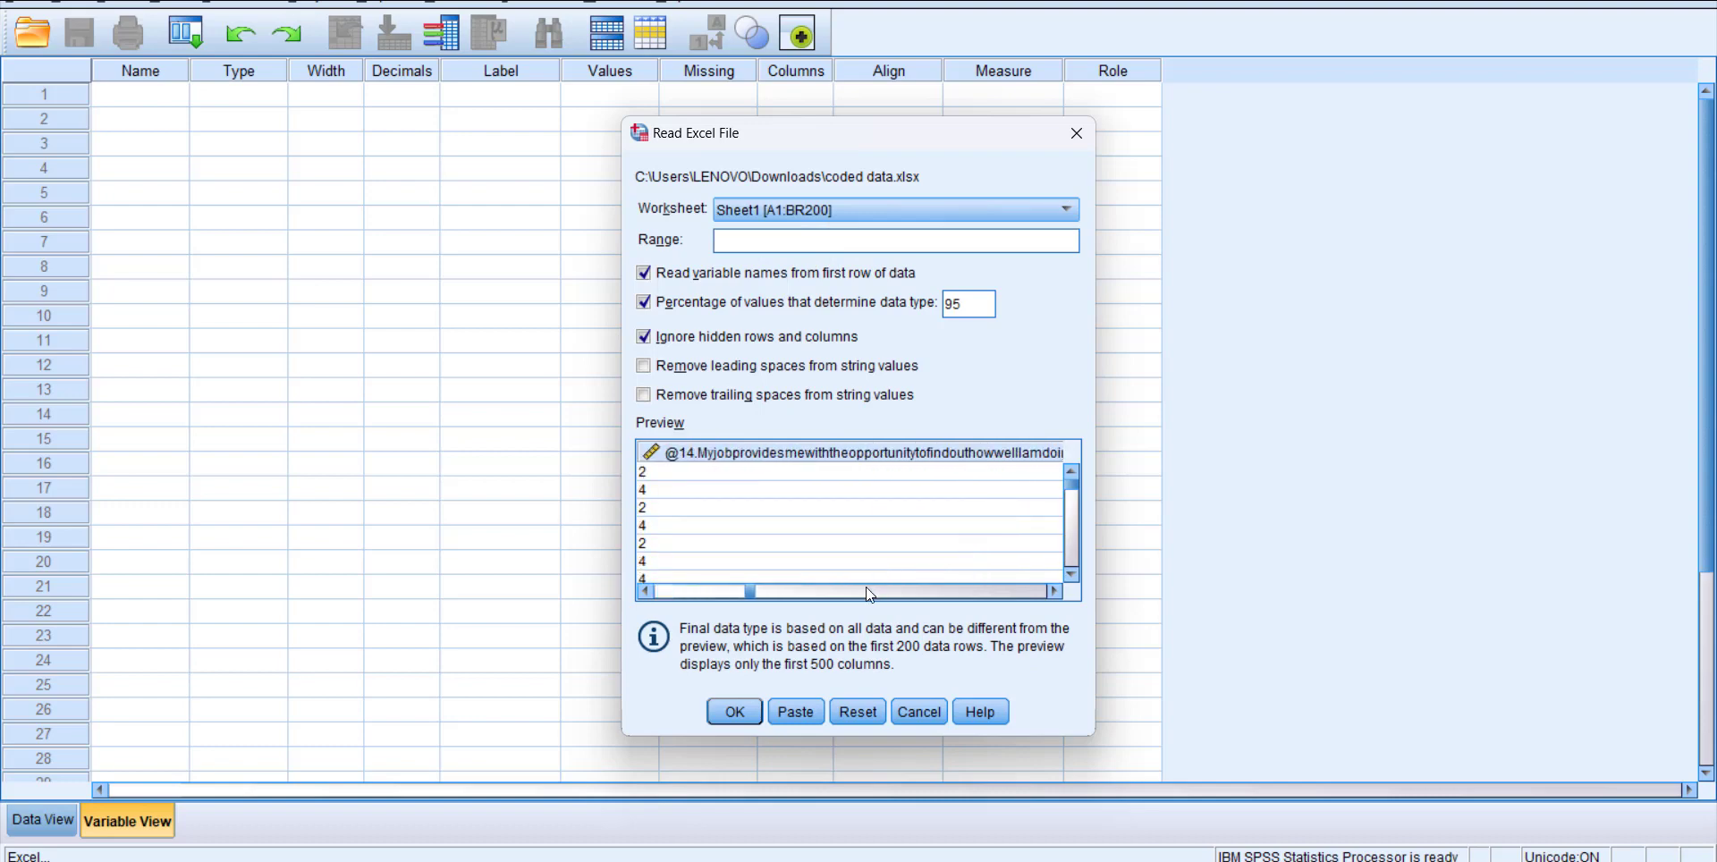
{"action": "left_click", "coordinate": [866, 588]}
{"action": "left_click", "coordinate": [866, 587]}
{"action": "left_click", "coordinate": [866, 586]}
{"action": "left_click", "coordinate": [866, 586]}
{"action": "left_click", "coordinate": [866, 587]}
{"action": "left_click", "coordinate": [866, 587]}
{"action": "left_click", "coordinate": [866, 586]}
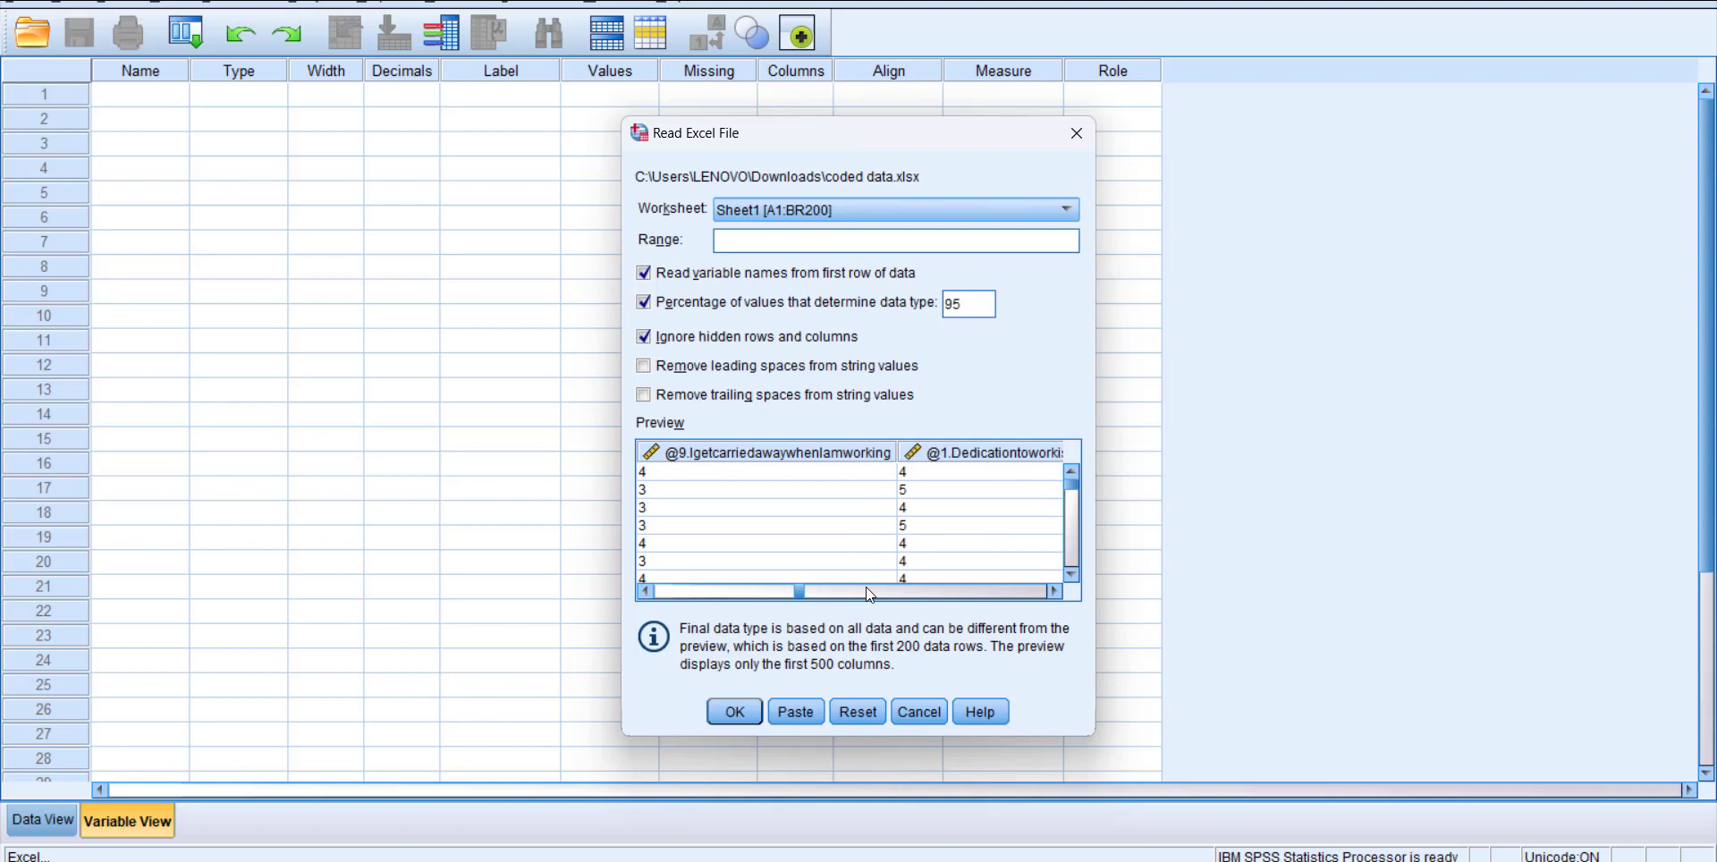
{"action": "left_click", "coordinate": [814, 591]}
{"action": "left_click", "coordinate": [814, 591]}
{"action": "left_click", "coordinate": [840, 591]}
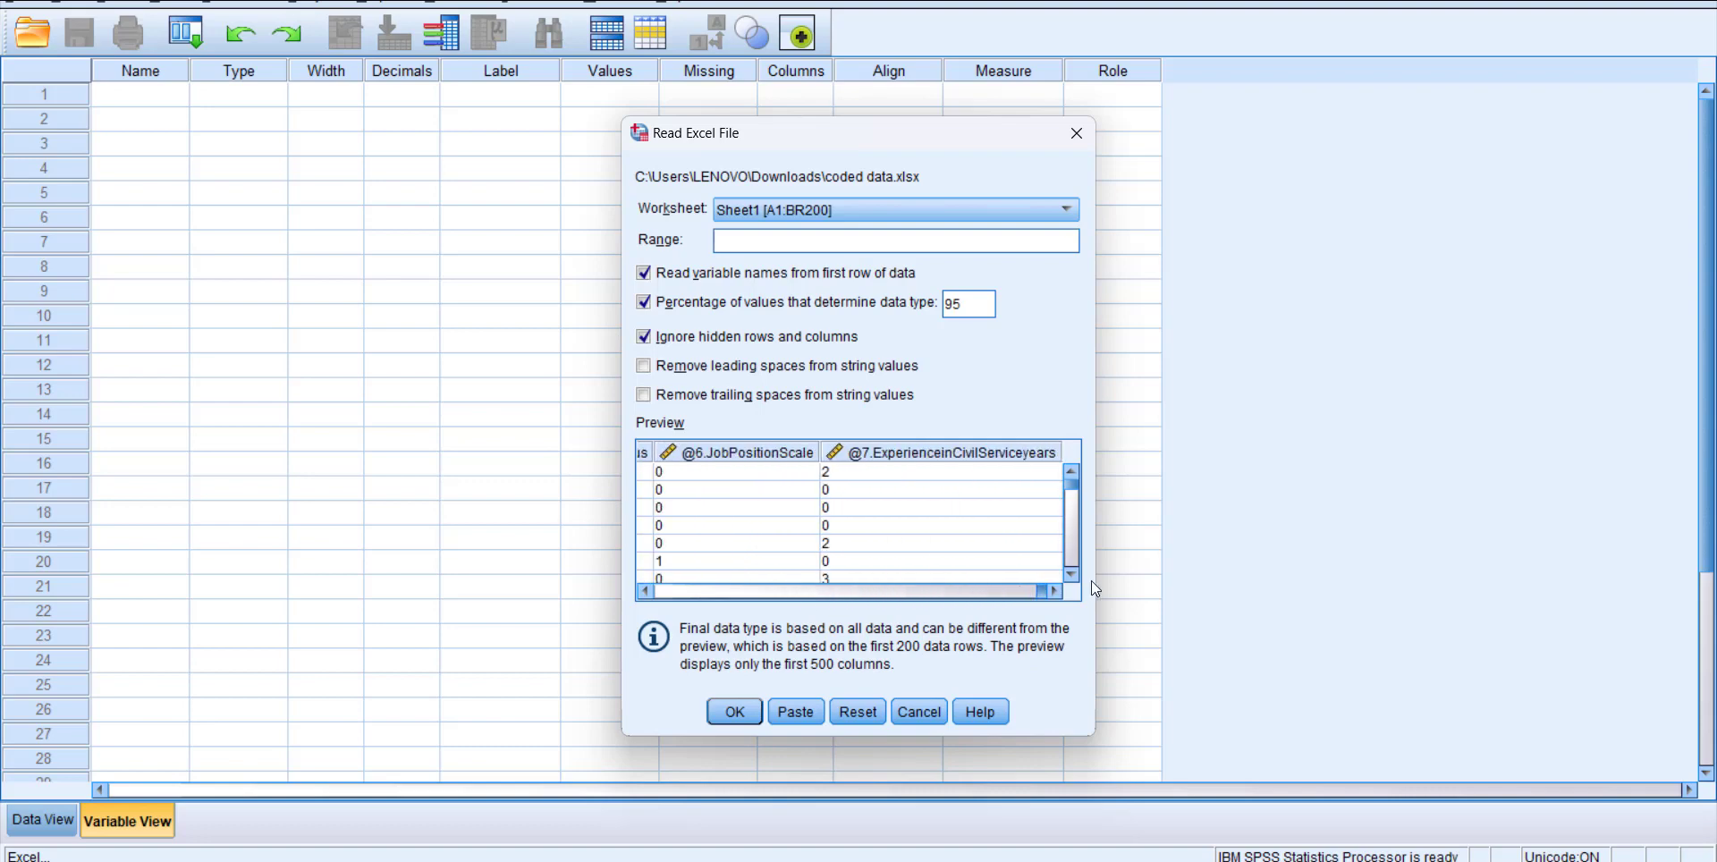
{"action": "left_click", "coordinate": [859, 591]}
{"action": "left_click", "coordinate": [677, 586]}
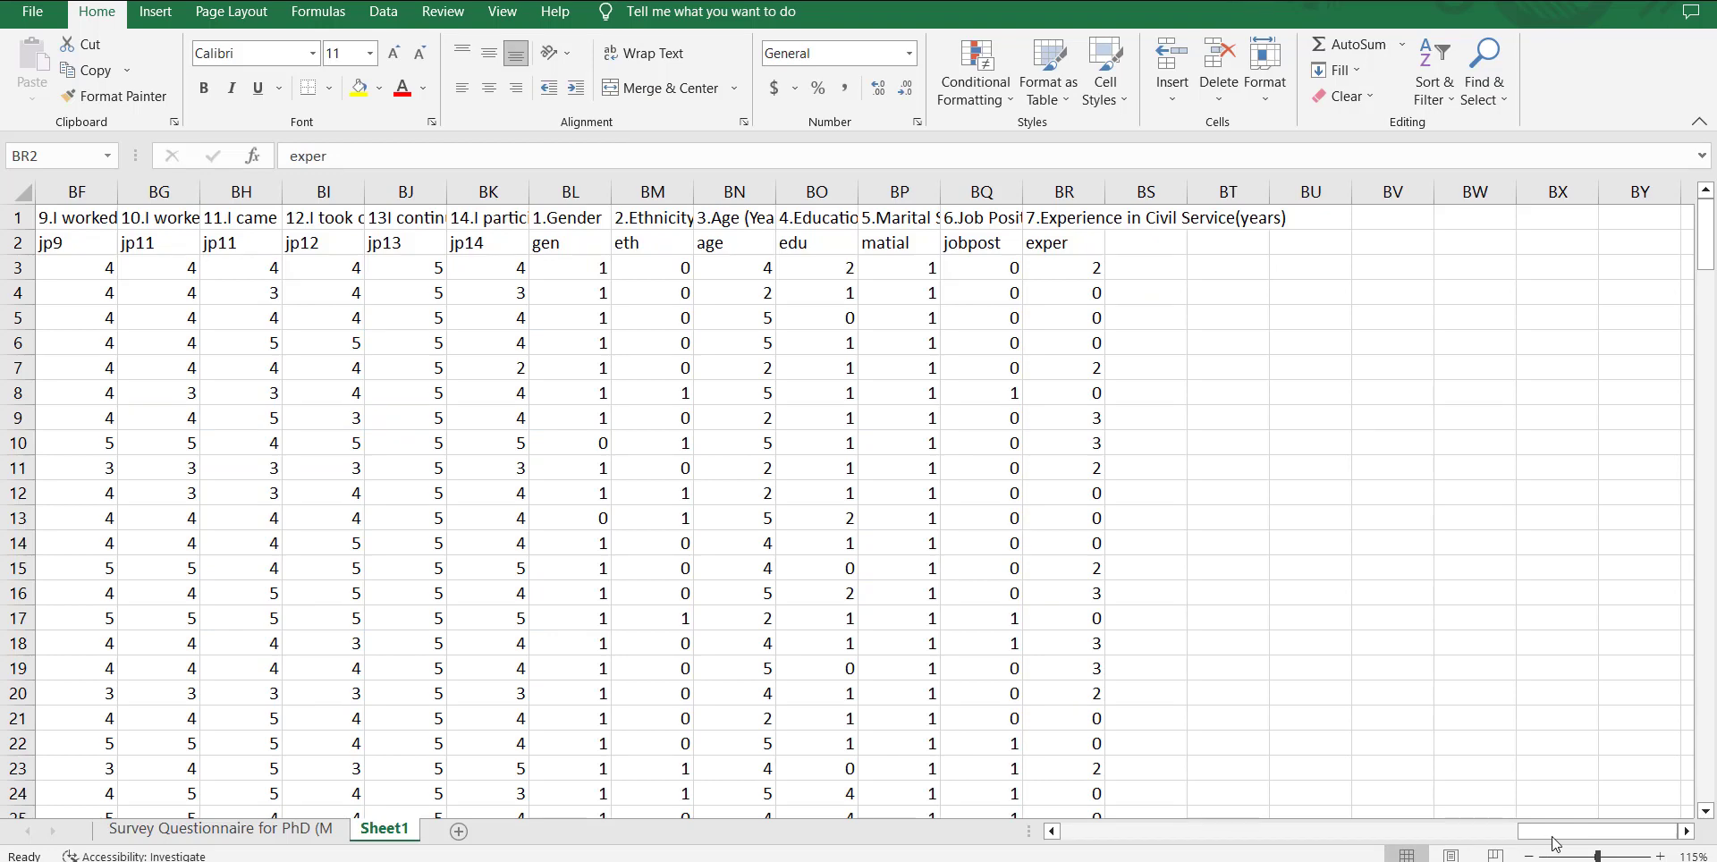
Step: Set an import range that uses the short-code row of Sheet1 as variable names, load the data and view the imported cases
{"action": "left_click_drag", "start_coordinate": [1554, 839], "coordinate": [1074, 841]}
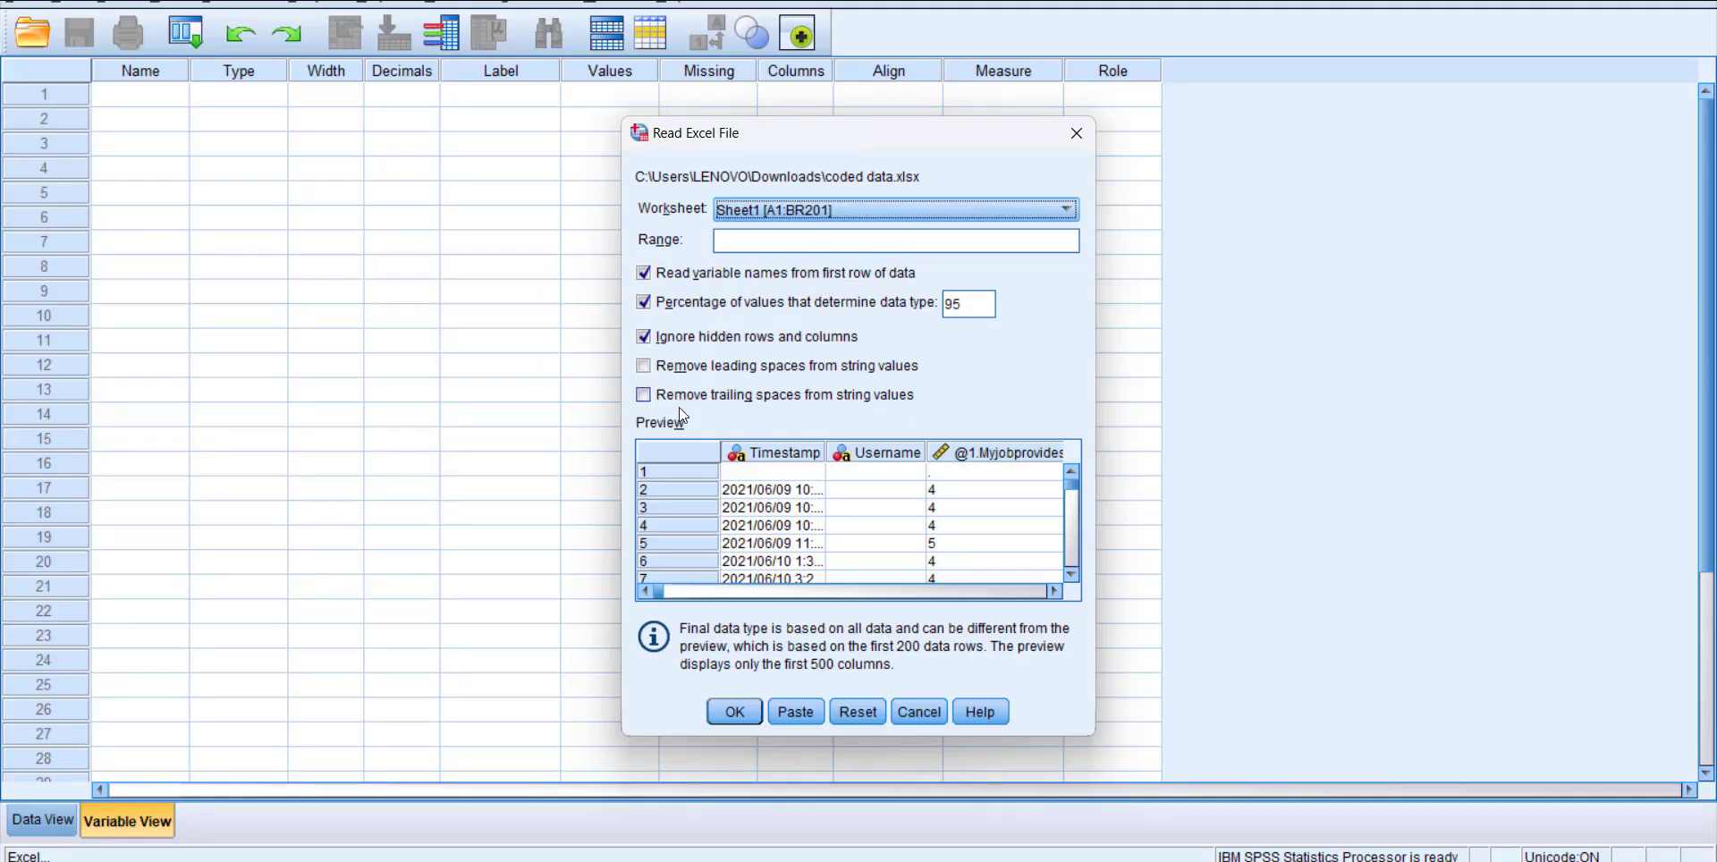
{"action": "left_click", "coordinate": [756, 246]}
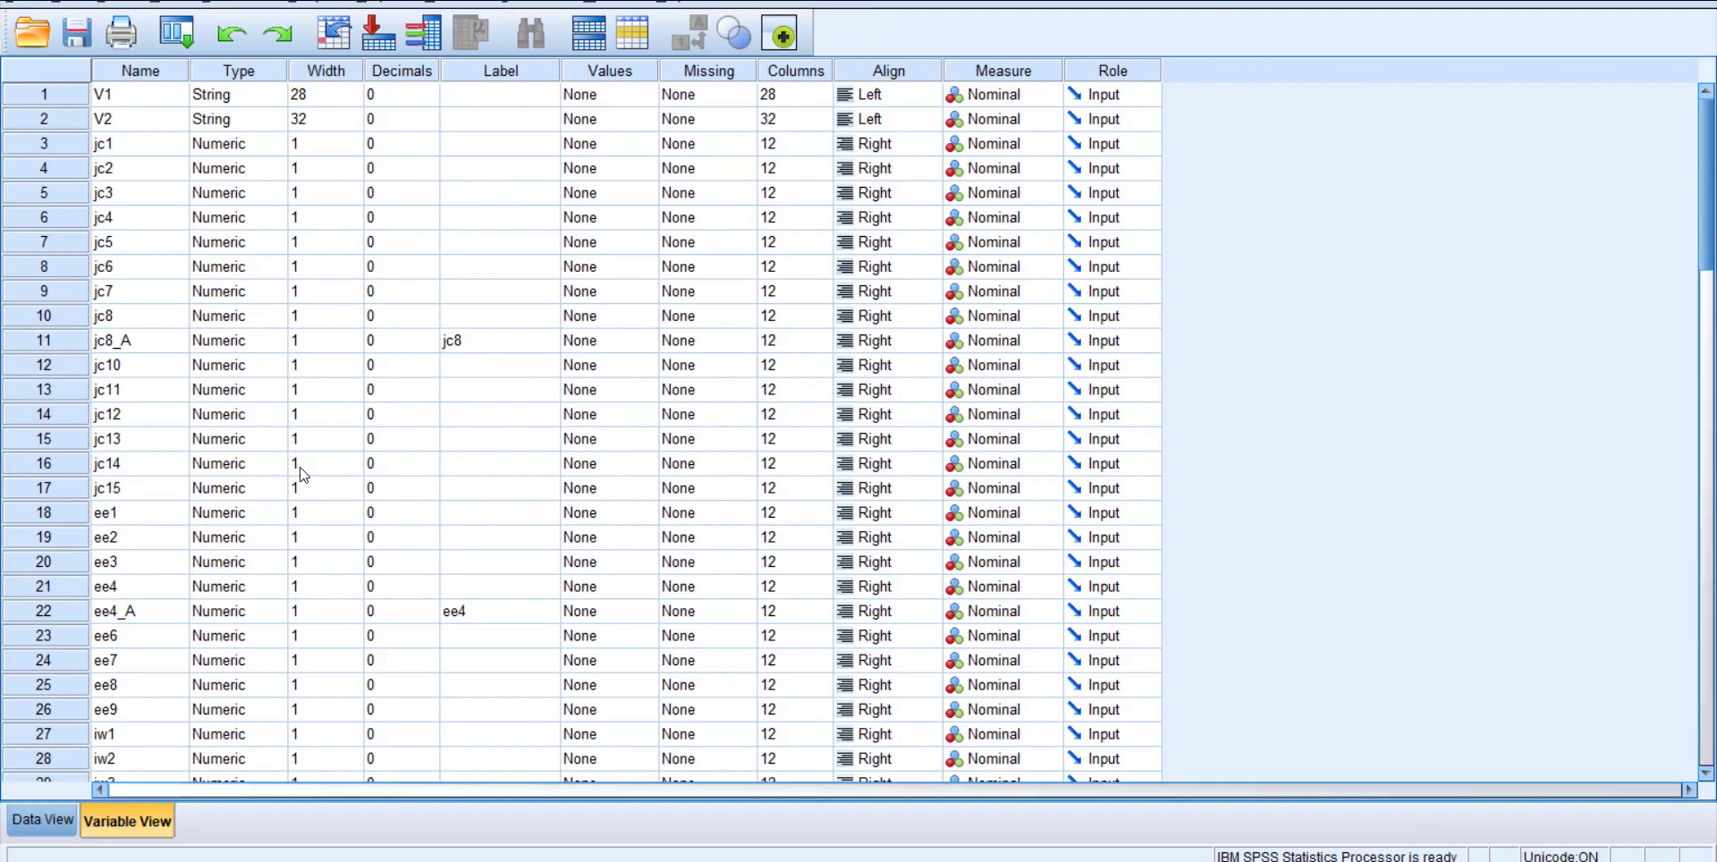
{"action": "left_click", "coordinate": [37, 816]}
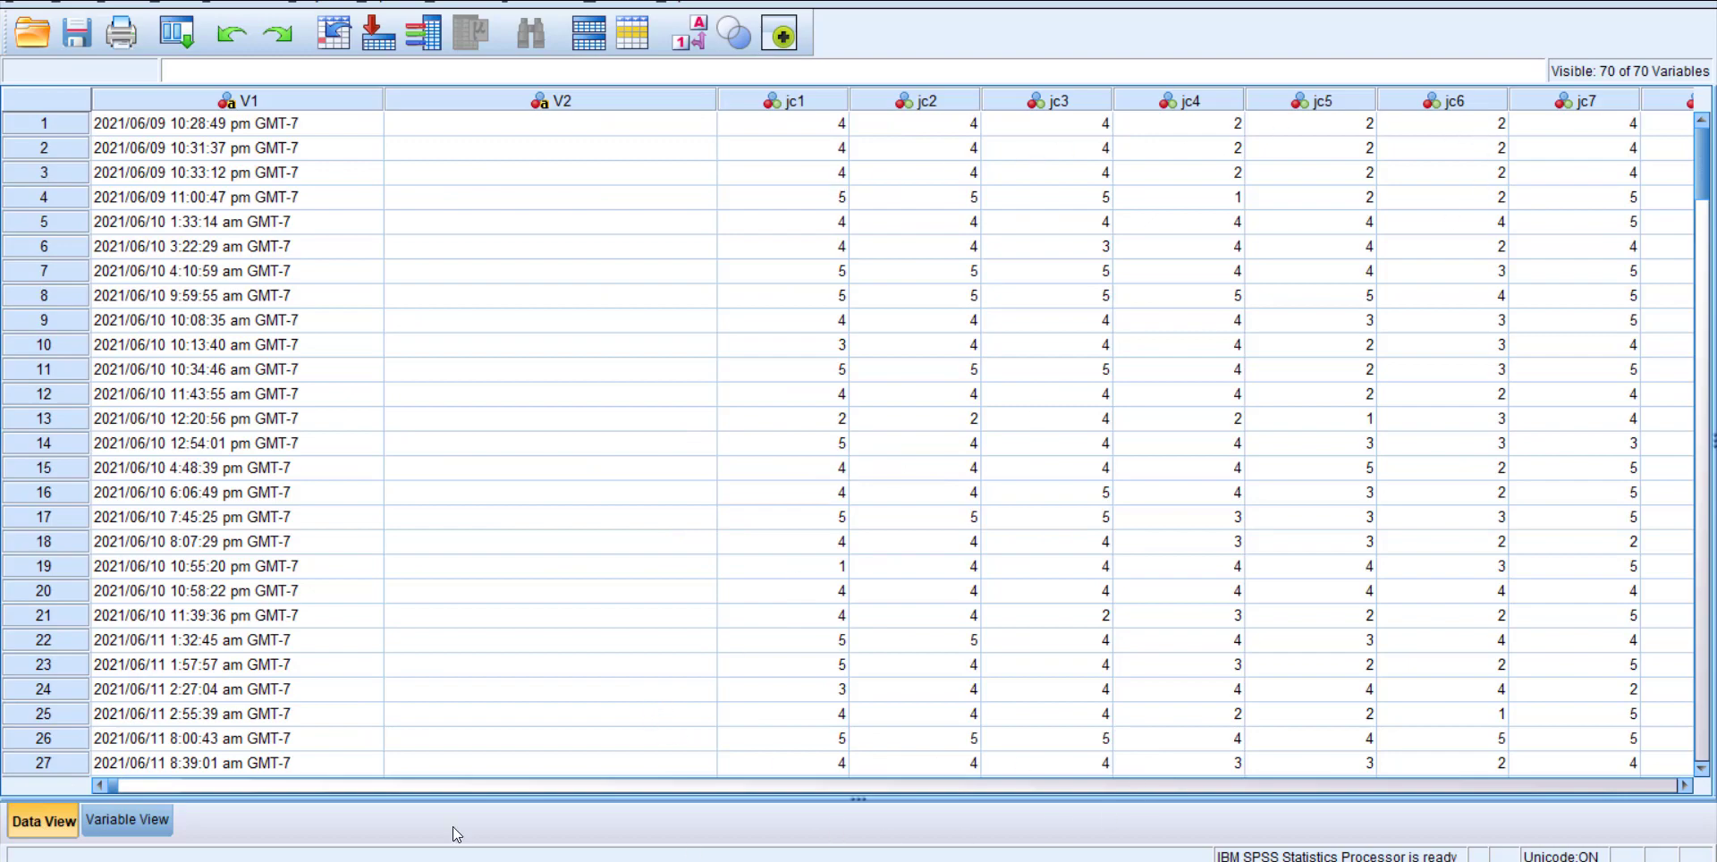
Step: Rename the variable jc8_A as jc9 in the variable definitions
{"action": "left_click", "coordinate": [147, 818]}
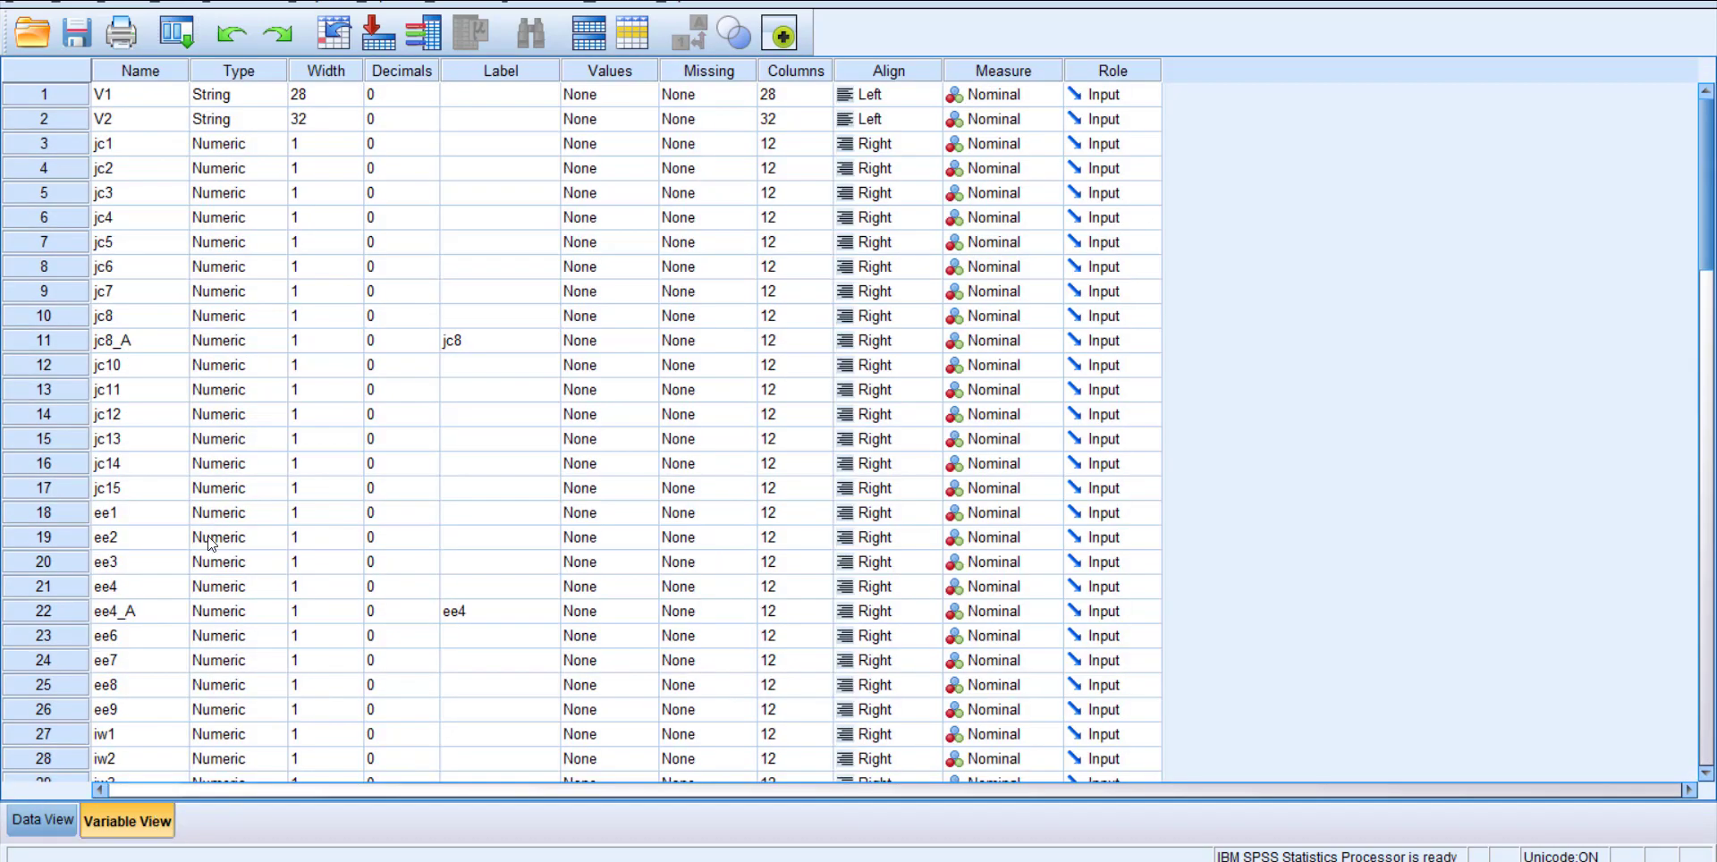
{"action": "left_click", "coordinate": [134, 344]}
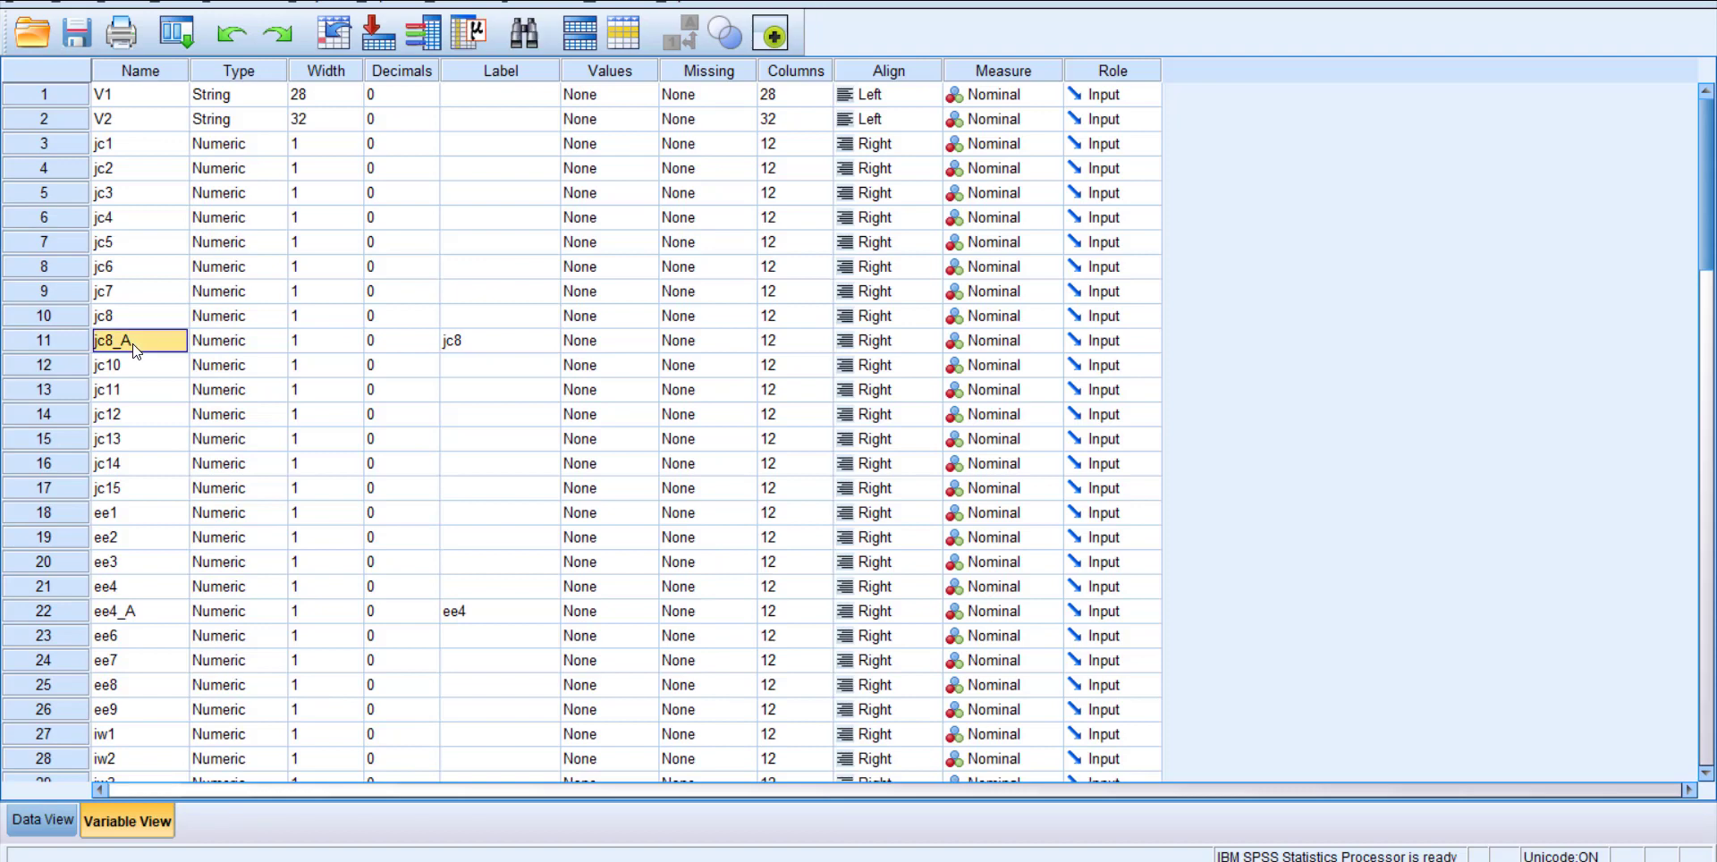
{"action": "type", "text": "jc9"}
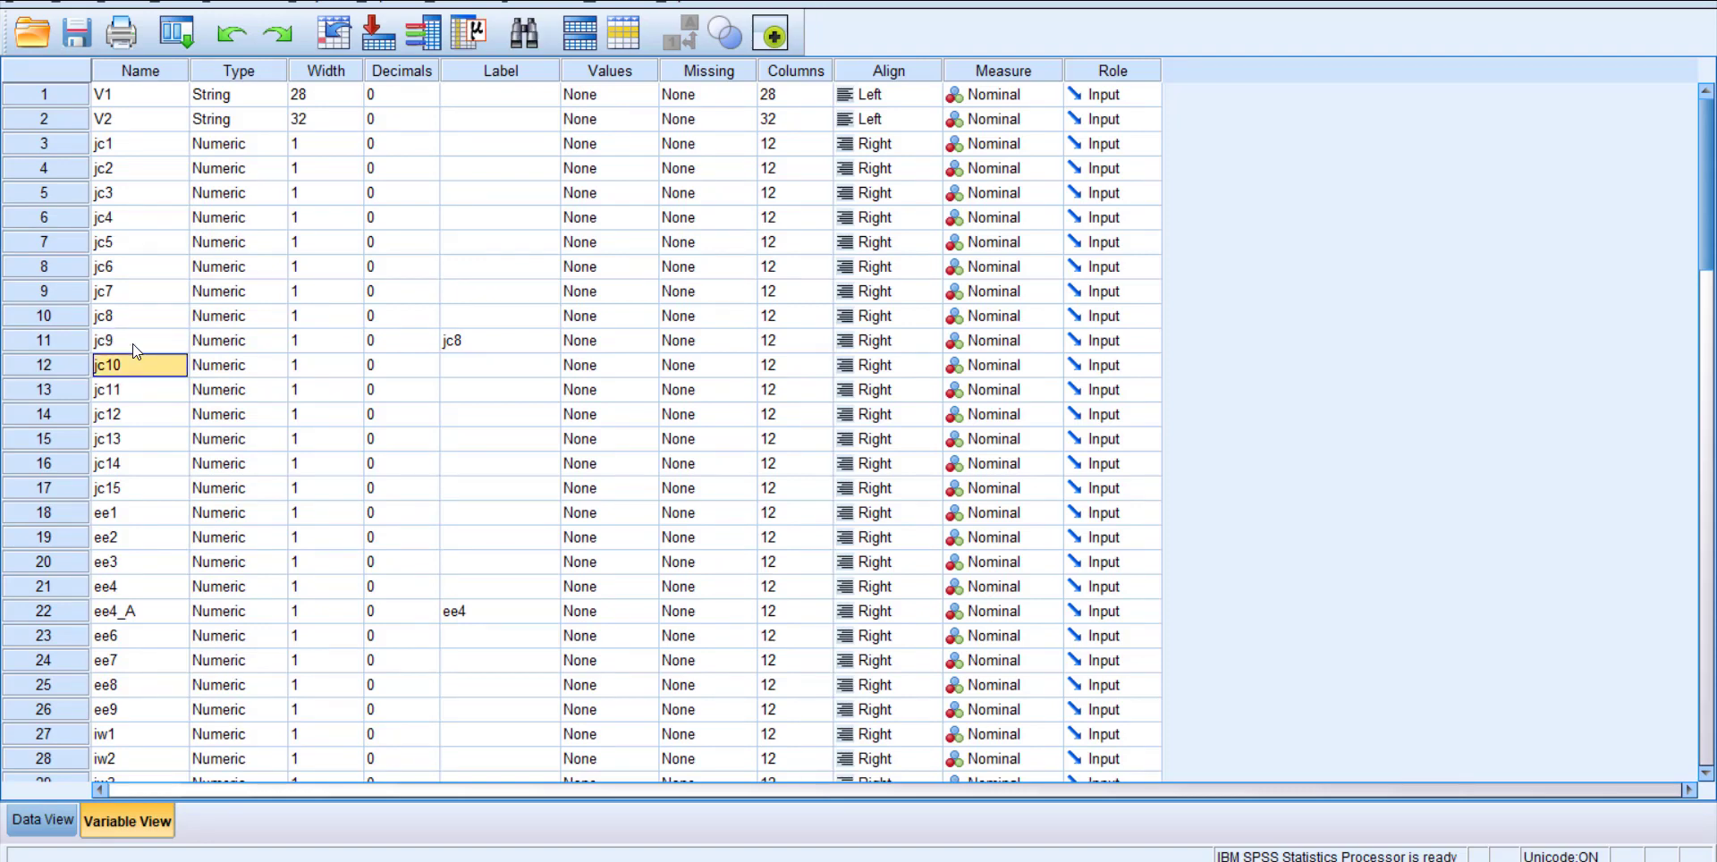
Step: Rename the variable ee4_A as ee5
{"action": "key", "text": "Down"}
{"action": "key", "text": "Down"}
{"action": "key", "text": "Down"}
{"action": "key", "text": "Down"}
{"action": "key", "text": "Down"}
{"action": "key", "text": "Down"}
{"action": "key", "text": "Down"}
{"action": "key", "text": "Down"}
{"action": "key", "text": "Down"}
{"action": "key", "text": "Down"}
{"action": "type", "text": "e"}
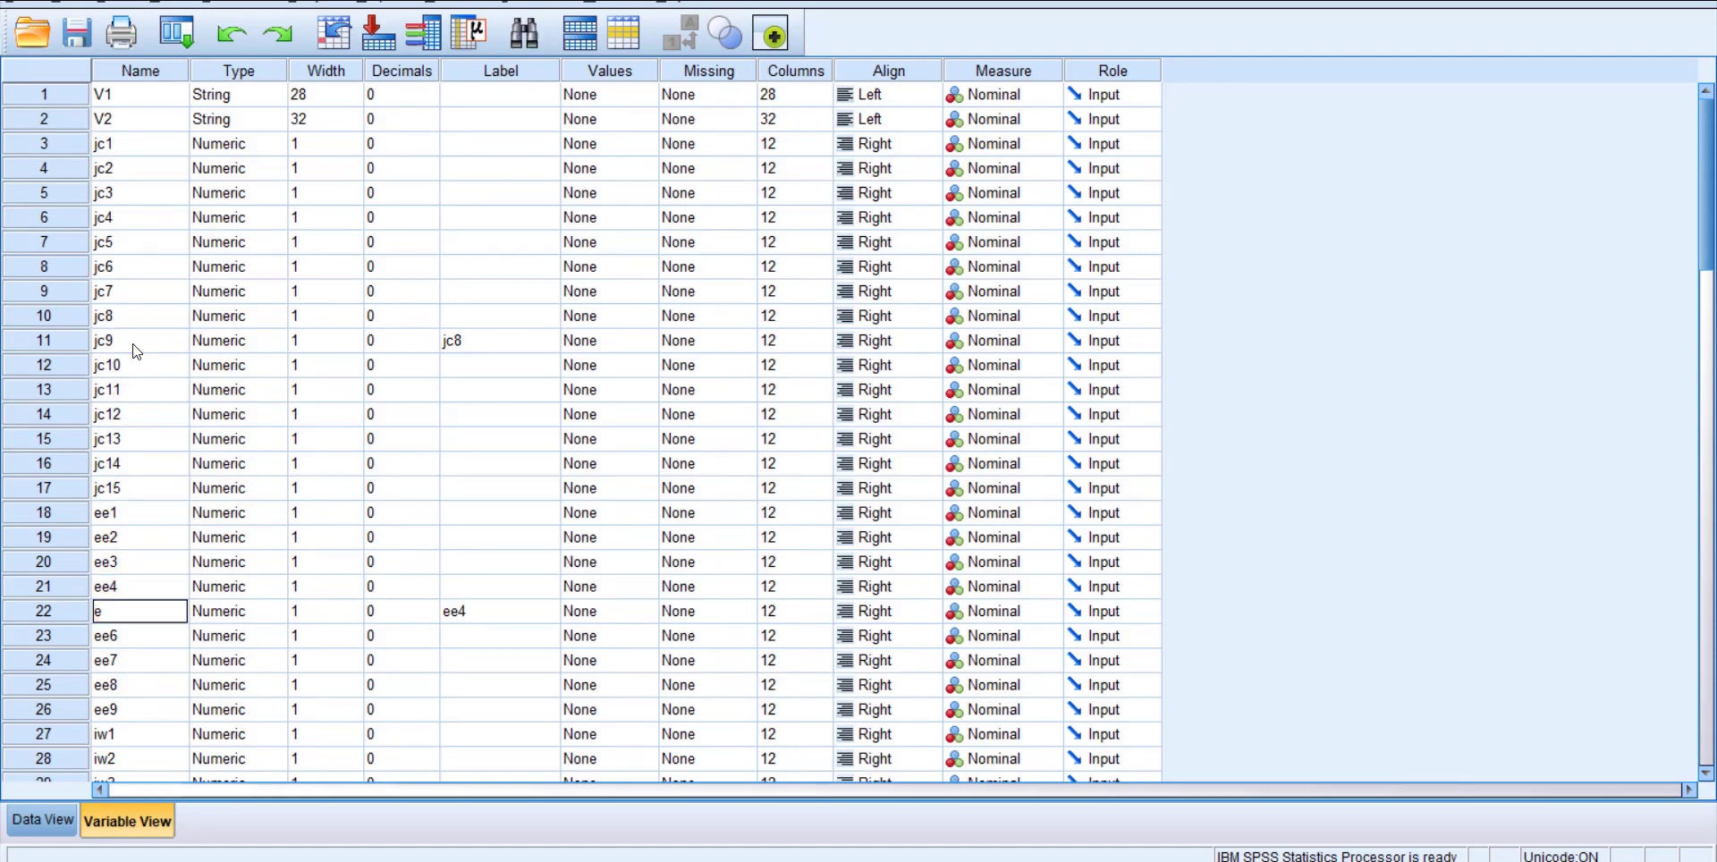
{"action": "key", "text": "Down"}
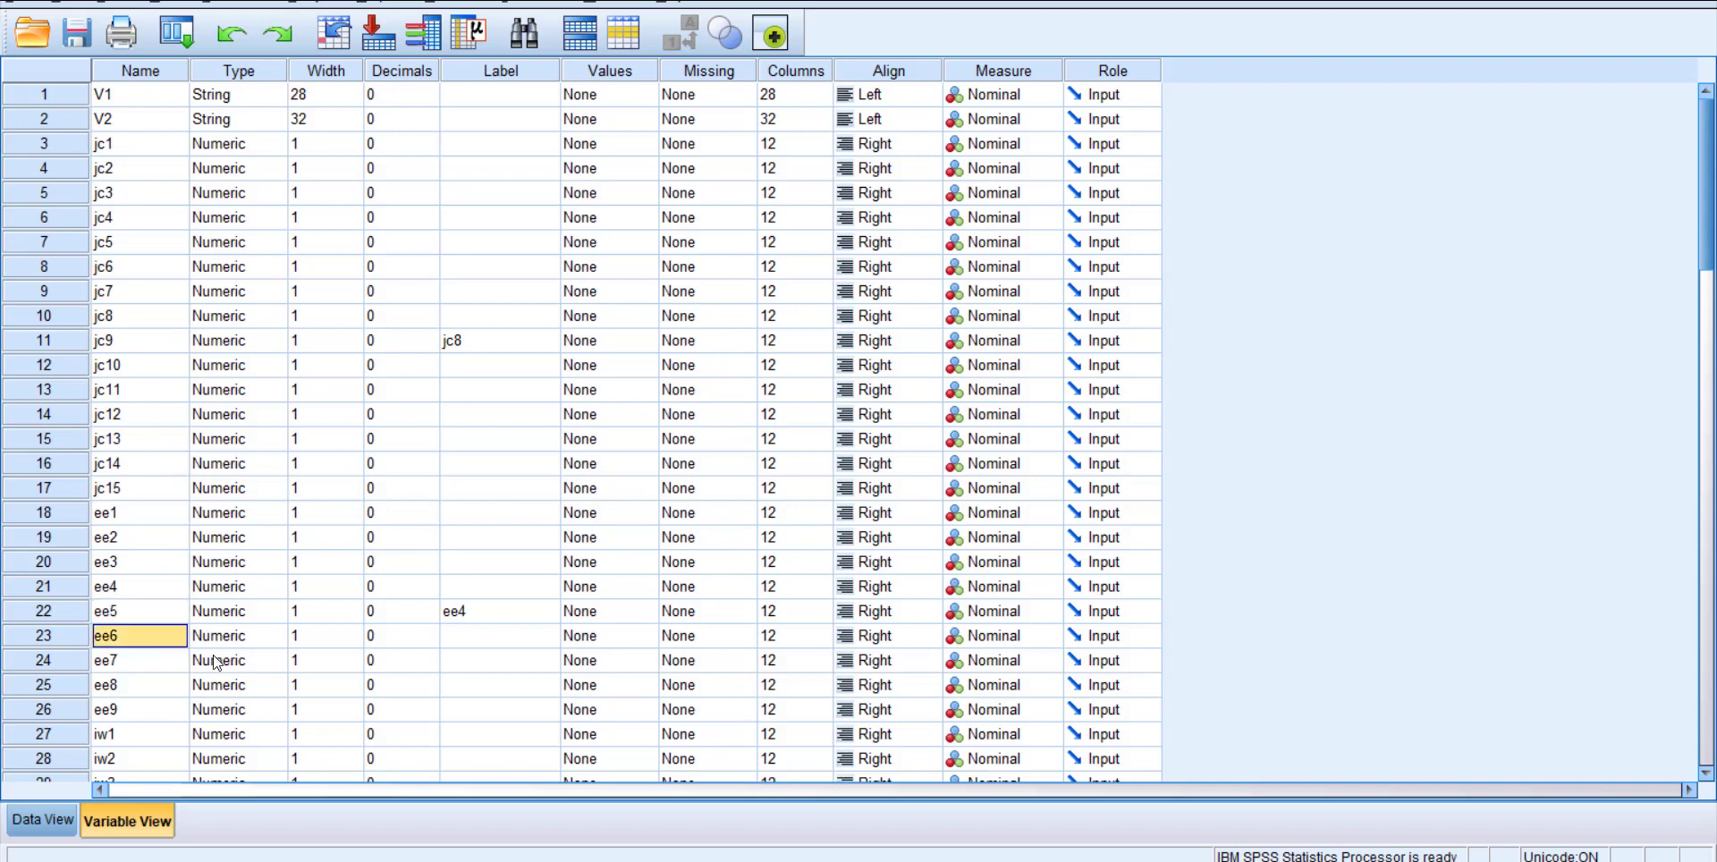
Step: Find the duplicate-named variable jp1_A further down the list and rename it as jp2
{"action": "key", "text": "Down"}
{"action": "key", "text": "Down"}
{"action": "key", "text": "Down"}
{"action": "key", "text": "Down"}
{"action": "key", "text": "Down"}
{"action": "key", "text": "Down"}
{"action": "key", "text": "Down"}
{"action": "key", "text": "Down"}
{"action": "key", "text": "Down"}
{"action": "key", "text": "Down"}
{"action": "key", "text": "Down"}
{"action": "key", "text": "Down"}
{"action": "key", "text": "Down"}
{"action": "key", "text": "Down"}
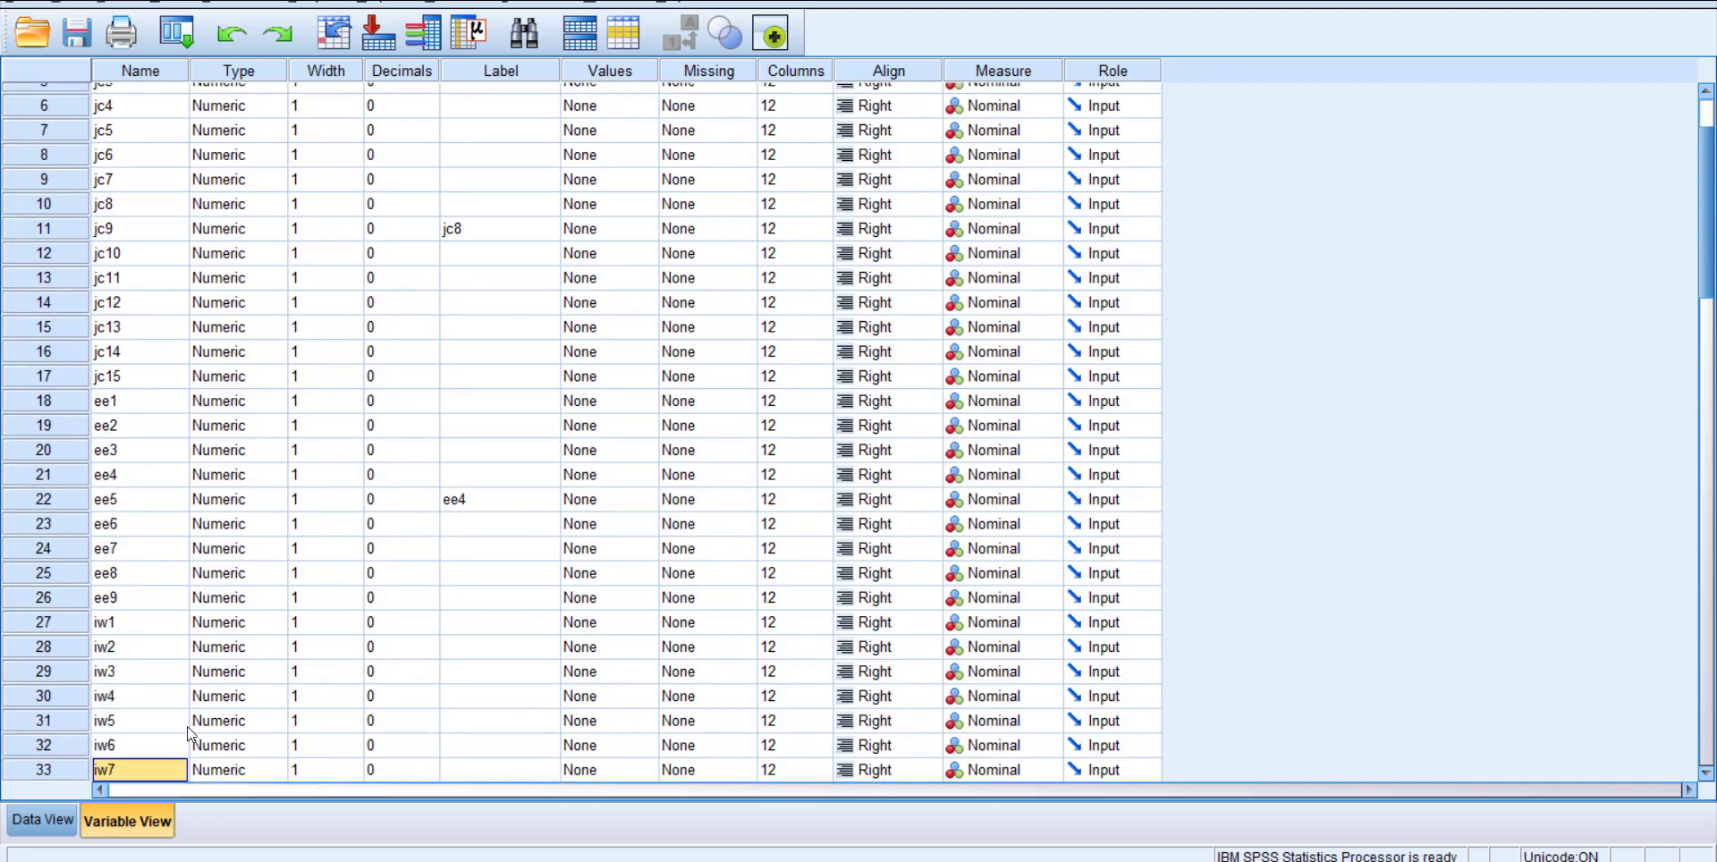
{"action": "key", "text": "Down"}
{"action": "key", "text": "Down"}
{"action": "key", "text": "Down"}
{"action": "key", "text": "Down"}
{"action": "key", "text": "Down"}
{"action": "key", "text": "Down"}
{"action": "key", "text": "Down"}
{"action": "key", "text": "Down"}
{"action": "key", "text": "Down"}
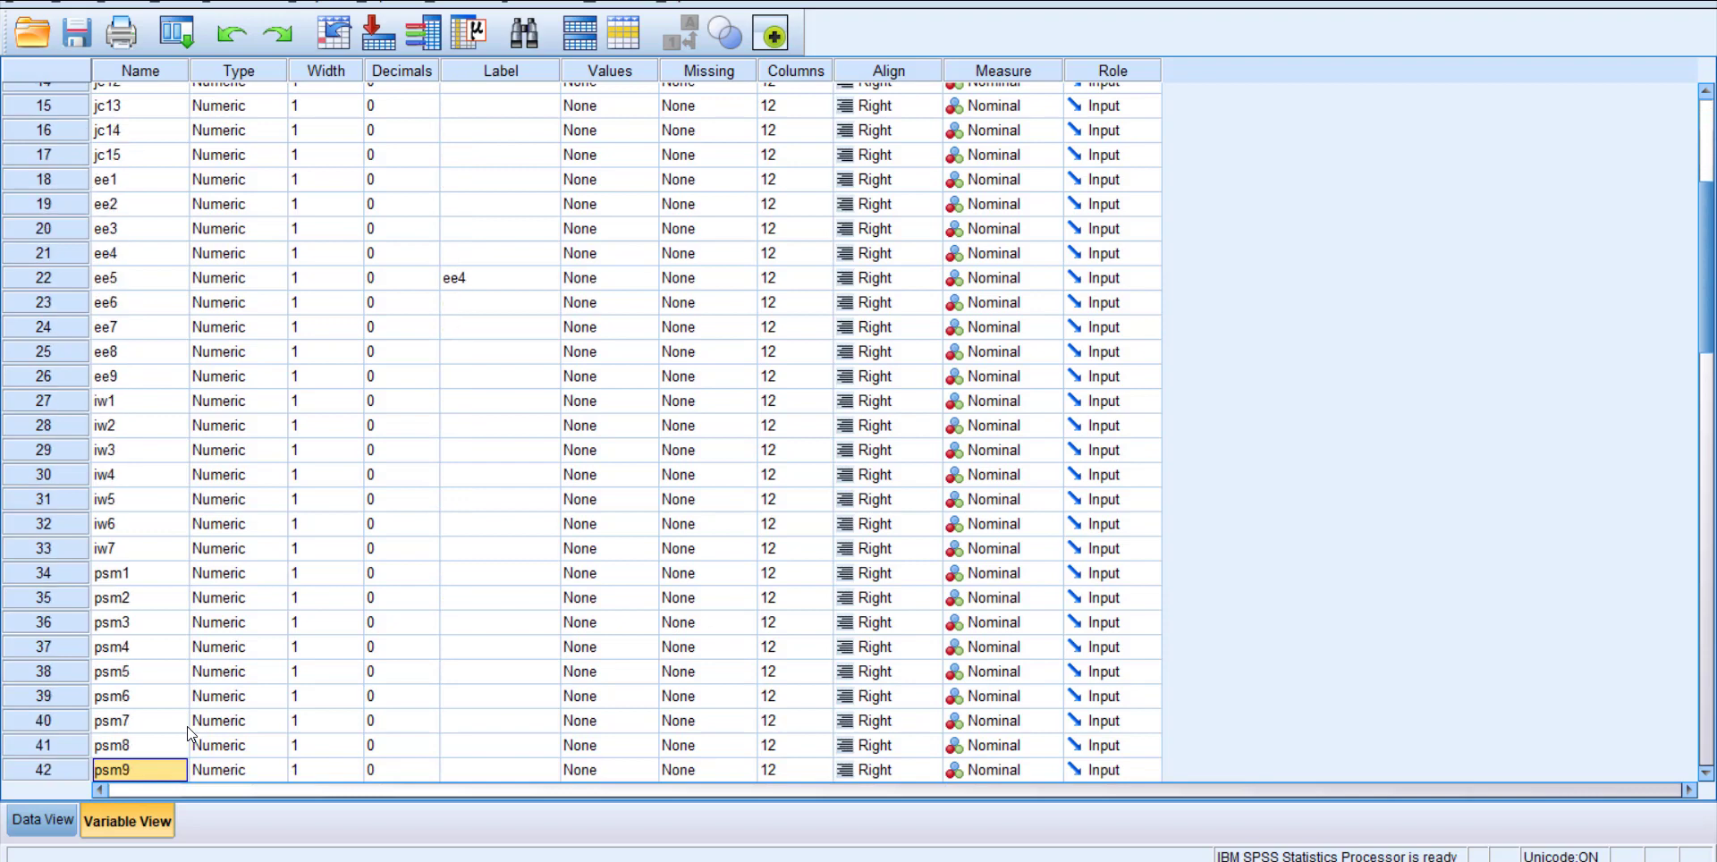
{"action": "key", "text": "Down"}
{"action": "key", "text": "Down"}
{"action": "key", "text": "Down"}
{"action": "key", "text": "Down"}
{"action": "key", "text": "Down"}
{"action": "key", "text": "Down"}
{"action": "key", "text": "Down"}
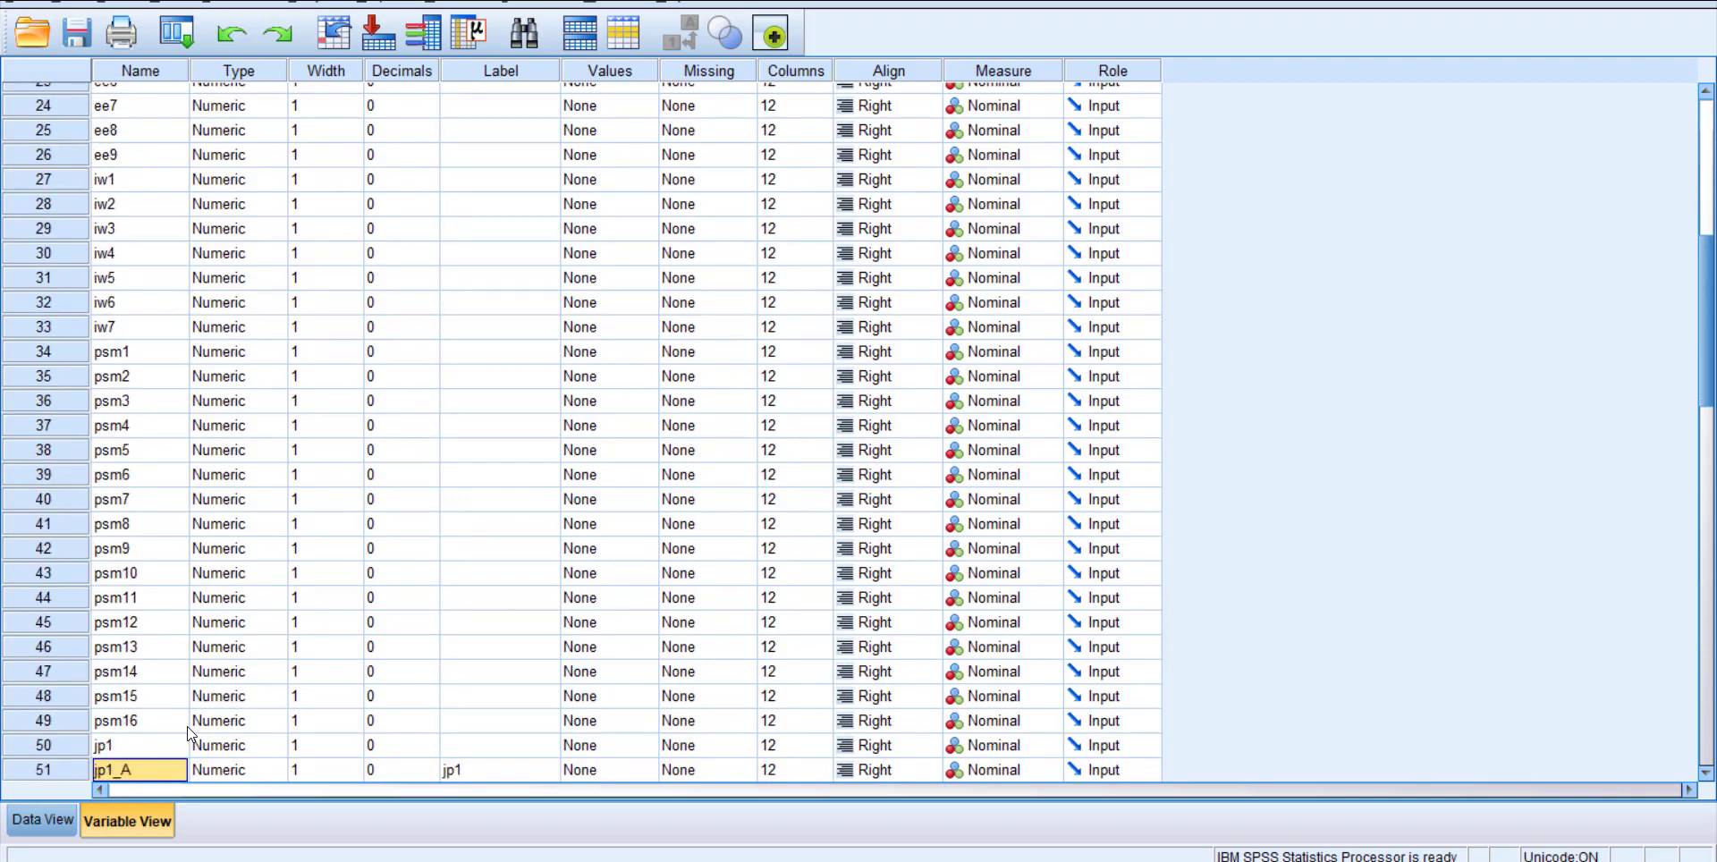
{"action": "key", "text": "Up"}
{"action": "key", "text": "Up"}
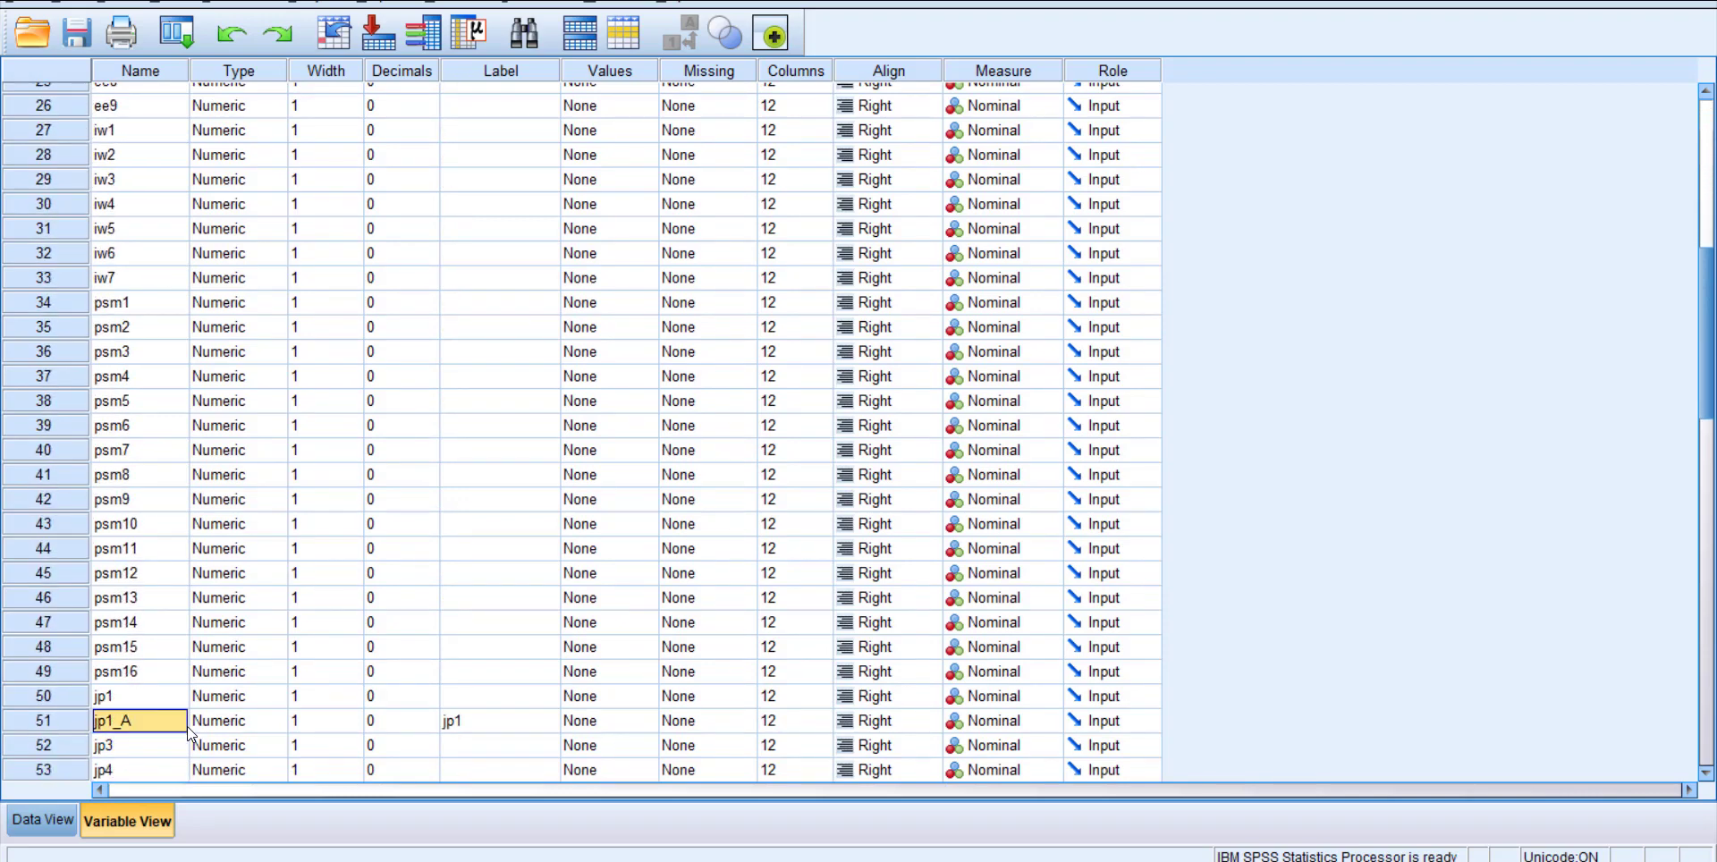
{"action": "type", "text": "jp2"}
{"action": "key", "text": "Down"}
Step: Rename the variable jp11 in row 59 as jp10 and the variable jp11_A as jp11
{"action": "key", "text": "Down"}
{"action": "key", "text": "Down"}
{"action": "key", "text": "Down"}
{"action": "key", "text": "Down"}
{"action": "key", "text": "Down"}
{"action": "key", "text": "Down"}
{"action": "key", "text": "Down"}
{"action": "key", "text": "Down"}
{"action": "key", "text": "Down"}
{"action": "key", "text": "Down"}
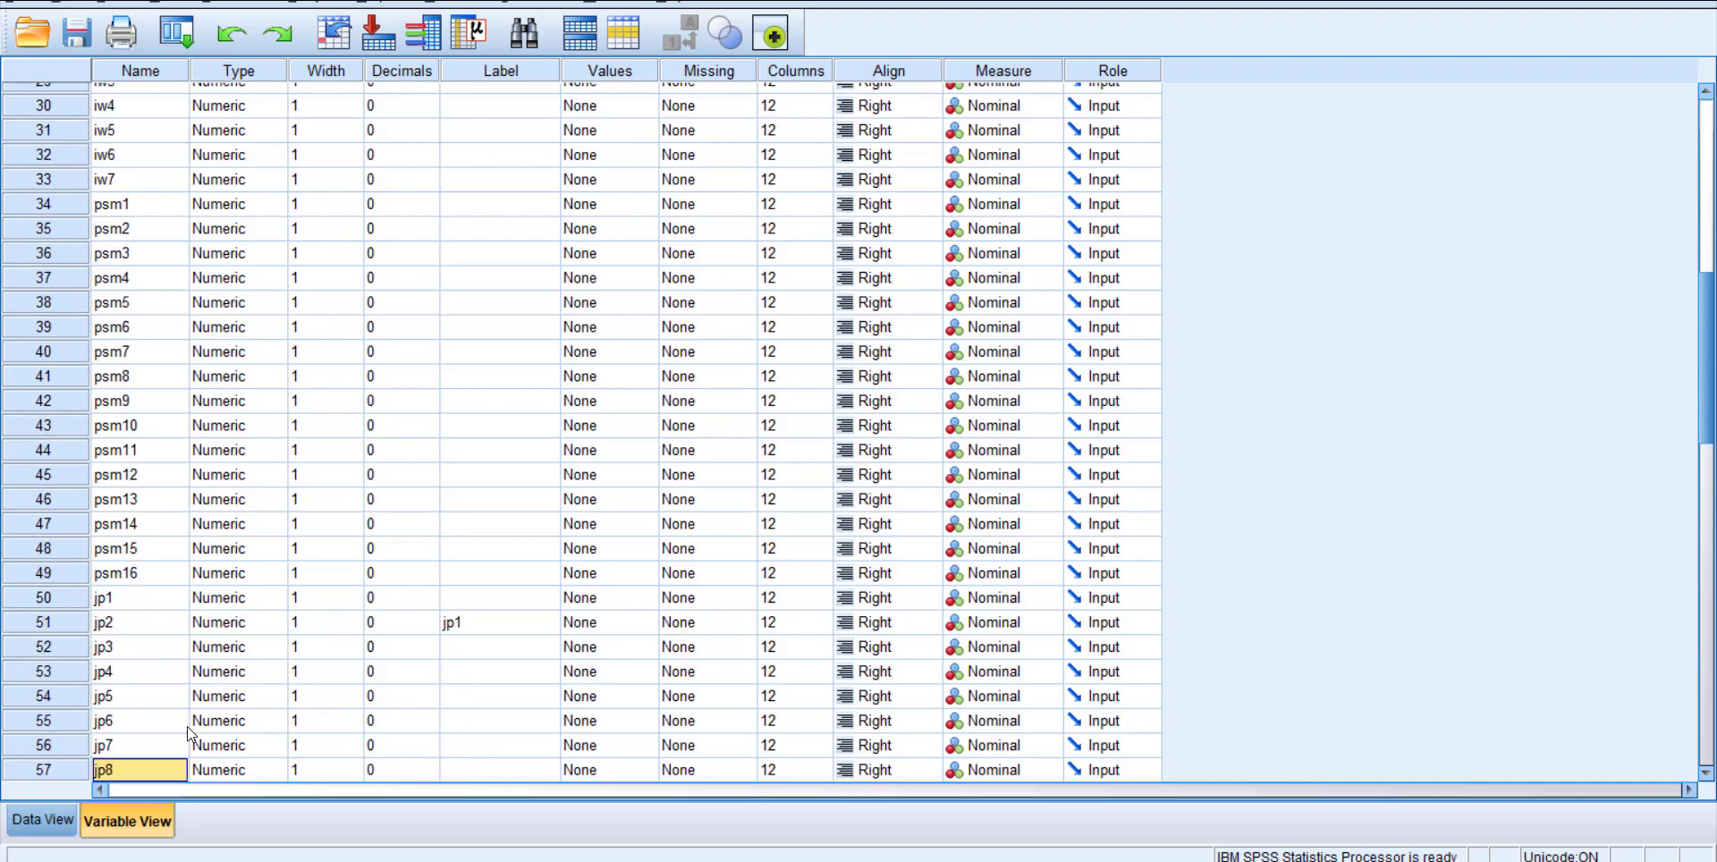
{"action": "key", "text": "Up"}
{"action": "key", "text": "Up"}
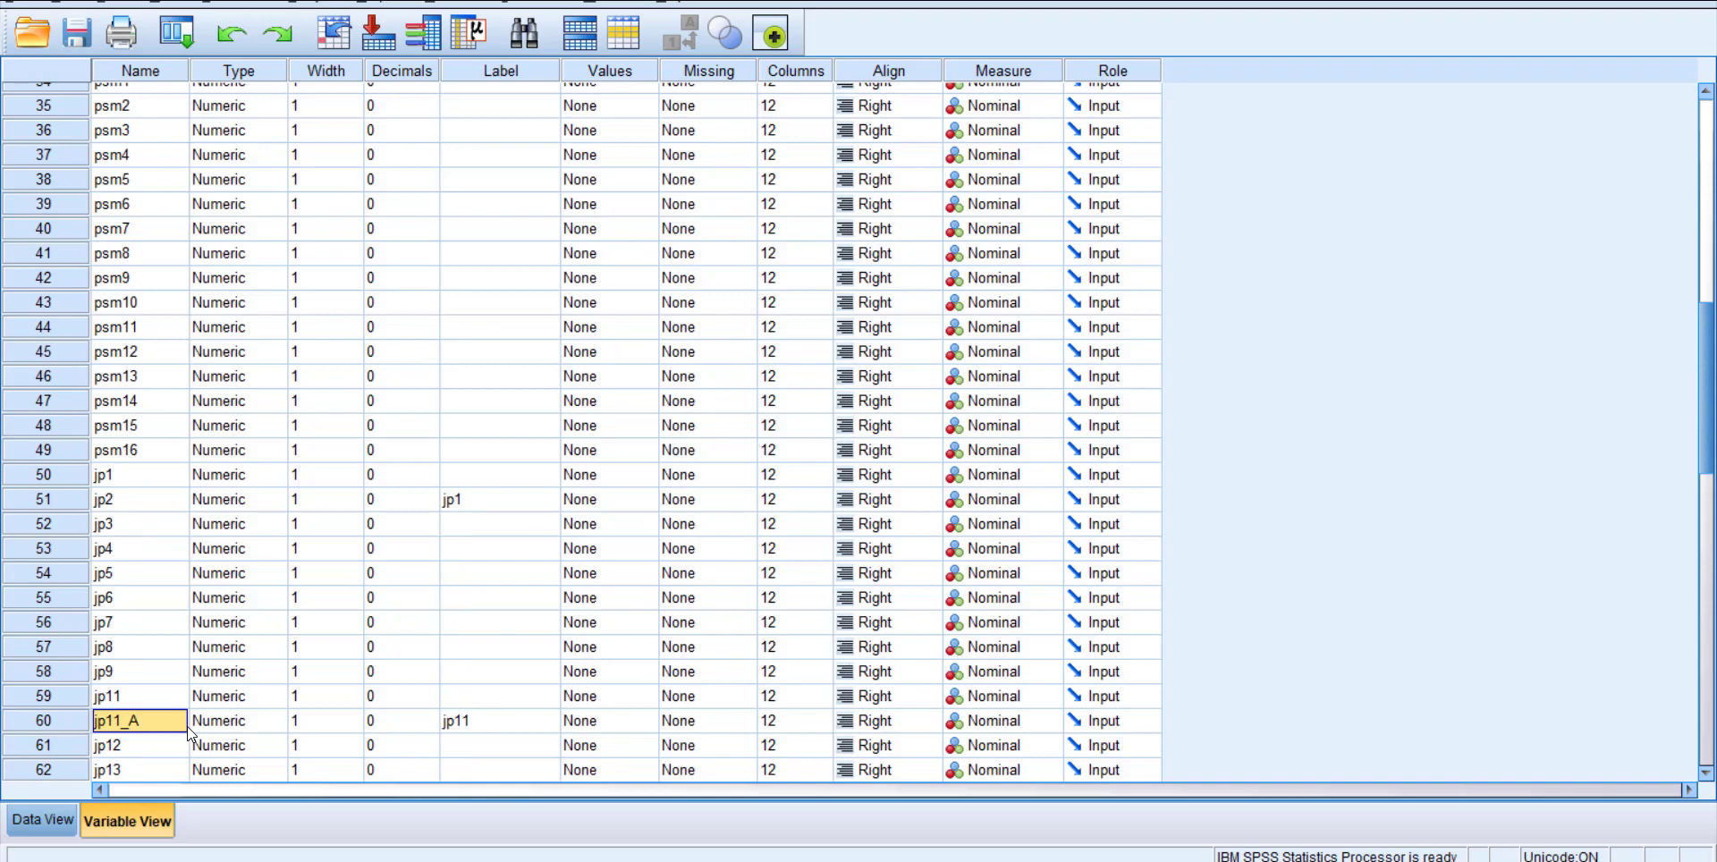
{"action": "key", "text": "Up"}
{"action": "type", "text": "jb"}
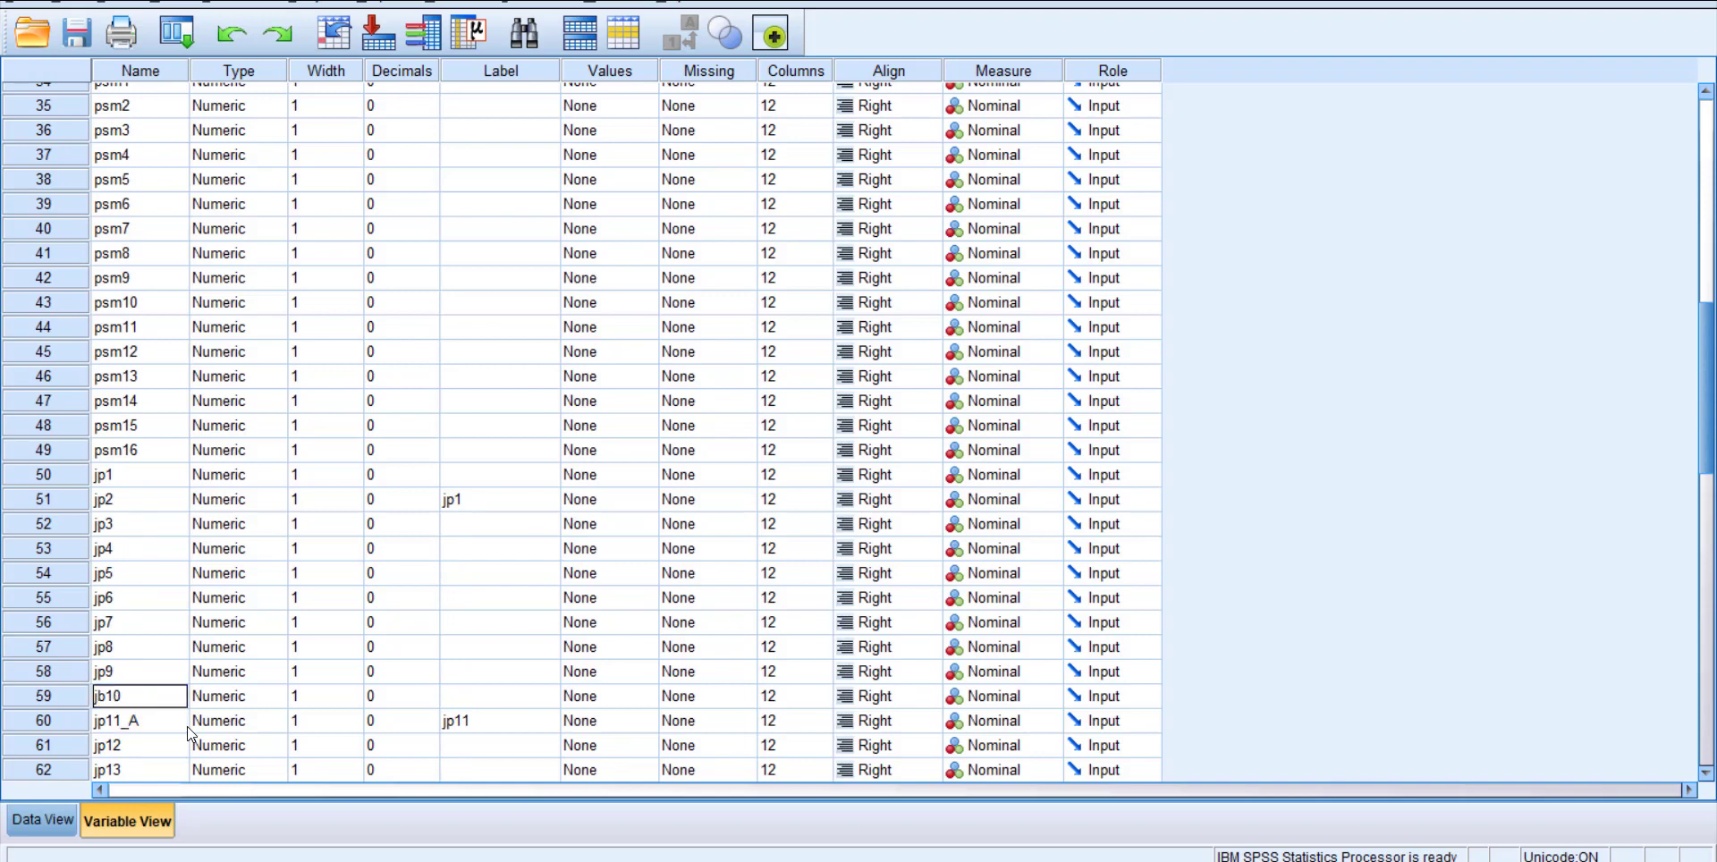
{"action": "type", "text": "10"}
{"action": "key", "text": "Return"}
{"action": "type", "text": "jp11"}
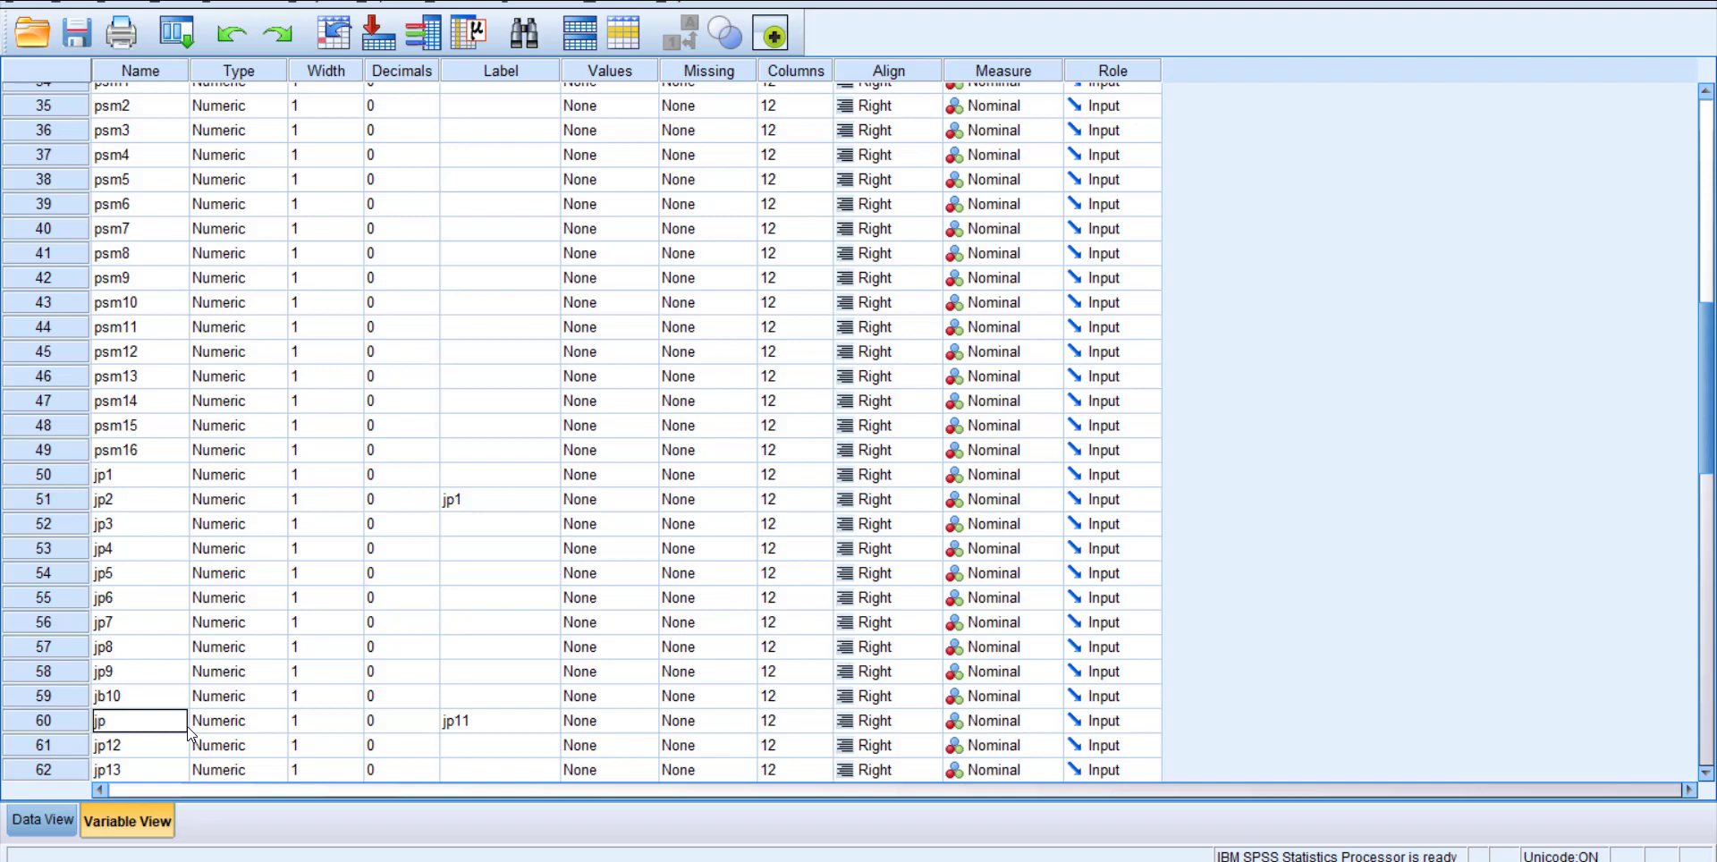
{"action": "key", "text": "Up"}
{"action": "type", "text": "j"}
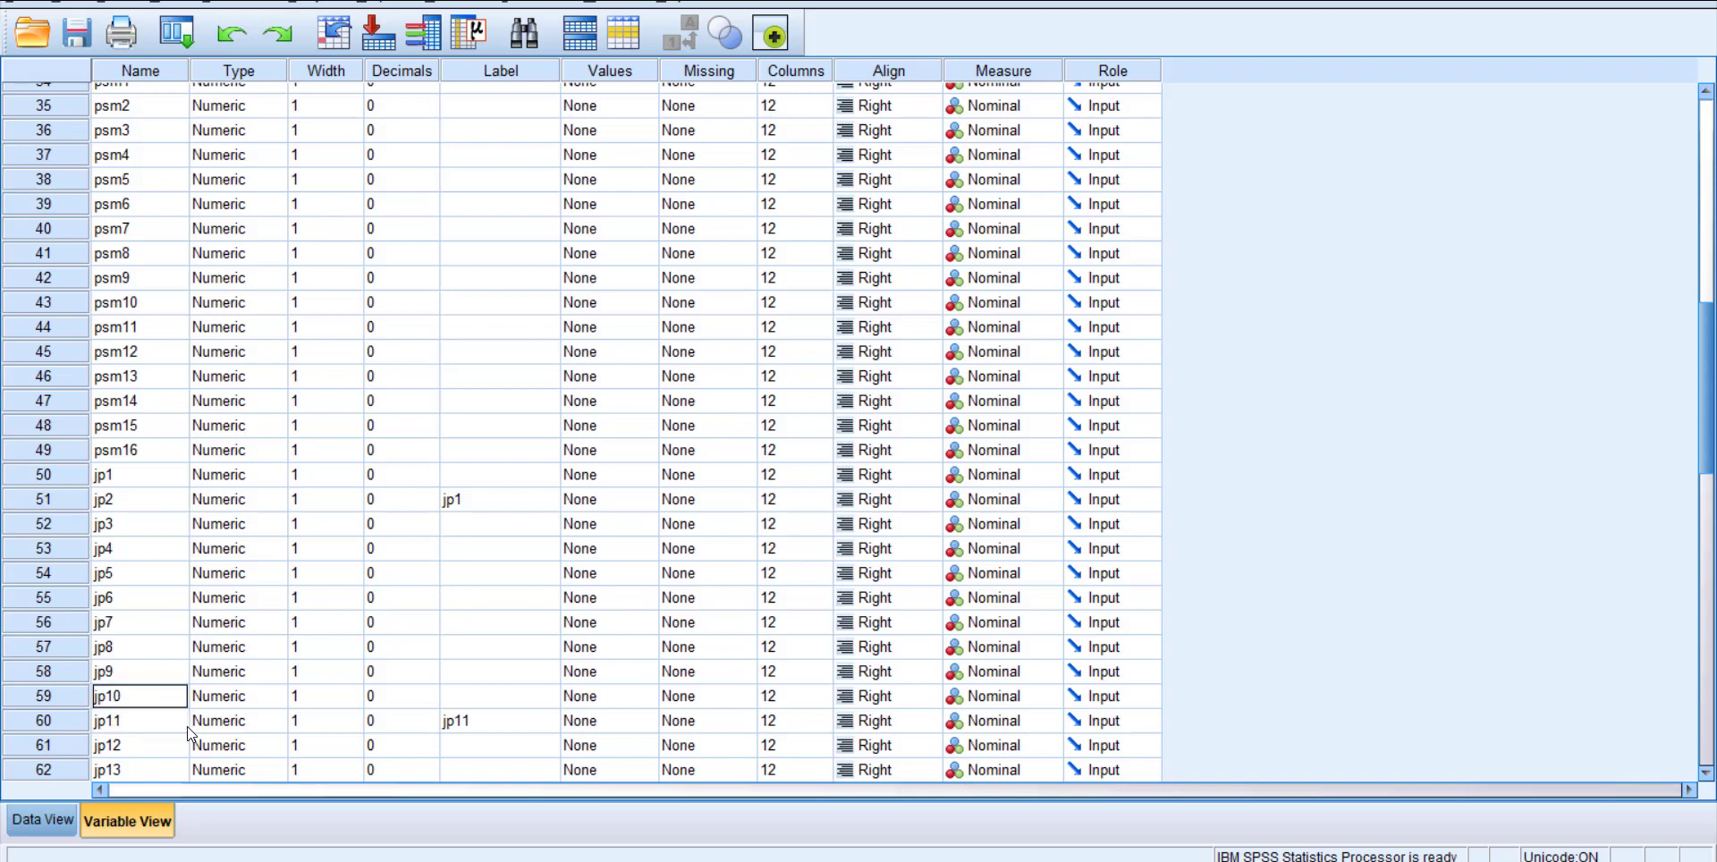
Step: Check the remaining variable names down to the end of the list for further duplicates
{"action": "key", "text": "Down"}
{"action": "key", "text": "Down"}
{"action": "key", "text": "Down"}
{"action": "key", "text": "Down"}
{"action": "key", "text": "Down"}
{"action": "key", "text": "Down"}
{"action": "key", "text": "Down"}
{"action": "key", "text": "Down"}
{"action": "key", "text": "Down"}
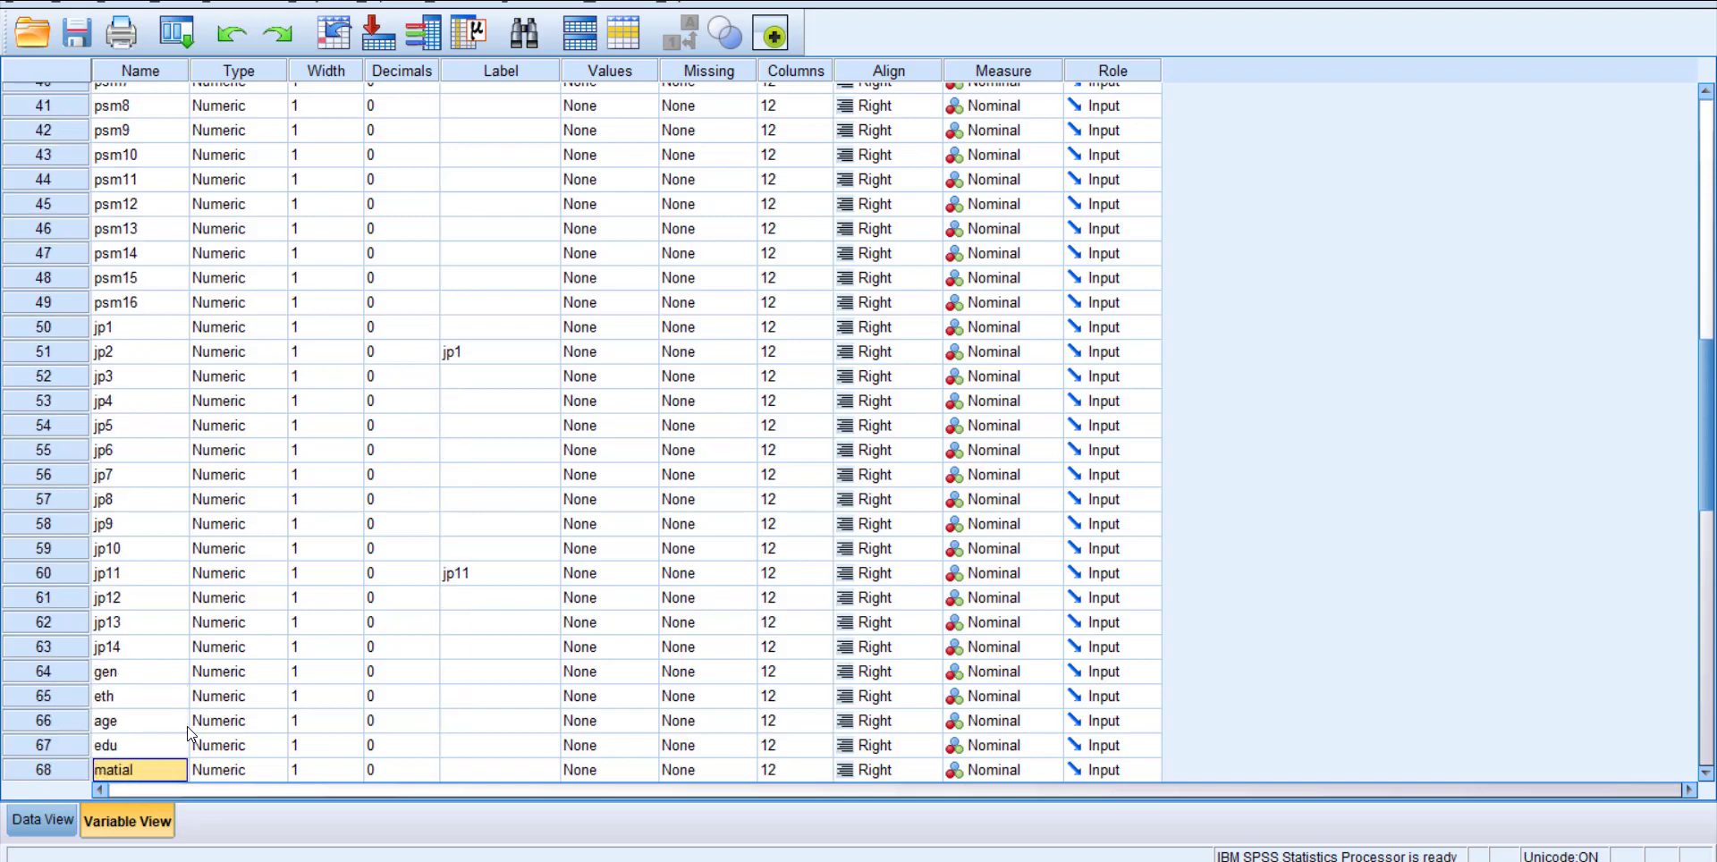
{"action": "key", "text": "Down"}
{"action": "key", "text": "Down"}
{"action": "key", "text": "Down"}
{"action": "key", "text": "Down"}
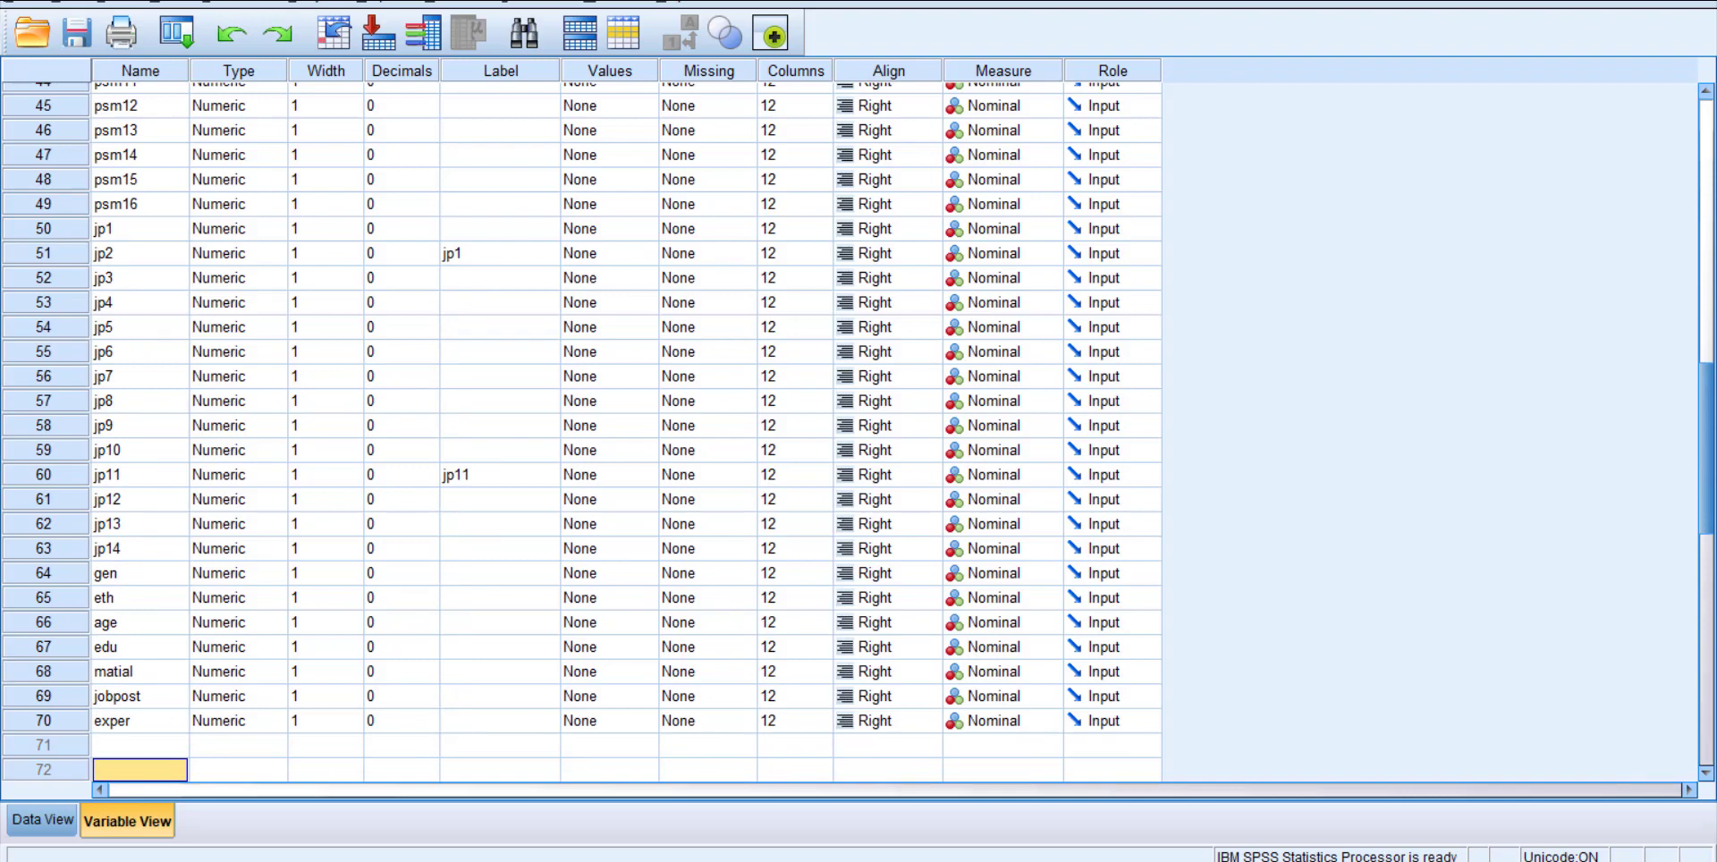
Step: Save the dataset in the Downloads folder as an SPSS Statistics file named spssdata
{"action": "left_click", "coordinate": [84, 41]}
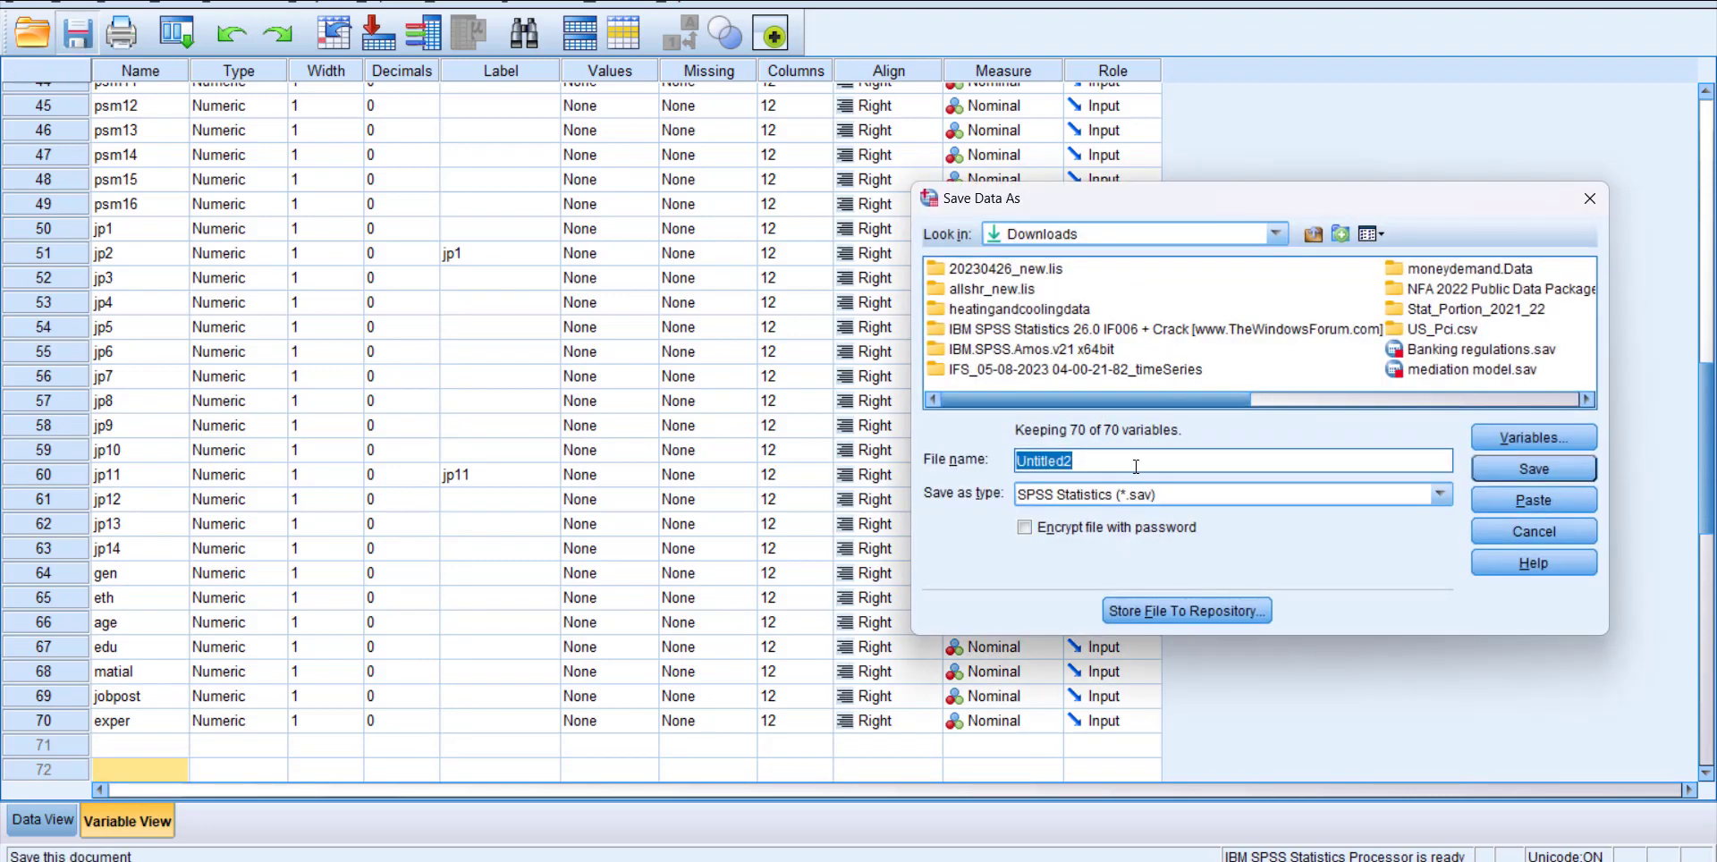
{"action": "type", "text": "spssdata"}
{"action": "key", "text": "Return"}
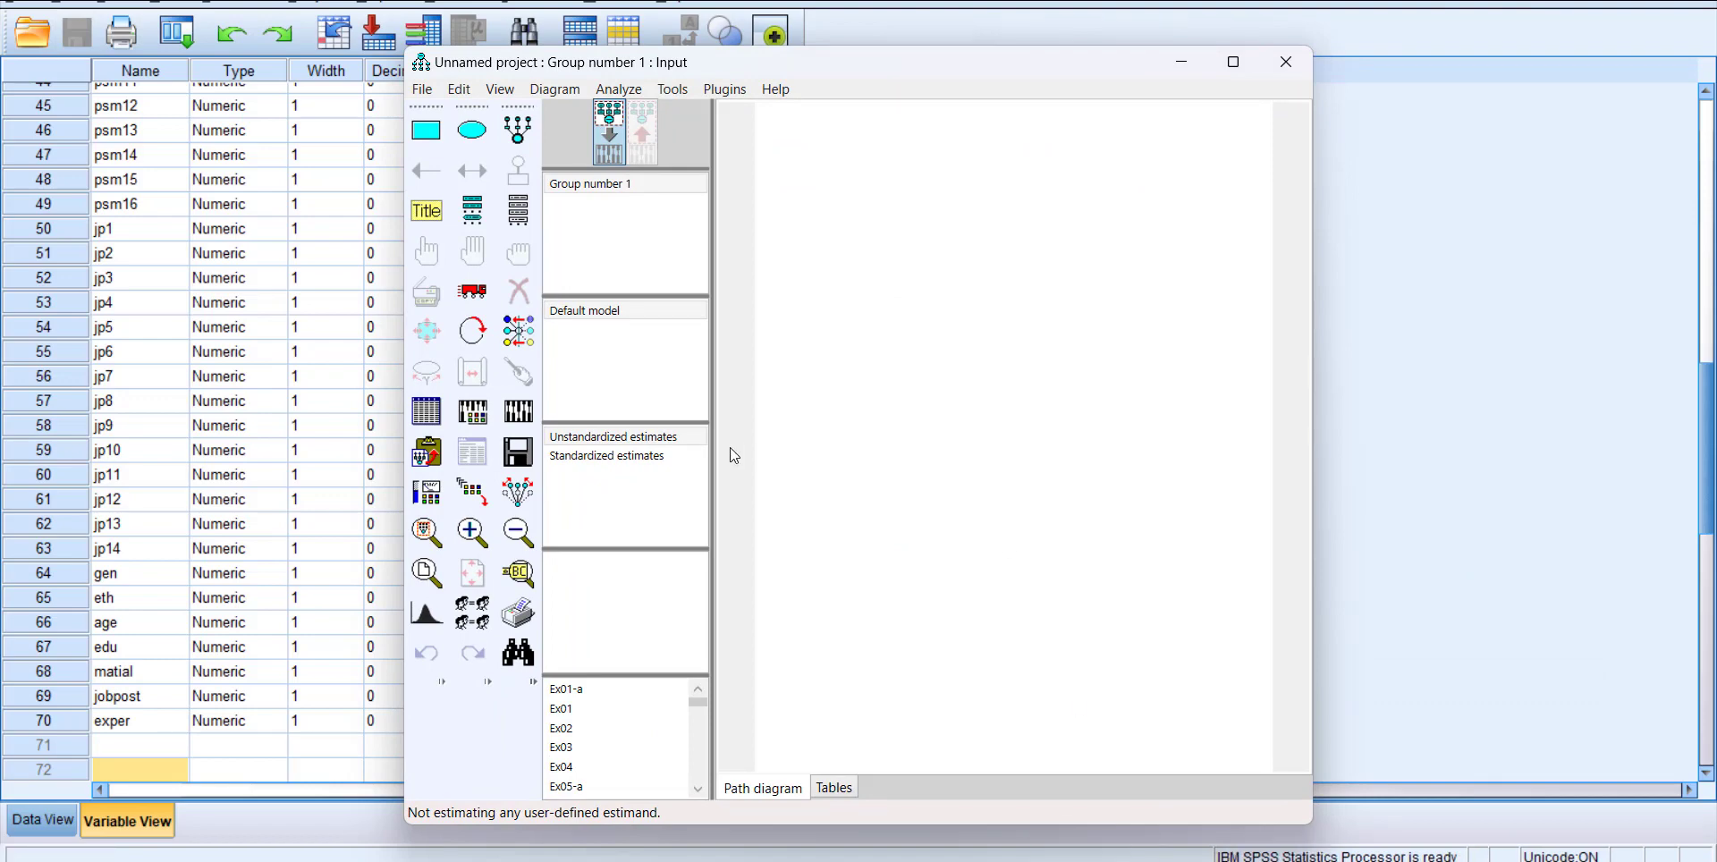
Step: Switch to the new, unnamed Amos project and maximize its window
{"action": "double_click", "coordinate": [818, 61]}
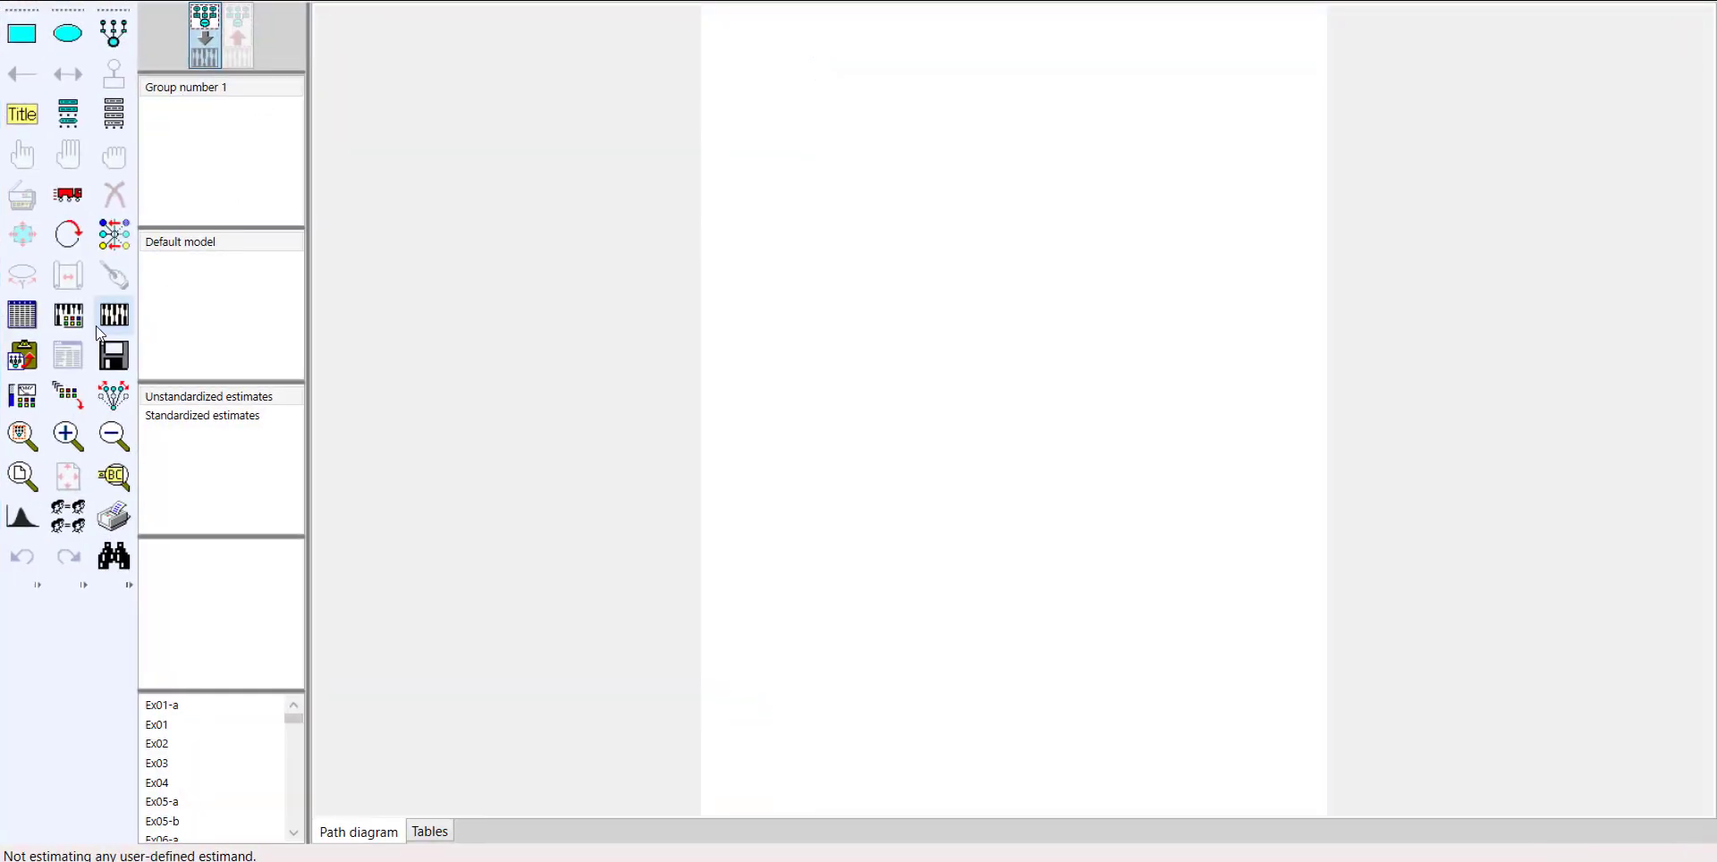
Step: Load spssdata from the Downloads folder as the data file for Group number 1
{"action": "left_click", "coordinate": [21, 314]}
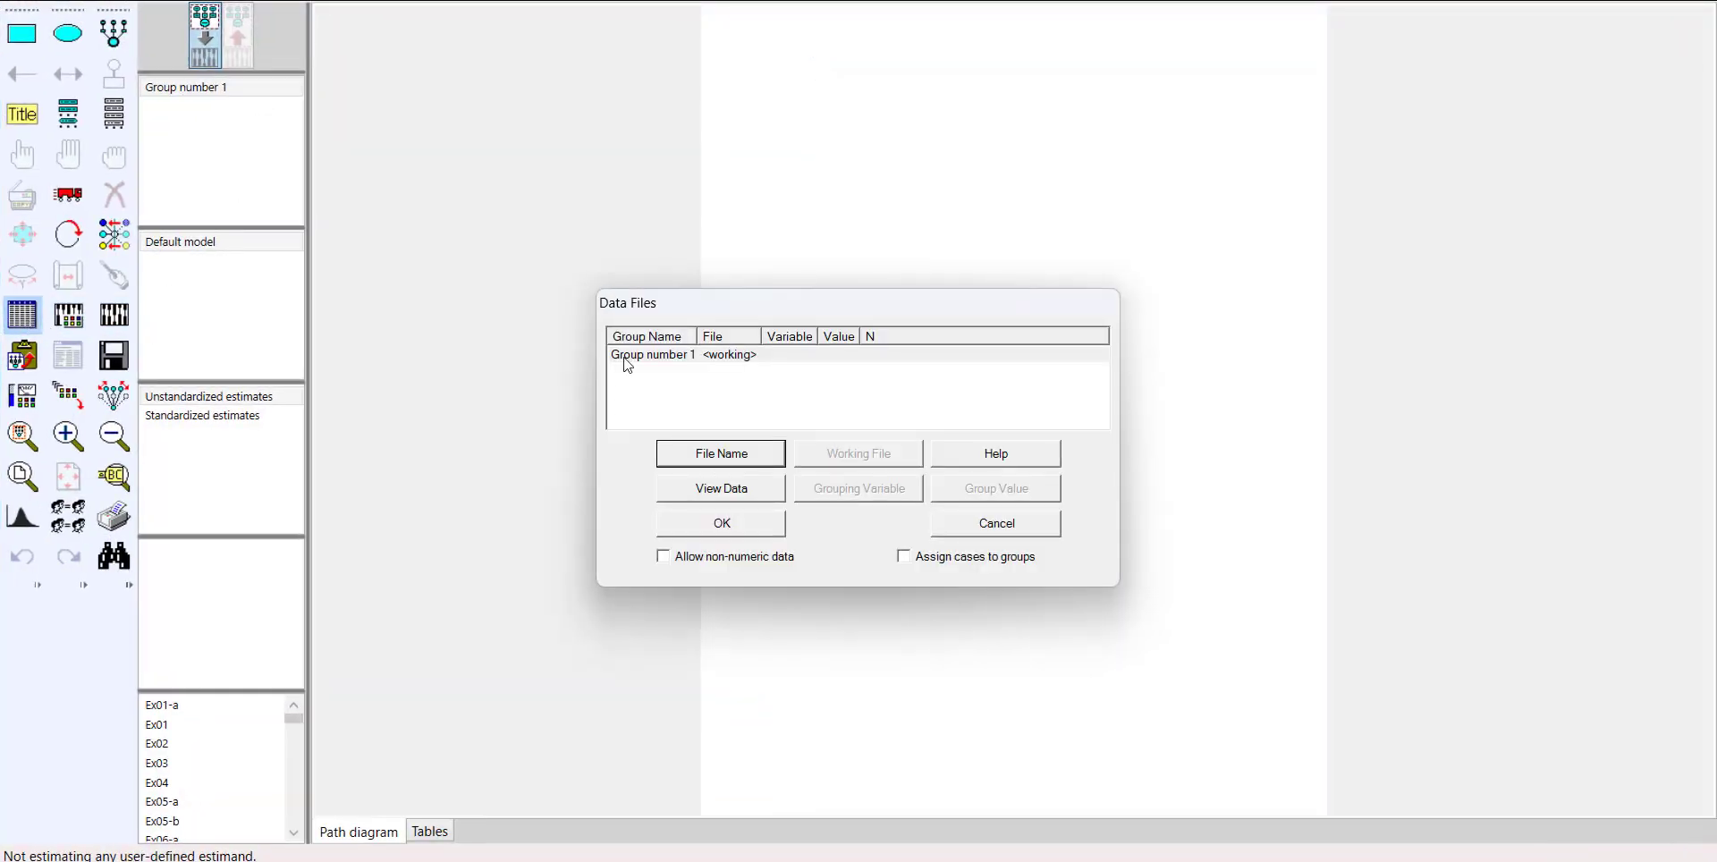
{"action": "left_click", "coordinate": [716, 458]}
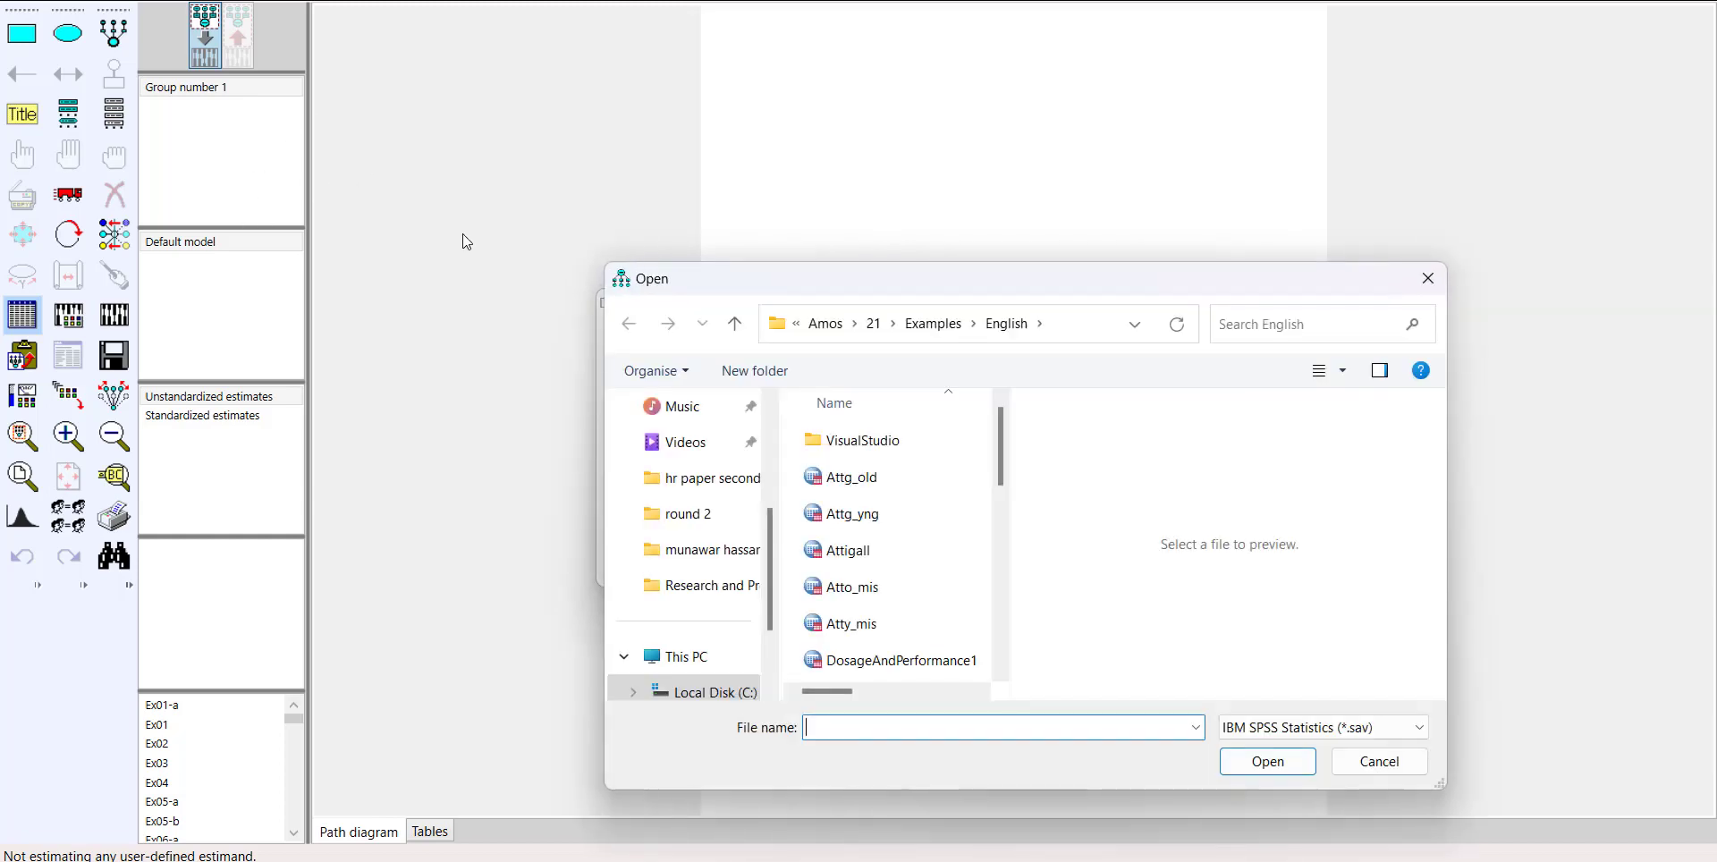
{"action": "scroll", "coordinate": [675, 456], "scroll_direction": "up", "scroll_amount": 3}
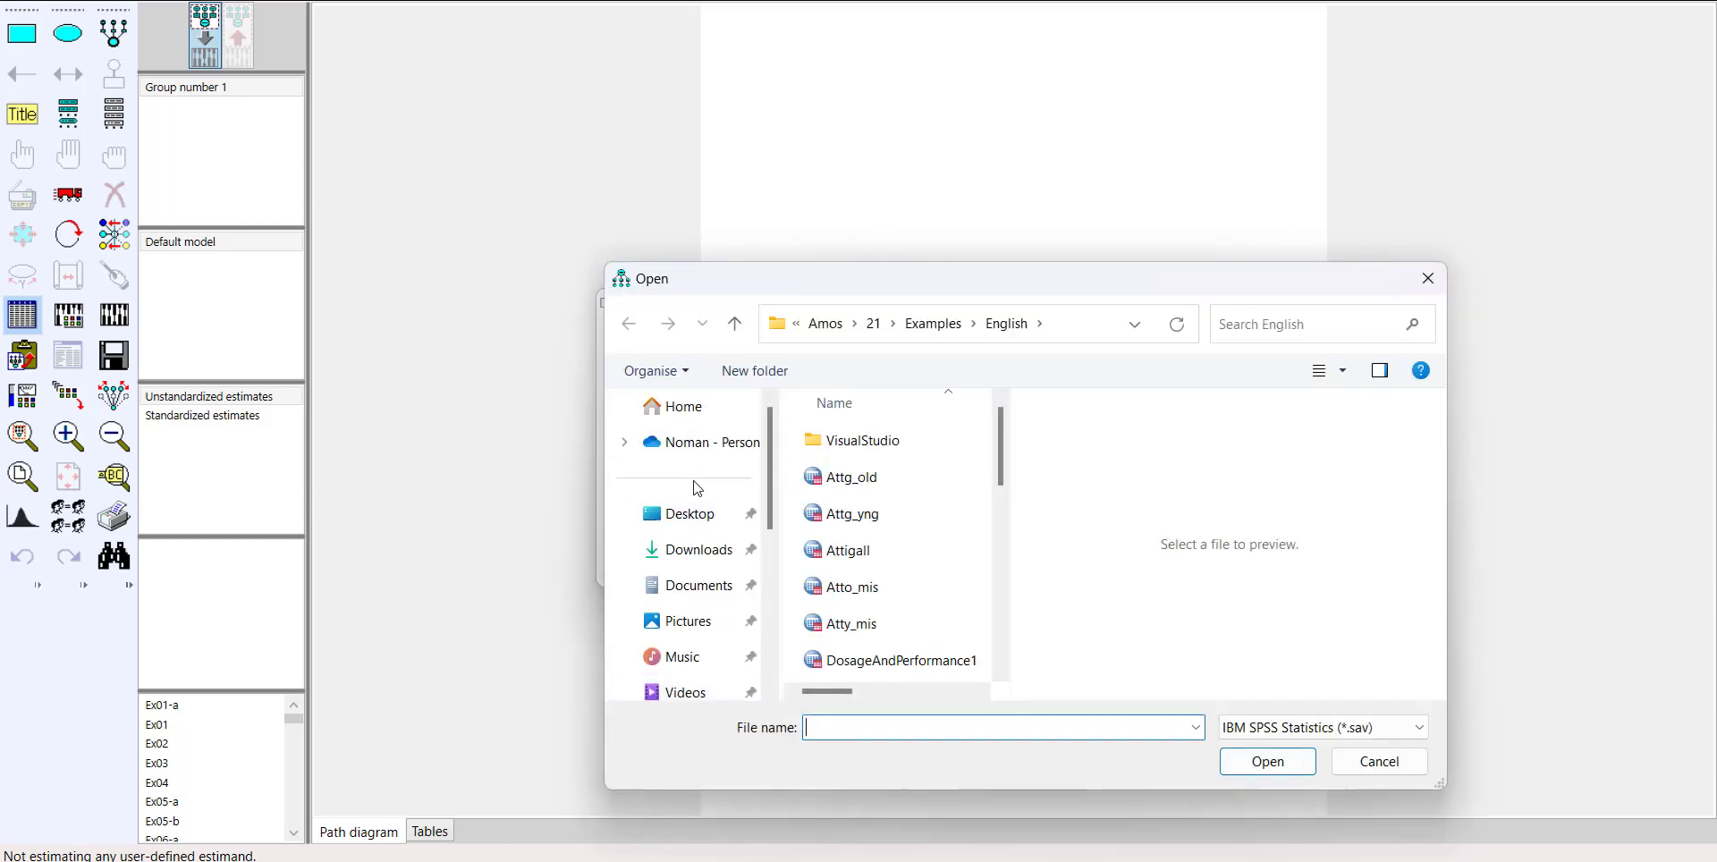
{"action": "left_click", "coordinate": [682, 585]}
{"action": "left_click", "coordinate": [684, 550]}
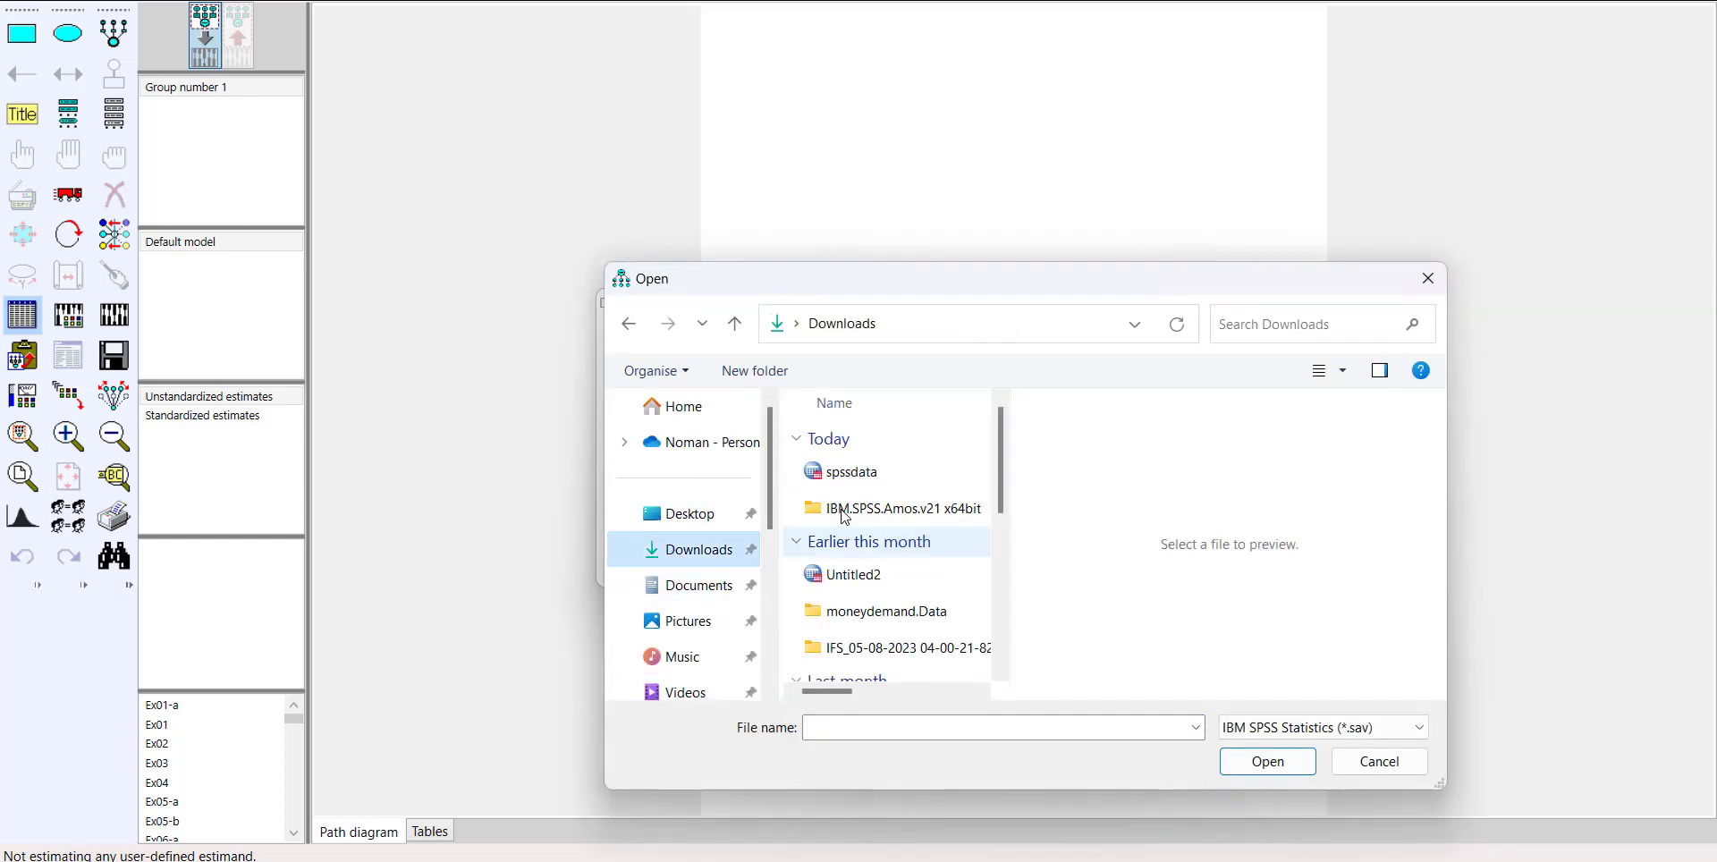
{"action": "left_click", "coordinate": [832, 474]}
{"action": "double_click", "coordinate": [870, 476]}
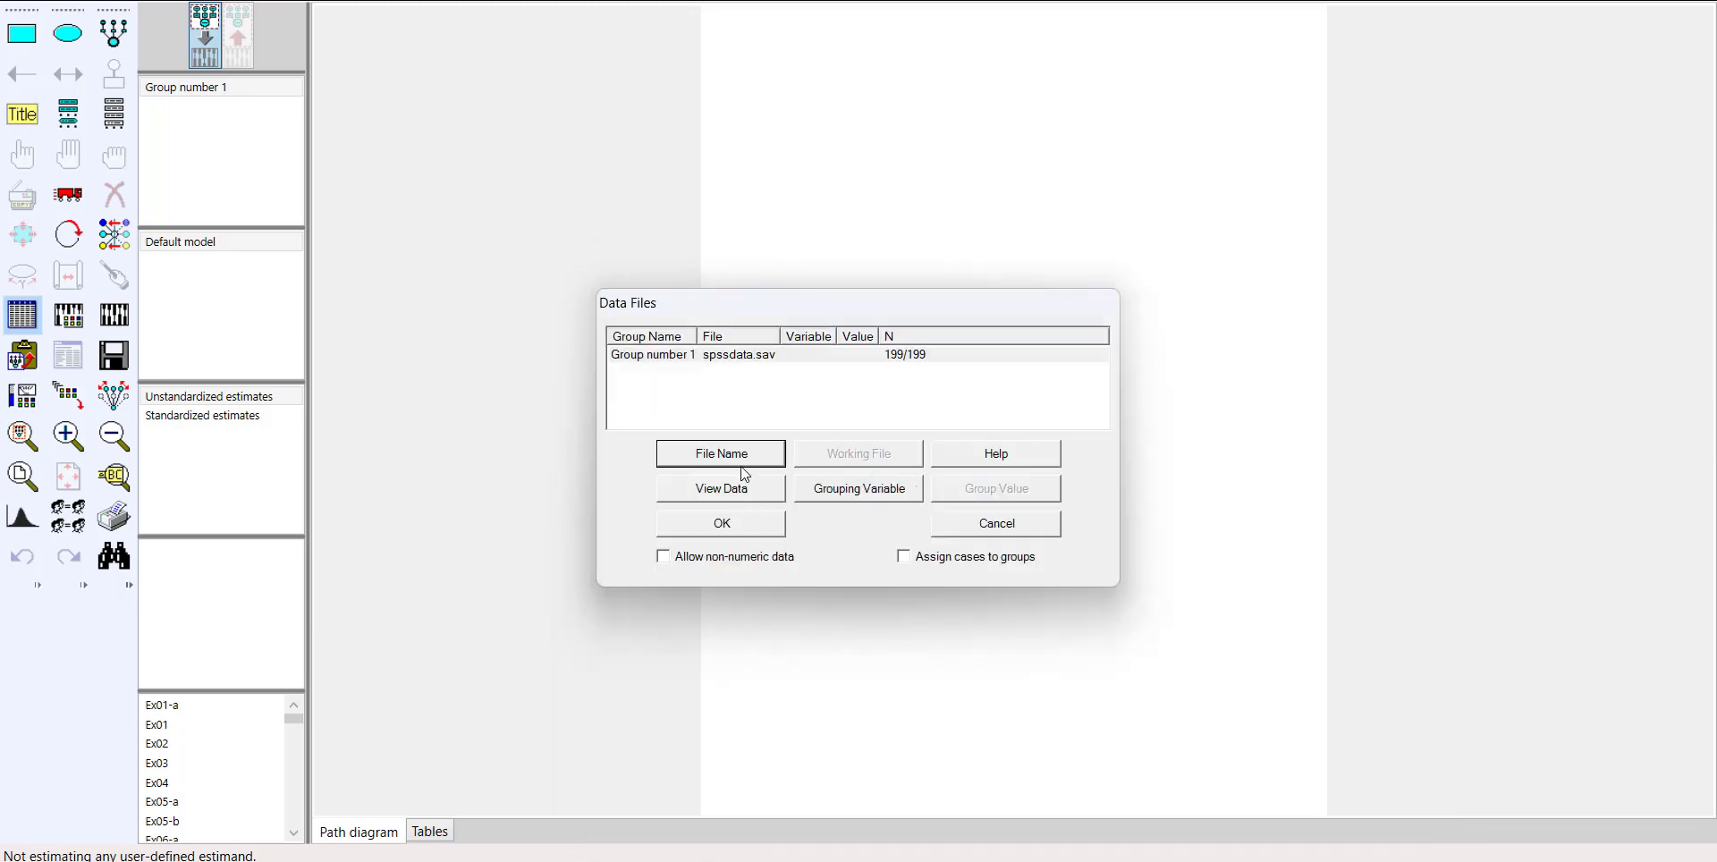
{"action": "left_click", "coordinate": [726, 525]}
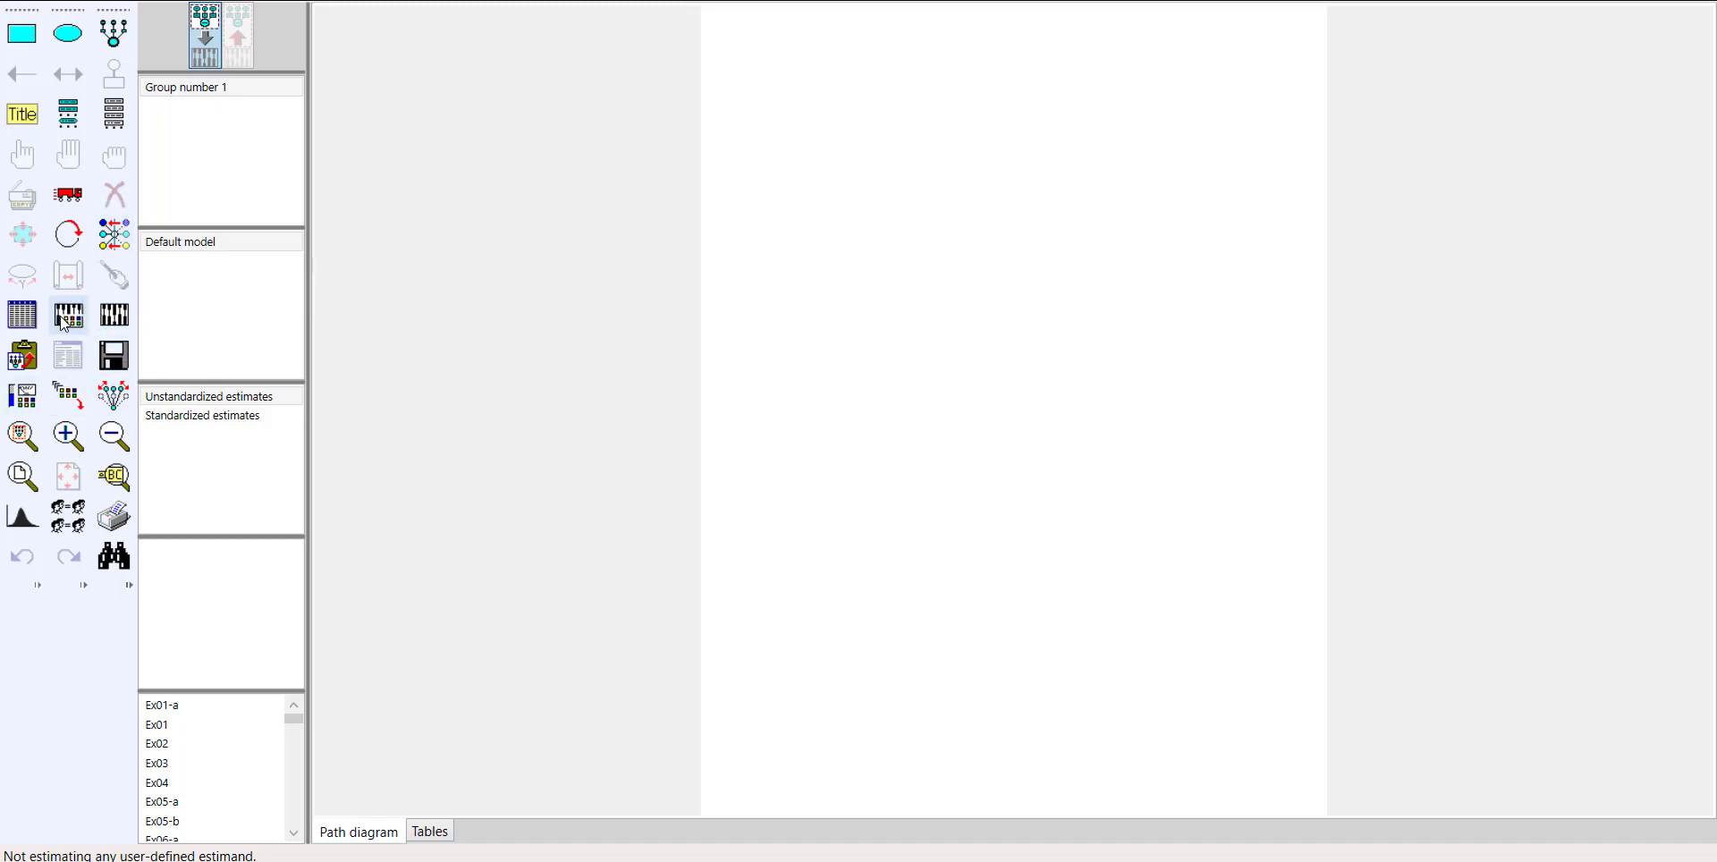
Step: View the attached dataset in SPSS, check its variable list to the end, and return to Amos, closing the data file settings
{"action": "left_click", "coordinate": [22, 315]}
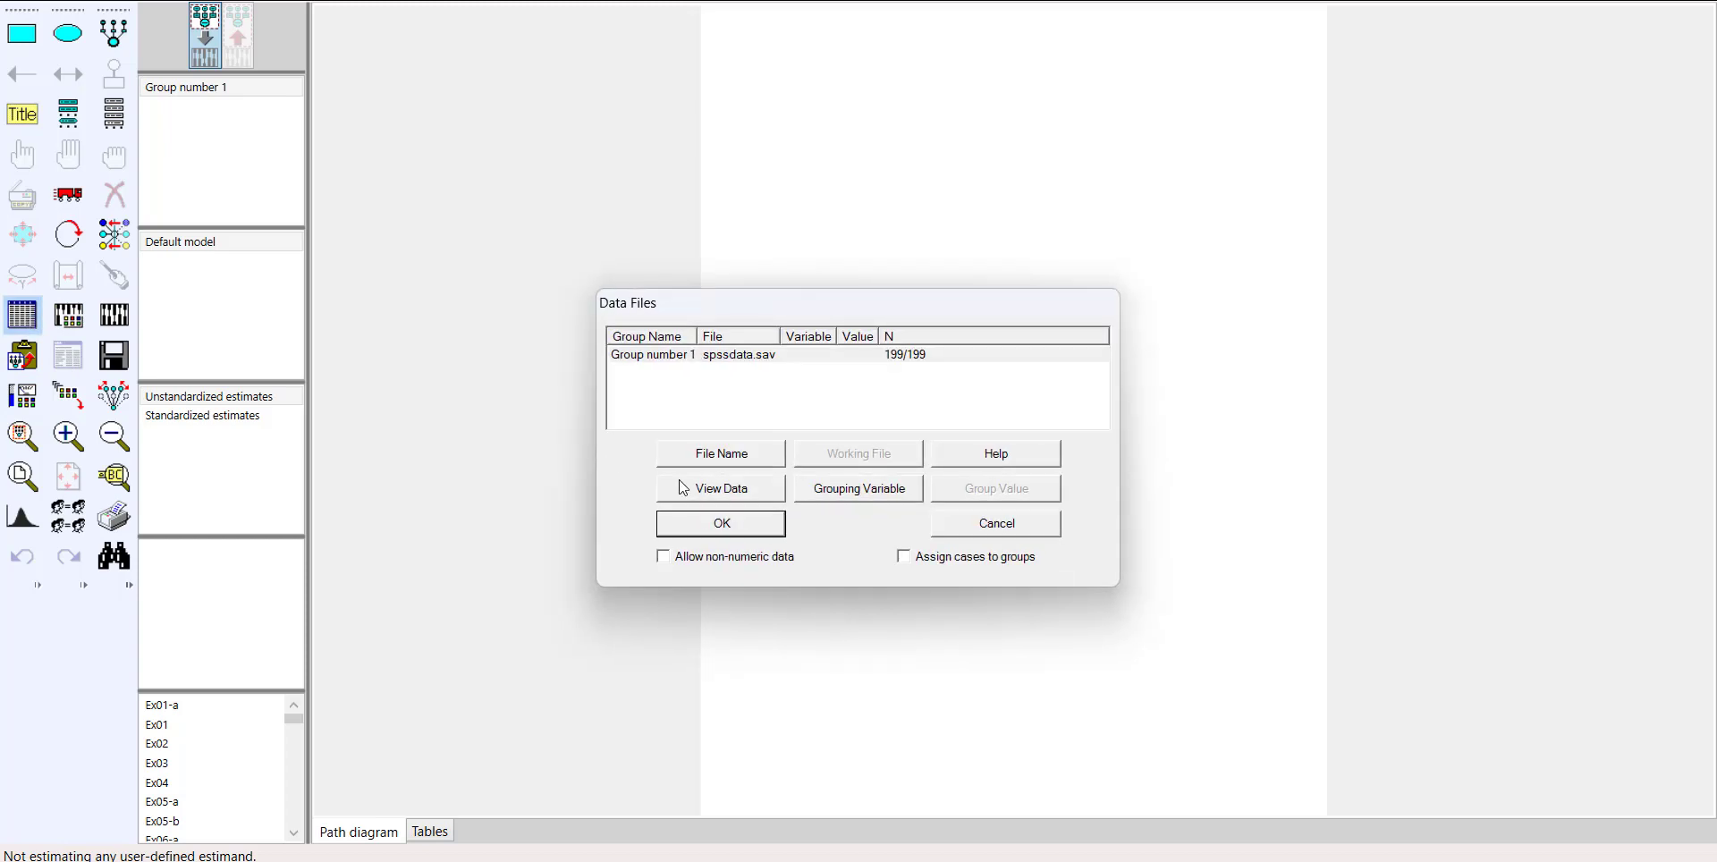
{"action": "left_click", "coordinate": [680, 488]}
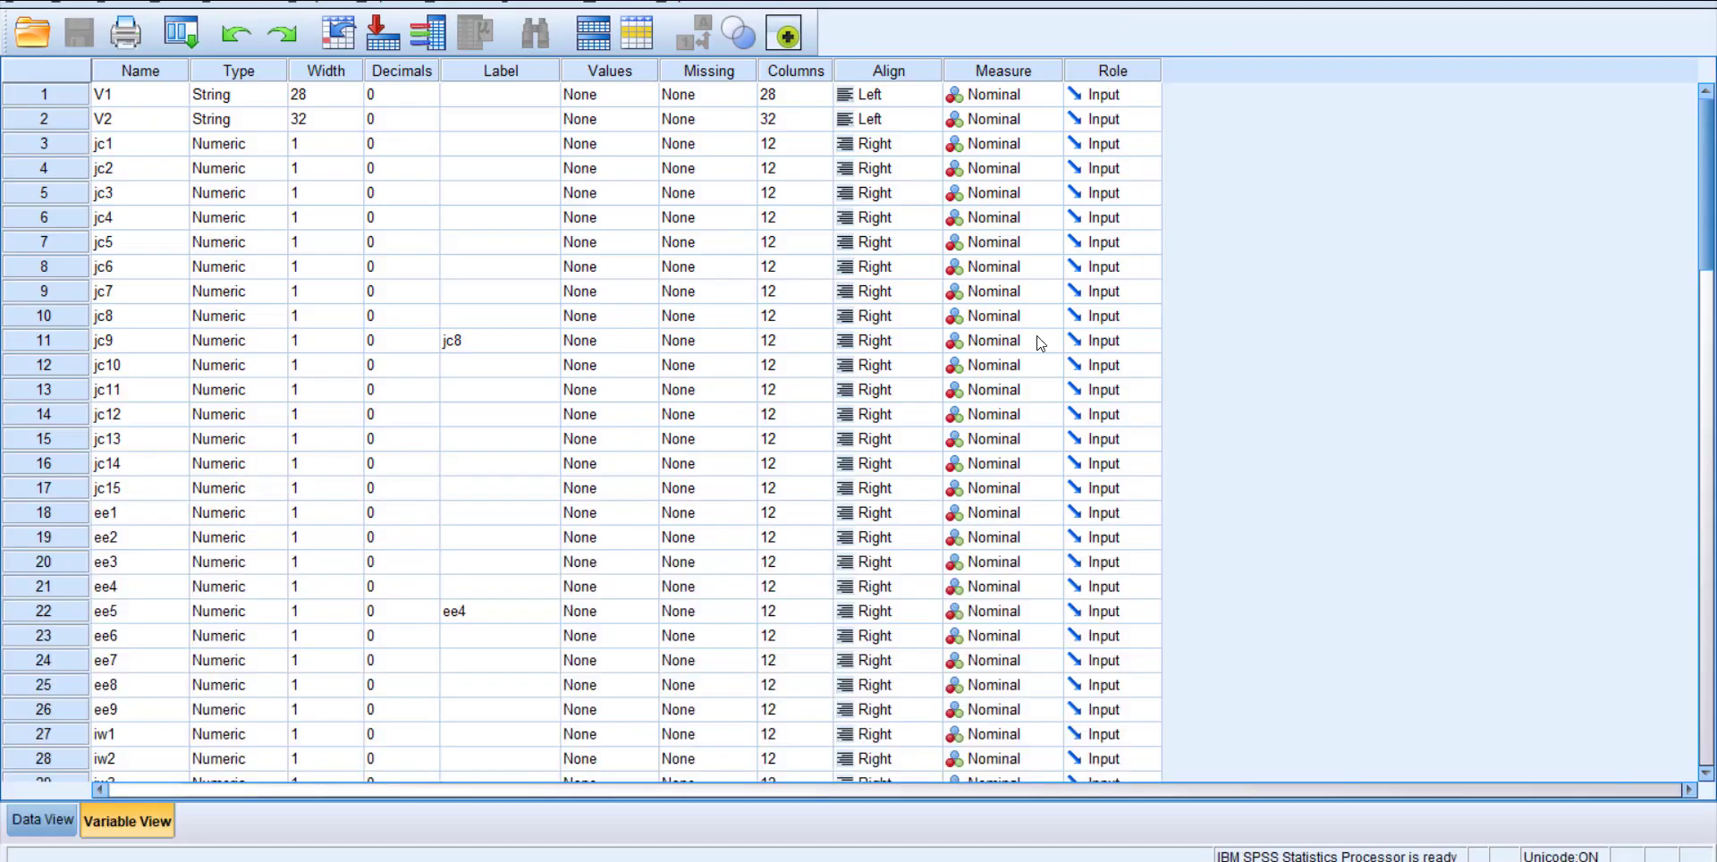
{"action": "scroll", "coordinate": [606, 362], "scroll_direction": "down", "scroll_amount": 15}
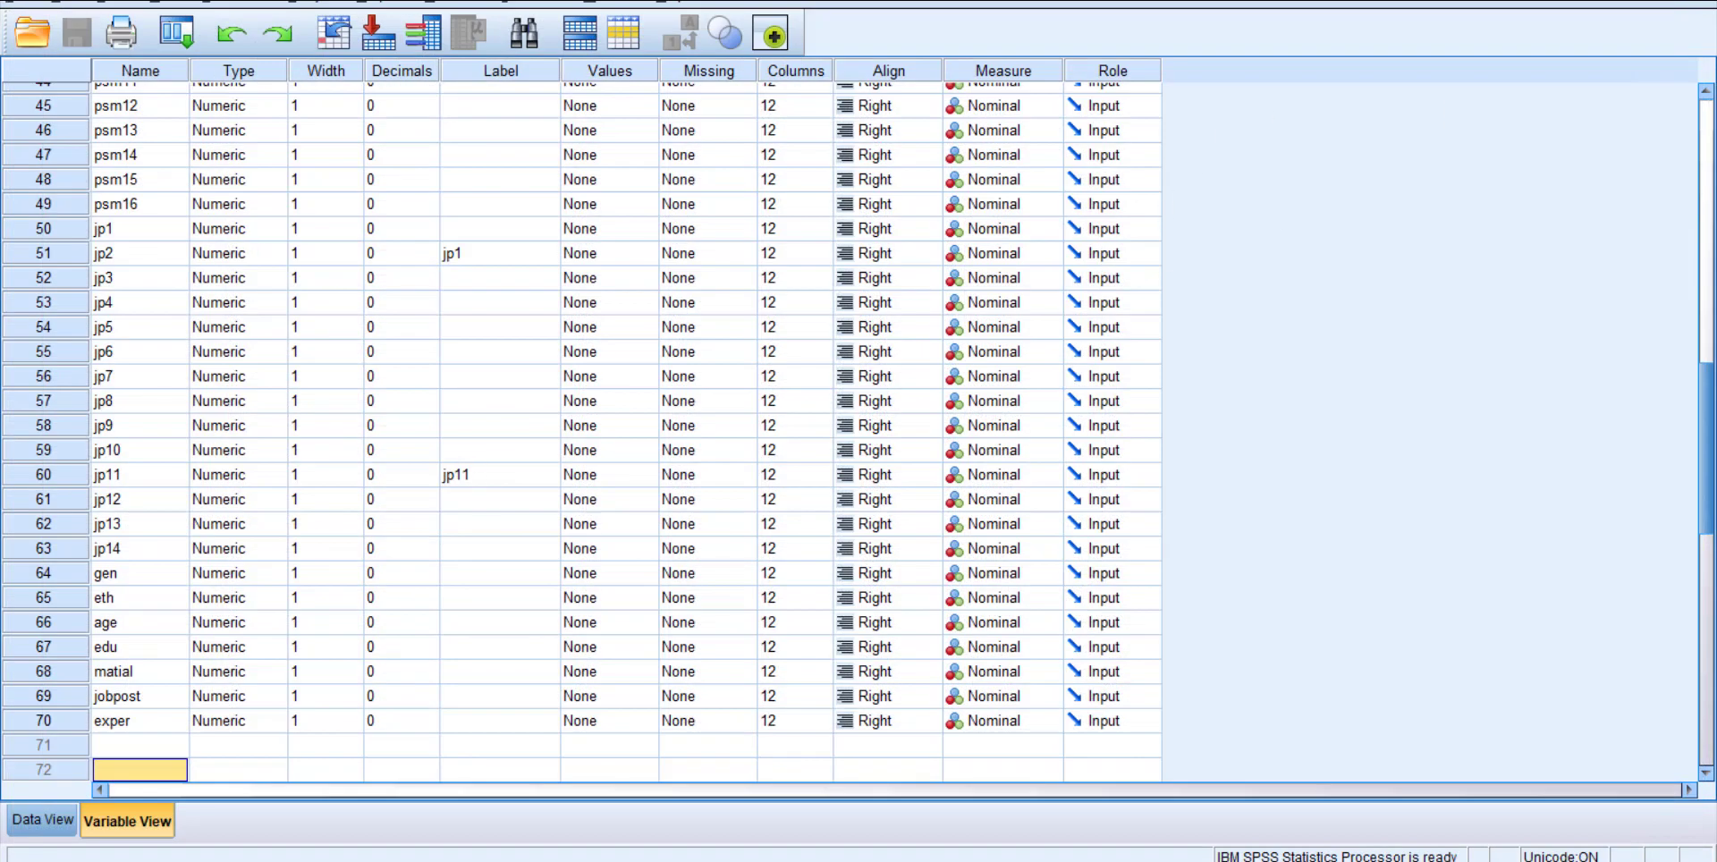
{"action": "left_click", "coordinate": [1590, 0]}
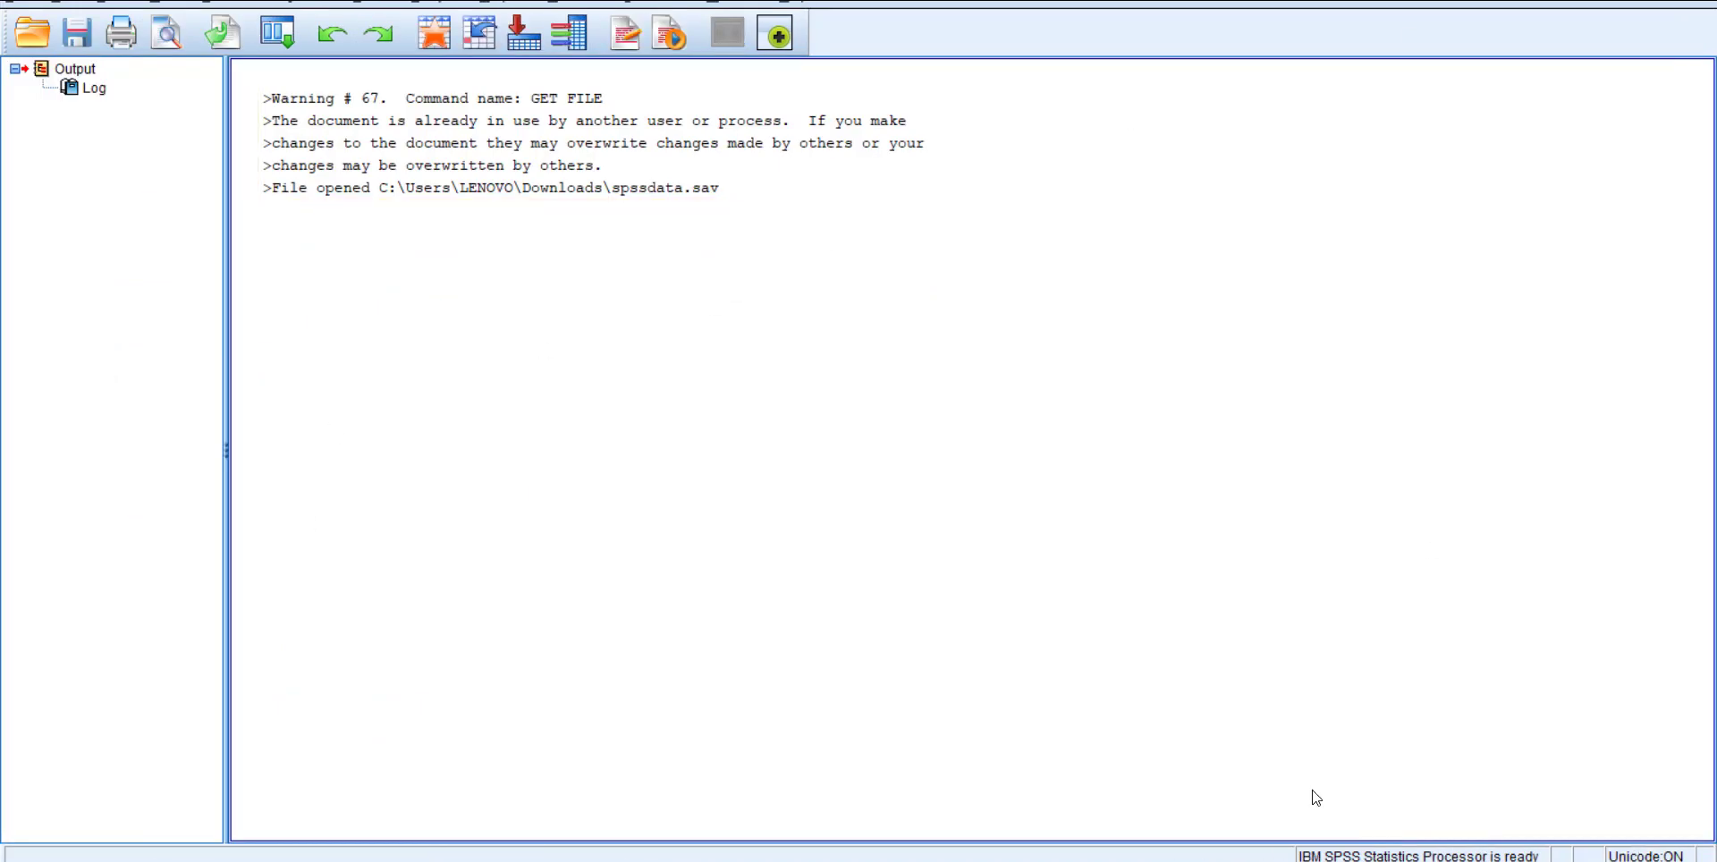
{"action": "mouse_move", "coordinate": [1002, 860]}
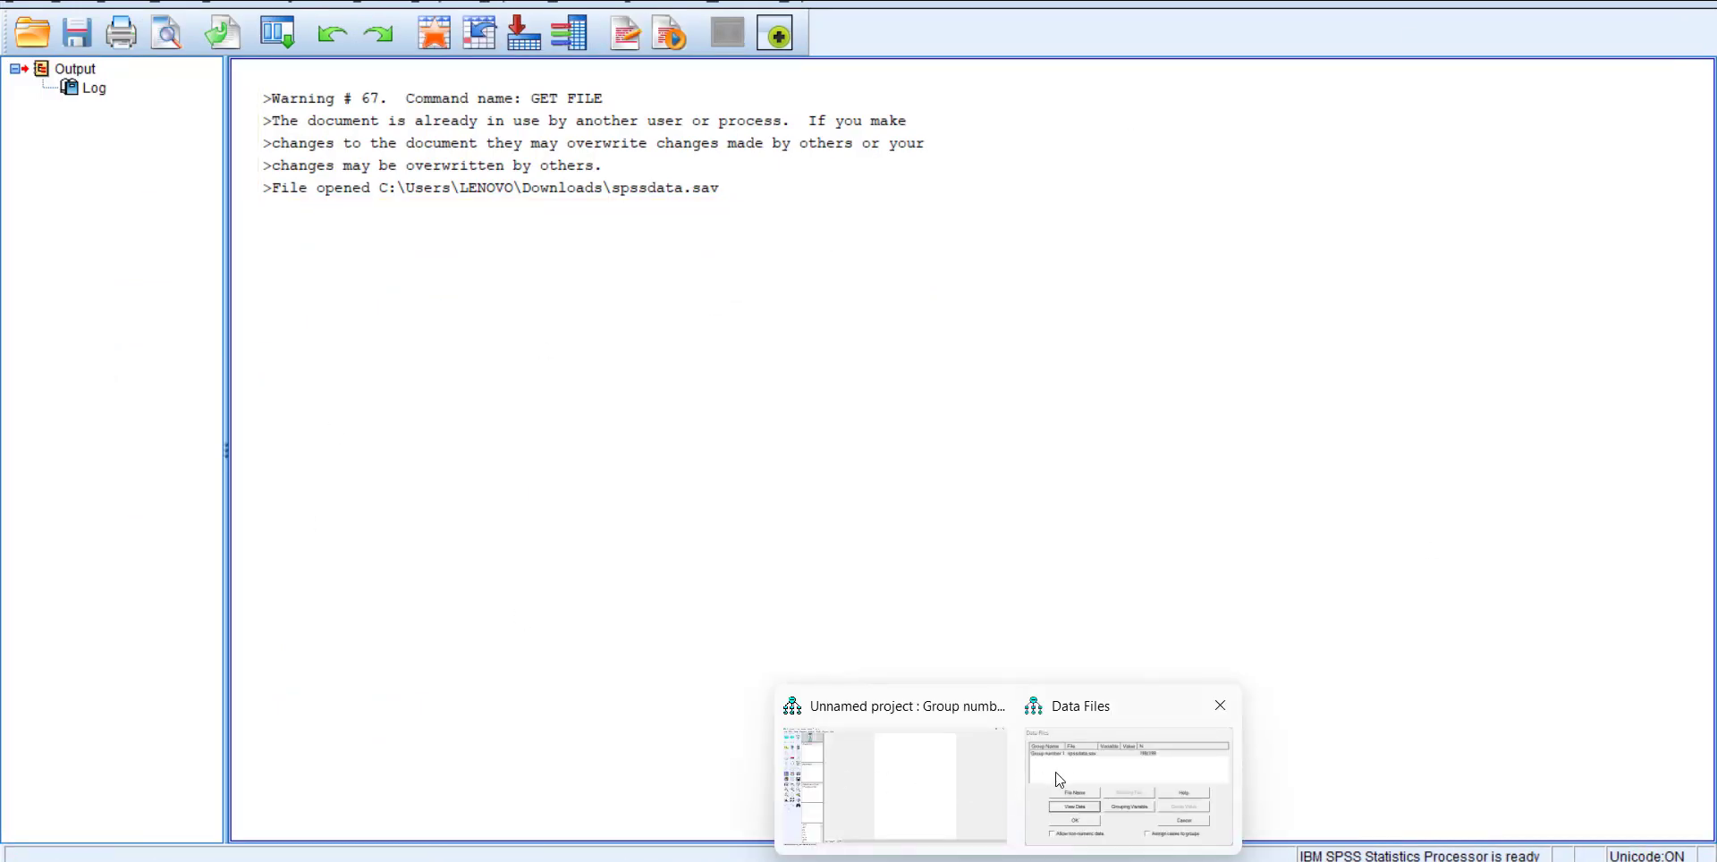
{"action": "left_click", "coordinate": [1066, 775]}
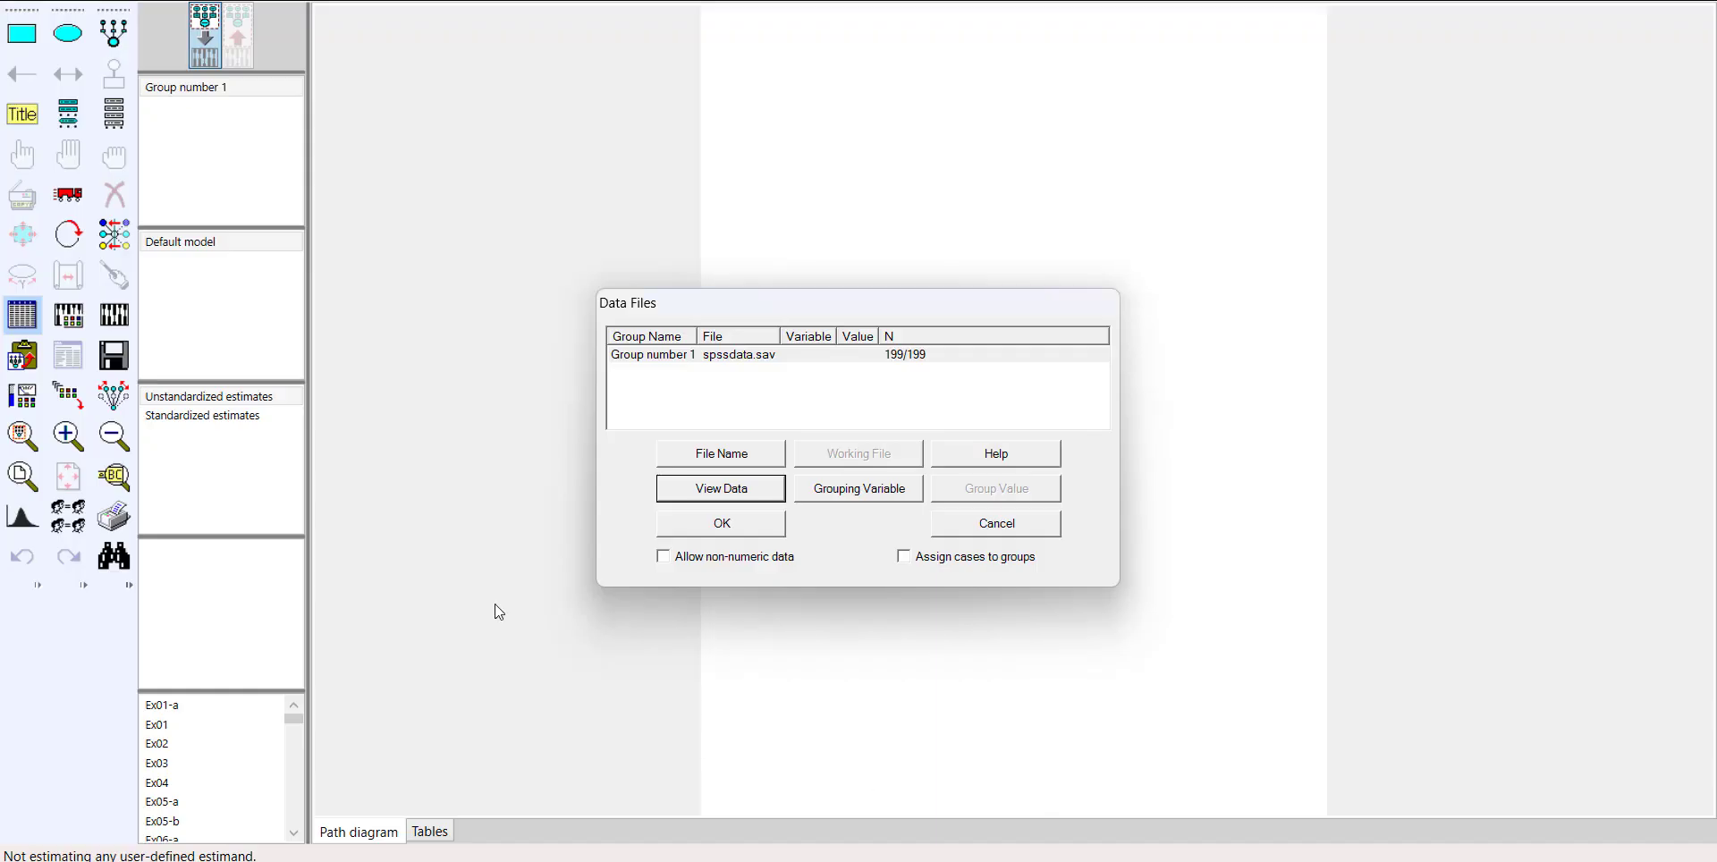
{"action": "left_click", "coordinate": [721, 526]}
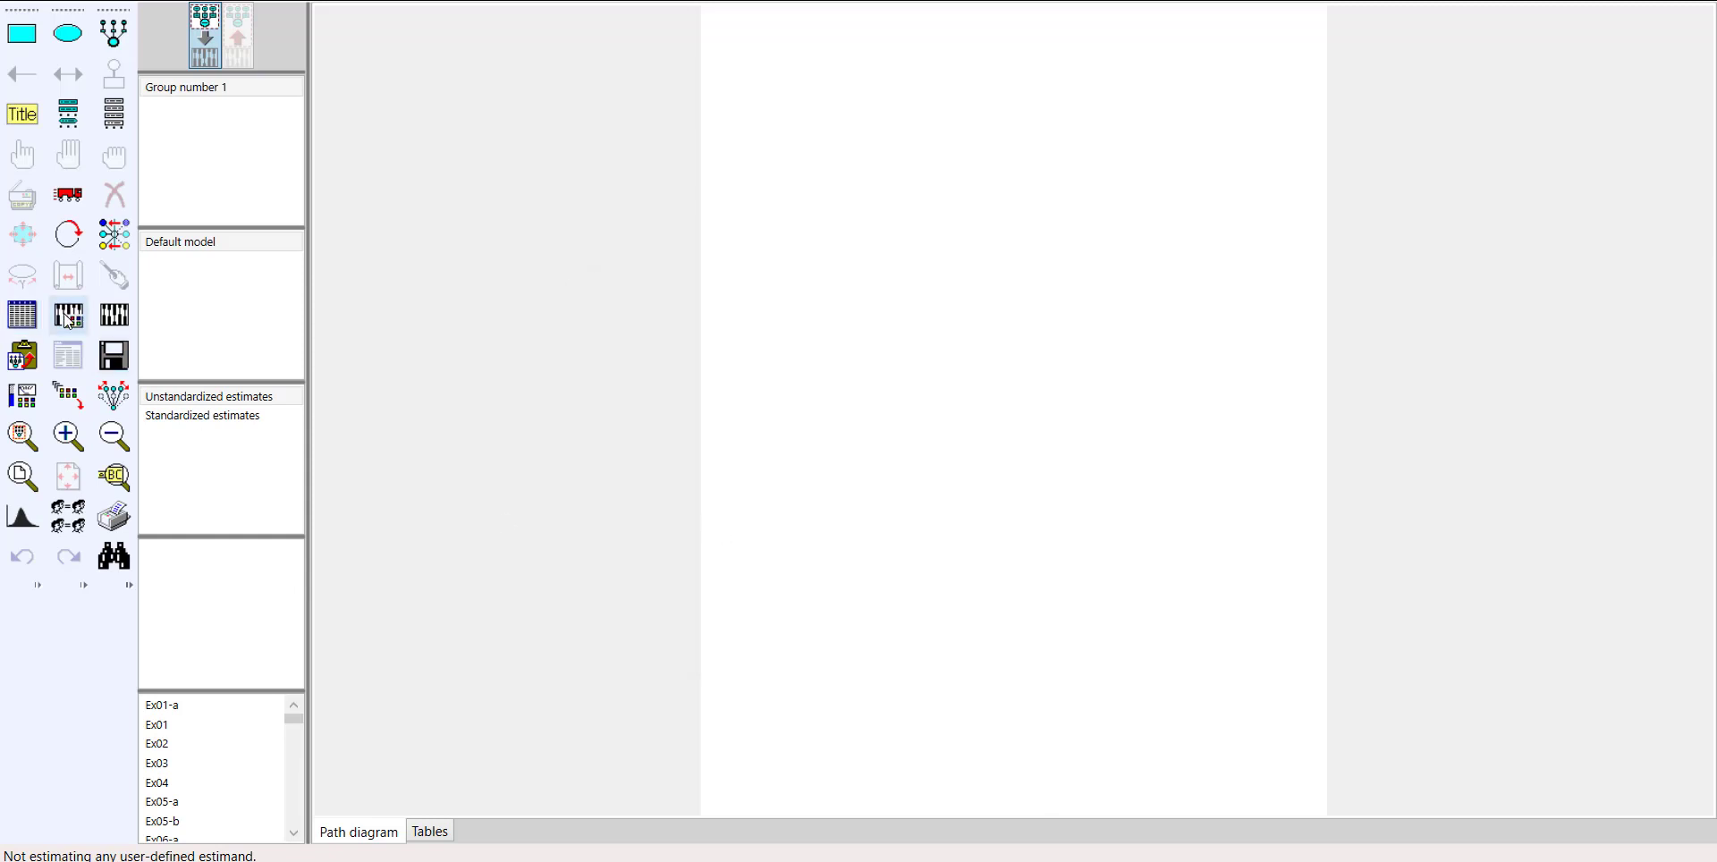
Step: Reopen the data file settings and accept the working file as the data source for Group number 1
{"action": "left_click", "coordinate": [193, 708]}
{"action": "left_click", "coordinate": [952, 508]}
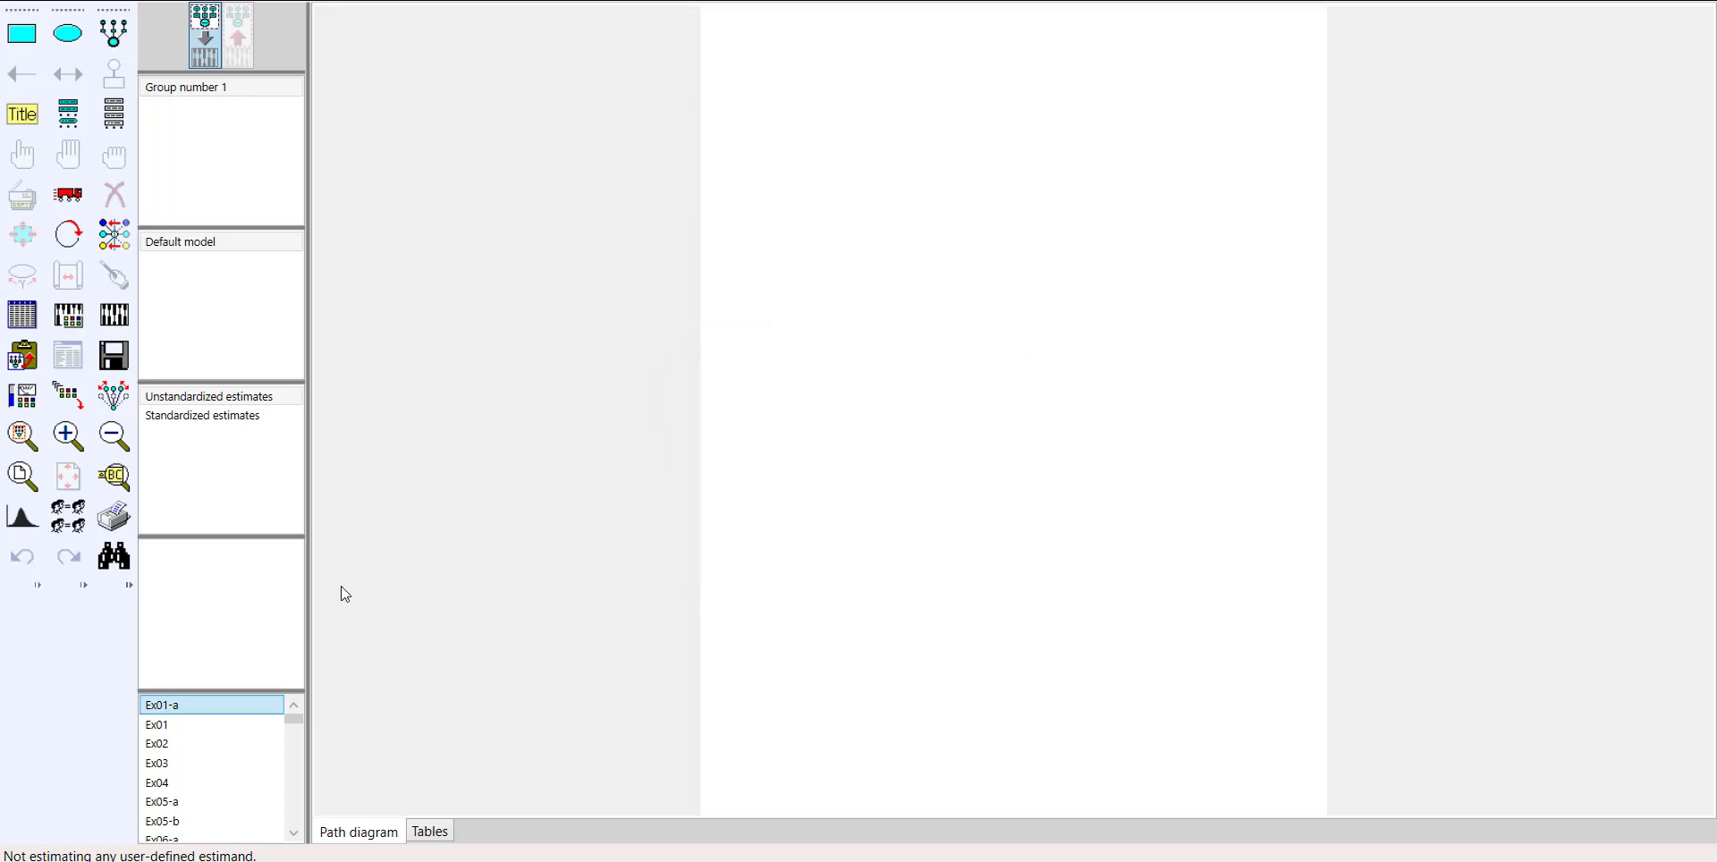
{"action": "left_click", "coordinate": [24, 320]}
{"action": "double_click", "coordinate": [679, 358]}
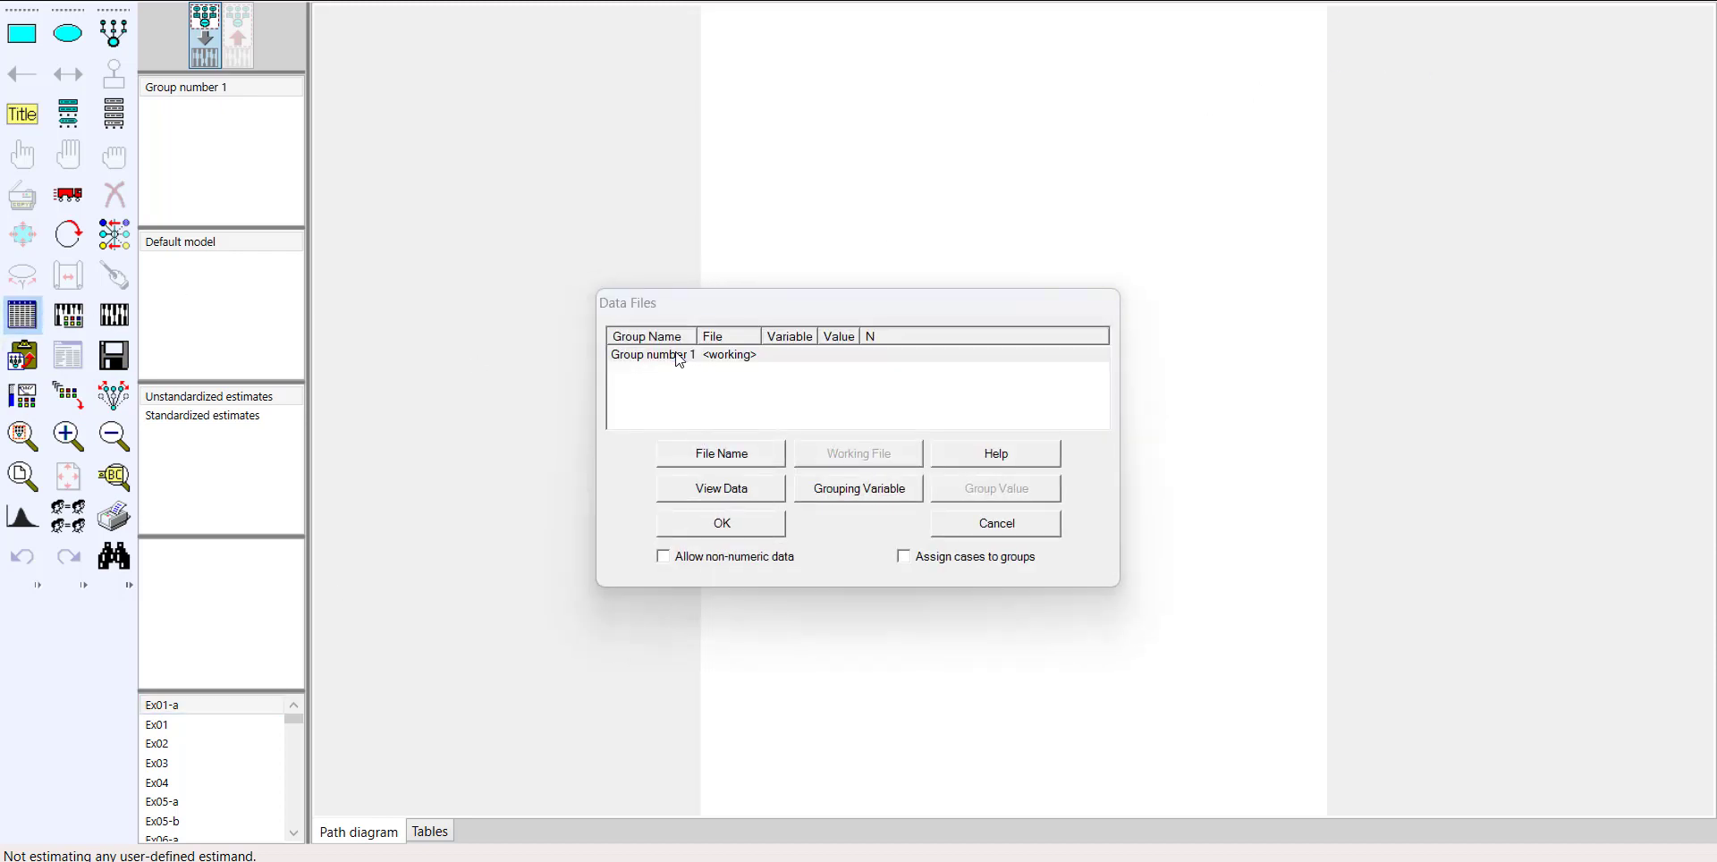
{"action": "left_click", "coordinate": [1339, 760]}
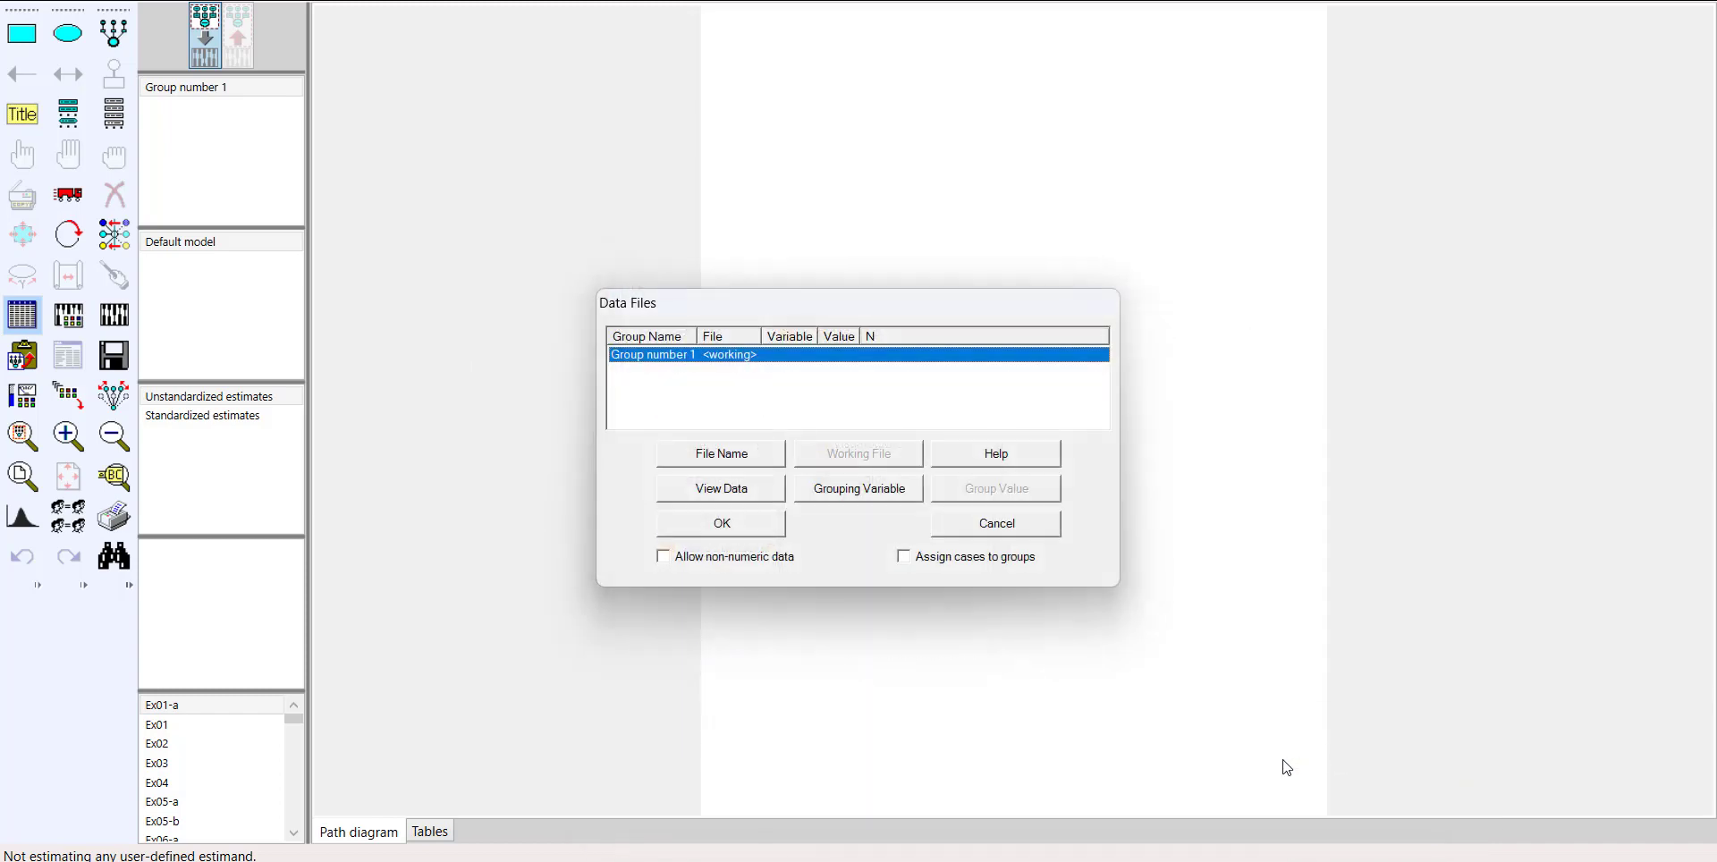
{"action": "left_click", "coordinate": [726, 527]}
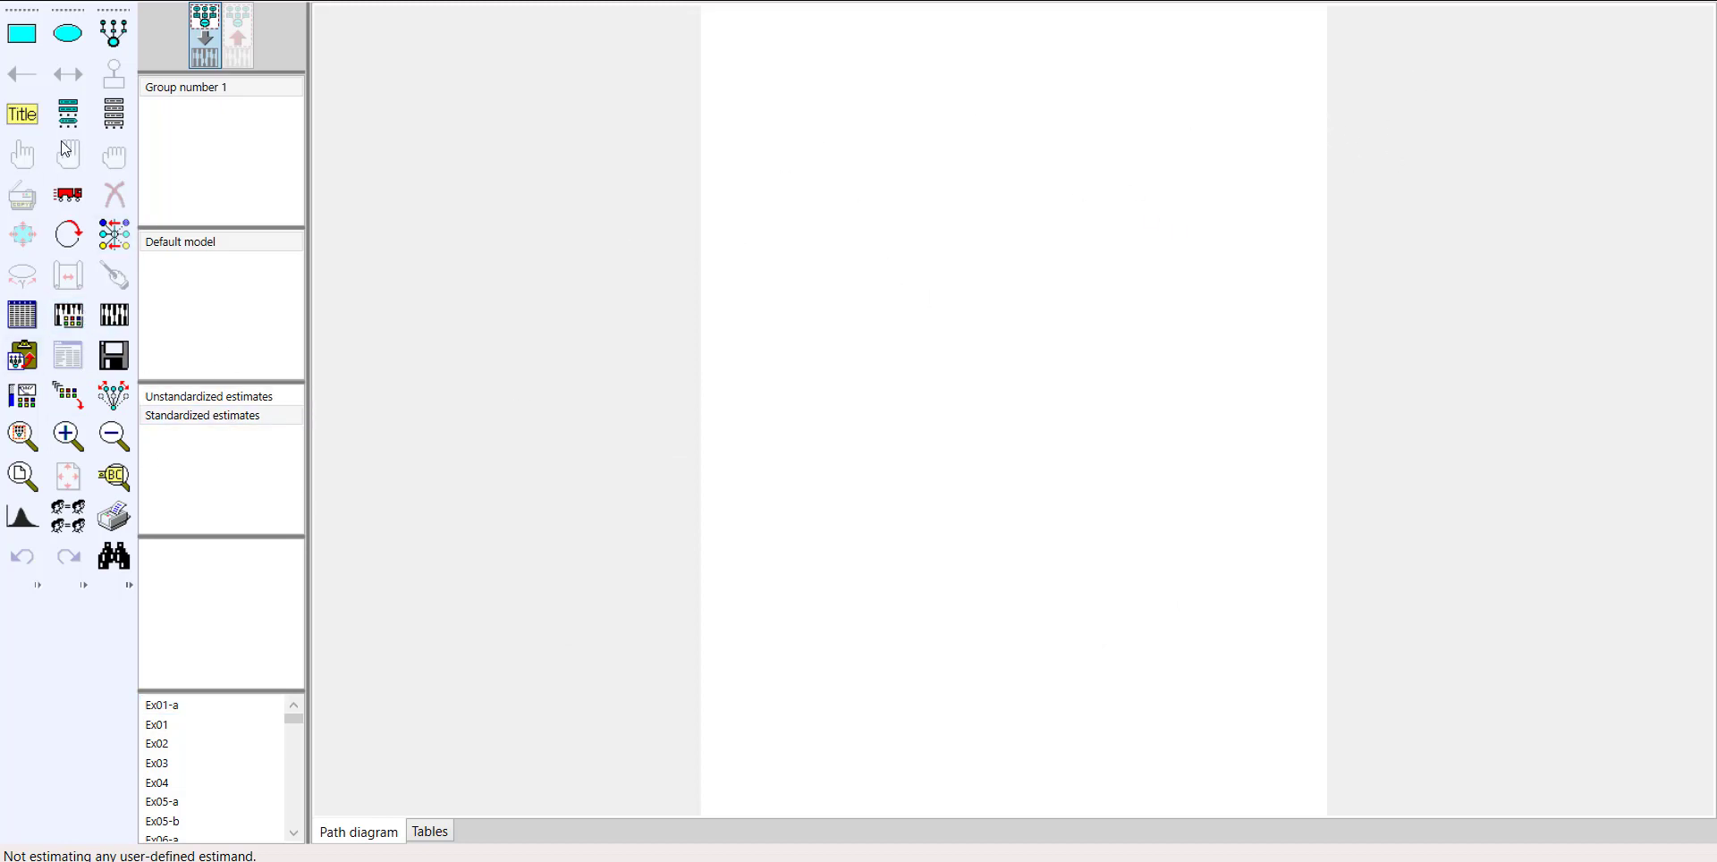
Step: Show the list of variables in the dataset, place it beside the diagram page and lengthen it
{"action": "left_click", "coordinate": [114, 120]}
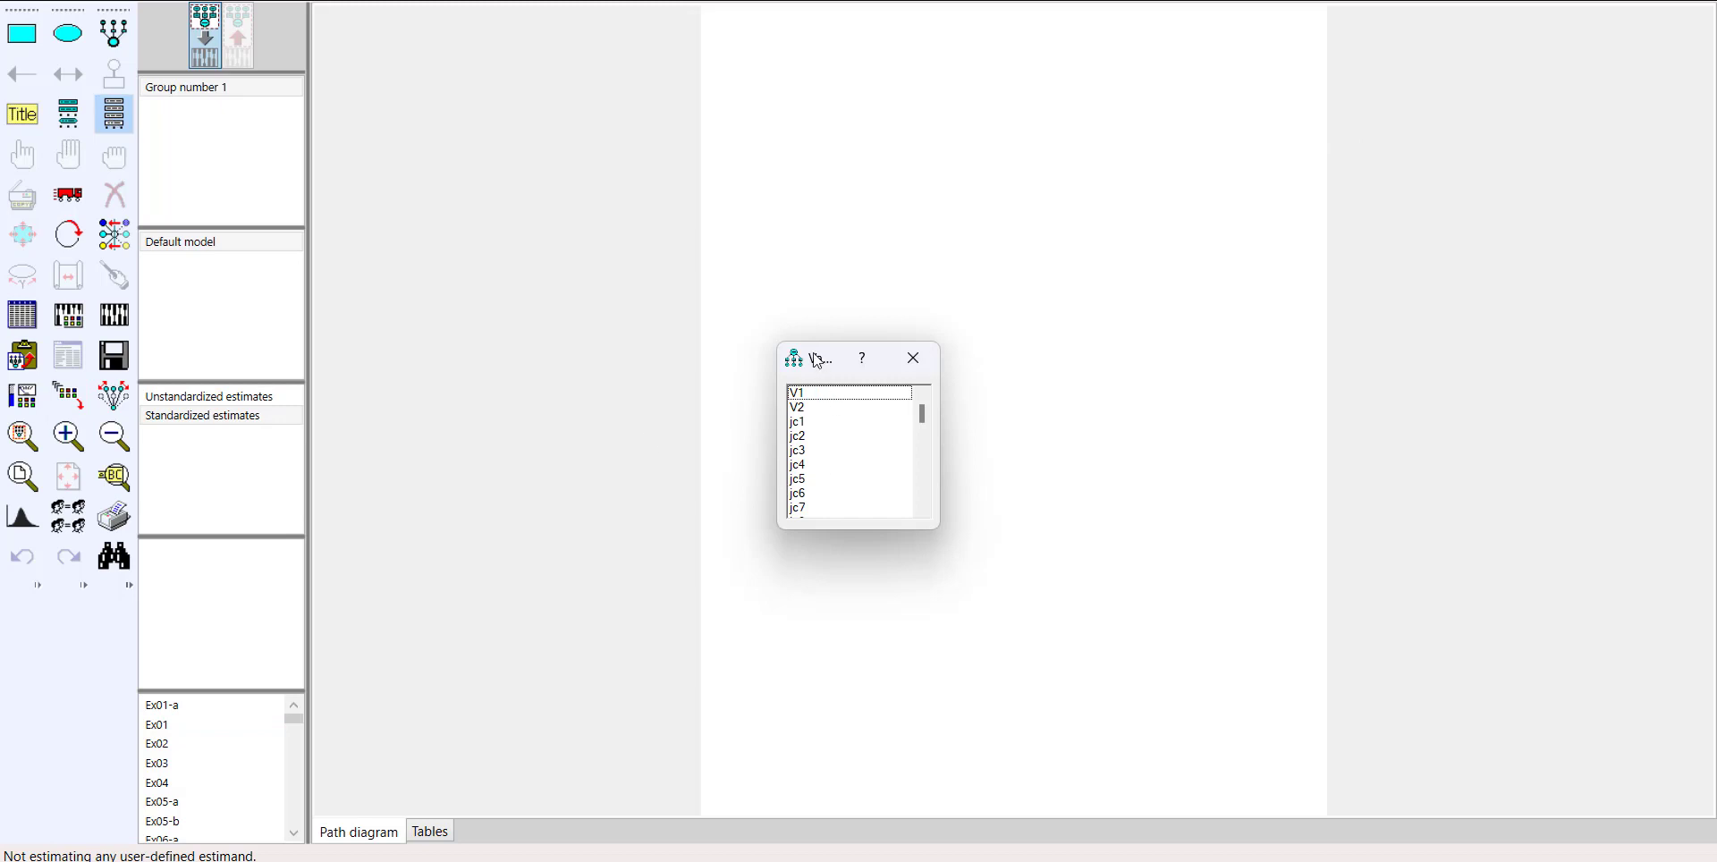
{"action": "left_click_drag", "start_coordinate": [816, 356], "coordinate": [379, 223]}
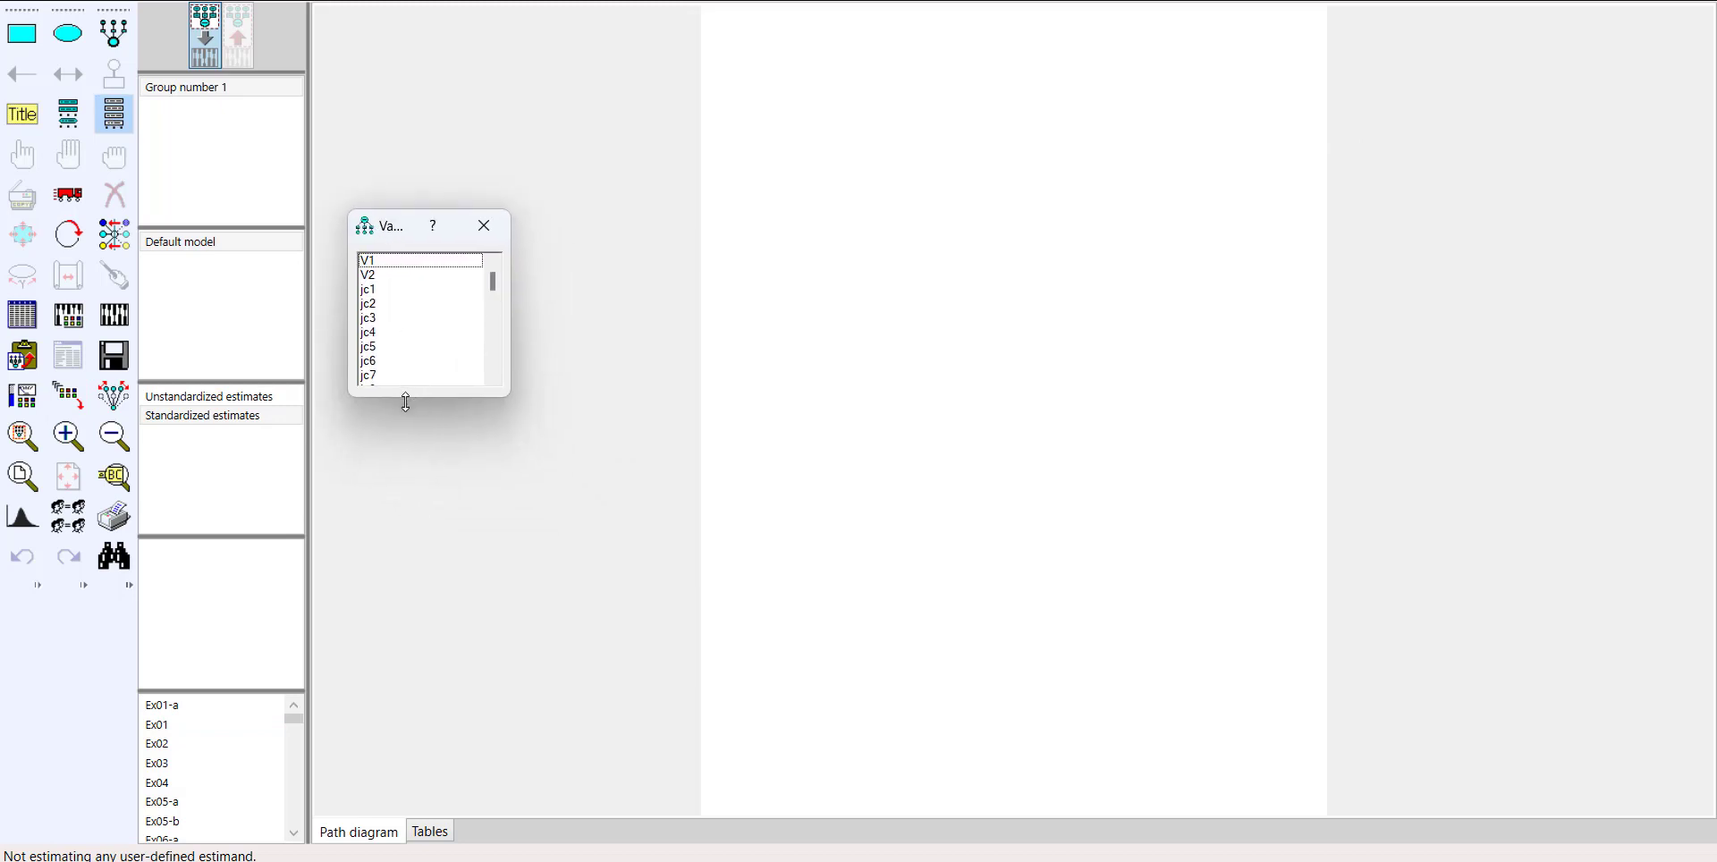
{"action": "left_click_drag", "start_coordinate": [406, 402], "coordinate": [413, 690]}
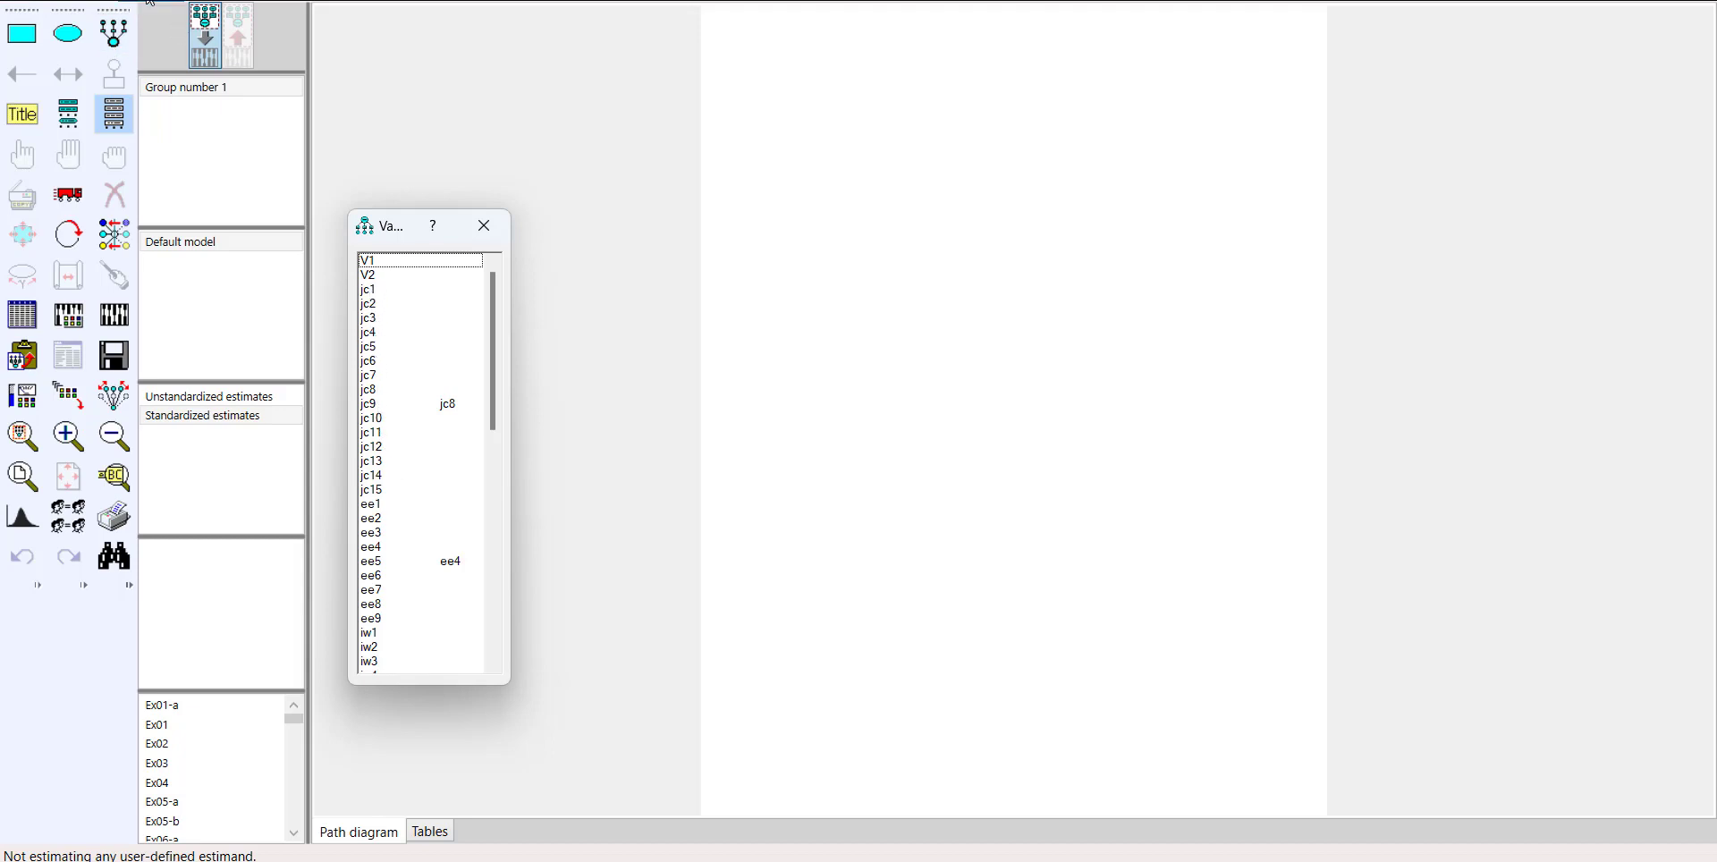
Step: Draw a latent variable in the upper part of the page and give it 15 indicators with error terms
{"action": "left_click", "coordinate": [114, 33]}
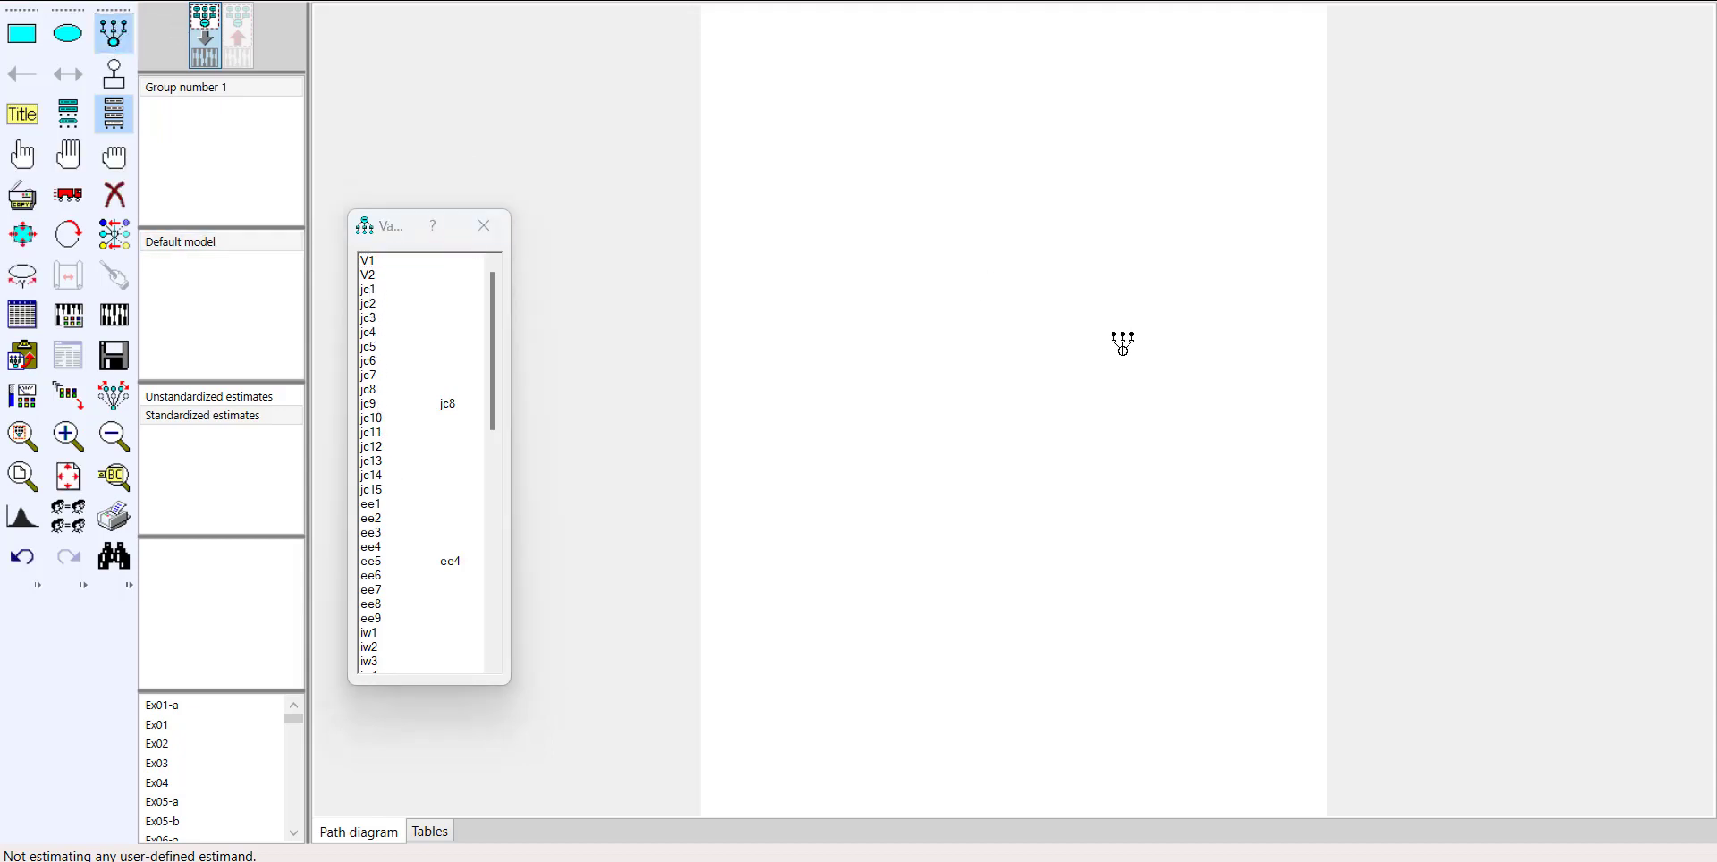
{"action": "left_click_drag", "start_coordinate": [1117, 337], "coordinate": [1179, 406]}
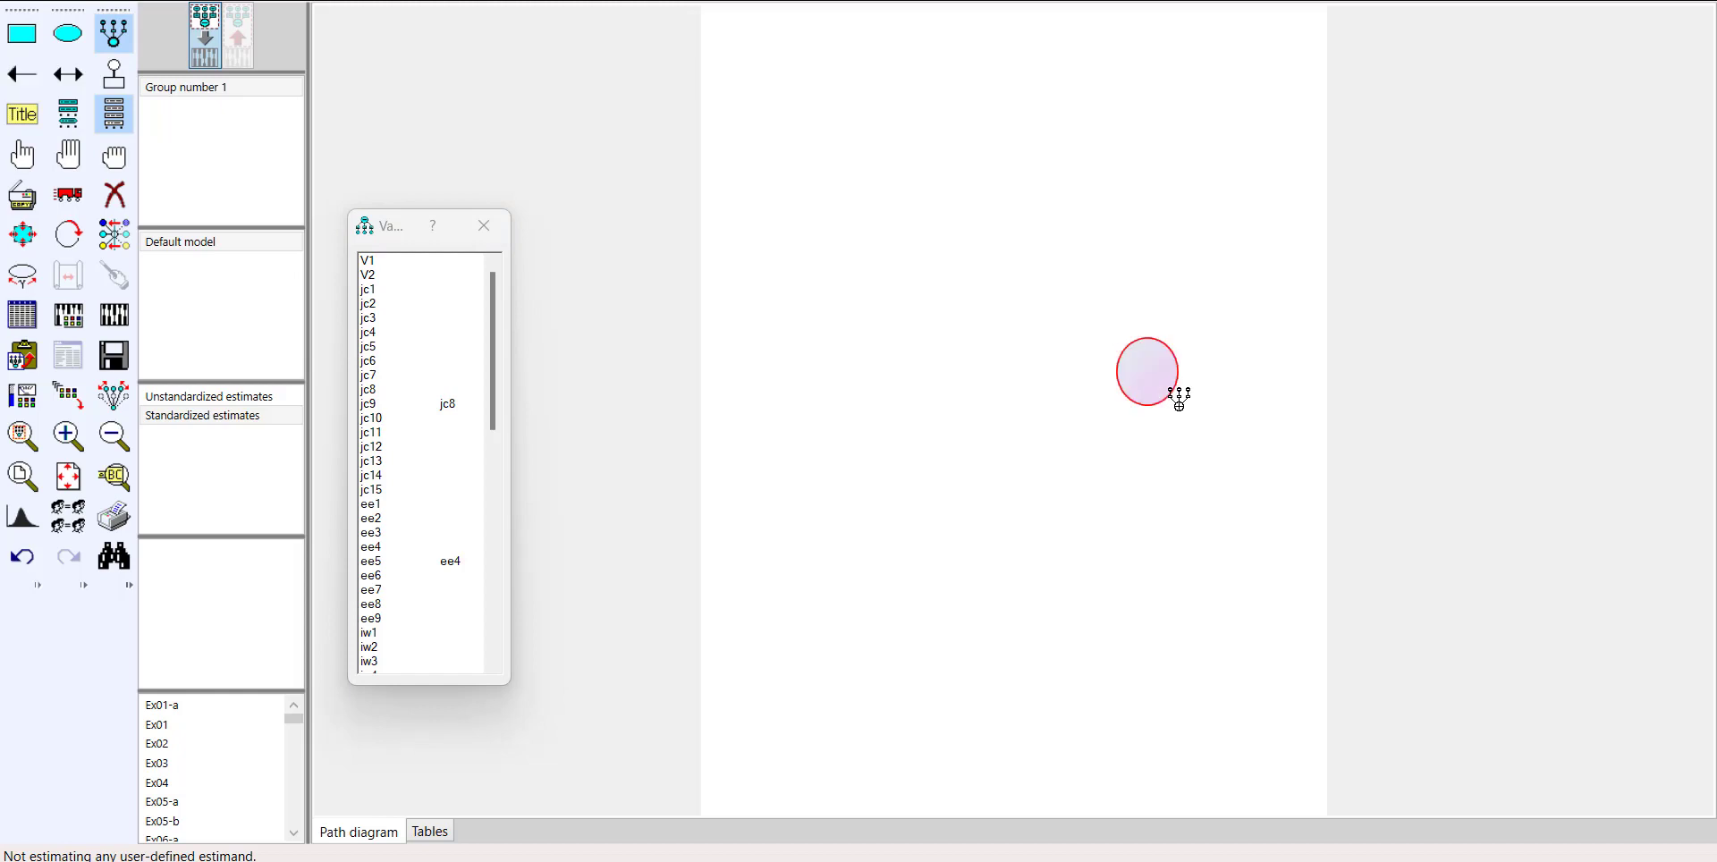
{"action": "left_click", "coordinate": [1136, 369]}
{"action": "left_click", "coordinate": [1136, 370]}
{"action": "left_click", "coordinate": [1136, 370]}
{"action": "left_click", "coordinate": [1136, 370]}
{"action": "left_click", "coordinate": [1136, 371]}
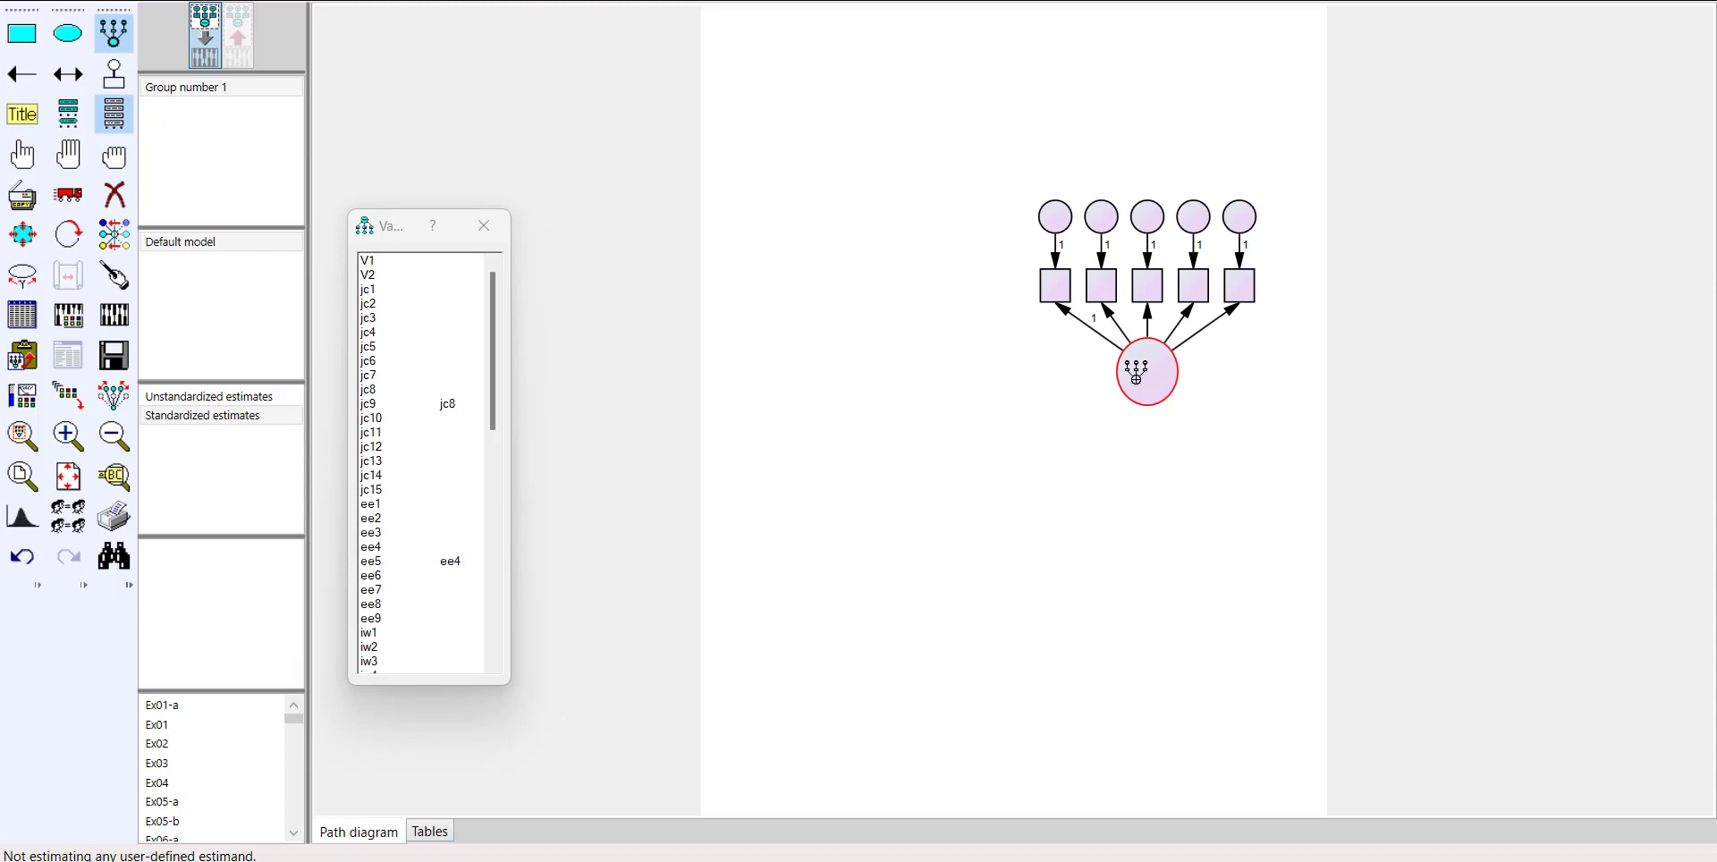
{"action": "left_click", "coordinate": [1136, 372]}
{"action": "left_click", "coordinate": [1136, 371]}
{"action": "left_click", "coordinate": [1136, 372]}
{"action": "left_click", "coordinate": [1136, 371]}
{"action": "left_click", "coordinate": [1136, 371]}
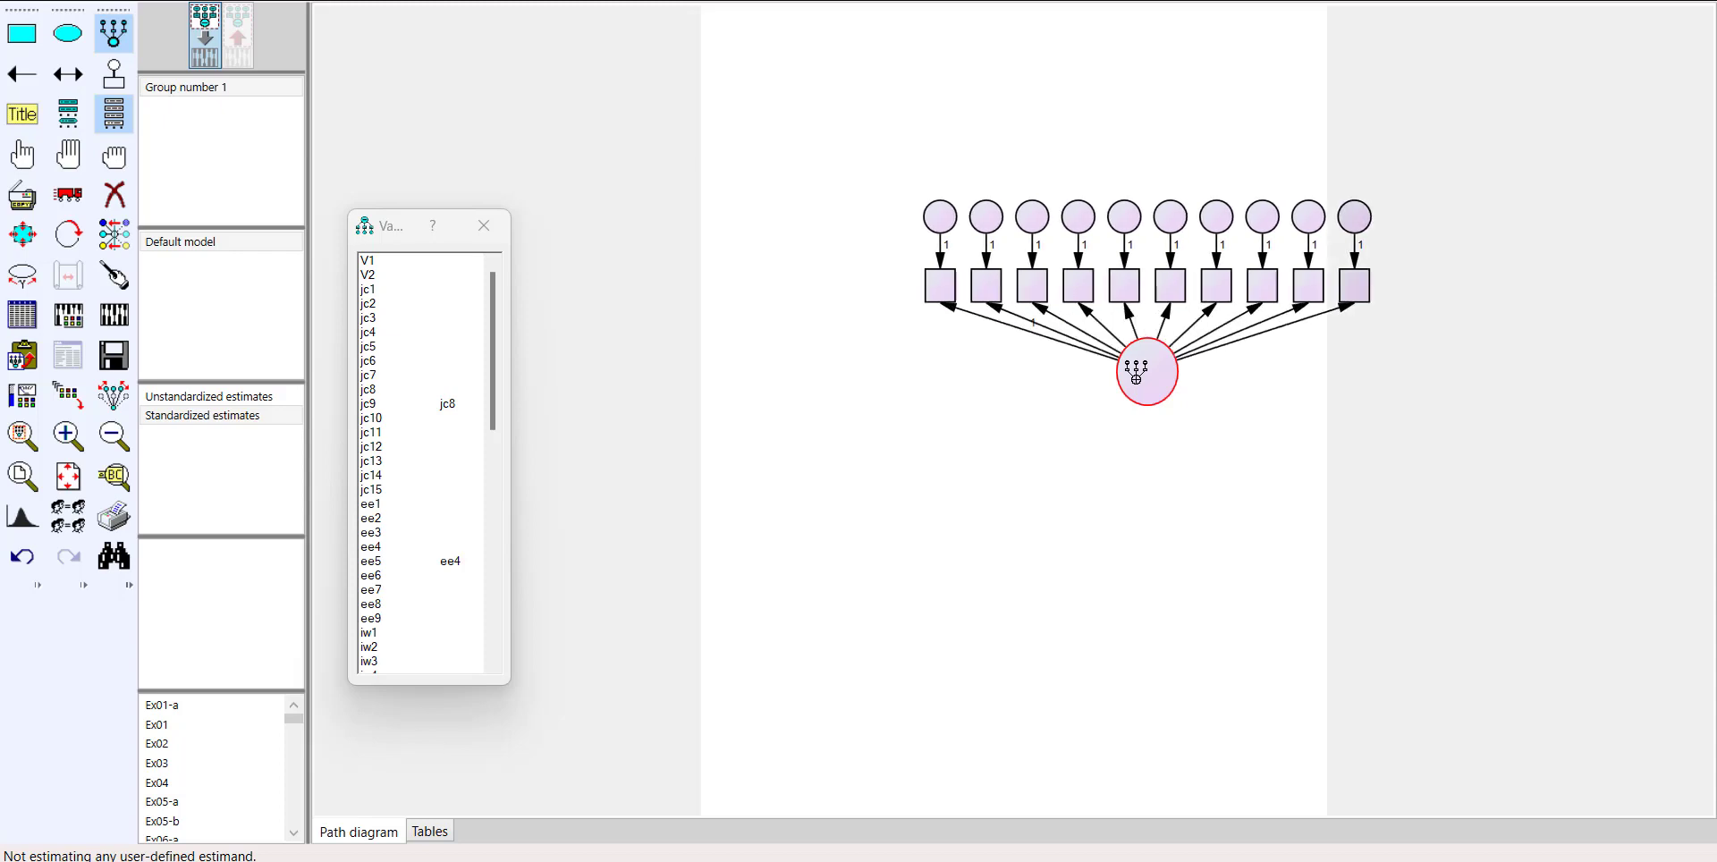
{"action": "left_click", "coordinate": [1136, 371]}
{"action": "left_click", "coordinate": [1136, 371]}
{"action": "left_click", "coordinate": [1136, 371]}
{"action": "left_click", "coordinate": [1136, 371]}
{"action": "left_click", "coordinate": [1136, 371]}
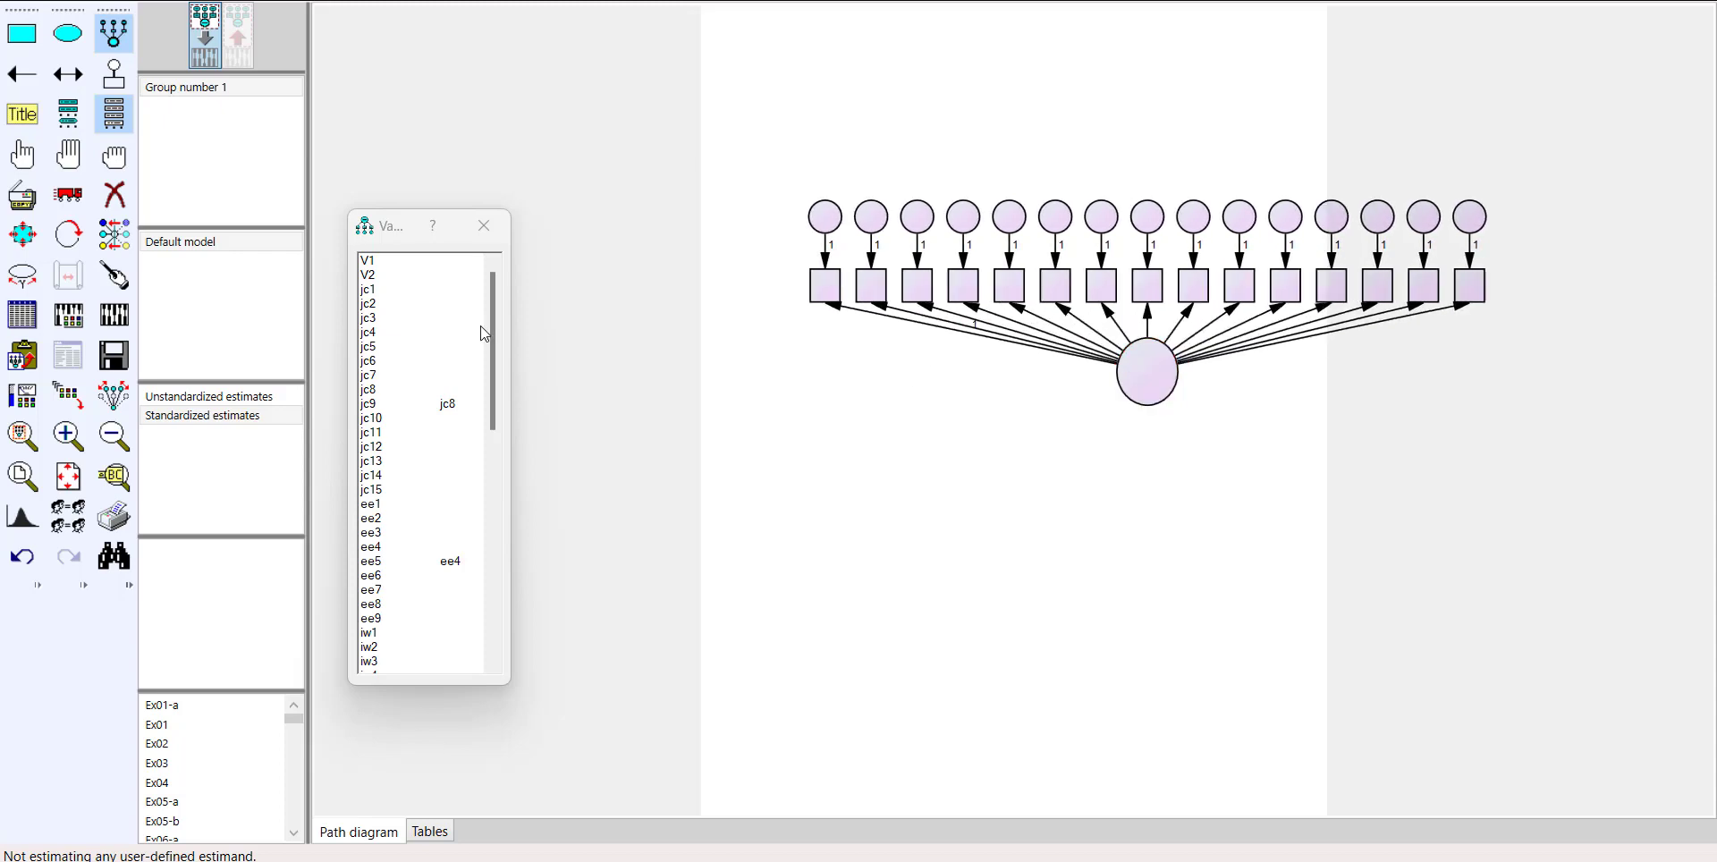
Step: Assign the dataset variables jc1 through jc10 in order to the first ten indicator boxes of the latent variable
{"action": "left_click_drag", "start_coordinate": [378, 296], "coordinate": [825, 286]}
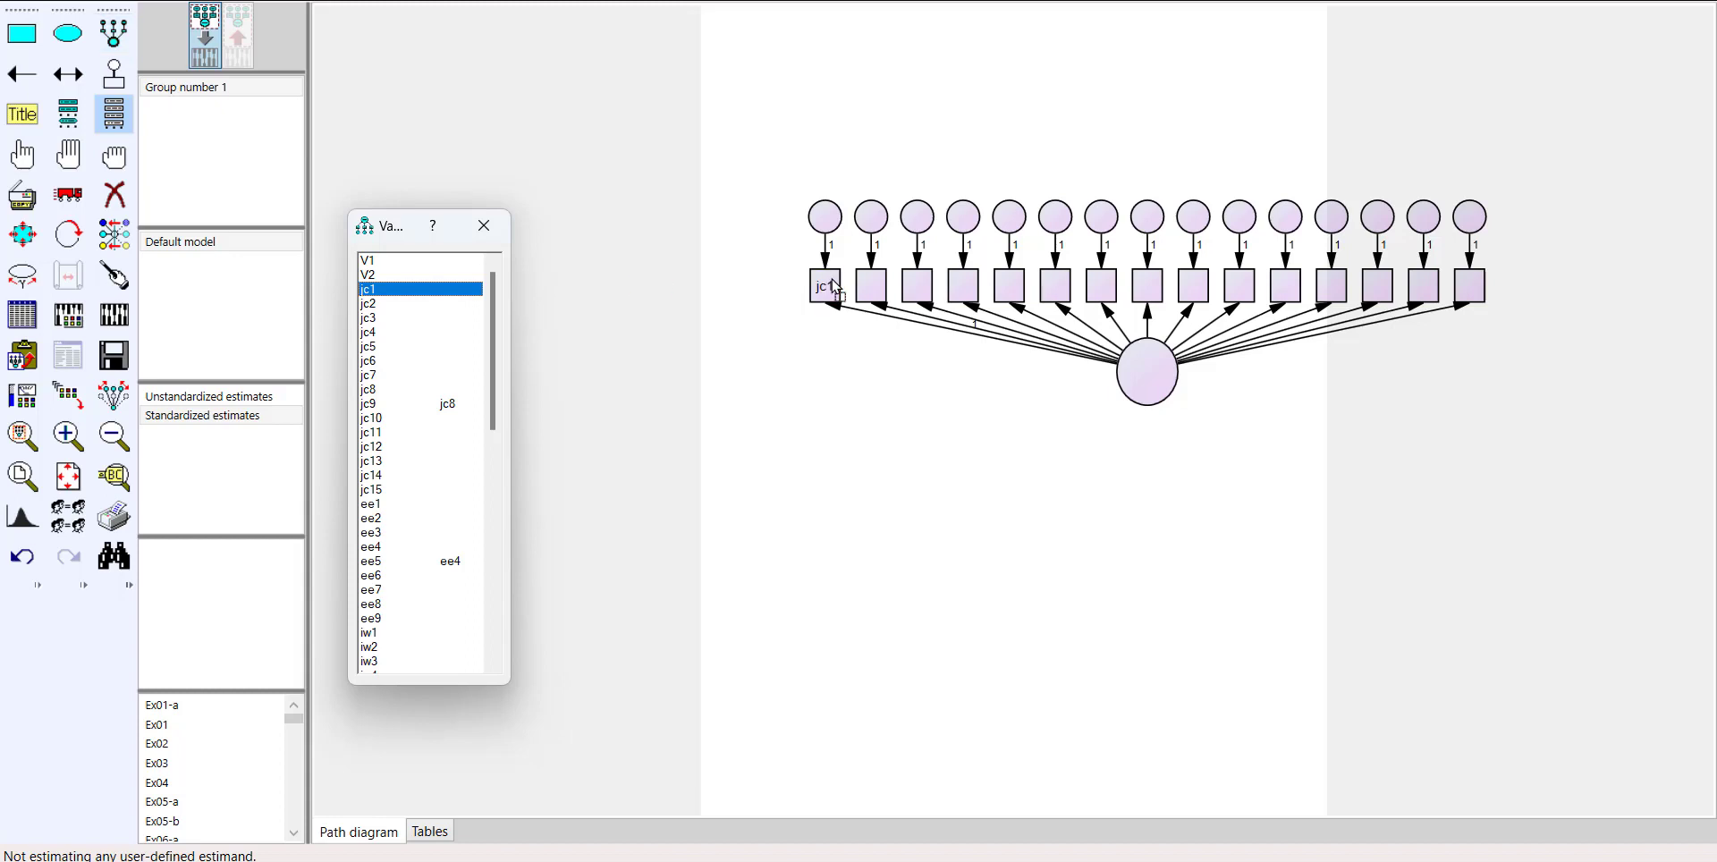
{"action": "left_click_drag", "start_coordinate": [397, 304], "coordinate": [871, 286]}
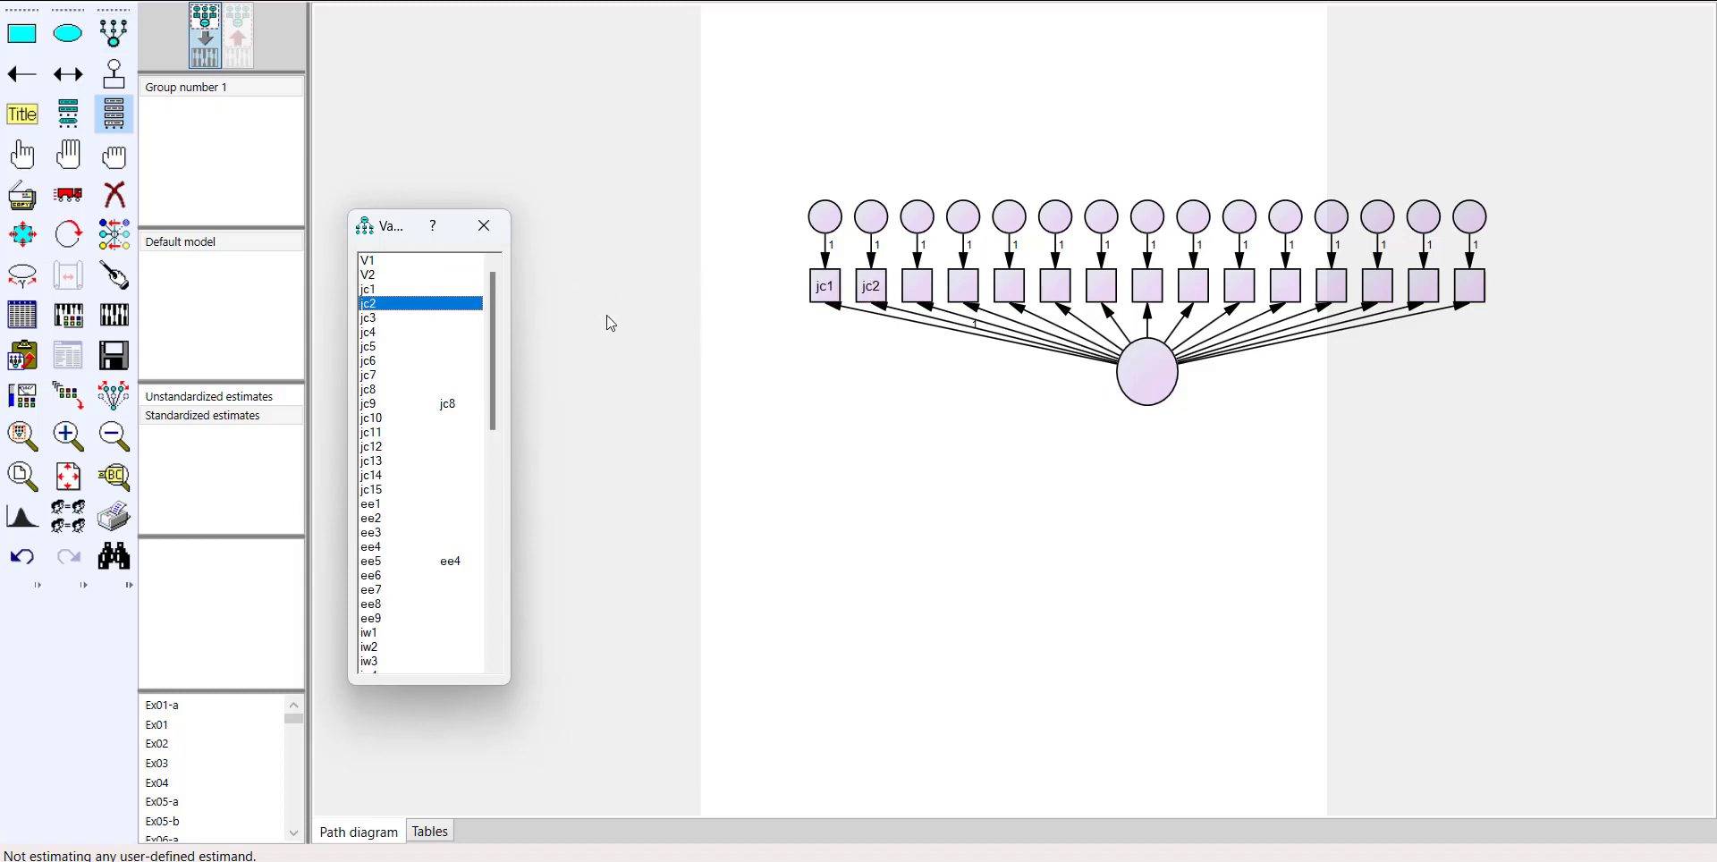
{"action": "left_click_drag", "start_coordinate": [374, 319], "coordinate": [923, 292]}
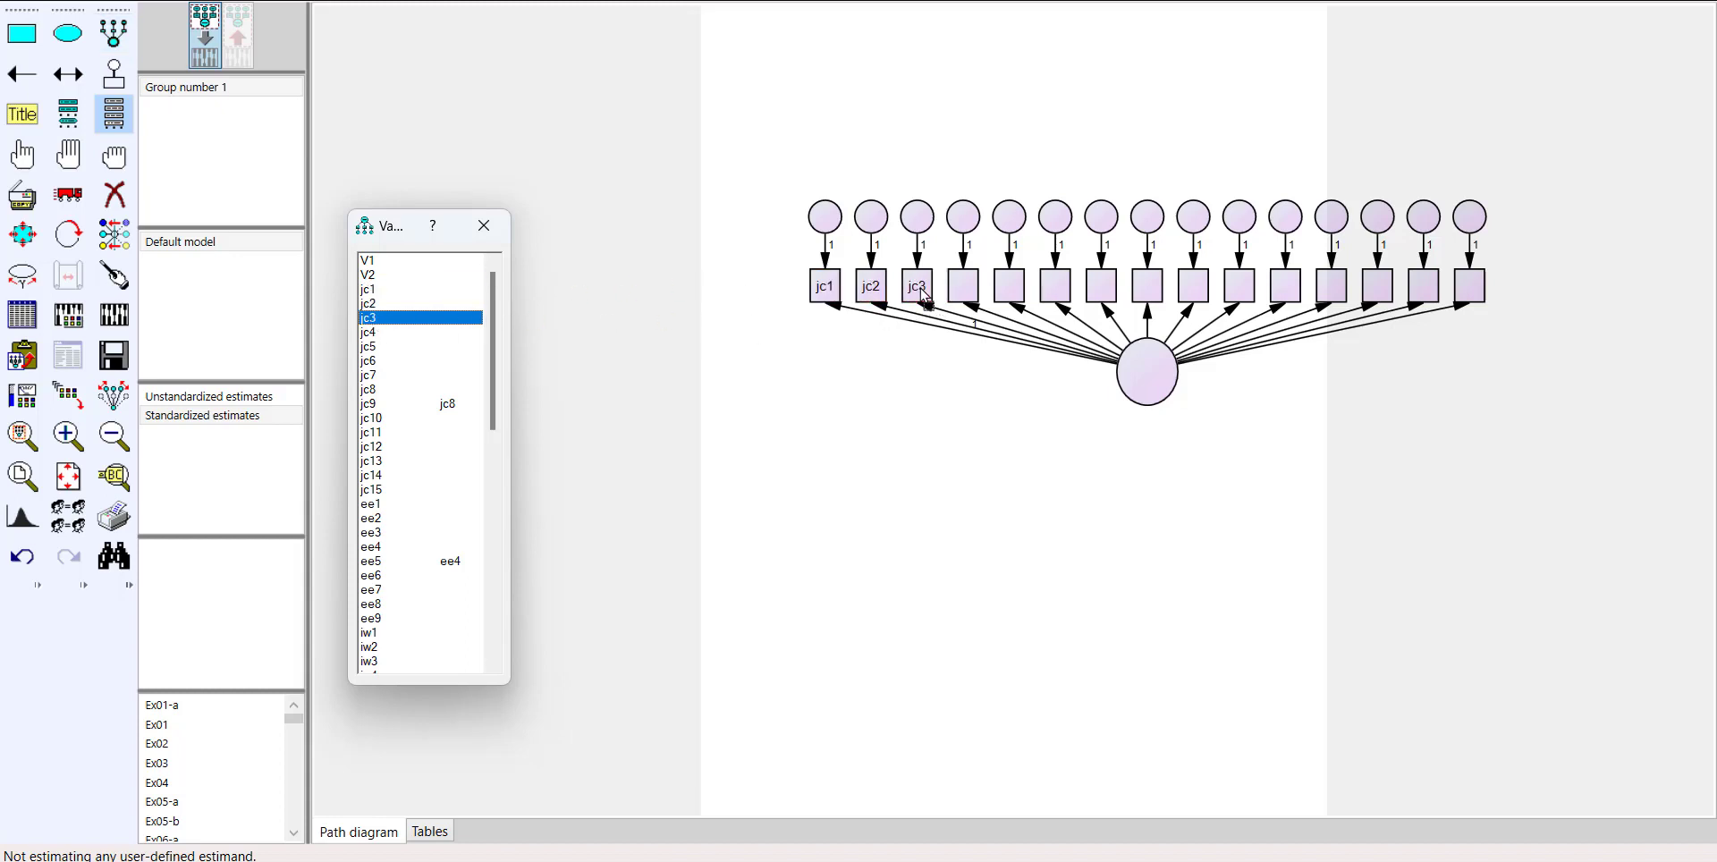
{"action": "left_click_drag", "start_coordinate": [367, 334], "coordinate": [963, 286]}
{"action": "left_click_drag", "start_coordinate": [372, 351], "coordinate": [1009, 286]}
{"action": "left_click_drag", "start_coordinate": [368, 360], "coordinate": [1056, 287]}
{"action": "left_click_drag", "start_coordinate": [398, 376], "coordinate": [1102, 293]}
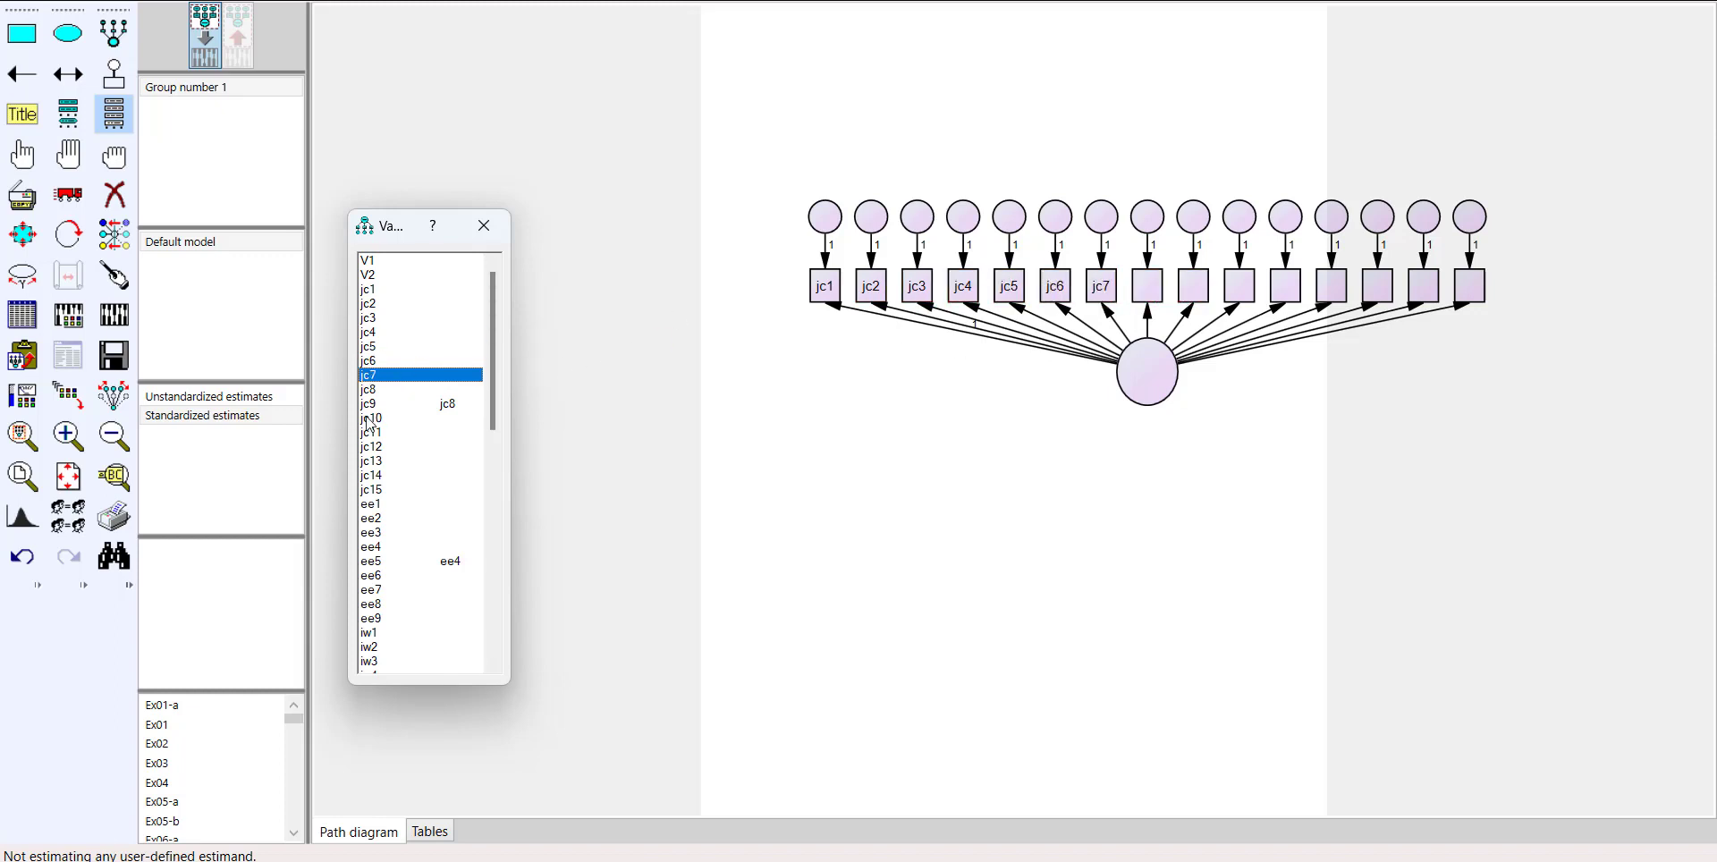
{"action": "left_click_drag", "start_coordinate": [380, 390], "coordinate": [1141, 293]}
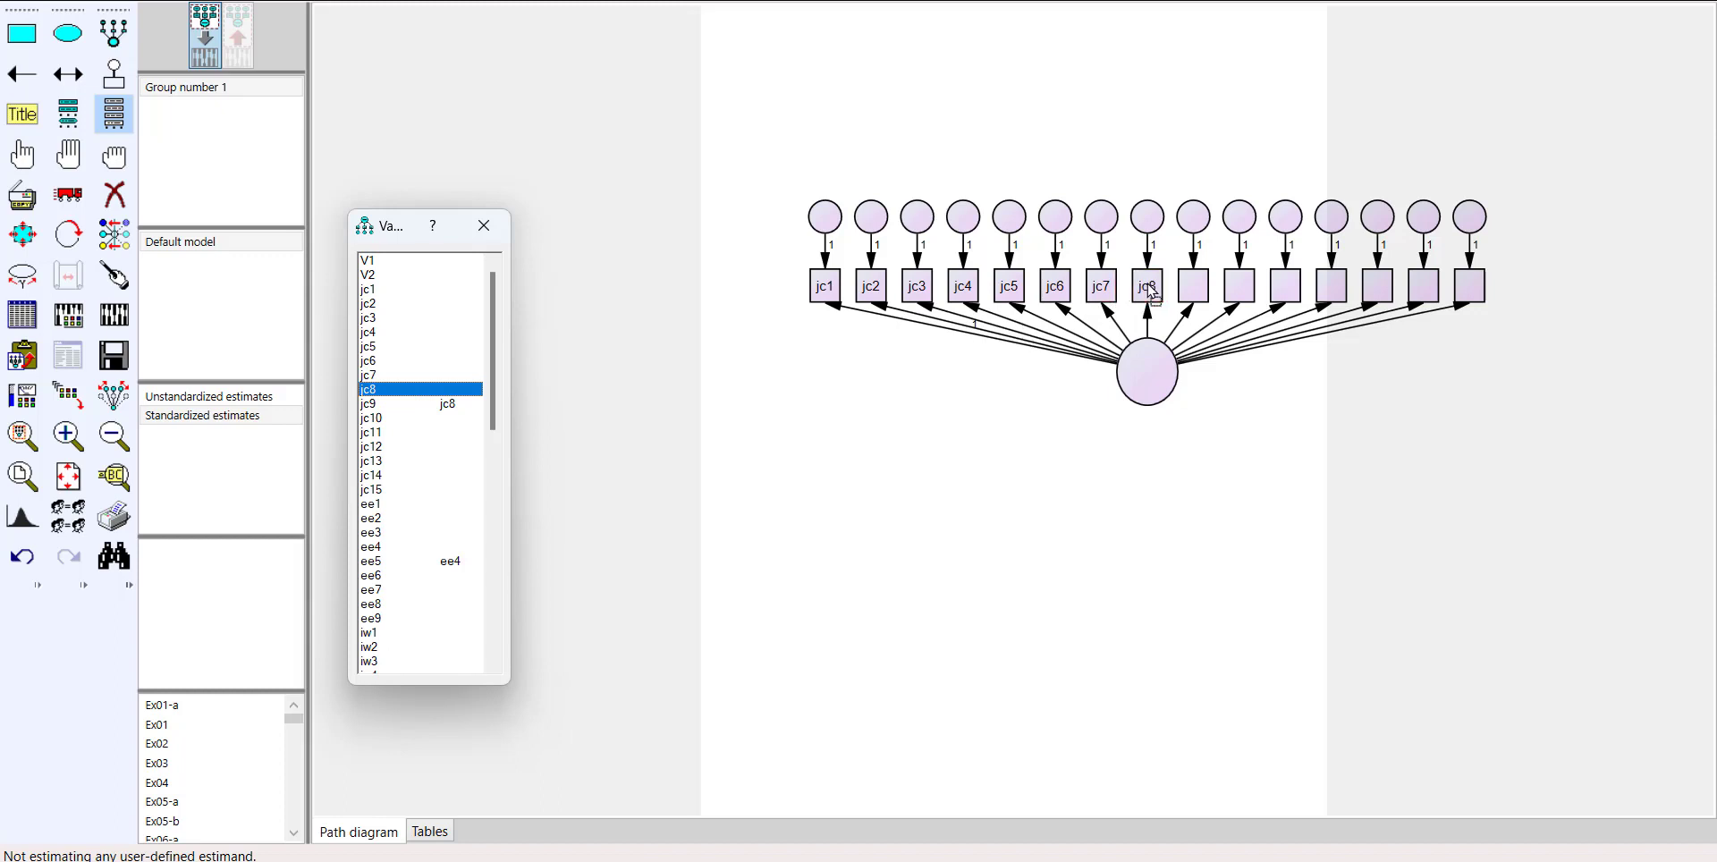
{"action": "left_click_drag", "start_coordinate": [372, 409], "coordinate": [1205, 297]}
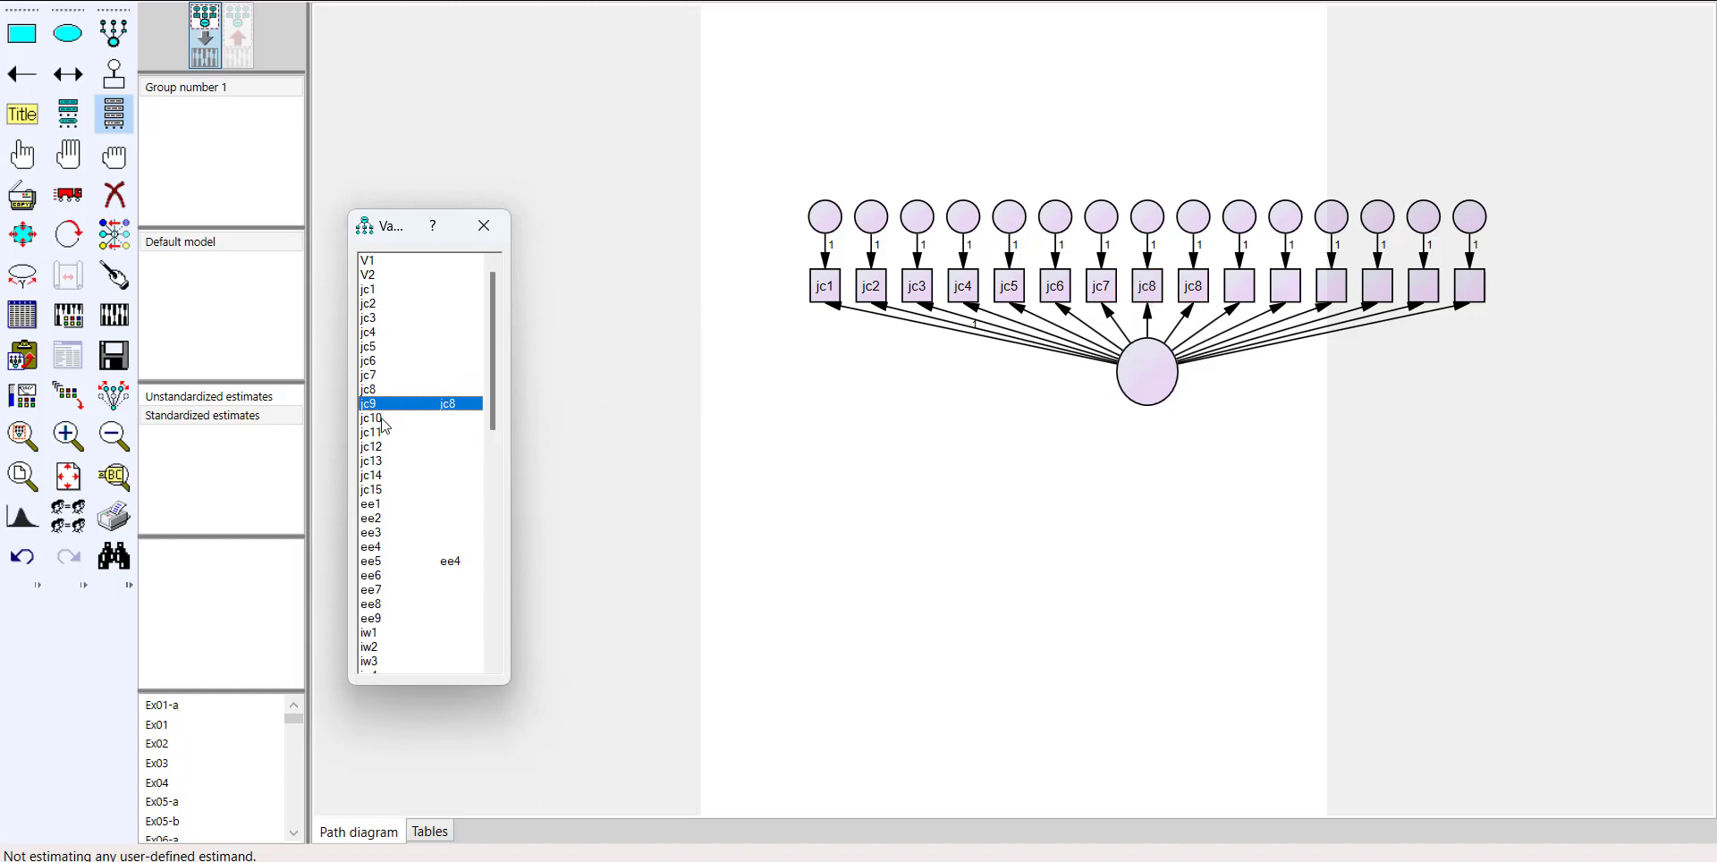
{"action": "left_click_drag", "start_coordinate": [383, 424], "coordinate": [1246, 279]}
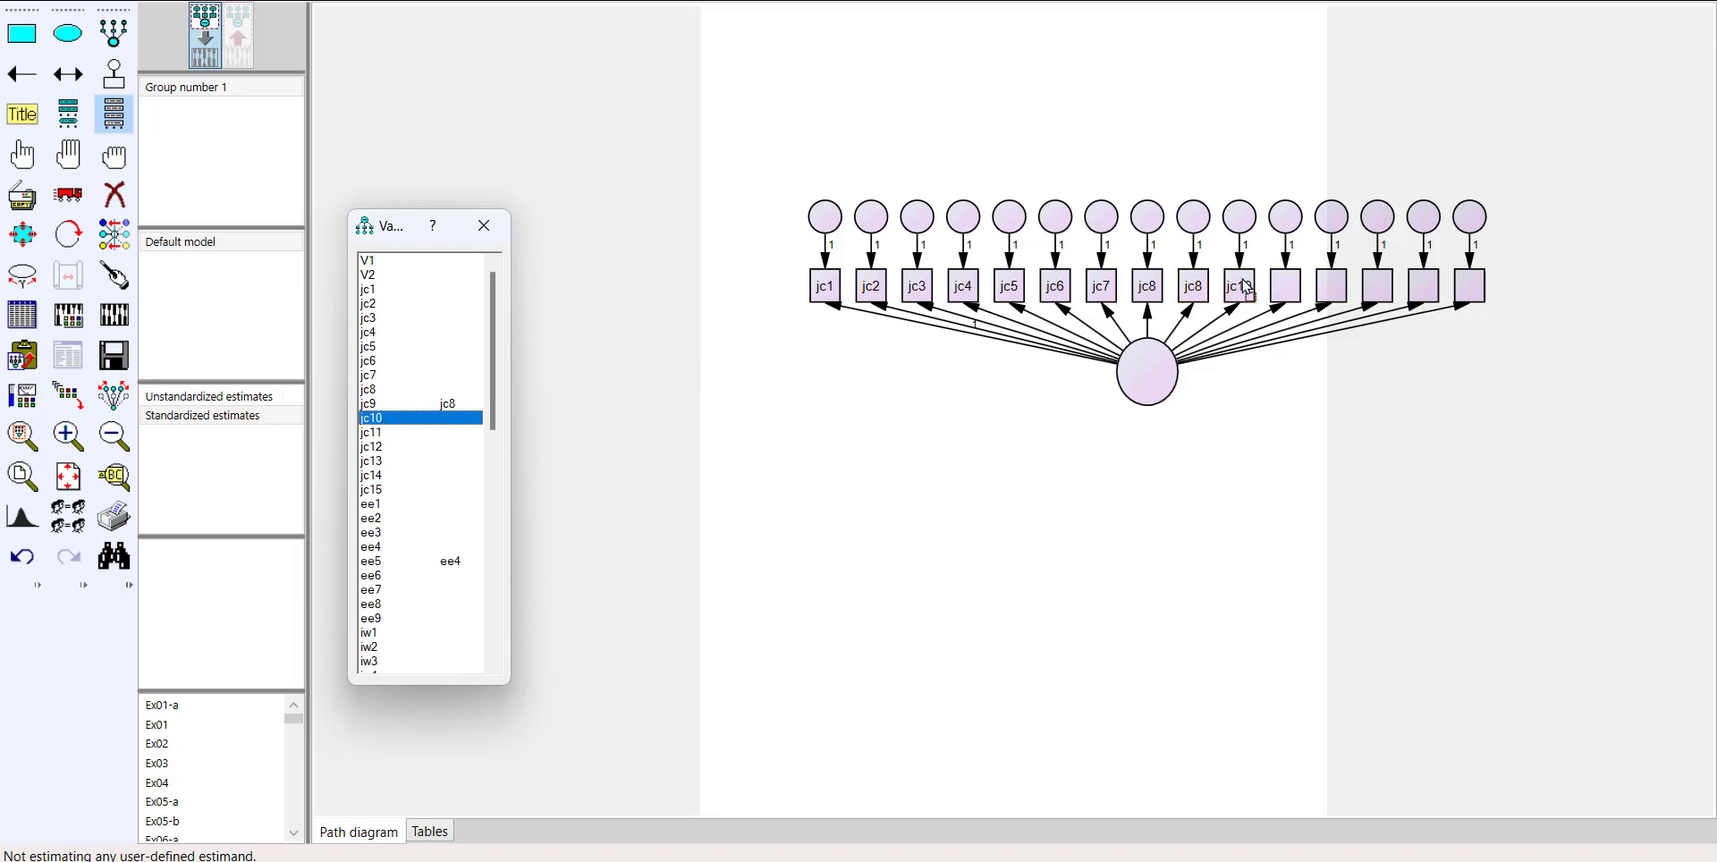
Step: Name the latent variable JC and assign jc11 to its eleventh indicator box
{"action": "double_click", "coordinate": [1151, 391]}
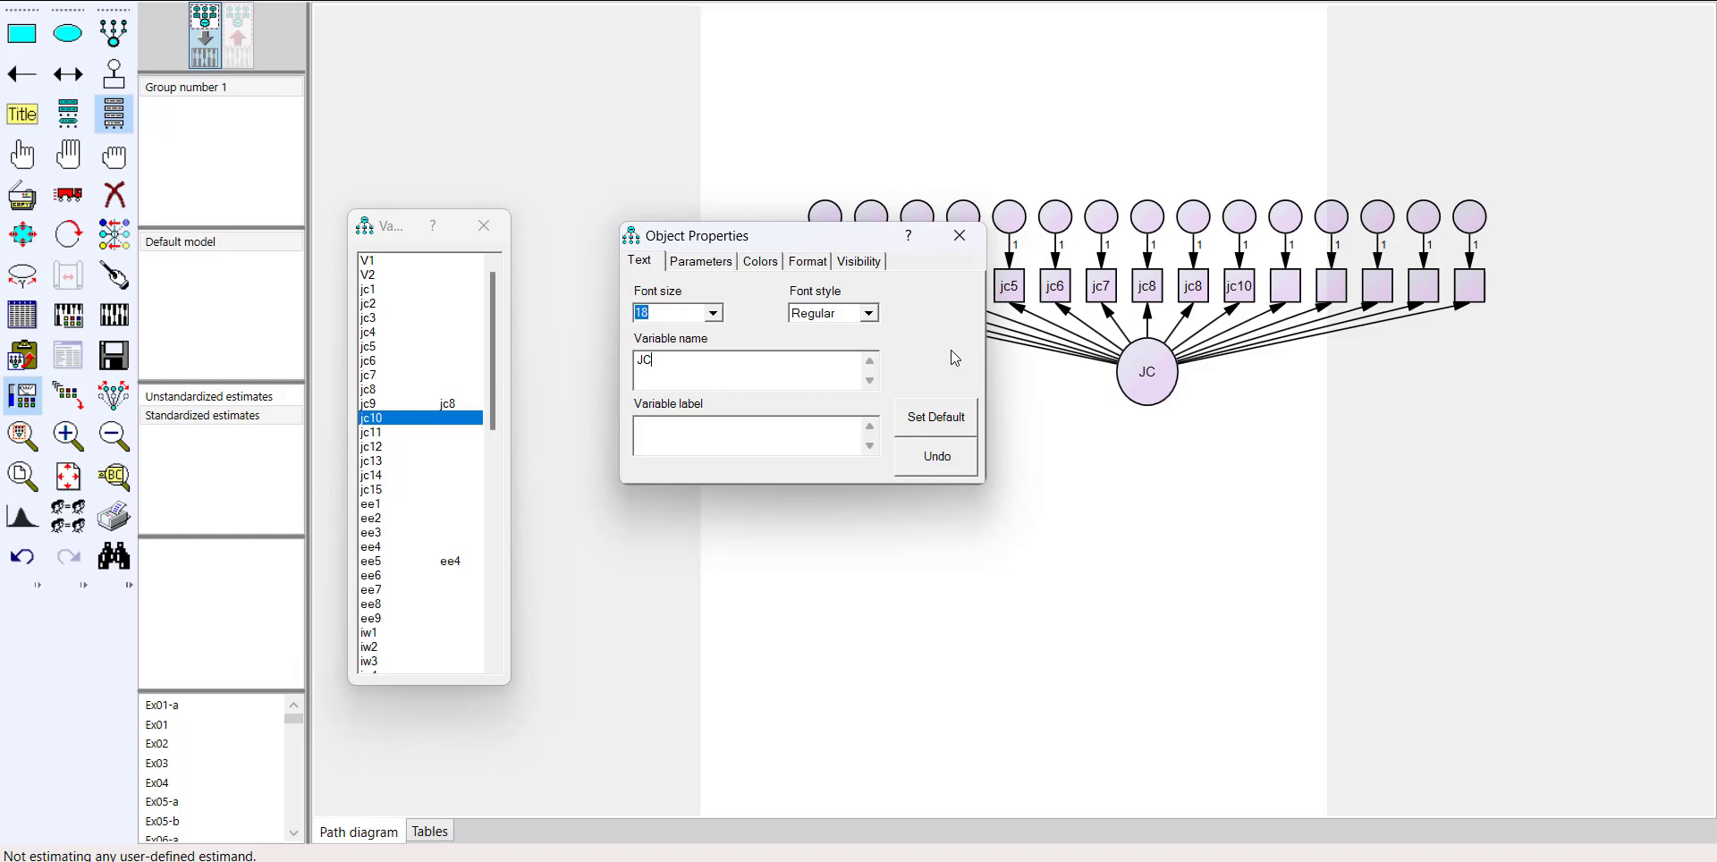
{"action": "left_click", "coordinate": [960, 236]}
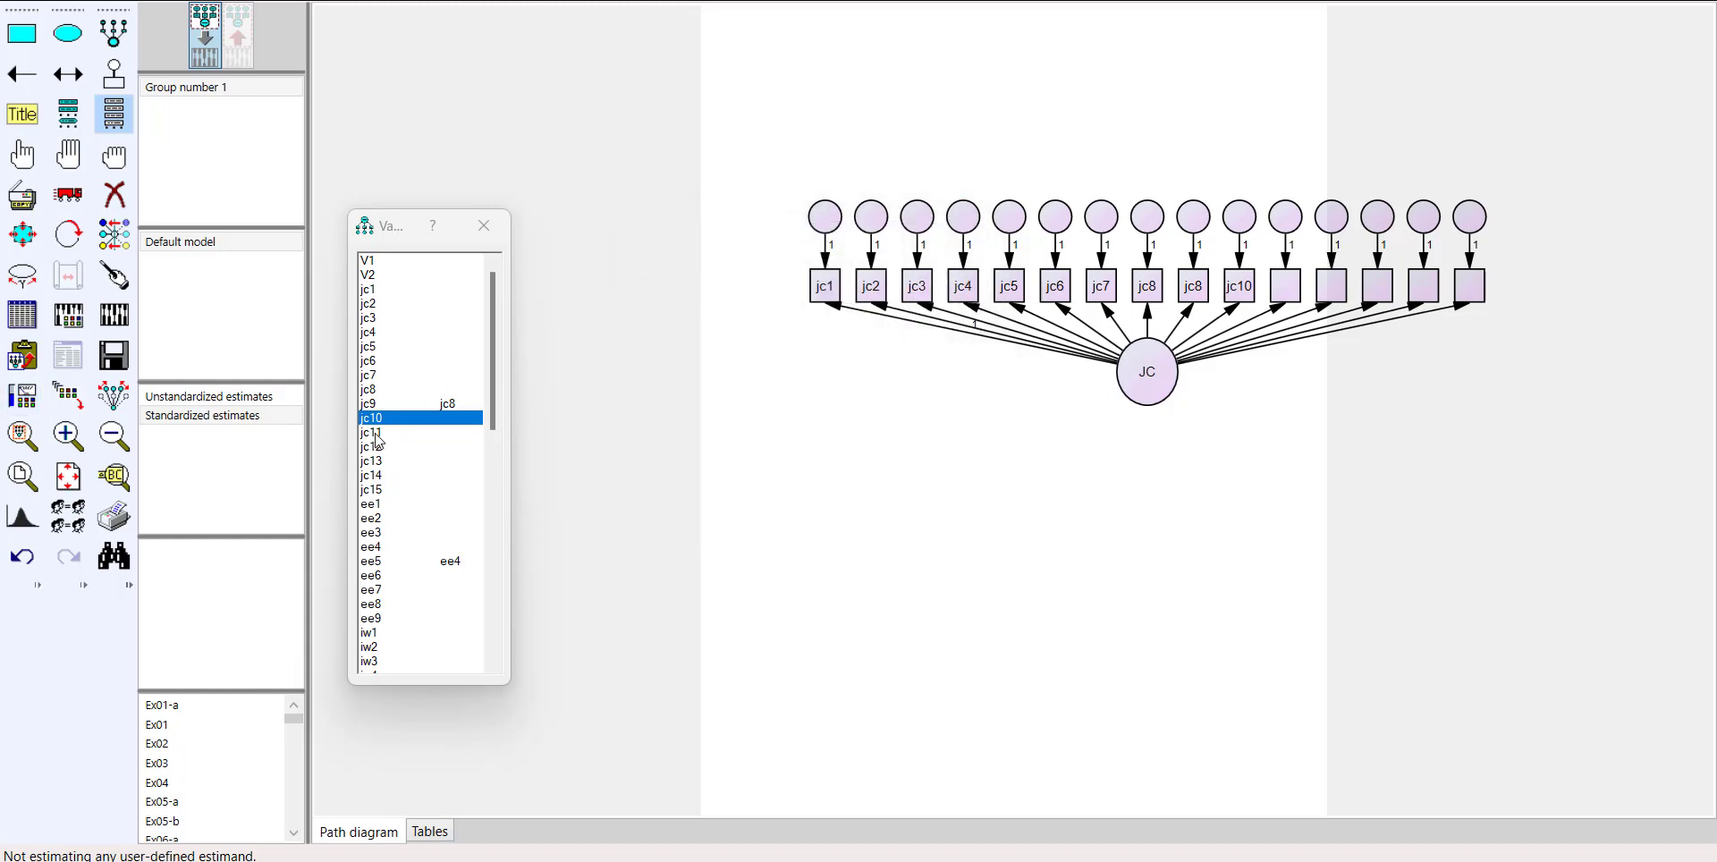
{"action": "left_click_drag", "start_coordinate": [376, 440], "coordinate": [1288, 291]}
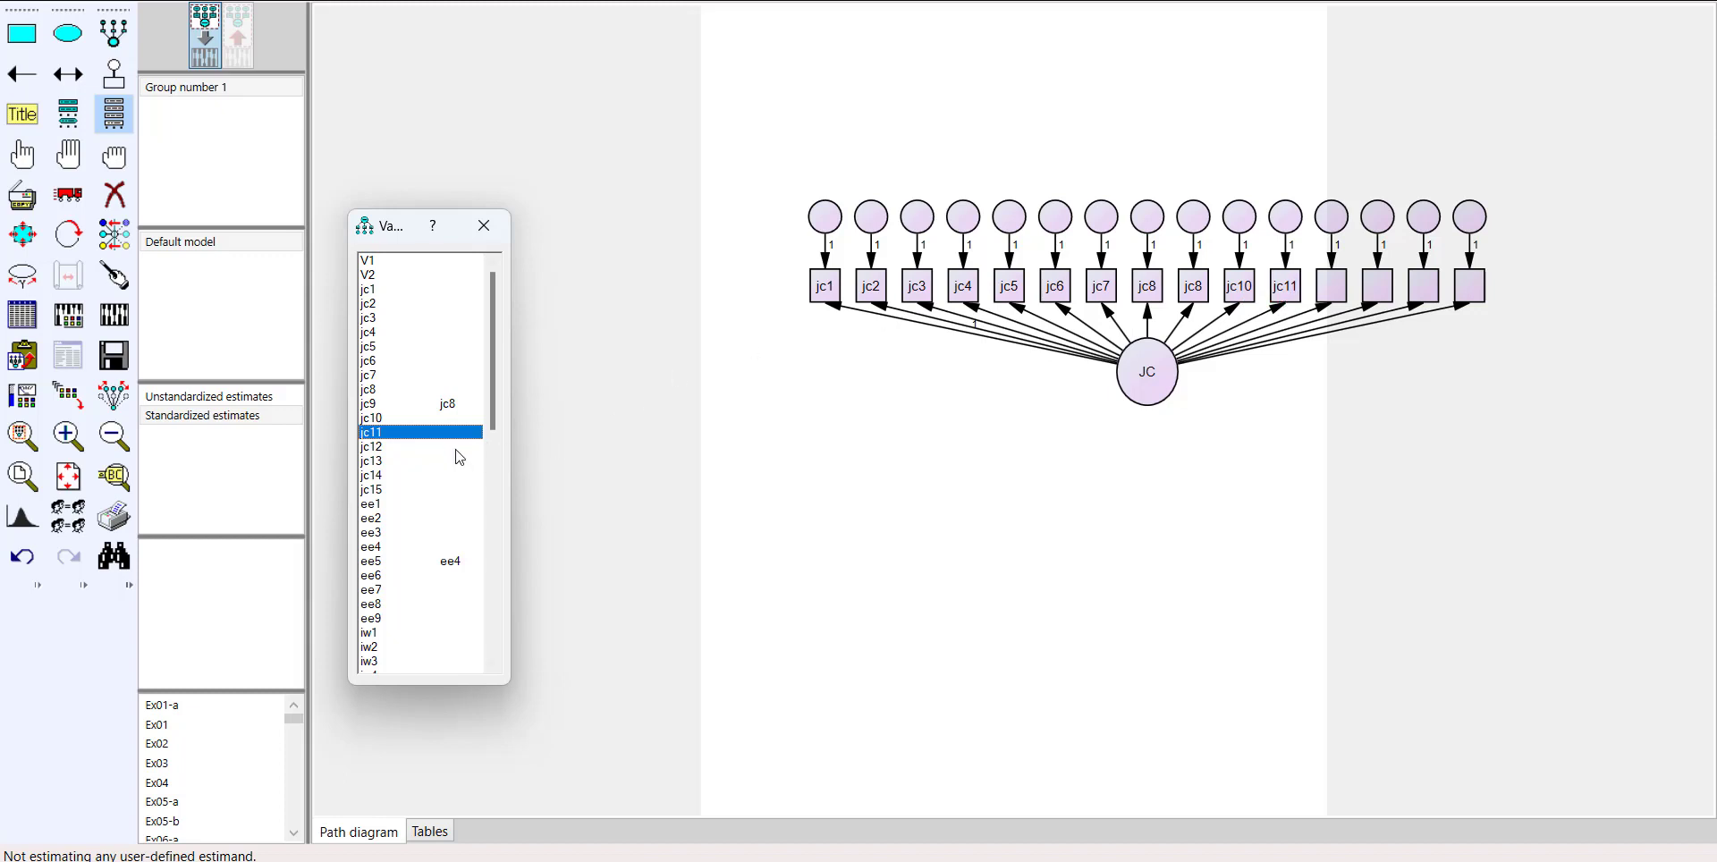
Step: Assign the dataset variables jc12 through jc15 in order to the last four indicator boxes of JC
{"action": "left_click_drag", "start_coordinate": [355, 449], "coordinate": [1331, 288]}
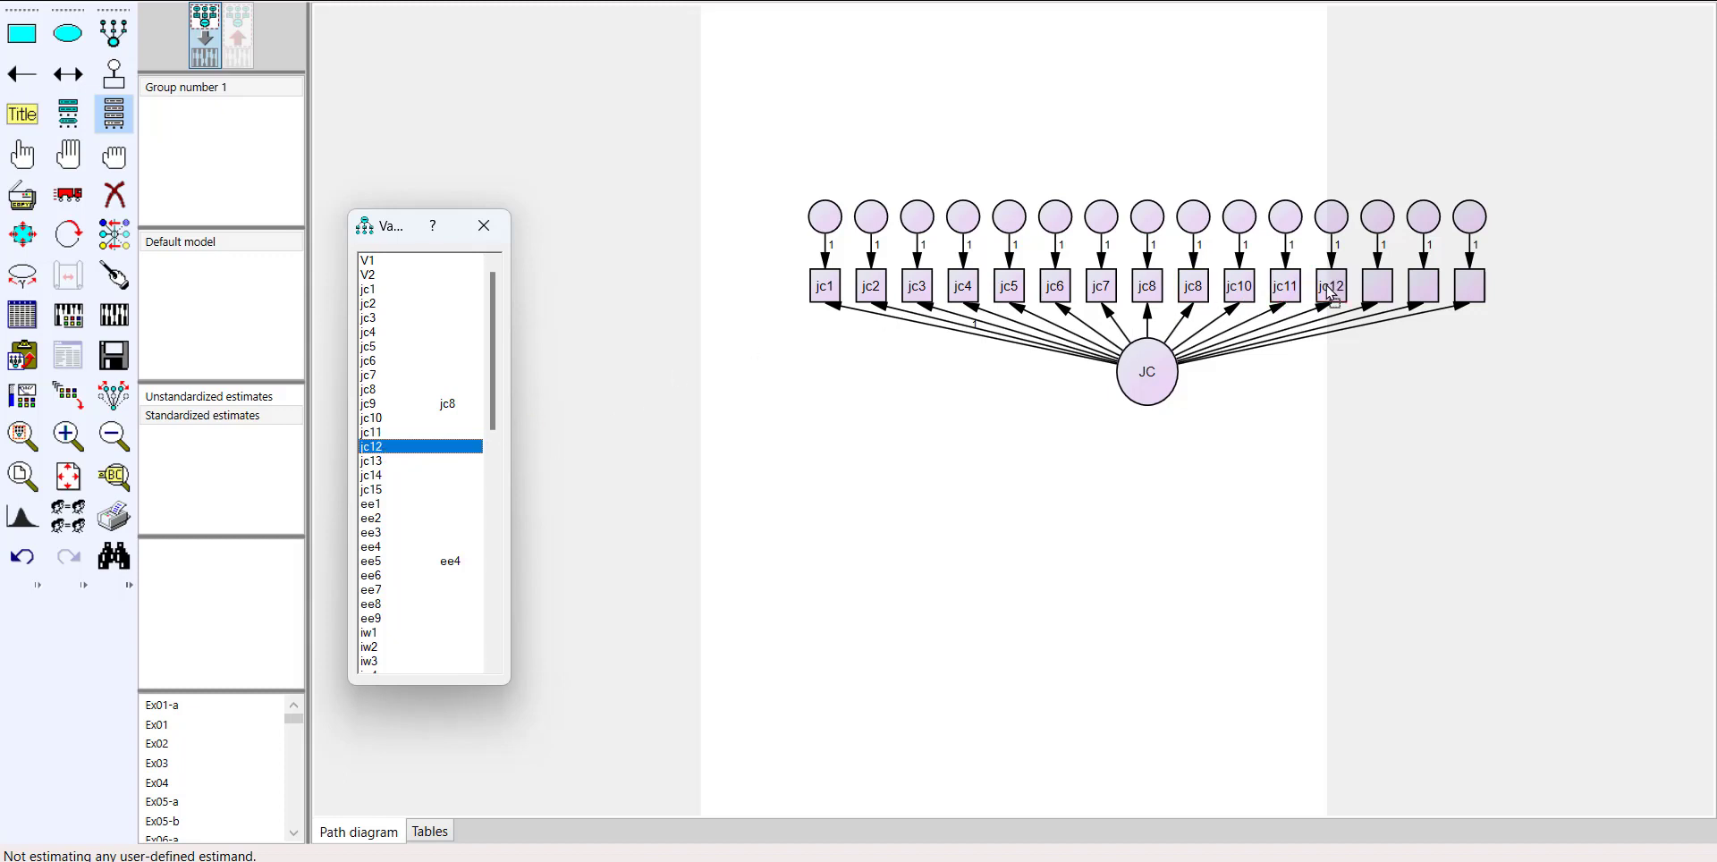
{"action": "left_click_drag", "start_coordinate": [453, 464], "coordinate": [1384, 302]}
{"action": "left_click_drag", "start_coordinate": [381, 475], "coordinate": [1190, 341]}
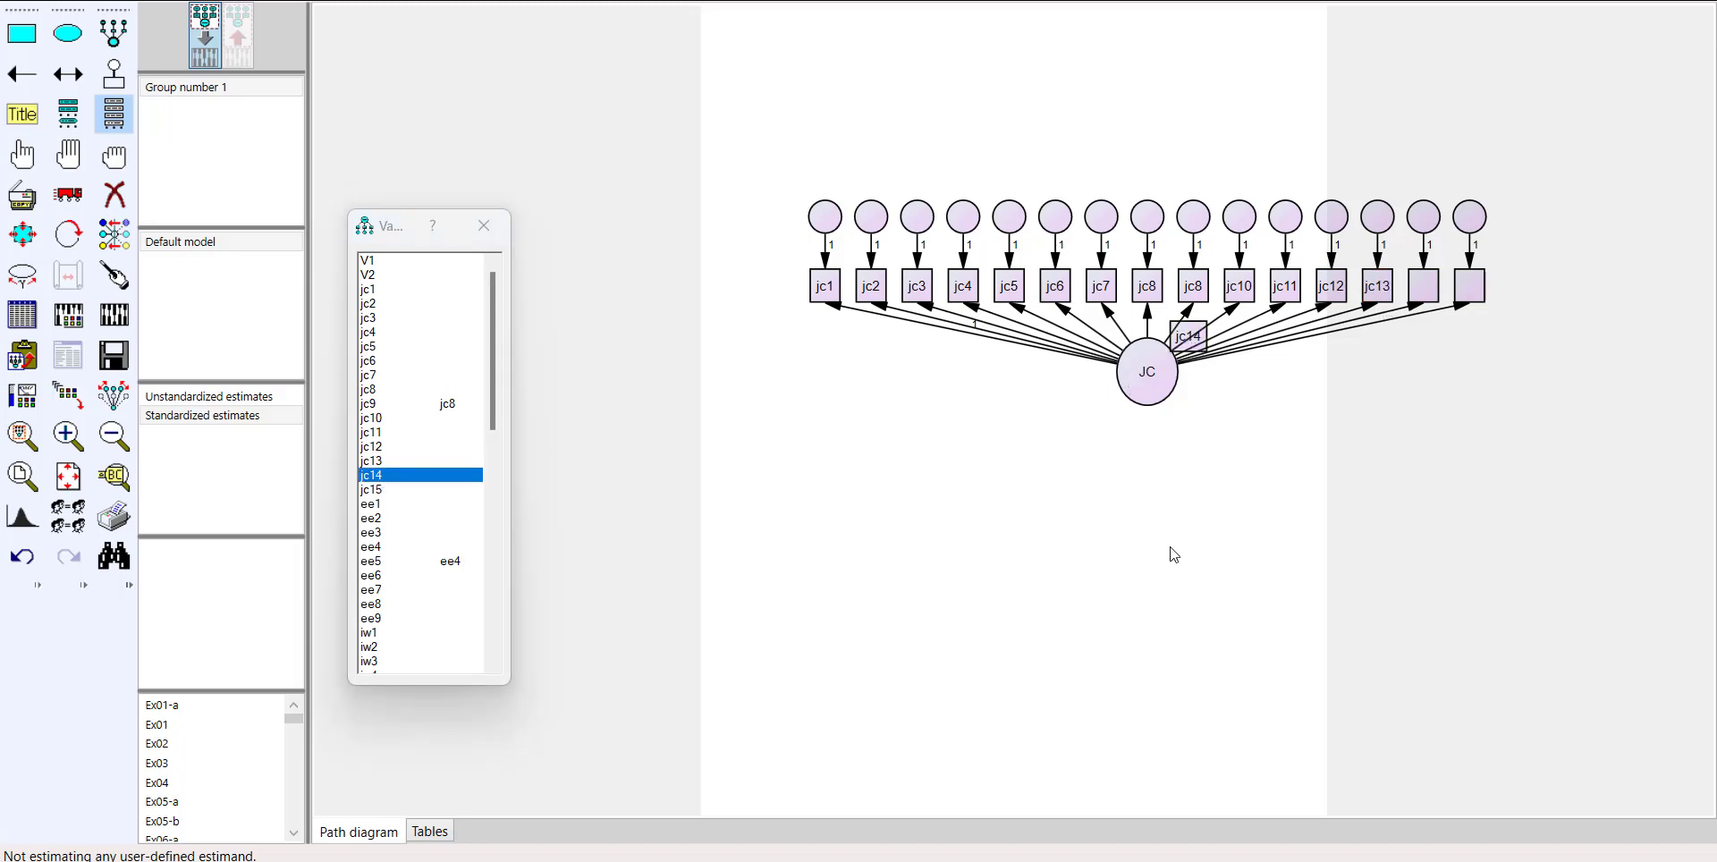
{"action": "key", "text": "ctrl+z"}
{"action": "left_click_drag", "start_coordinate": [374, 479], "coordinate": [1428, 300]}
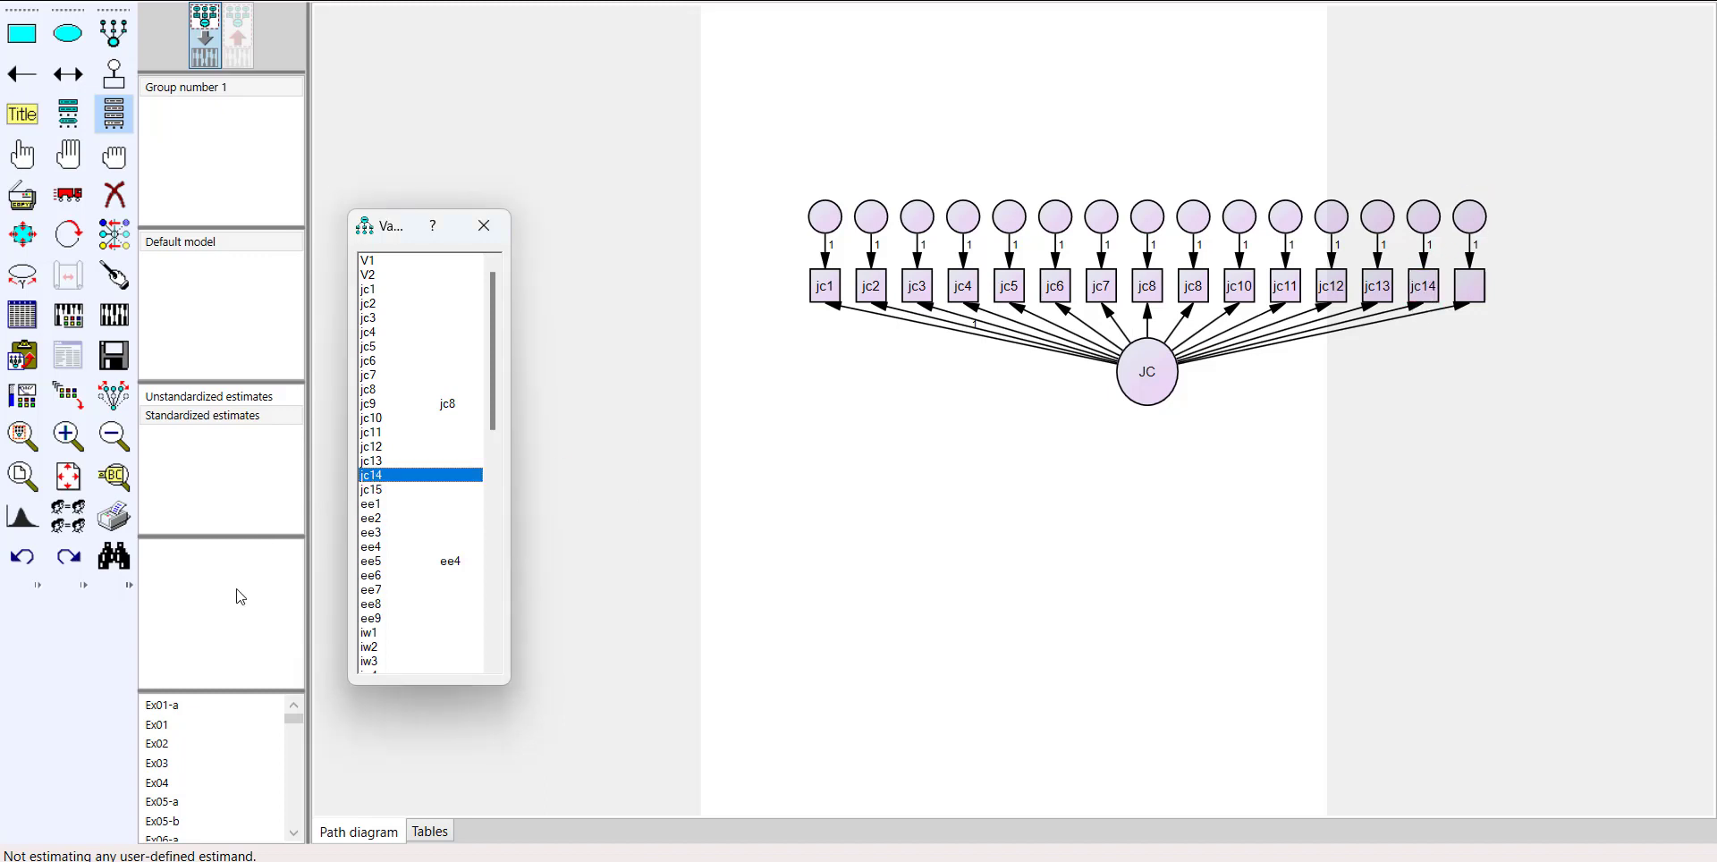
{"action": "left_click_drag", "start_coordinate": [369, 494], "coordinate": [1476, 288]}
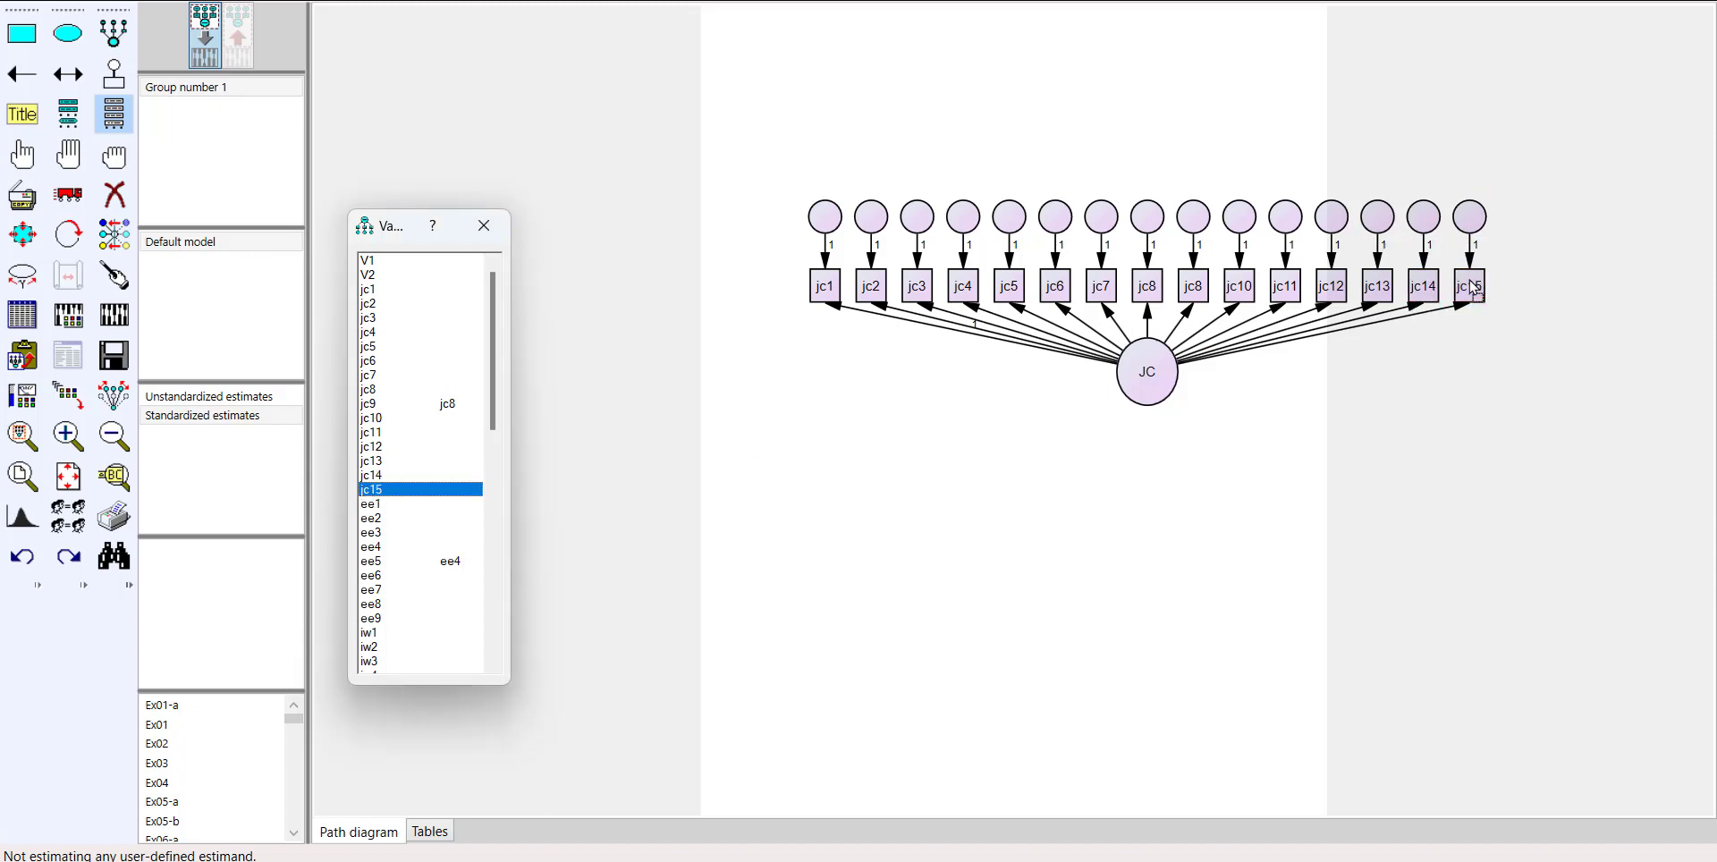
Step: Rotate the indicators of JC so they form a vertical column on its right side
{"action": "left_click", "coordinate": [22, 157]}
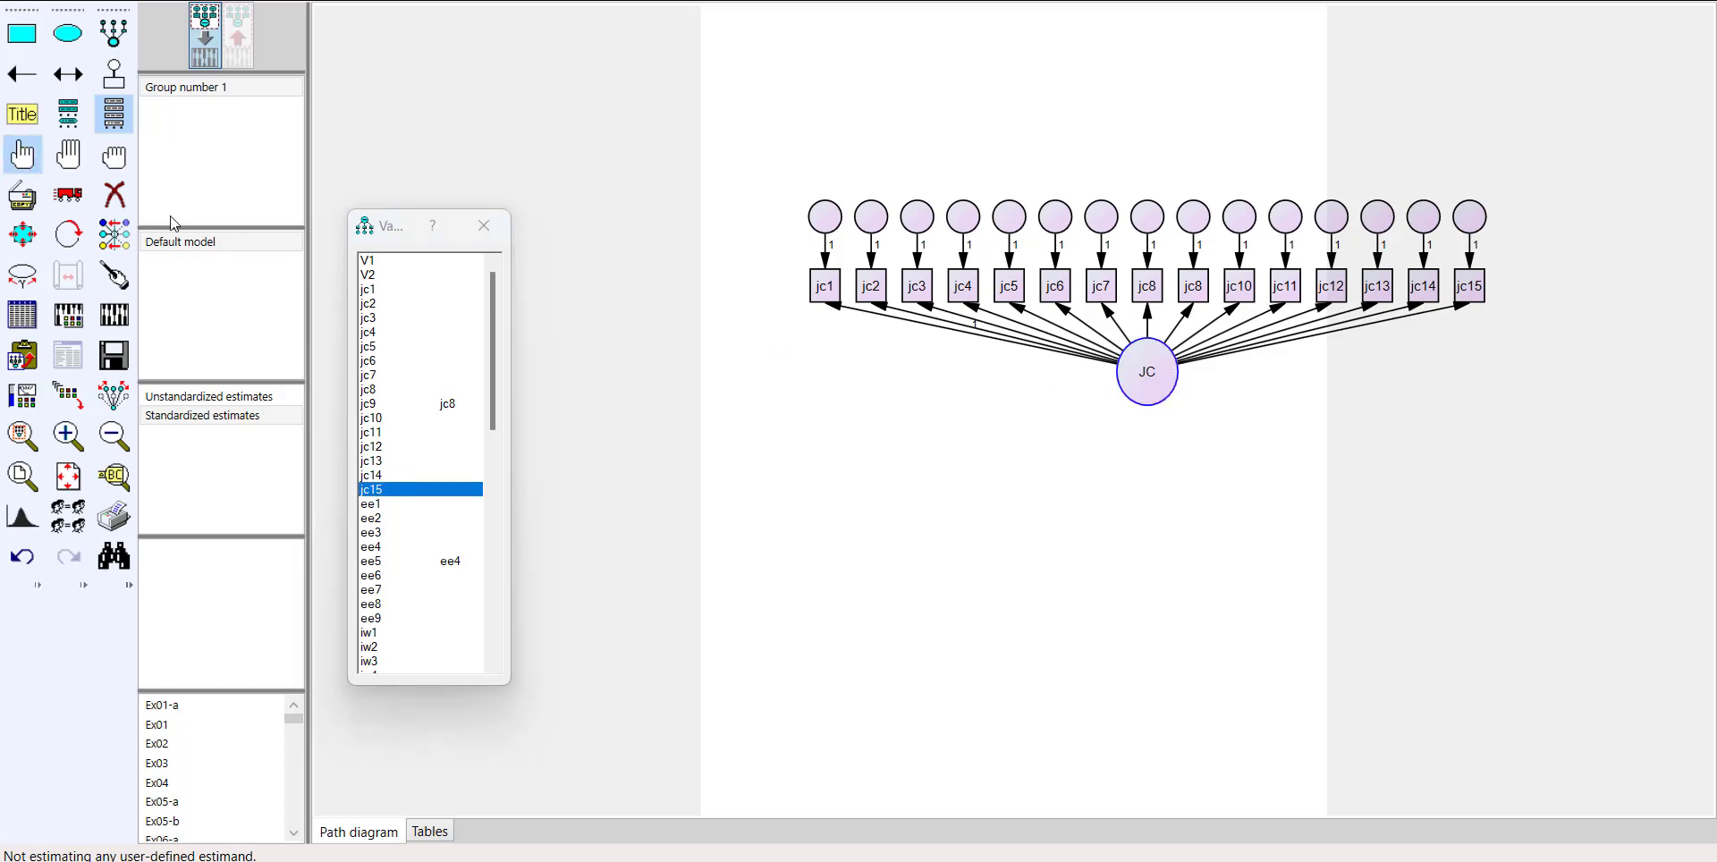
{"action": "left_click", "coordinate": [69, 235]}
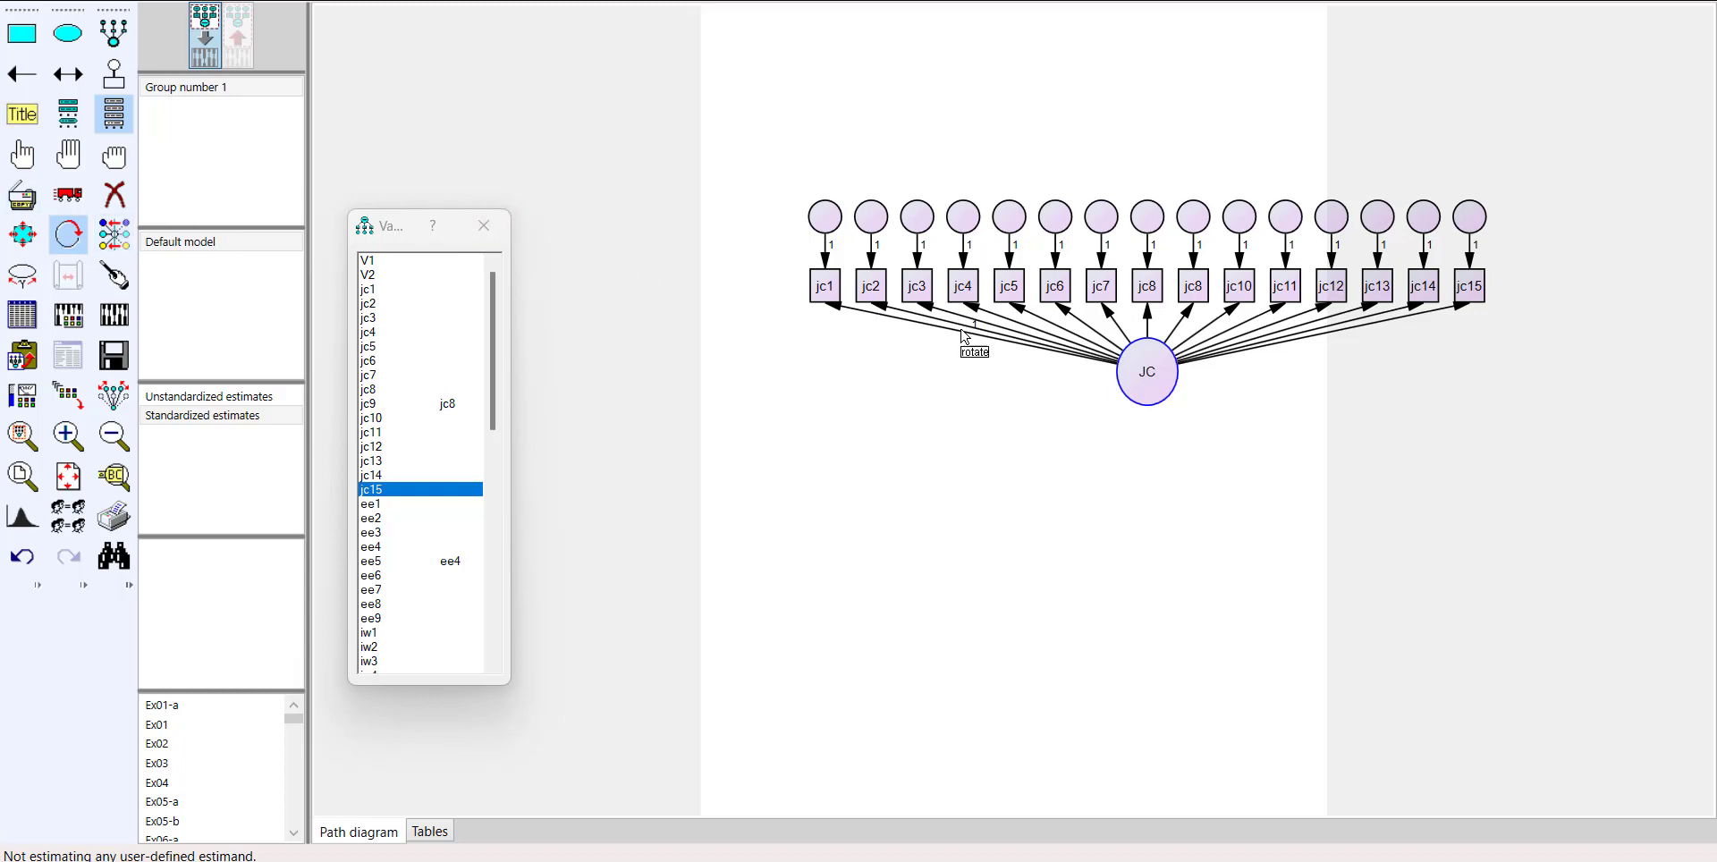
{"action": "left_click", "coordinate": [1161, 381]}
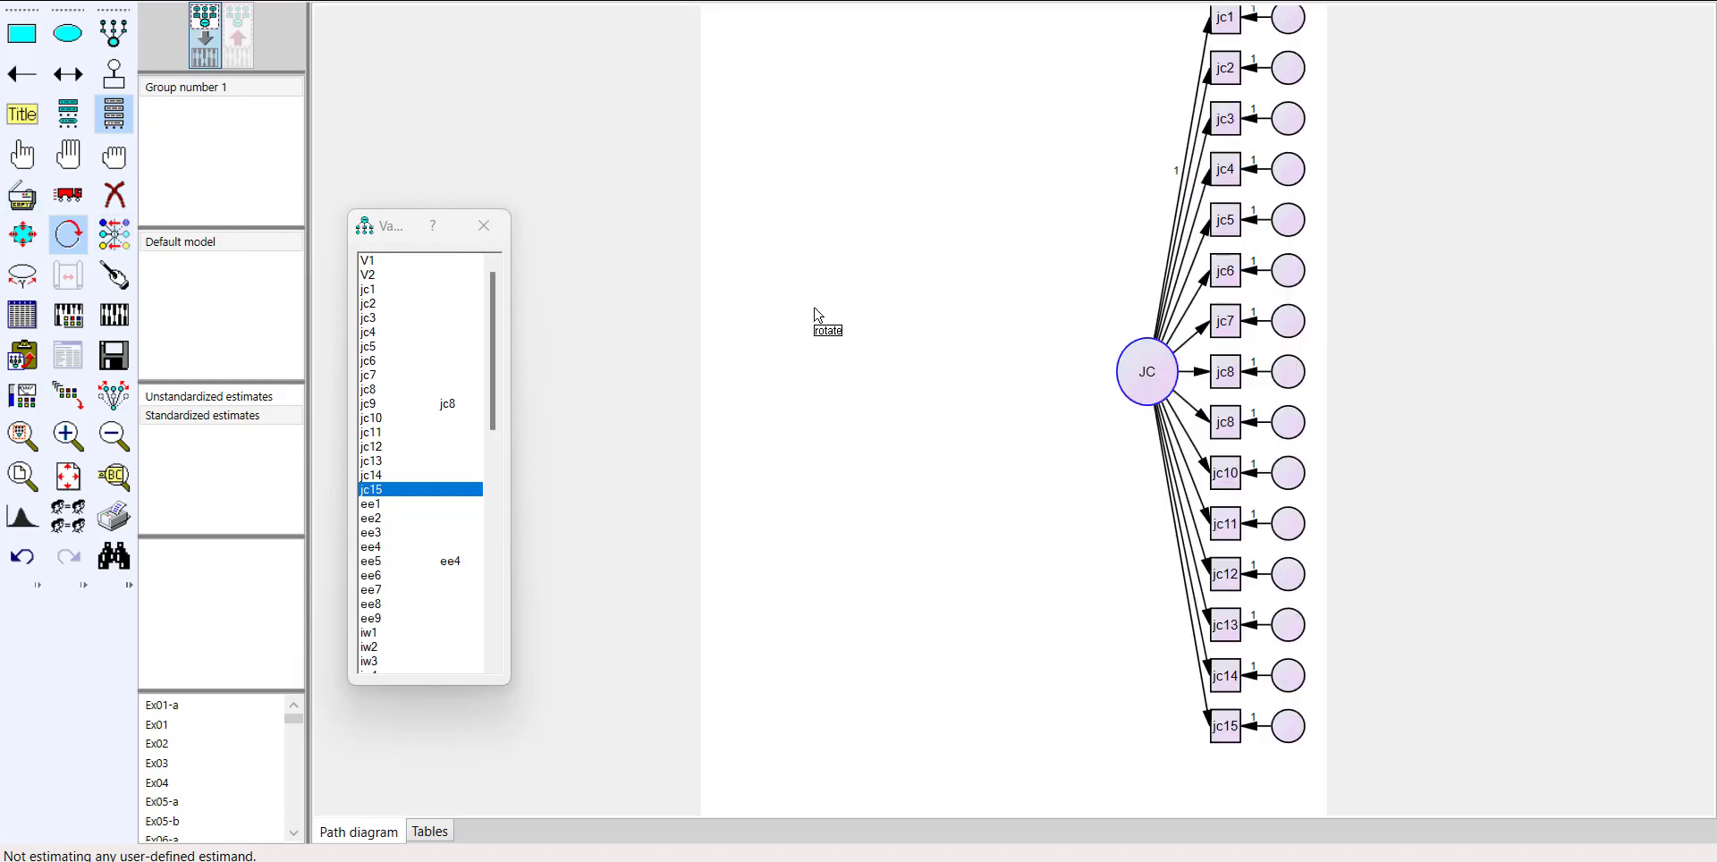
Step: Draw a second latent variable to the left of JC and give it nine indicators with error terms
{"action": "left_click", "coordinate": [114, 33]}
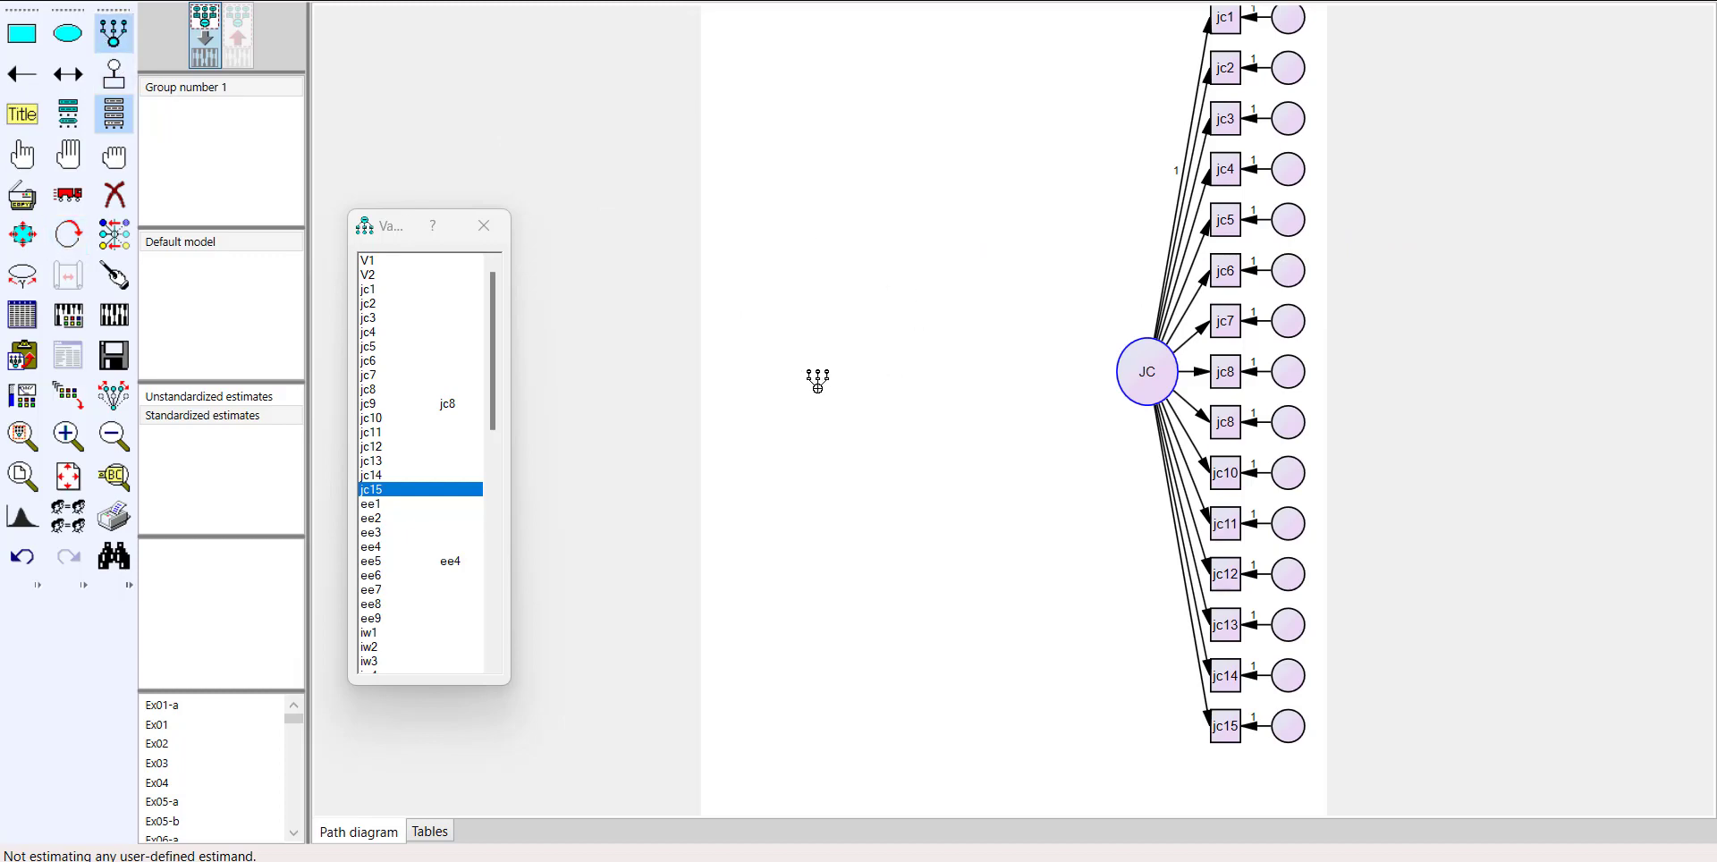
{"action": "left_click", "coordinate": [830, 360]}
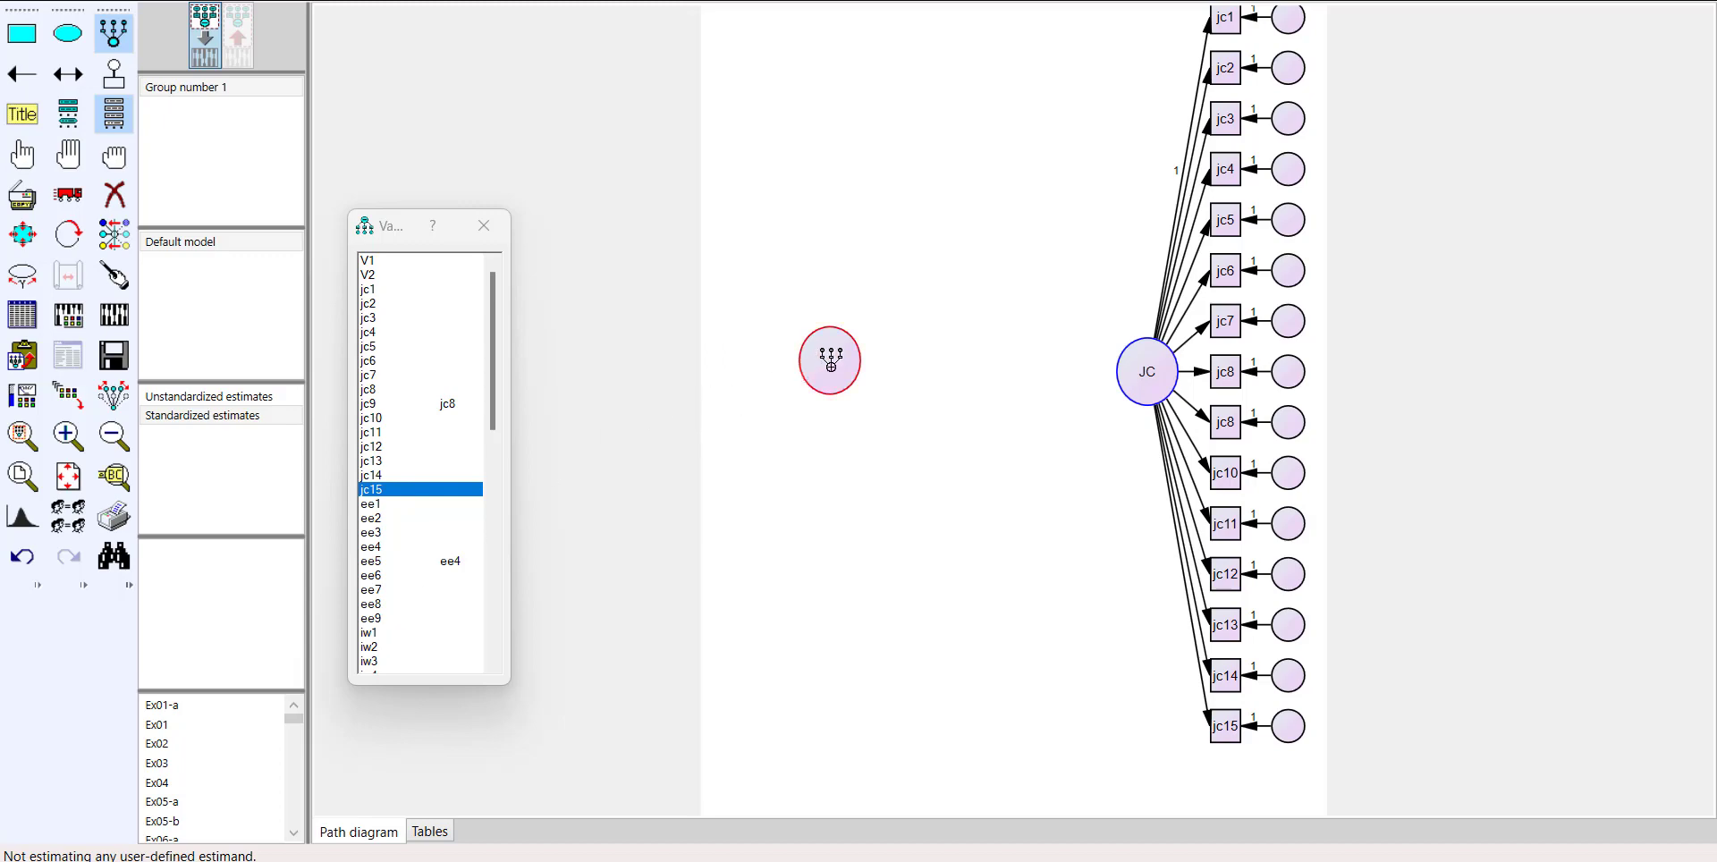
{"action": "left_click", "coordinate": [830, 359]}
{"action": "left_click", "coordinate": [830, 359]}
{"action": "left_click", "coordinate": [830, 358]}
{"action": "left_click", "coordinate": [831, 358]}
{"action": "left_click", "coordinate": [830, 359]}
{"action": "left_click", "coordinate": [831, 359]}
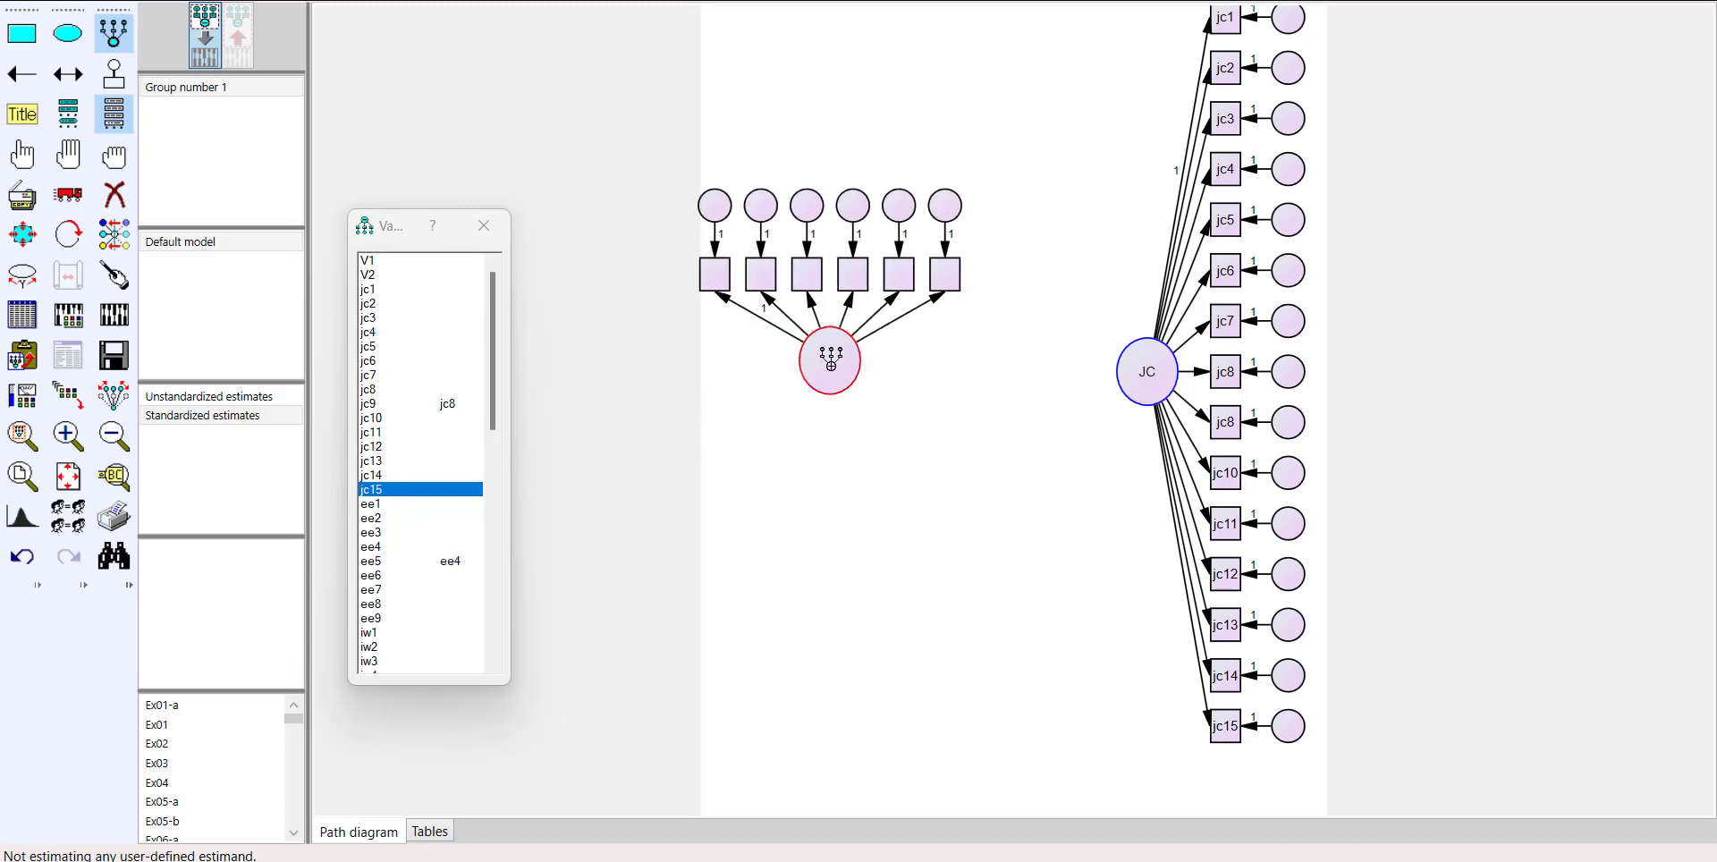
{"action": "left_click", "coordinate": [830, 359]}
{"action": "left_click", "coordinate": [830, 359]}
{"action": "left_click", "coordinate": [831, 359]}
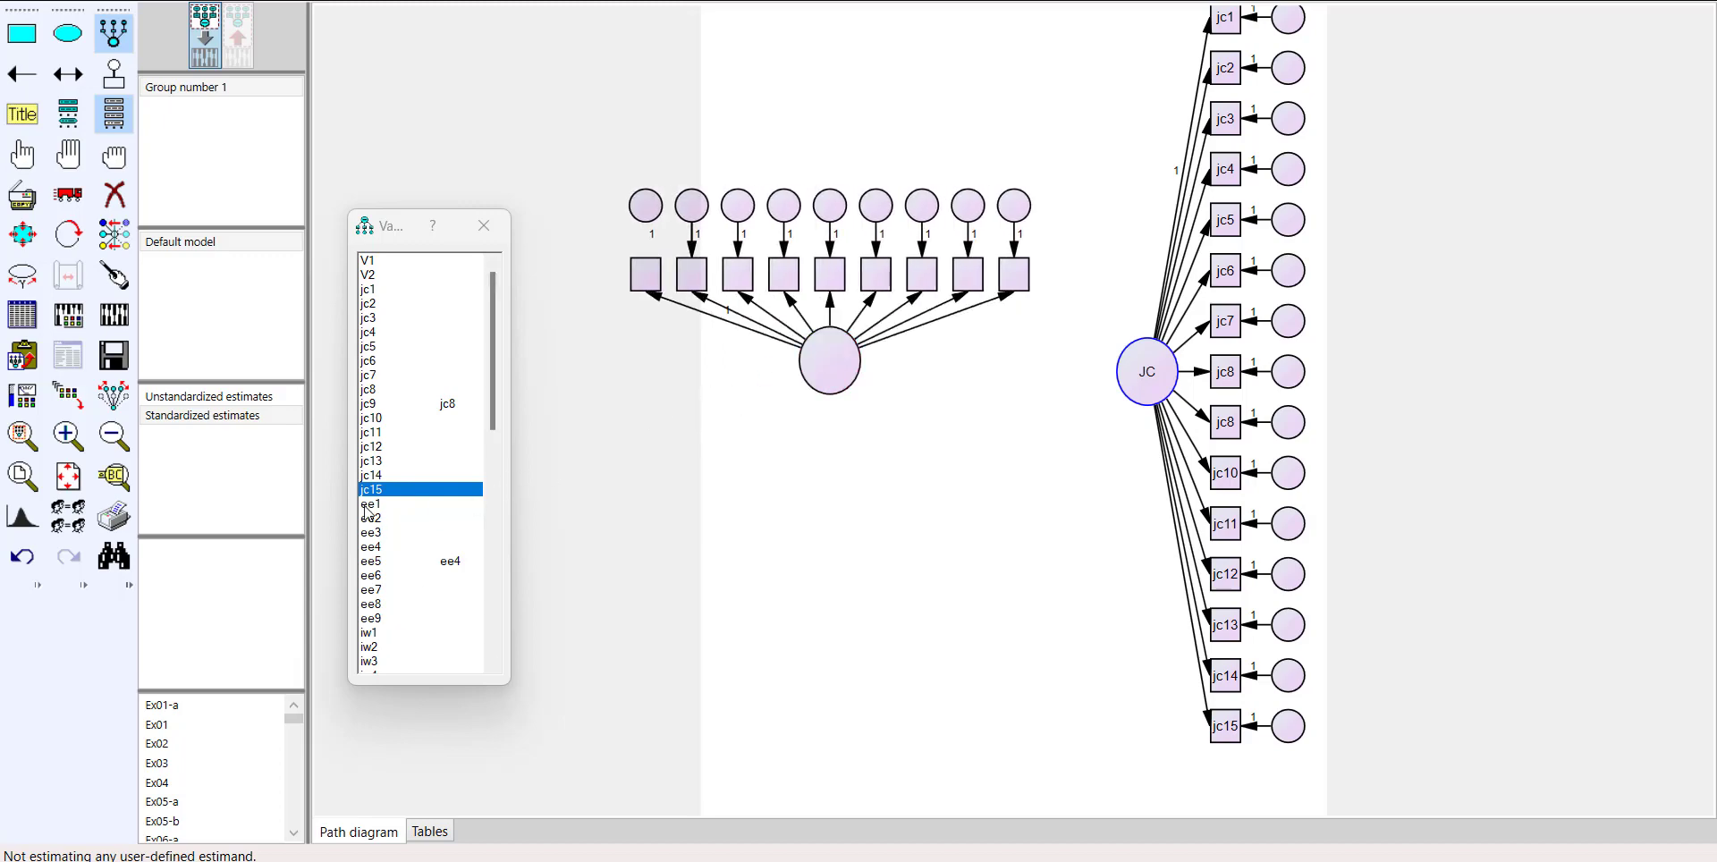
Step: Assign the dataset variables ee1 through ee9 in order to the nine indicator boxes of the new latent variable
{"action": "left_click_drag", "start_coordinate": [371, 503], "coordinate": [657, 285]}
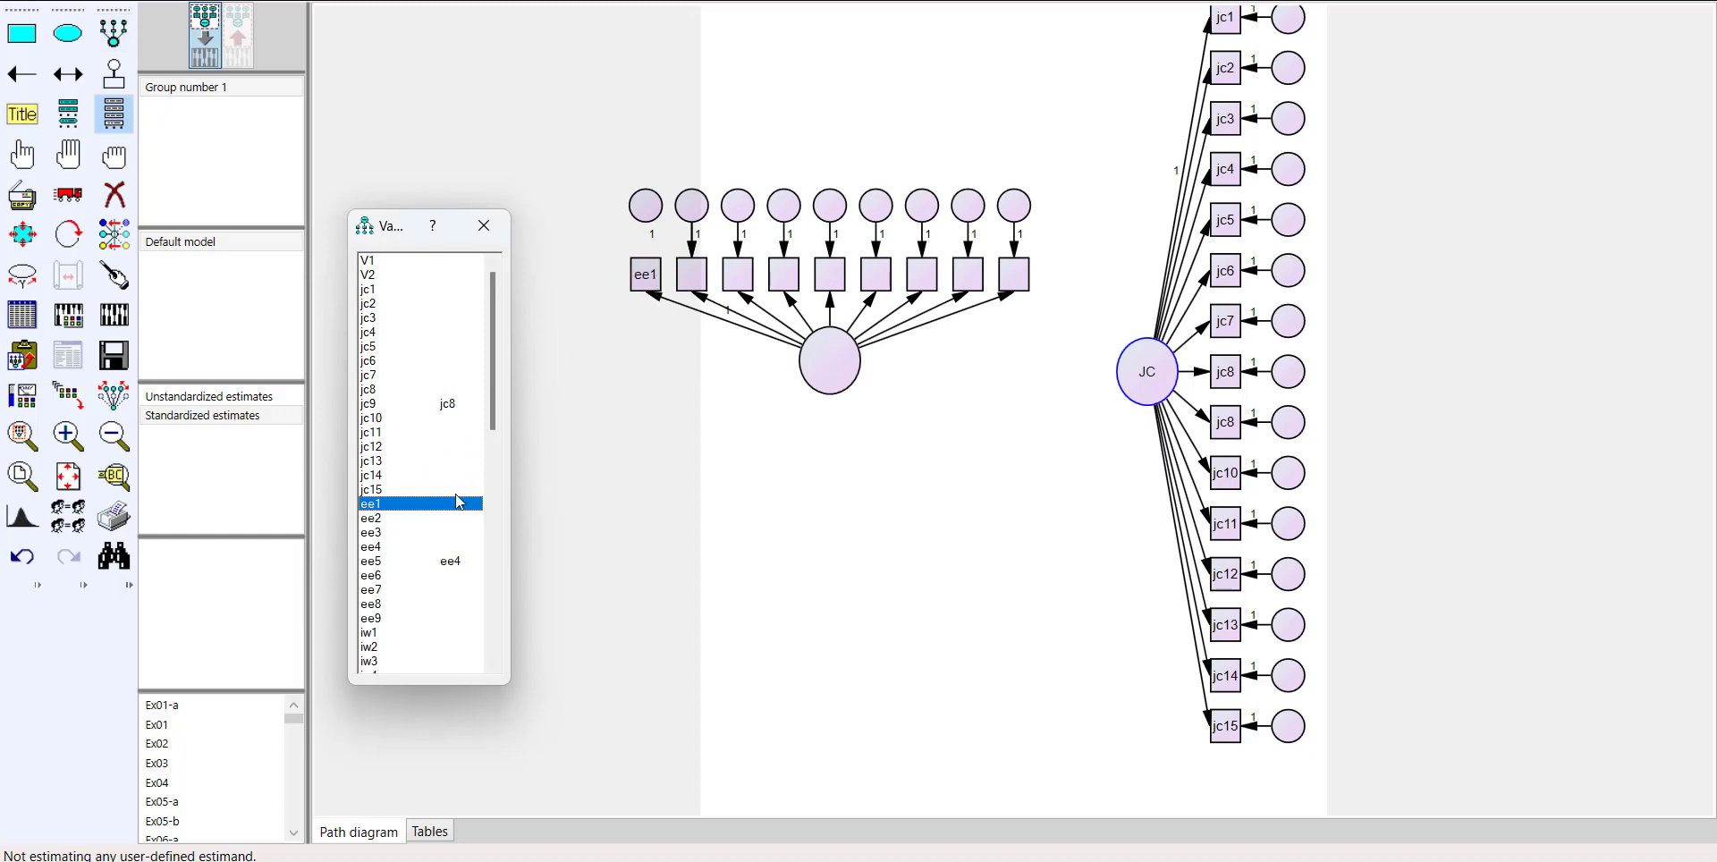
{"action": "left_click_drag", "start_coordinate": [370, 519], "coordinate": [695, 288]}
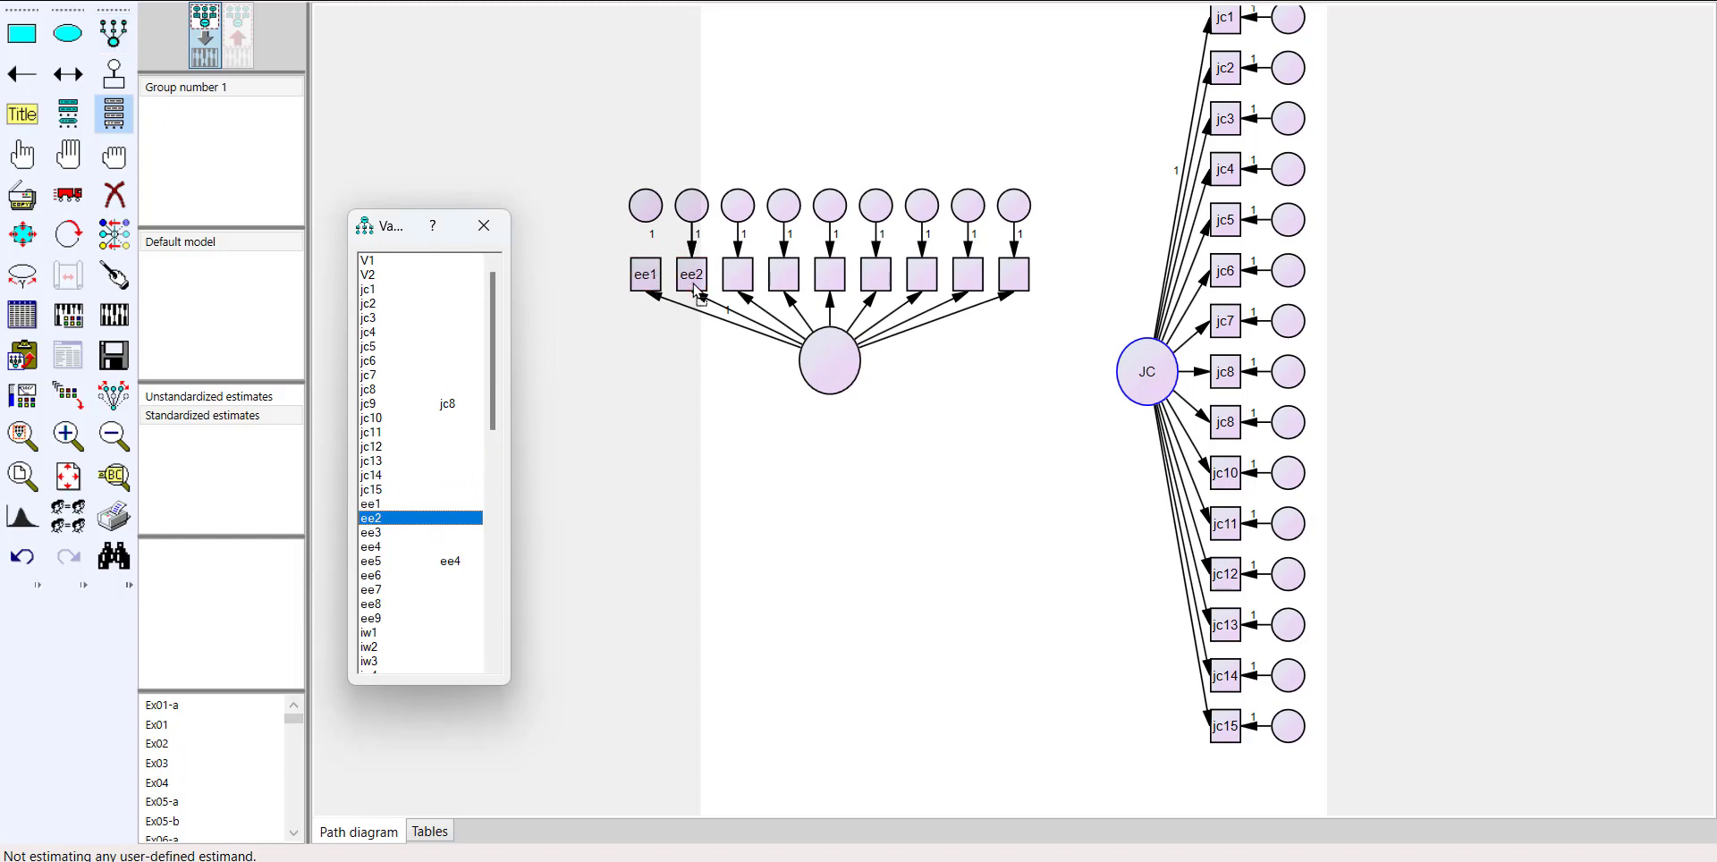
{"action": "left_click_drag", "start_coordinate": [370, 533], "coordinate": [735, 285]}
{"action": "left_click_drag", "start_coordinate": [372, 548], "coordinate": [788, 279]}
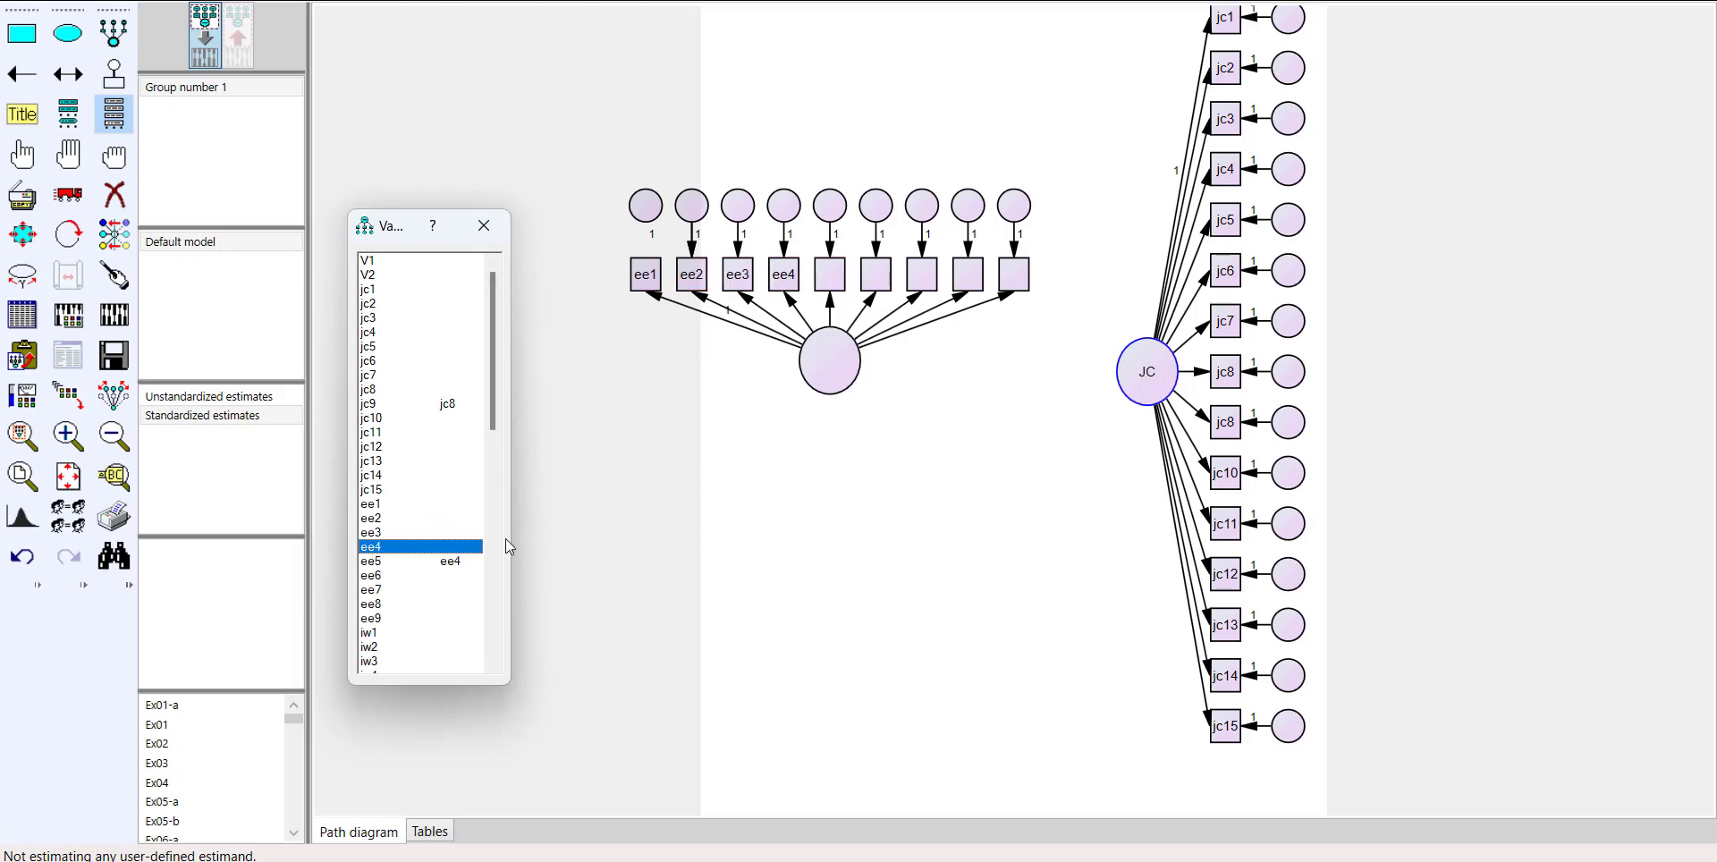
{"action": "left_click_drag", "start_coordinate": [376, 568], "coordinate": [832, 275]}
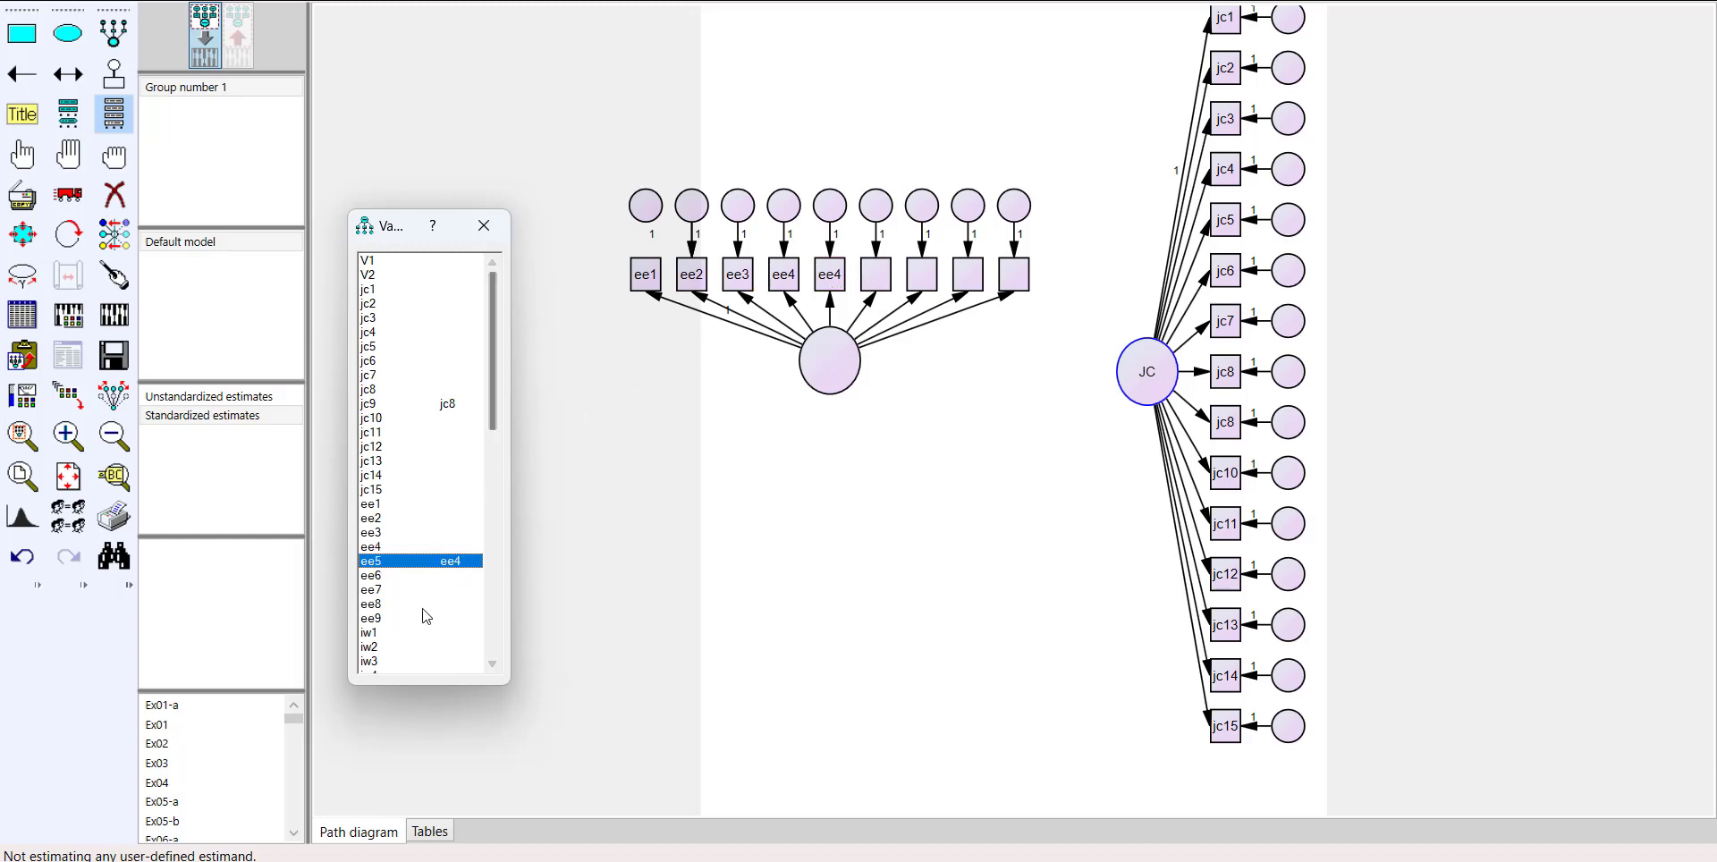
{"action": "left_click_drag", "start_coordinate": [376, 577], "coordinate": [883, 272]}
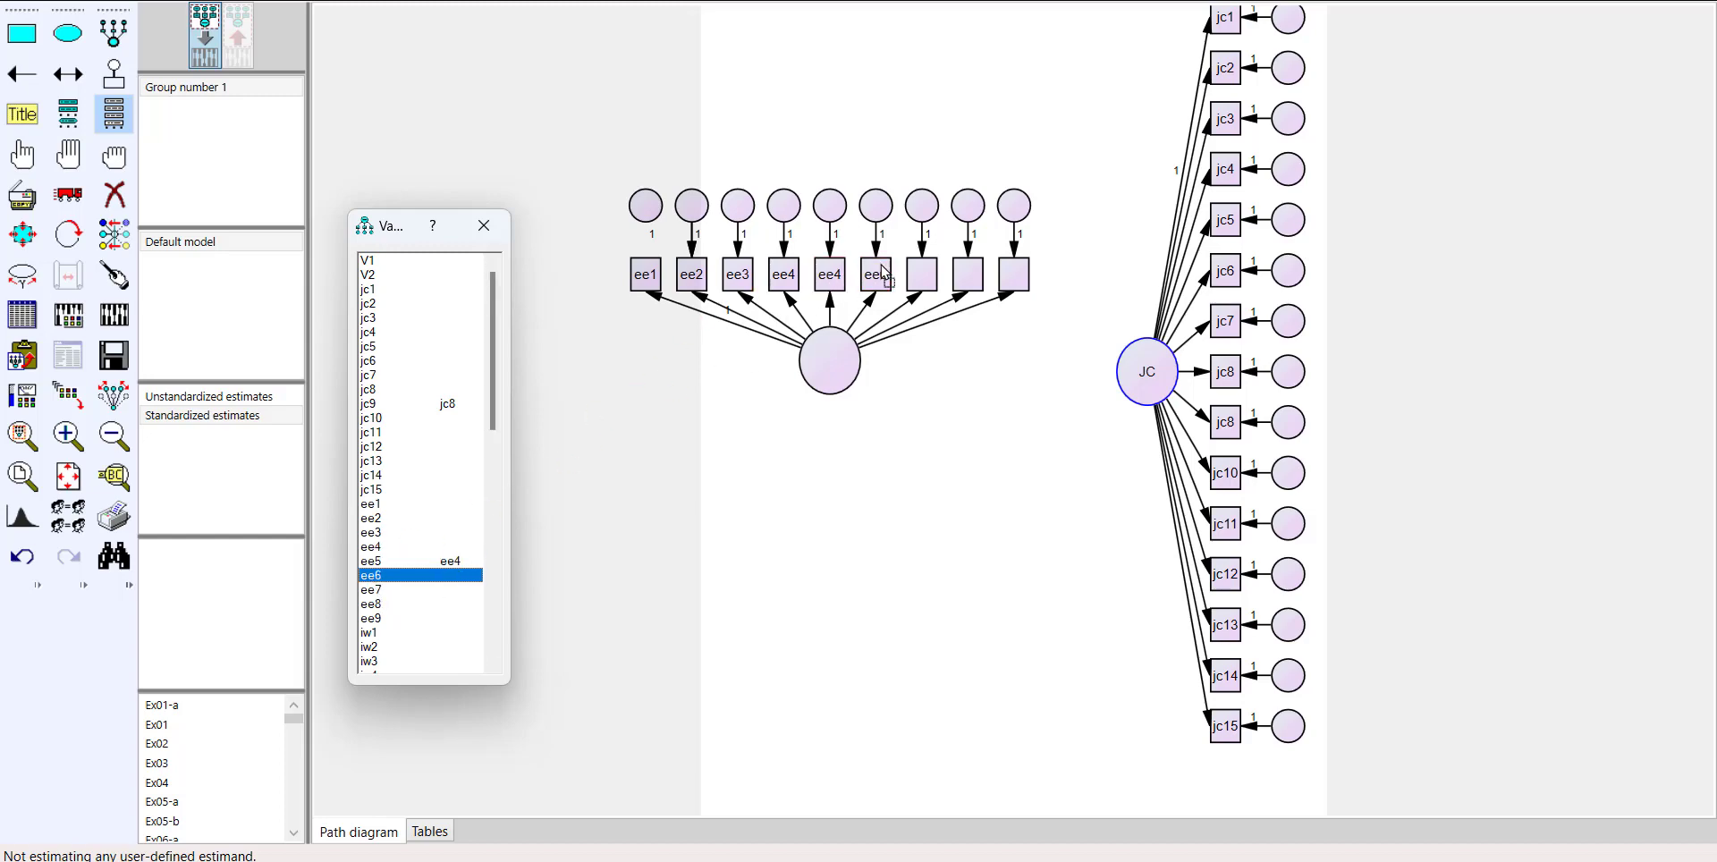
{"action": "left_click_drag", "start_coordinate": [382, 591], "coordinate": [919, 277]}
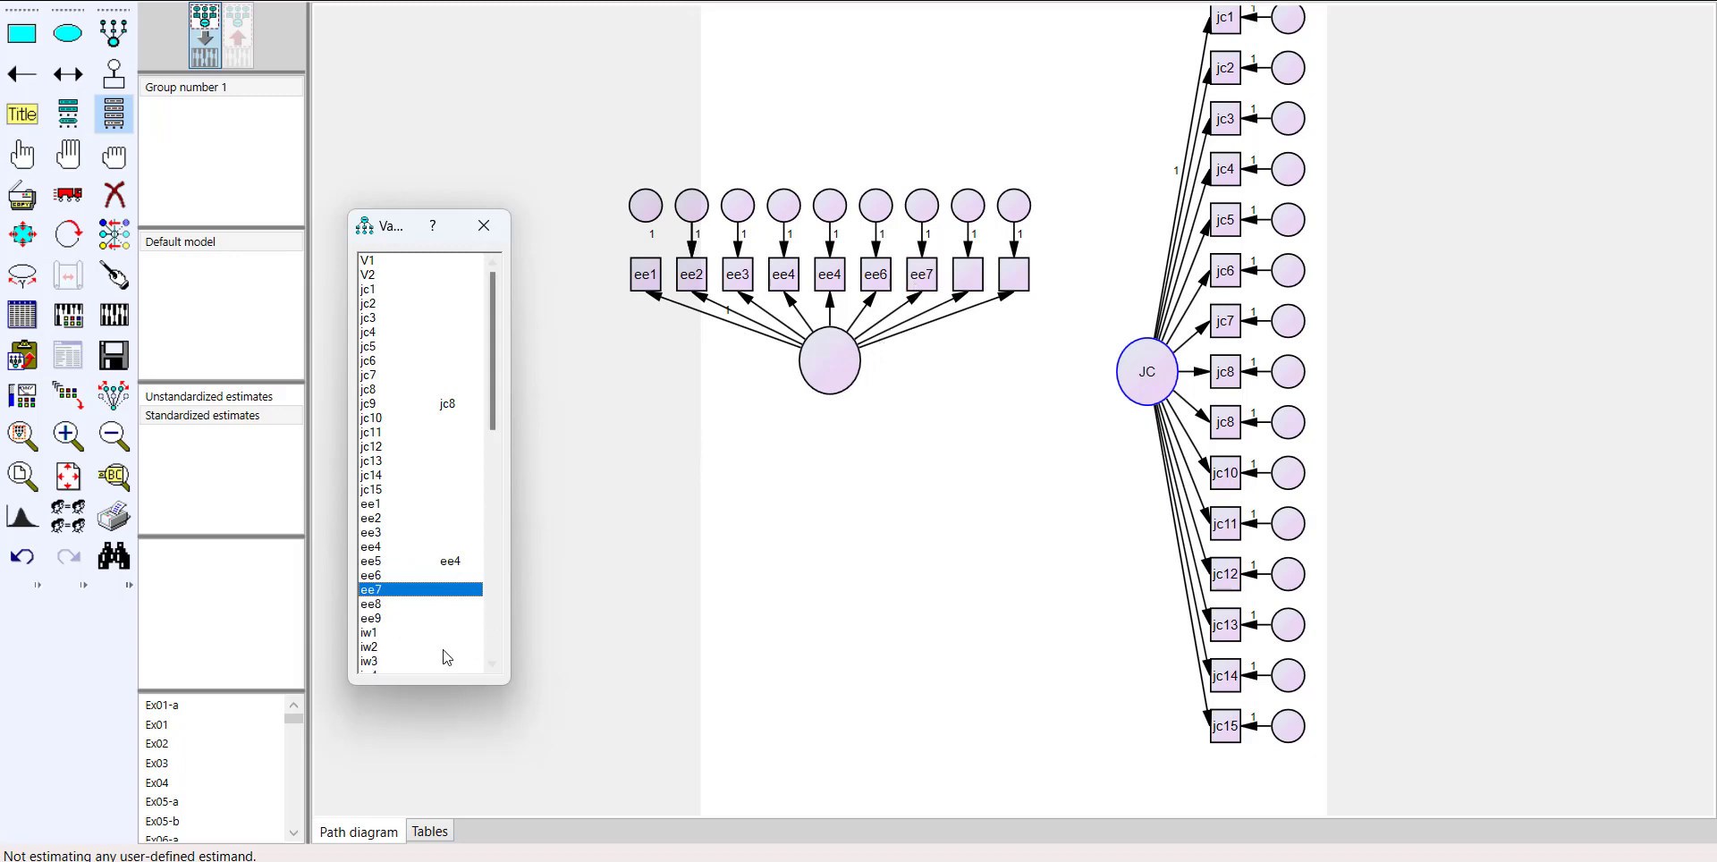
{"action": "left_click_drag", "start_coordinate": [390, 607], "coordinate": [964, 274]}
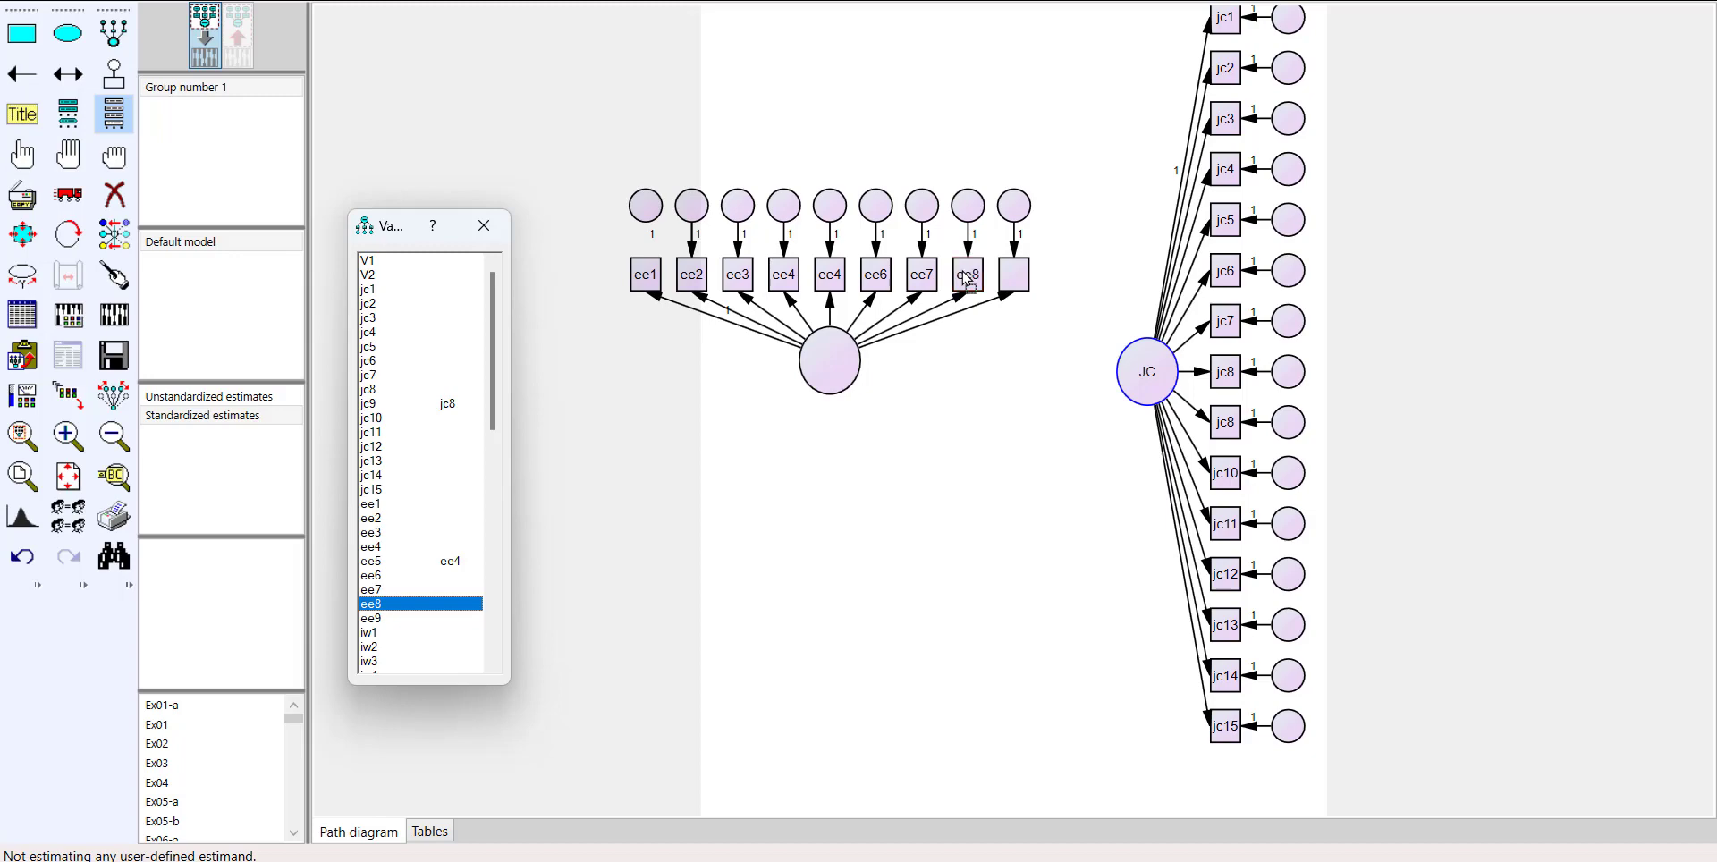
{"action": "left_click_drag", "start_coordinate": [366, 623], "coordinate": [1015, 273]}
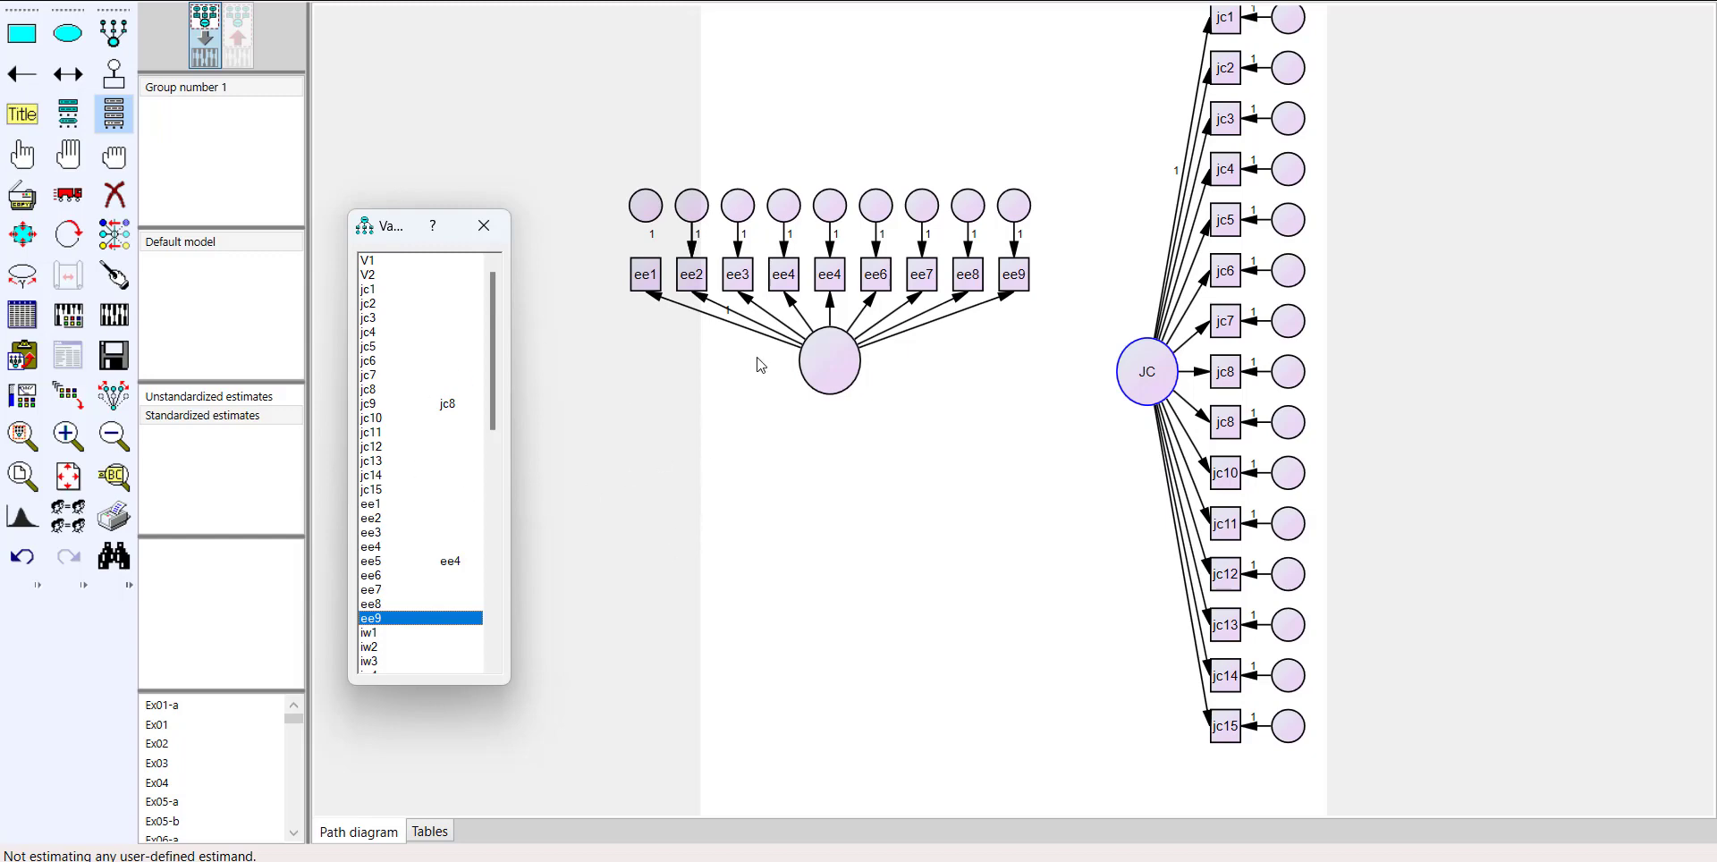
Step: Name the second latent variable EE in its object properties
{"action": "left_click", "coordinate": [873, 366]}
{"action": "double_click", "coordinate": [828, 367]}
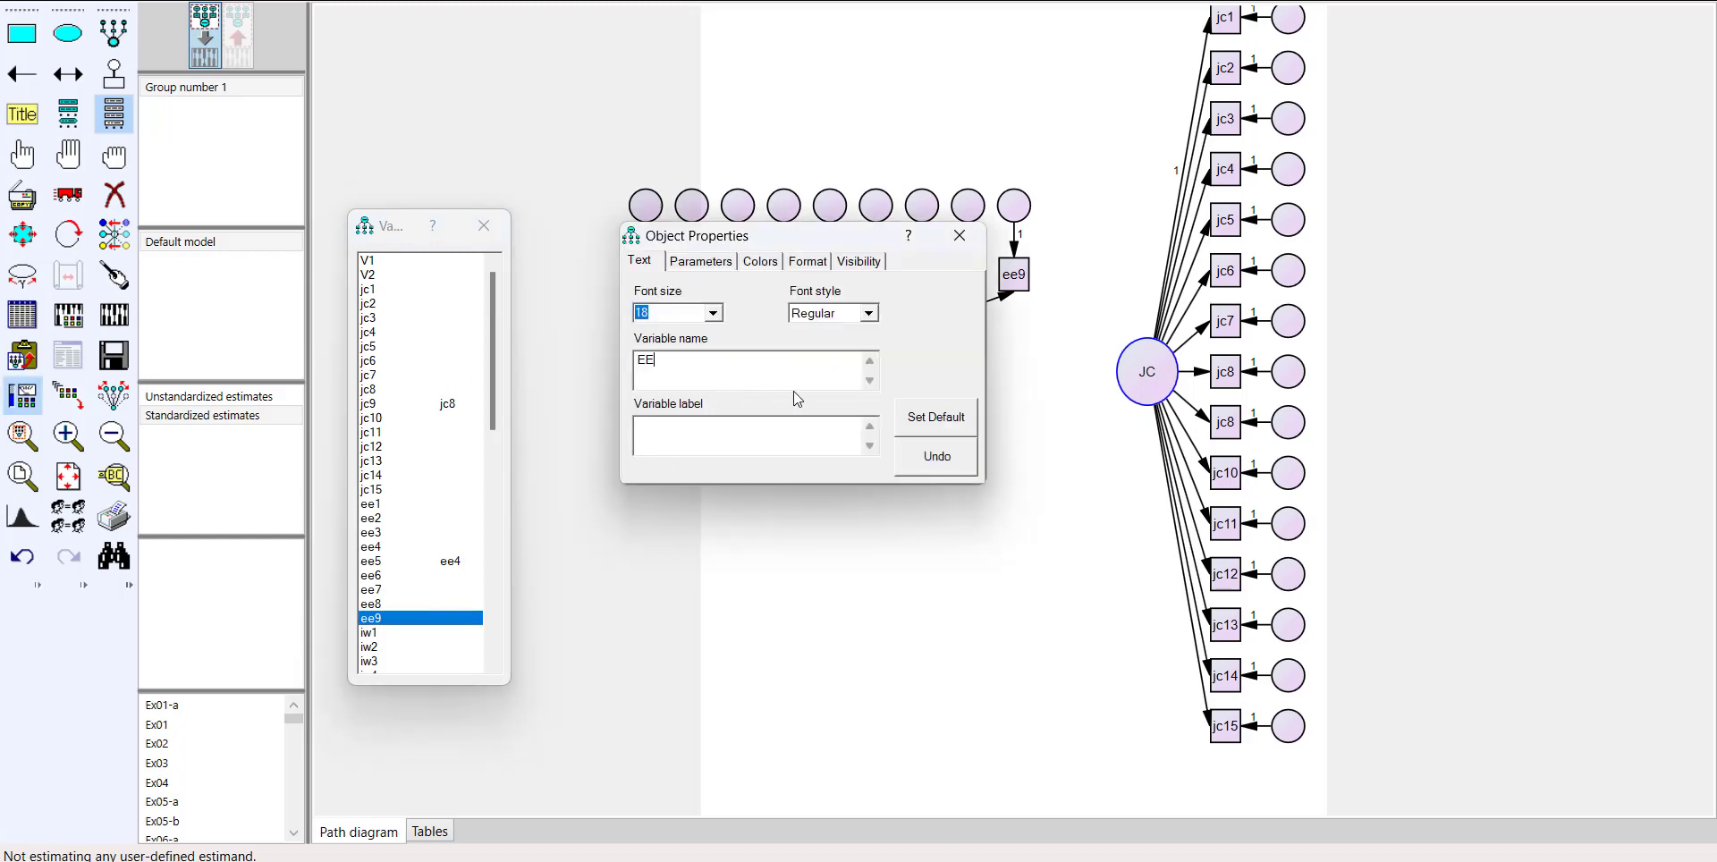
{"action": "type", "text": "EE"}
{"action": "left_click", "coordinate": [960, 235]}
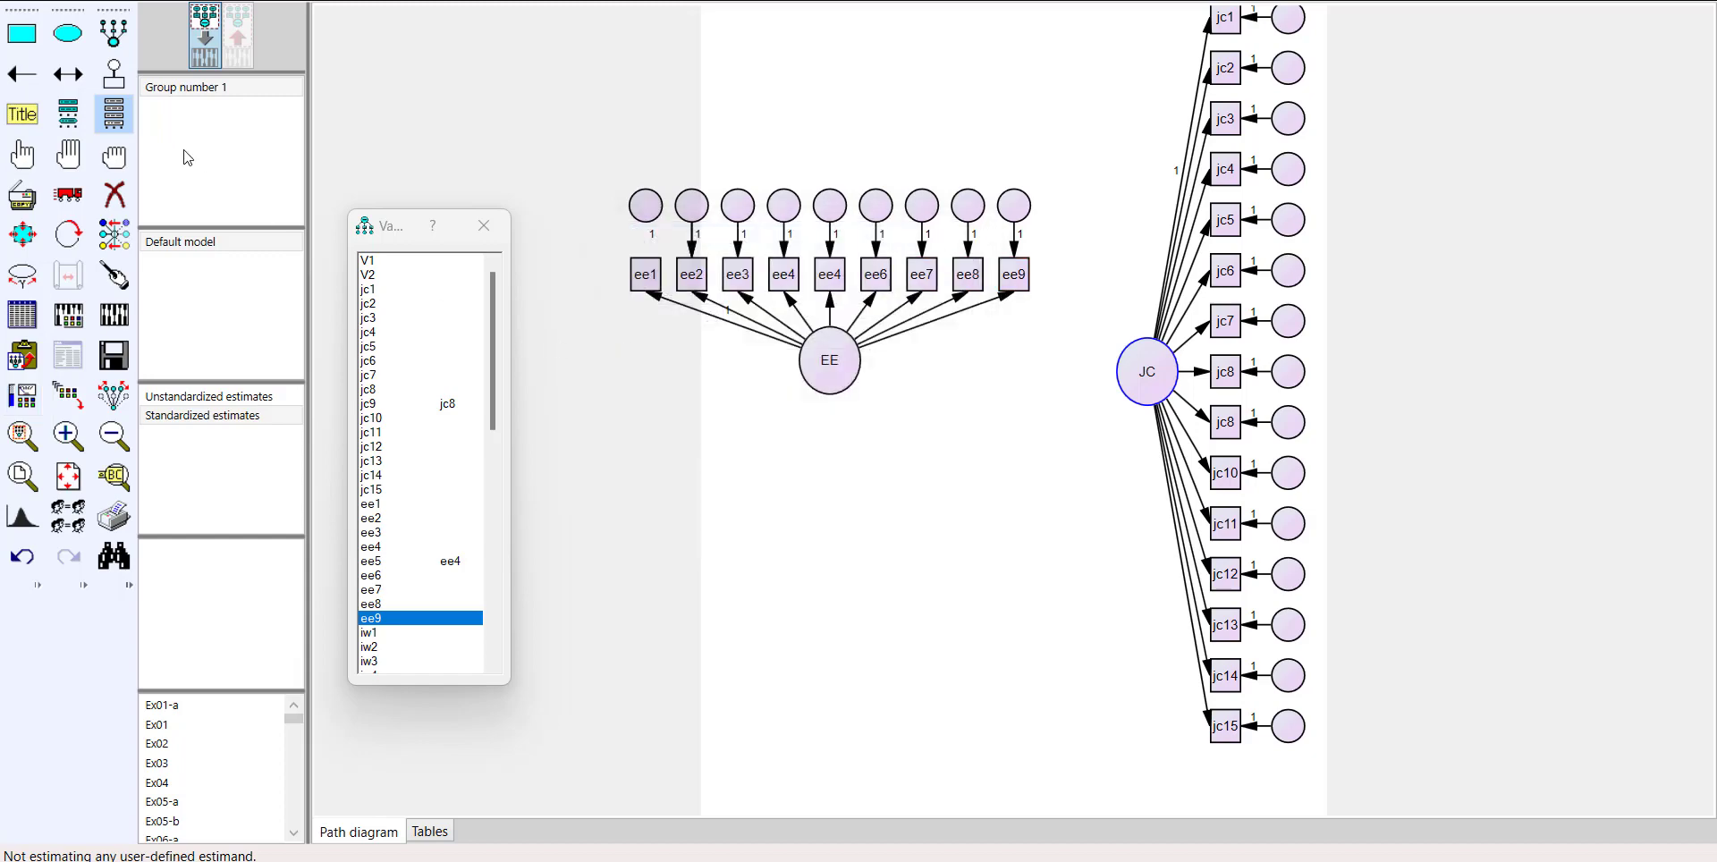
Step: Rotate the indicators of EE so they form a vertical column on its left side
{"action": "left_click", "coordinate": [68, 234]}
{"action": "left_click", "coordinate": [844, 370]}
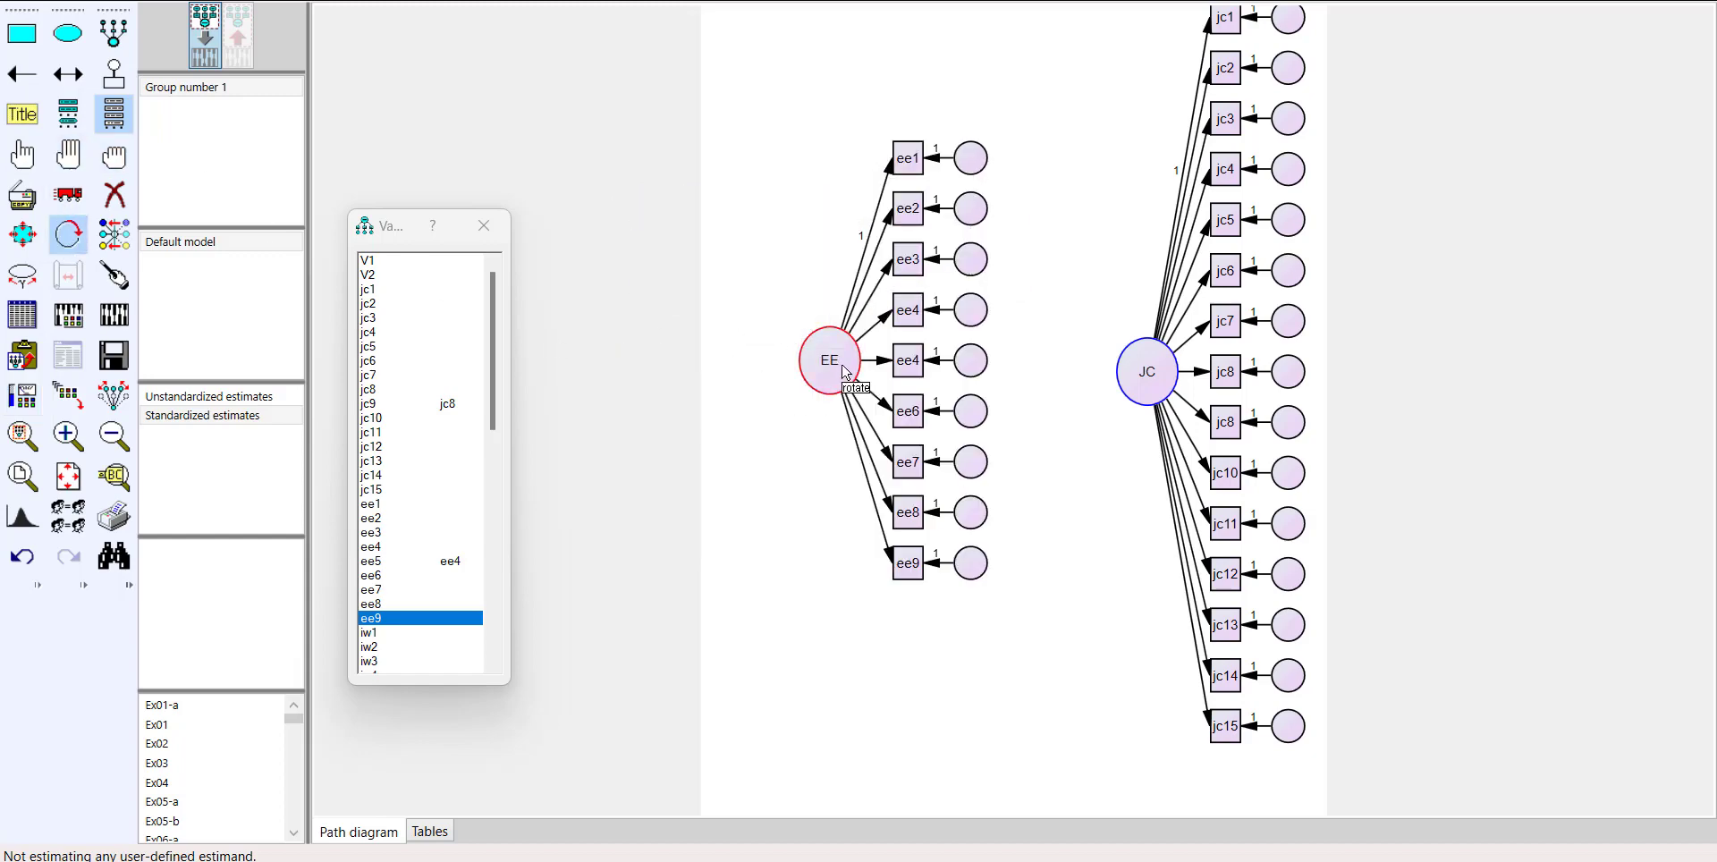
{"action": "left_click", "coordinate": [844, 370]}
{"action": "left_click", "coordinate": [844, 370]}
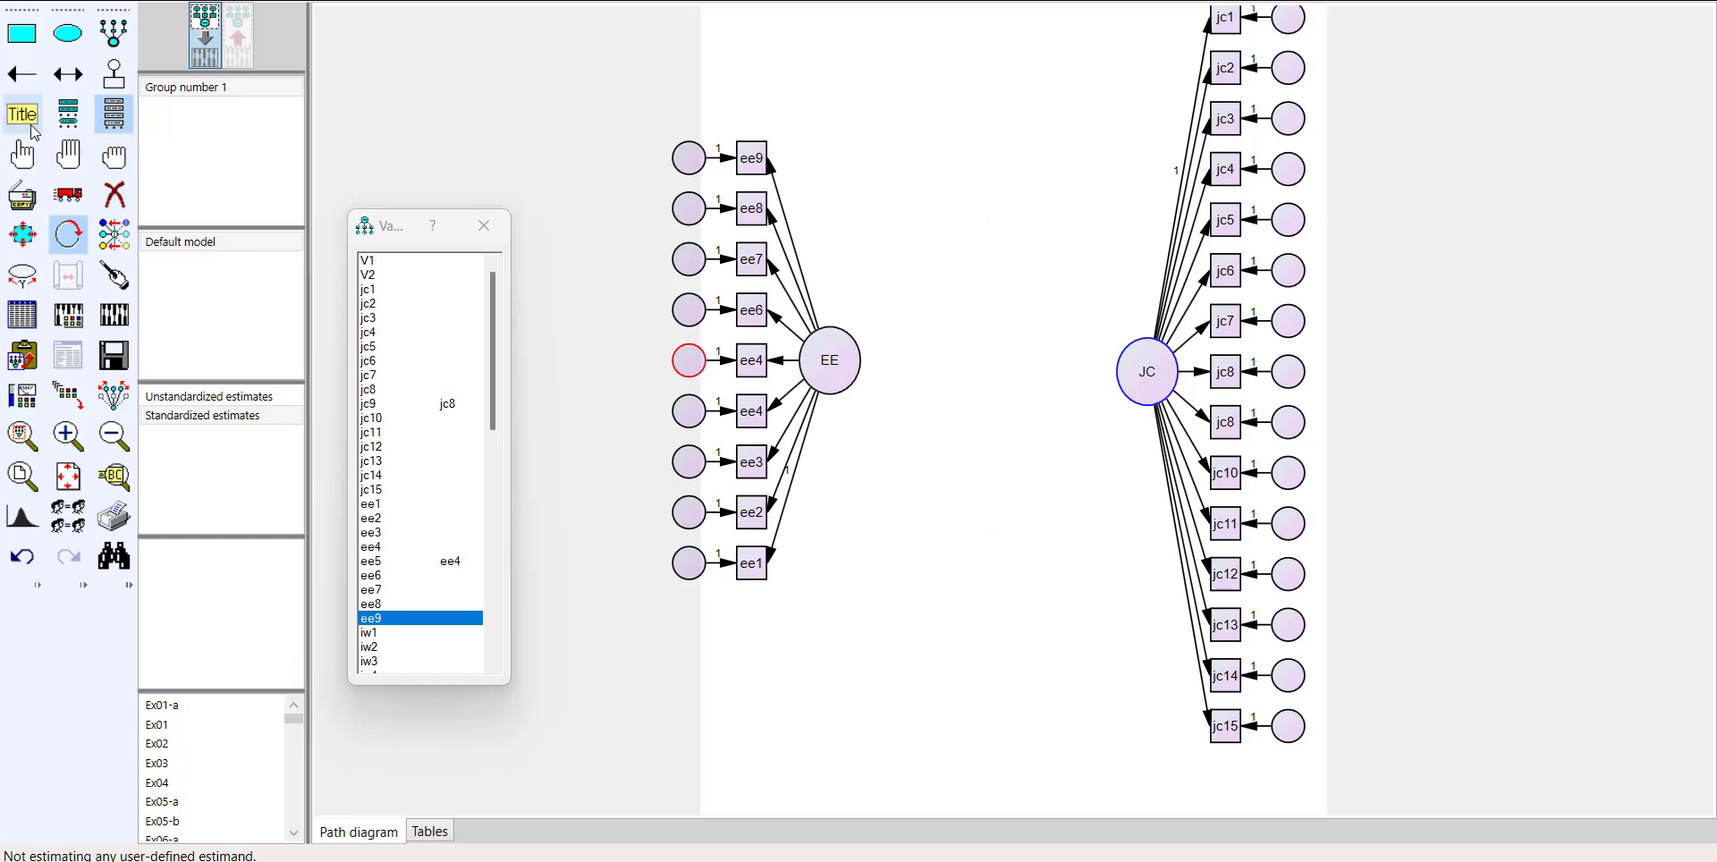
Step: With symmetries preserved, move EE and its indicators toward JC, then shift only the EE ellipse slightly closer to JC with symmetries off
{"action": "left_click", "coordinate": [23, 154]}
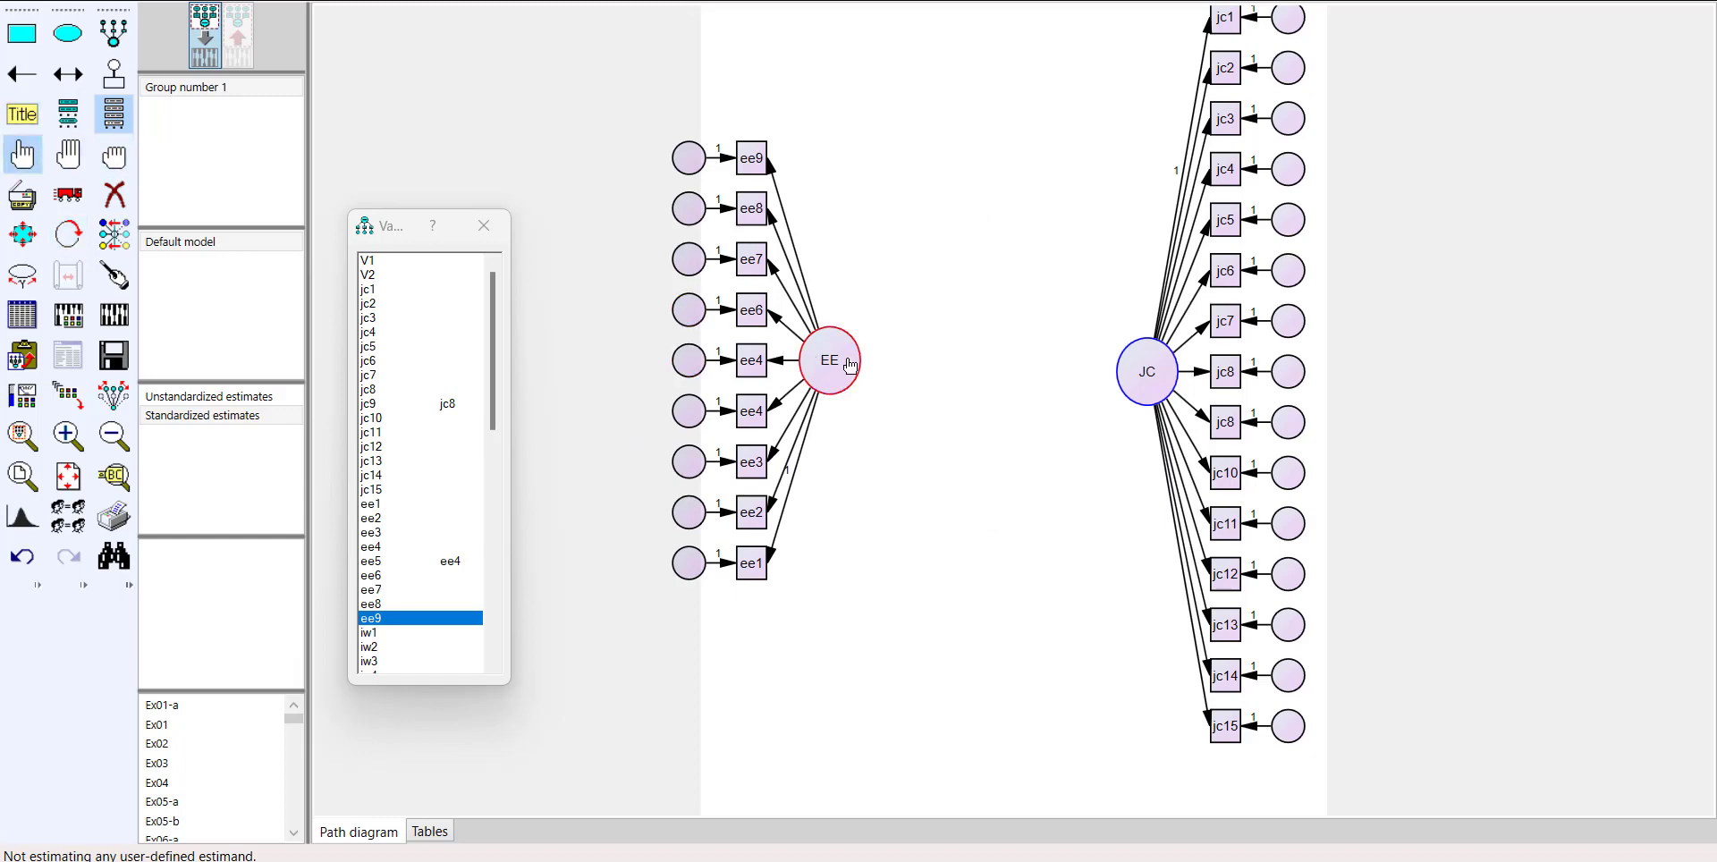
{"action": "left_click", "coordinate": [62, 190]}
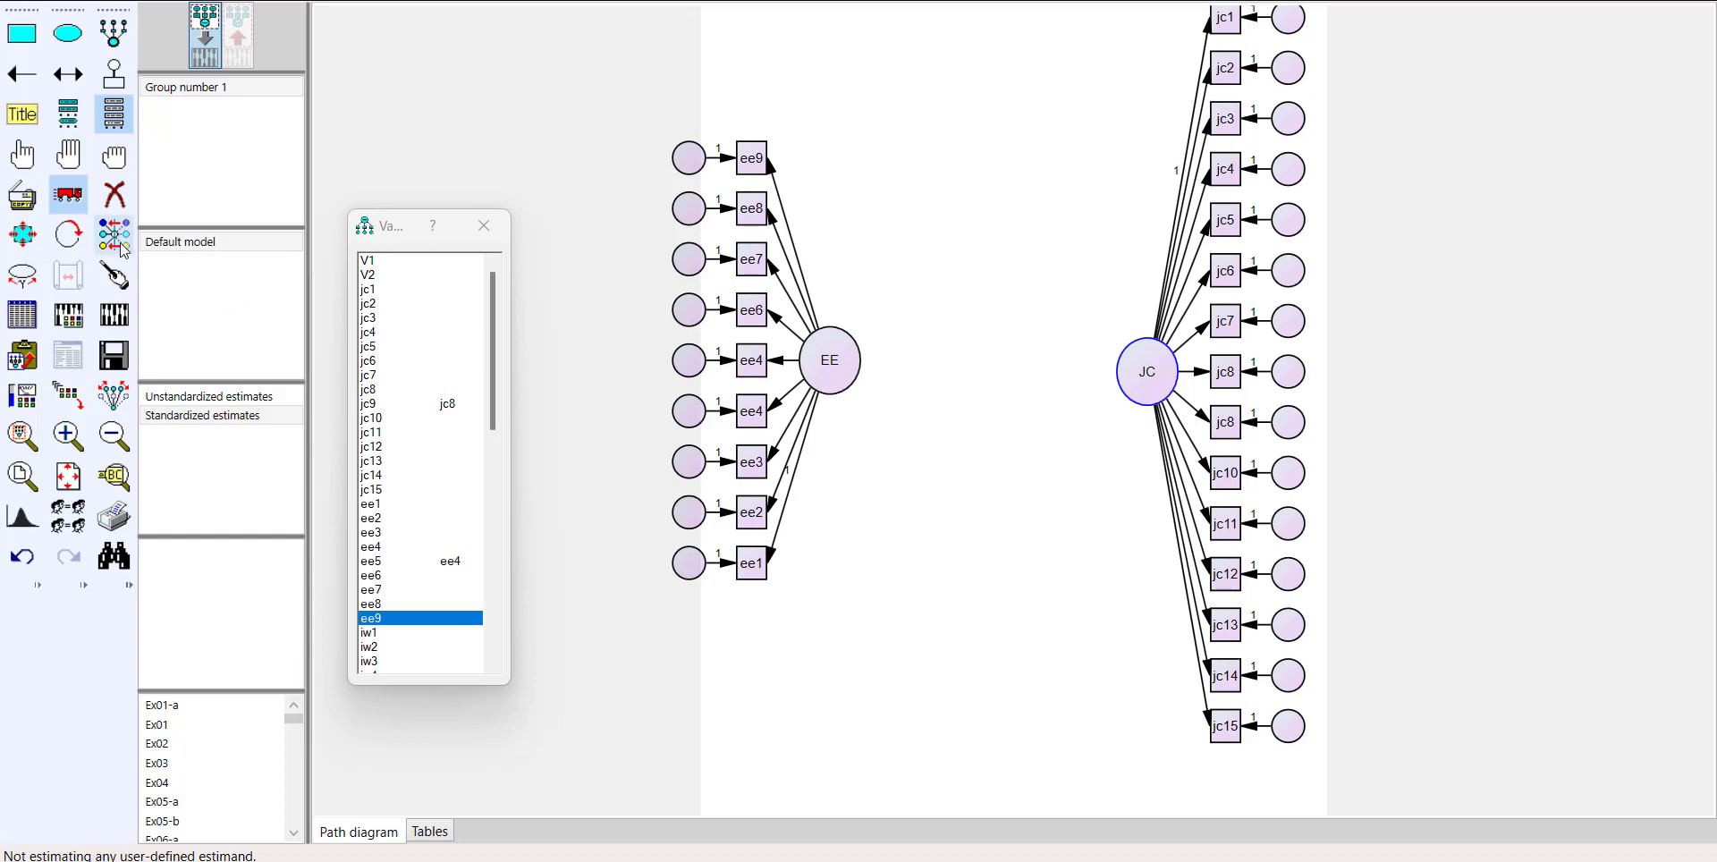
{"action": "left_click", "coordinate": [113, 396]}
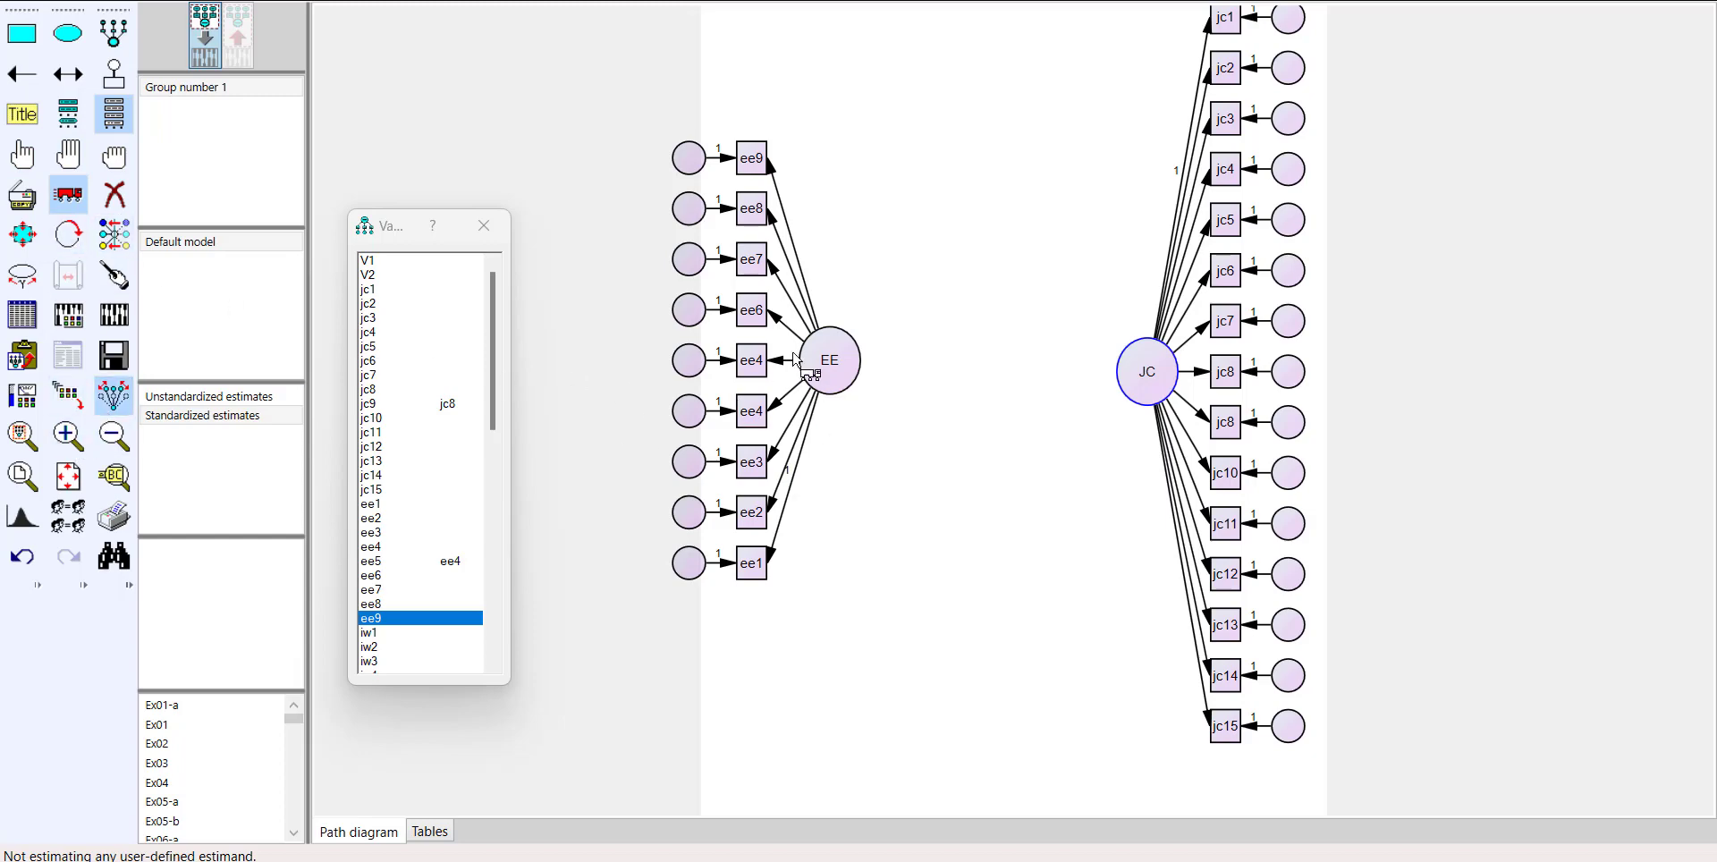
{"action": "left_click_drag", "start_coordinate": [794, 360], "coordinate": [912, 381]}
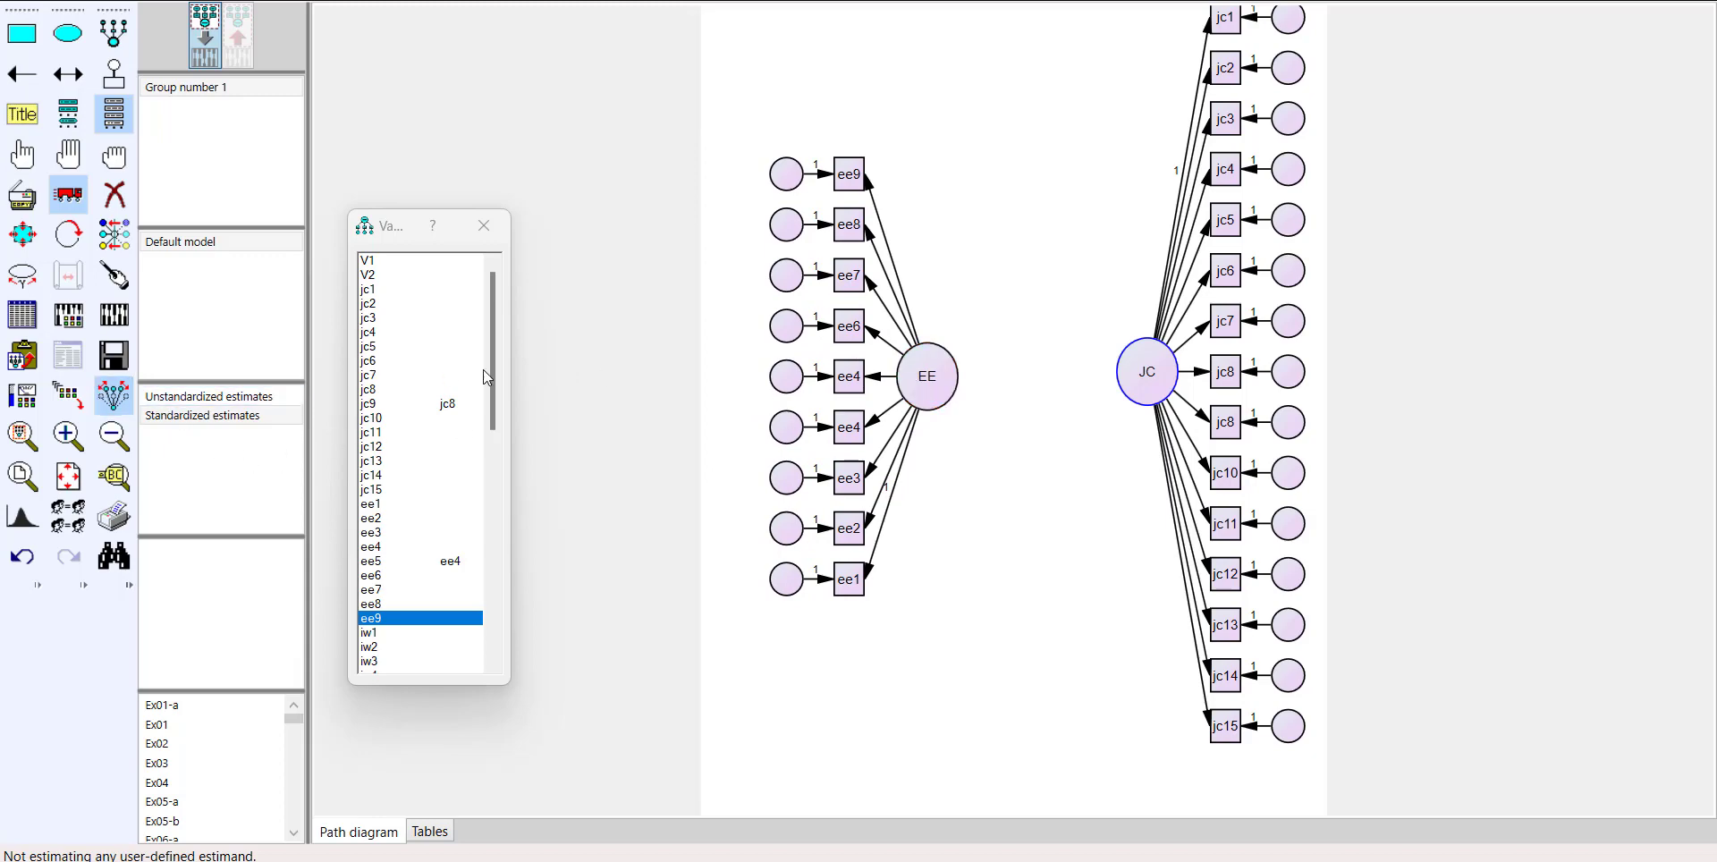
{"action": "left_click", "coordinate": [113, 396]}
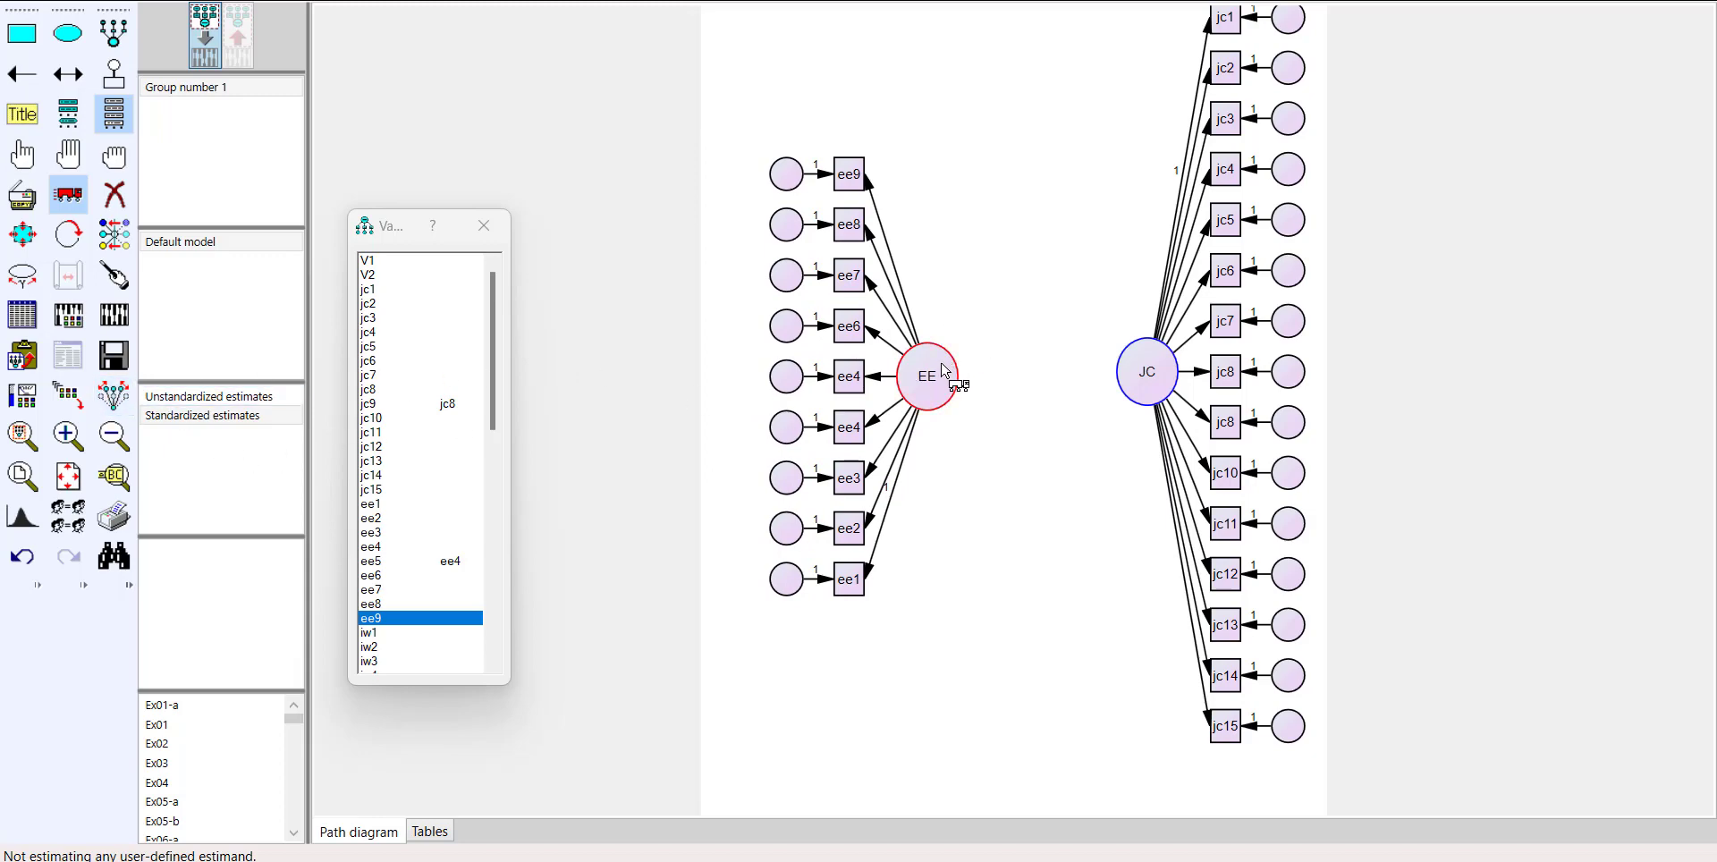
{"action": "mouse_move", "coordinate": [944, 369]}
{"action": "left_mouse_down"}
{"action": "mouse_move", "coordinate": [994, 365]}
{"action": "mouse_move", "coordinate": [970, 365]}
{"action": "left_mouse_up"}
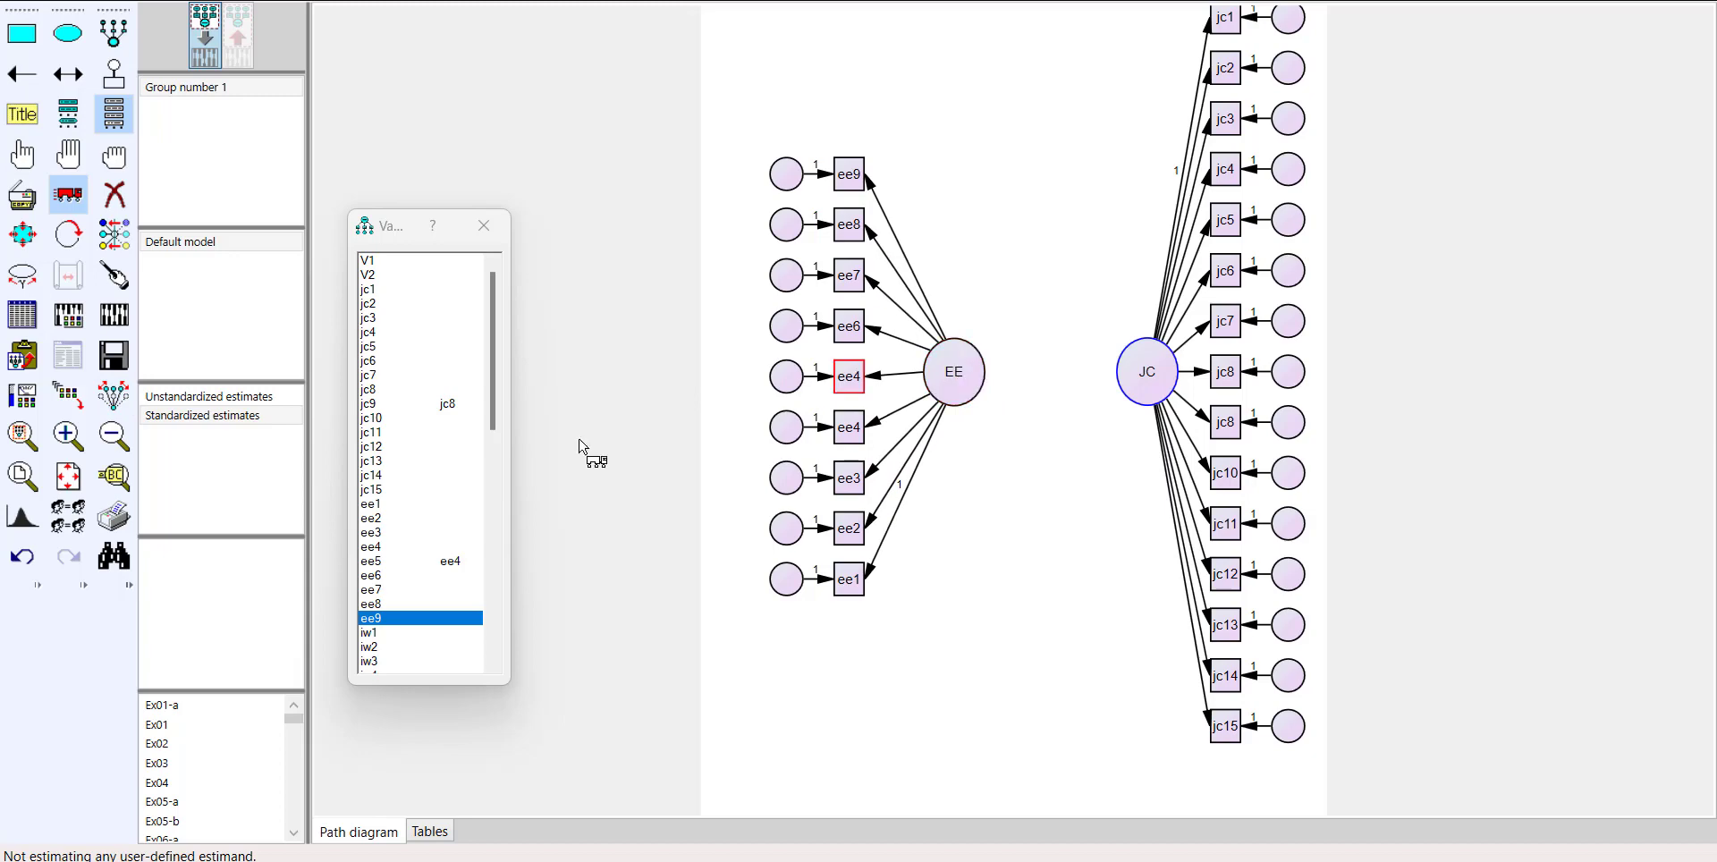
{"action": "left_click", "coordinate": [113, 395]}
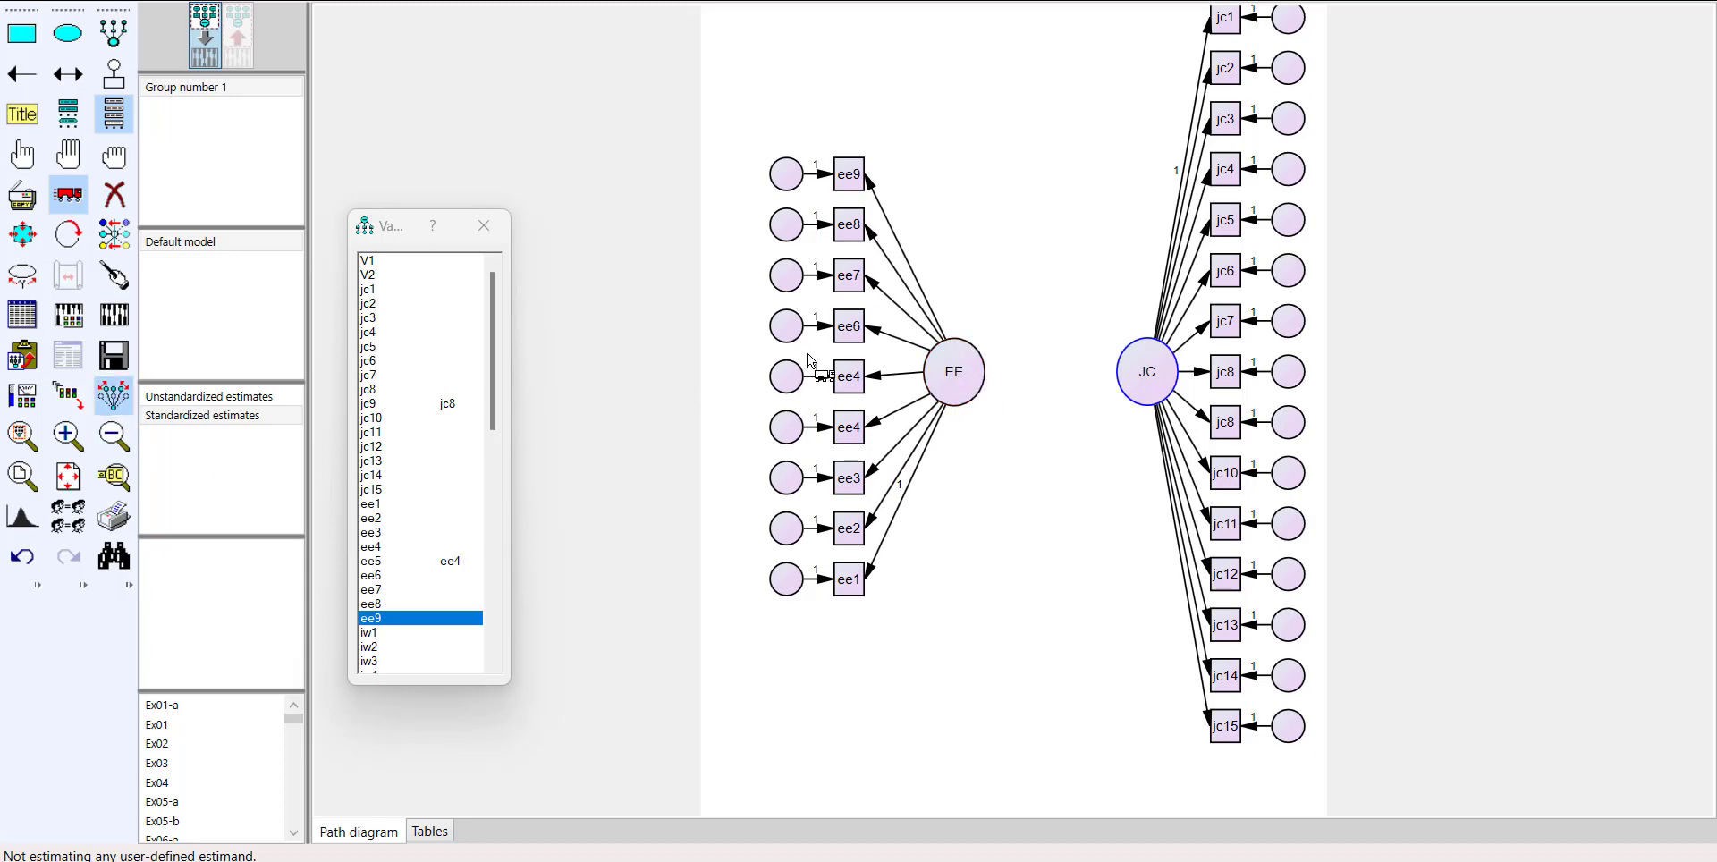
Step: Close the dataset variable list and draw a single-headed path from EE to JC
{"action": "left_click", "coordinate": [485, 229]}
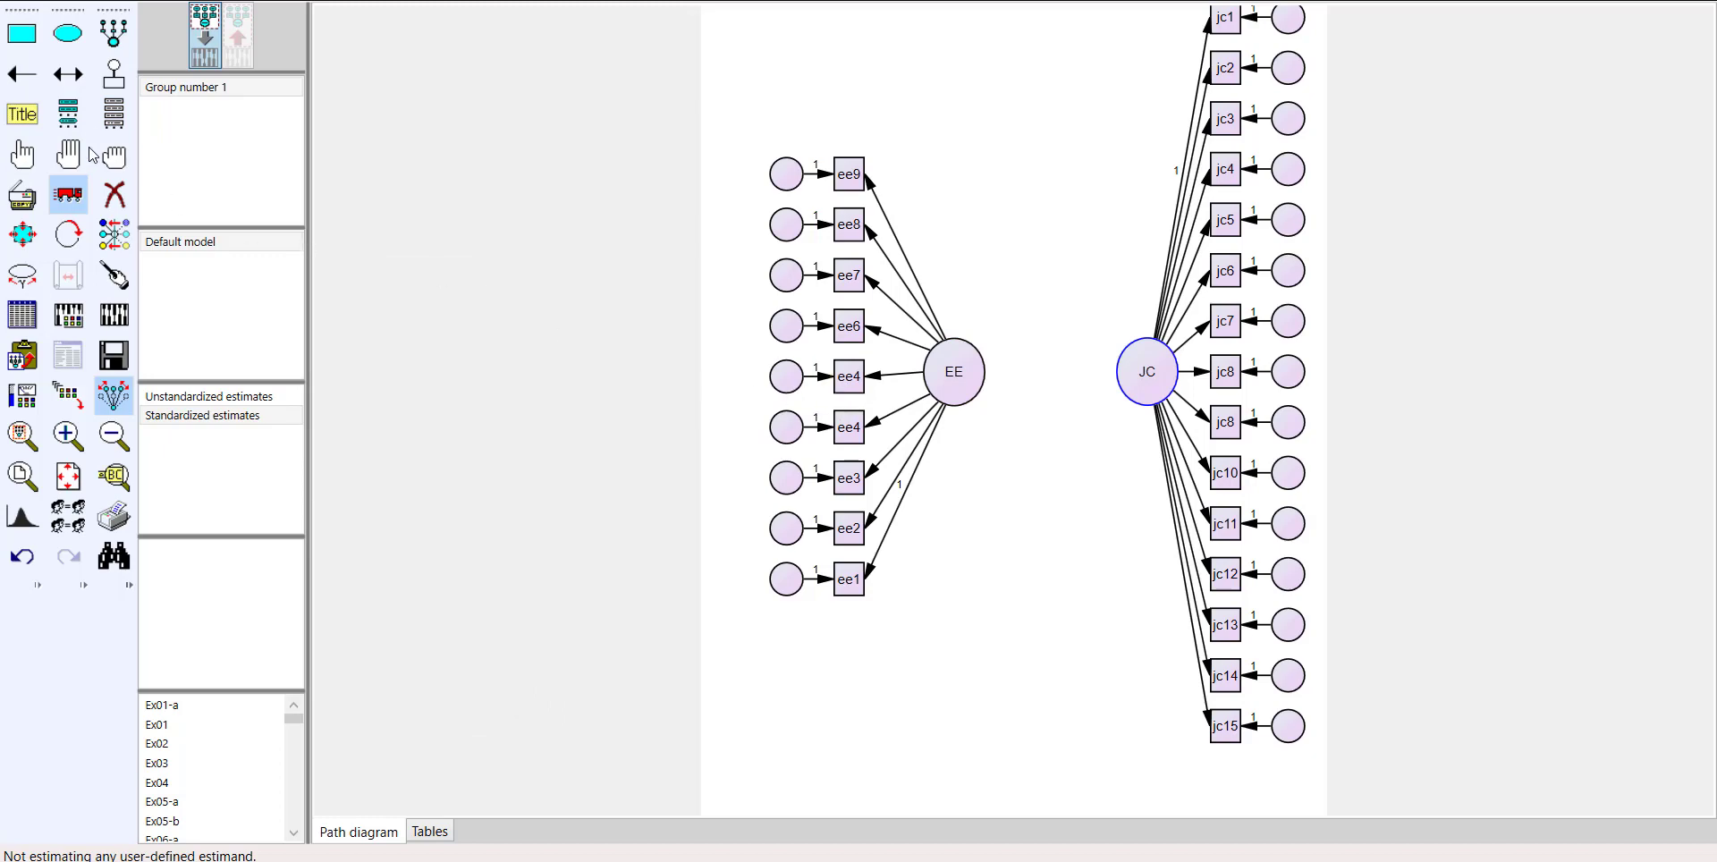
{"action": "left_click", "coordinate": [22, 73]}
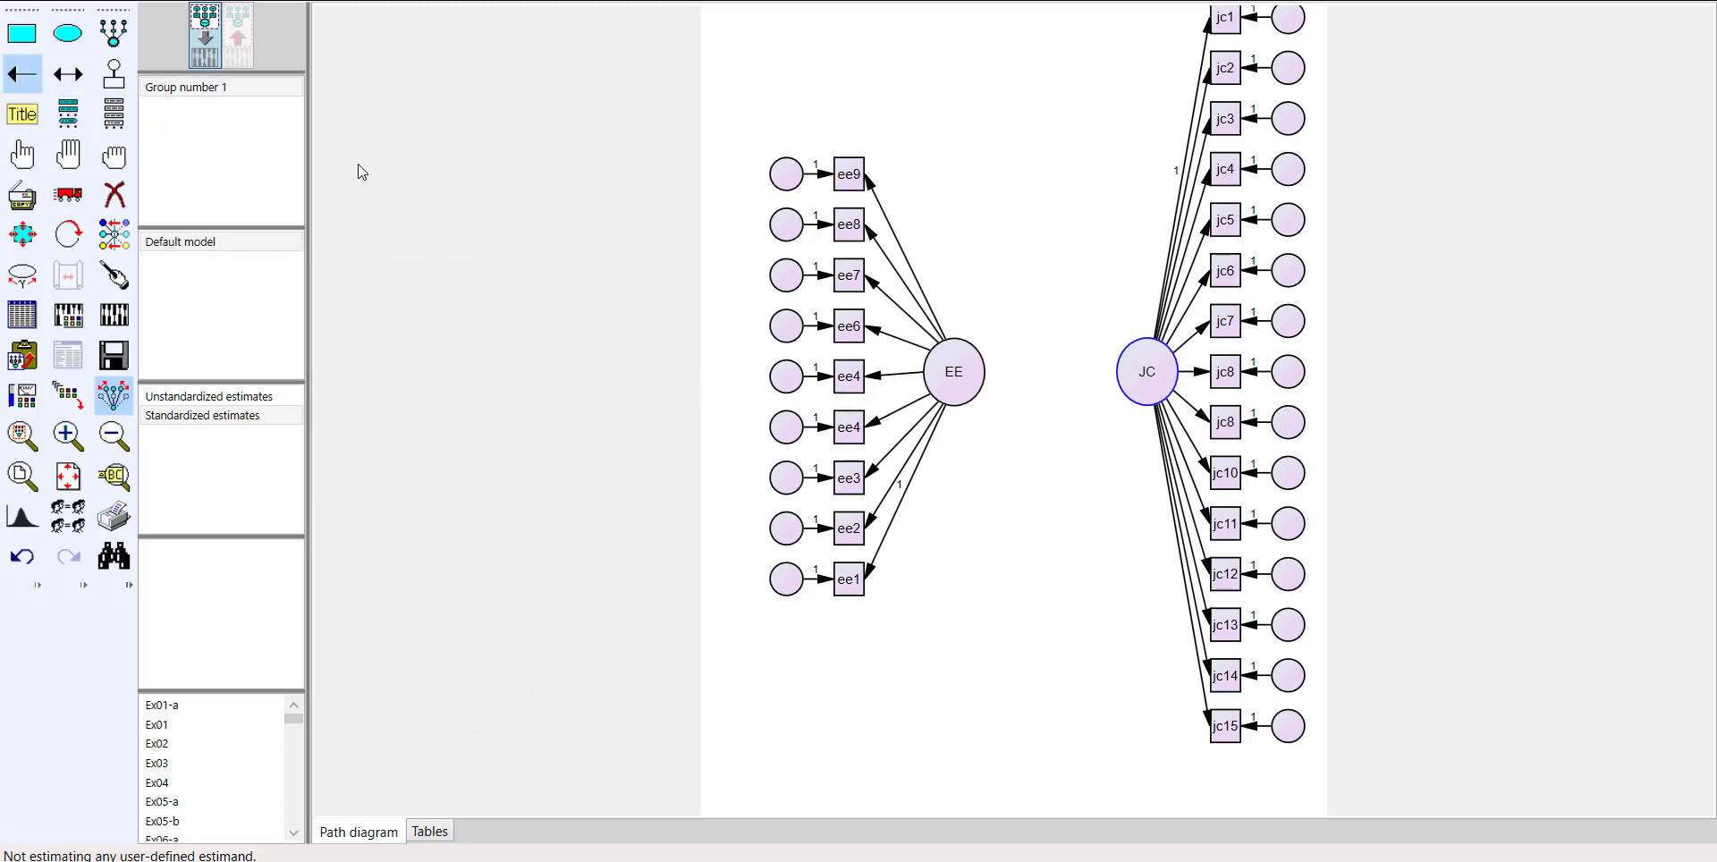
{"action": "left_click_drag", "start_coordinate": [977, 381], "coordinate": [1165, 376]}
Step: Name all unobserved error variables automatically with the Name Unobserved Variables plugin
{"action": "left_click", "coordinate": [303, 2]}
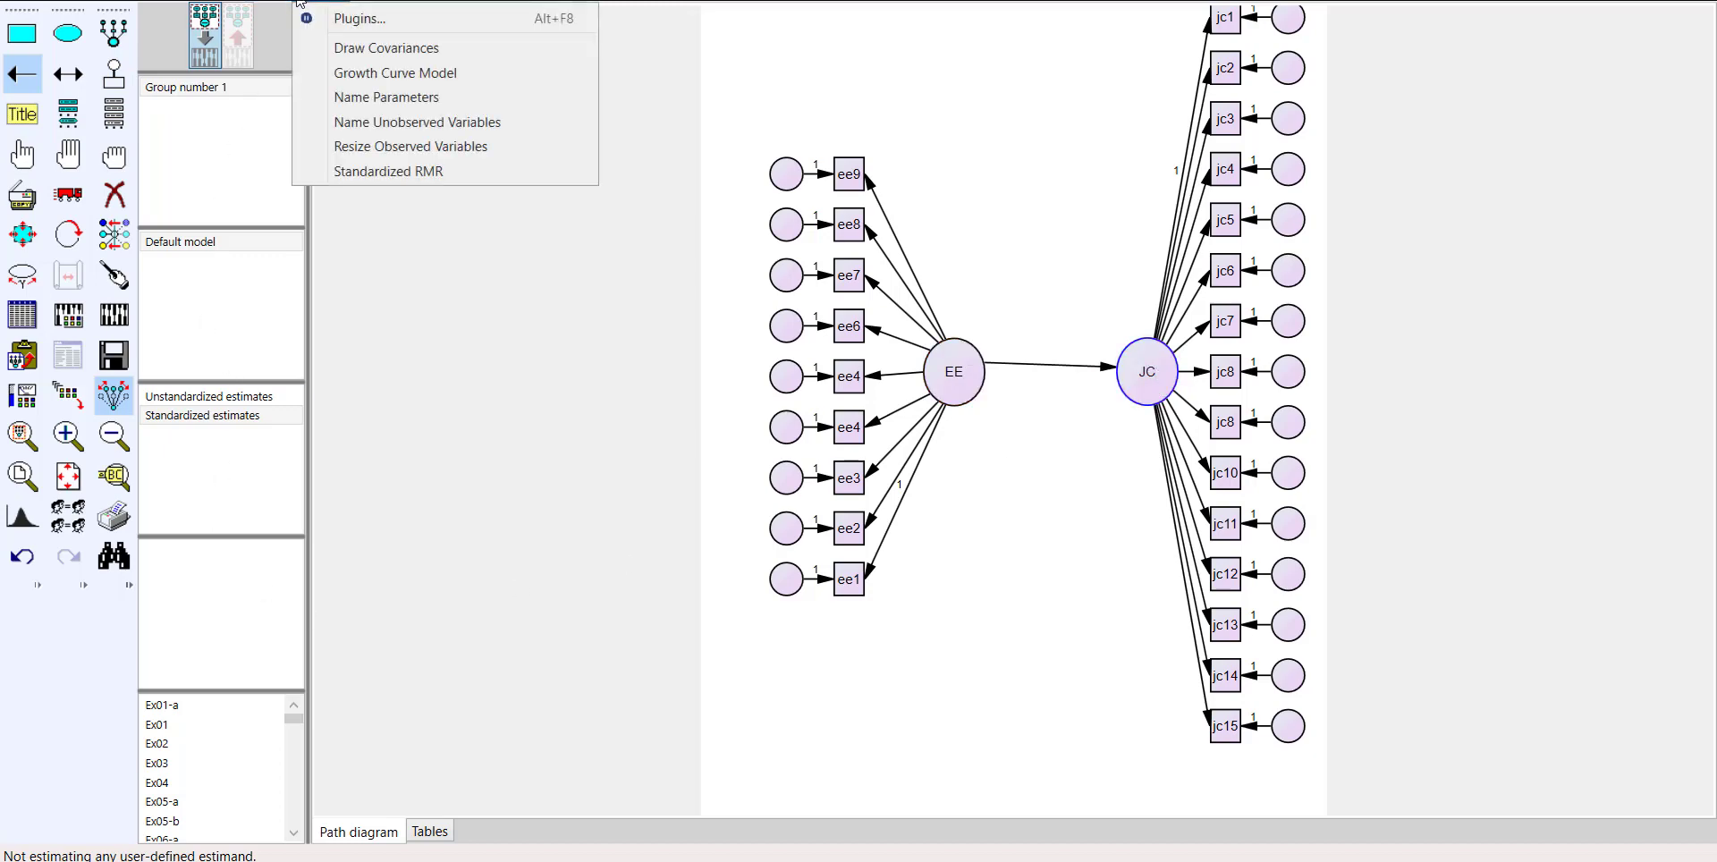
{"action": "left_click", "coordinate": [370, 129]}
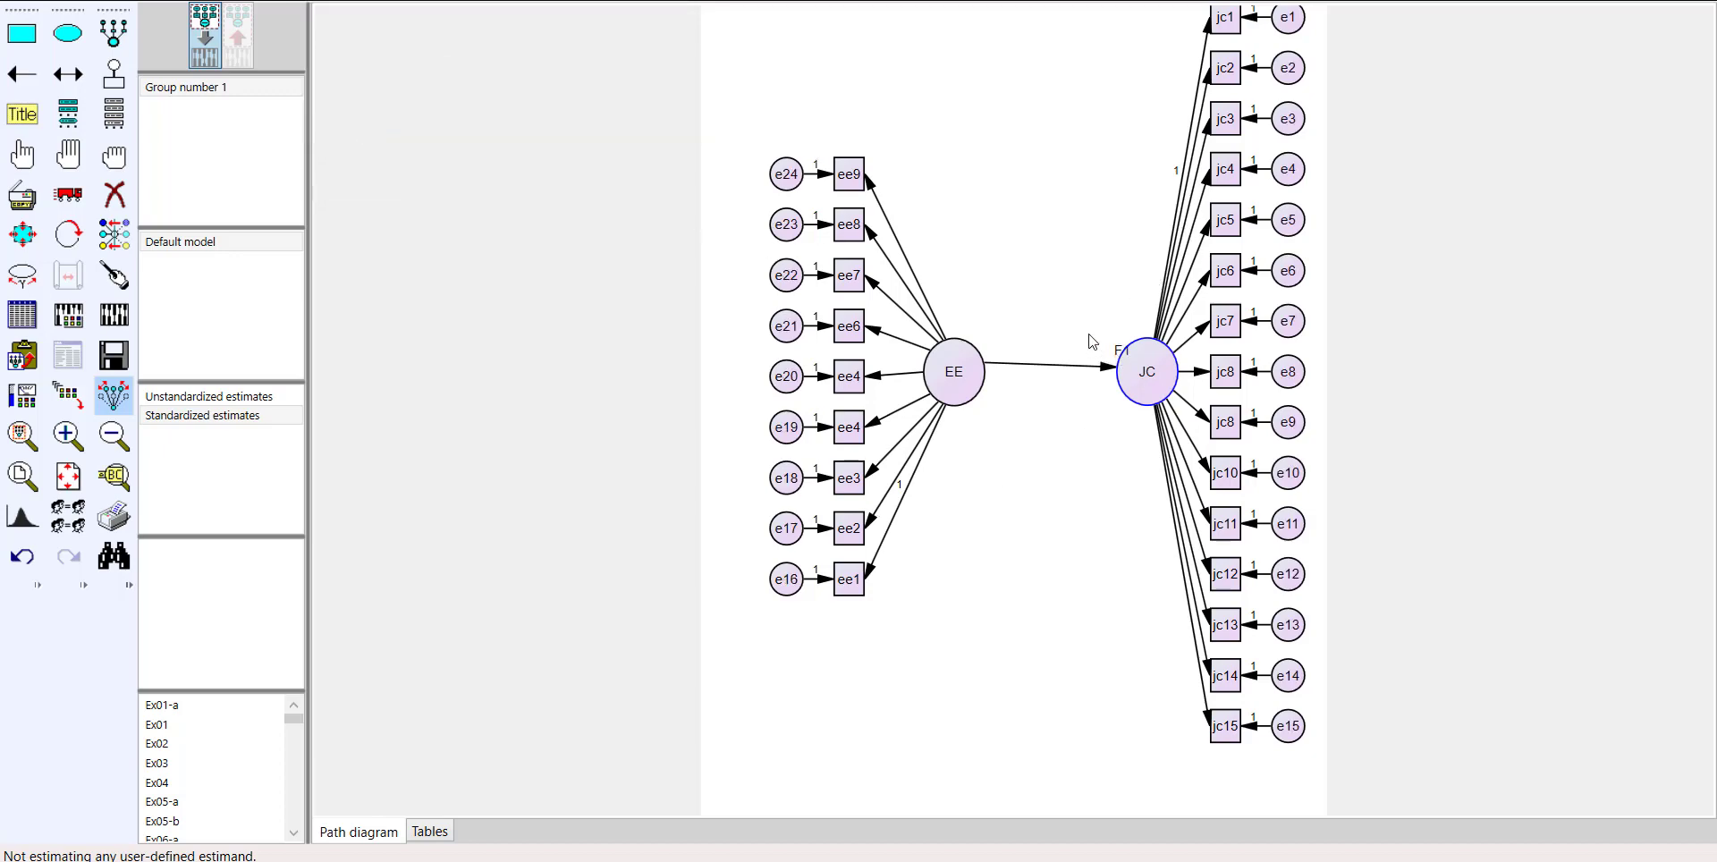
Step: Move JC and its indicators down, away from the stray F1 label, and clear that label's variable name
{"action": "left_click", "coordinate": [68, 194]}
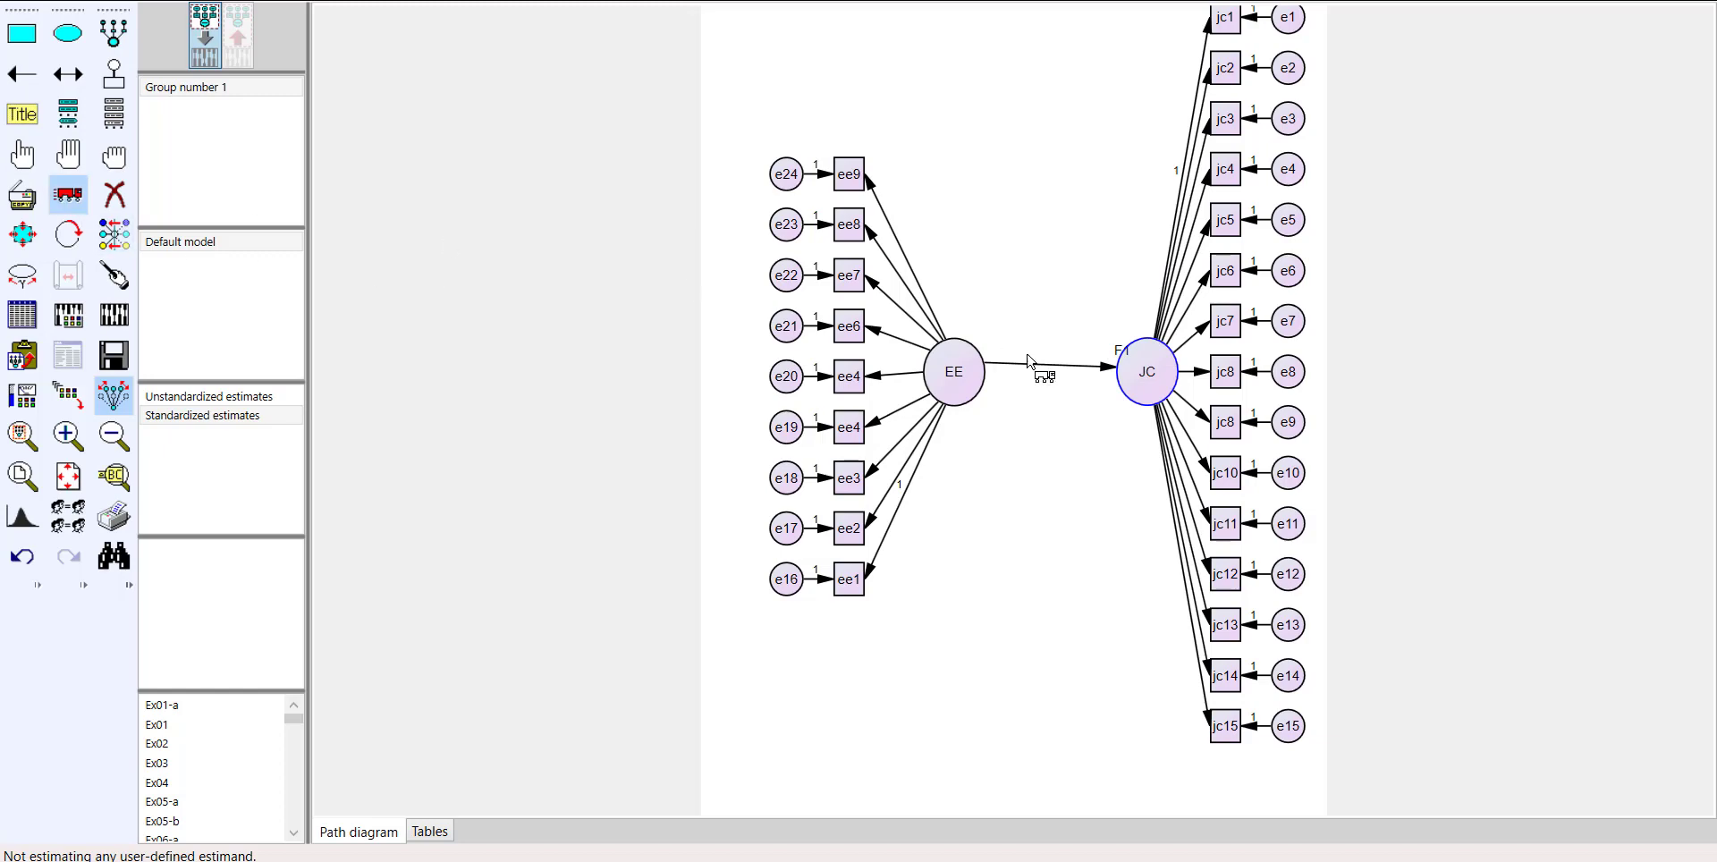
{"action": "left_click_drag", "start_coordinate": [1160, 388], "coordinate": [1164, 444]}
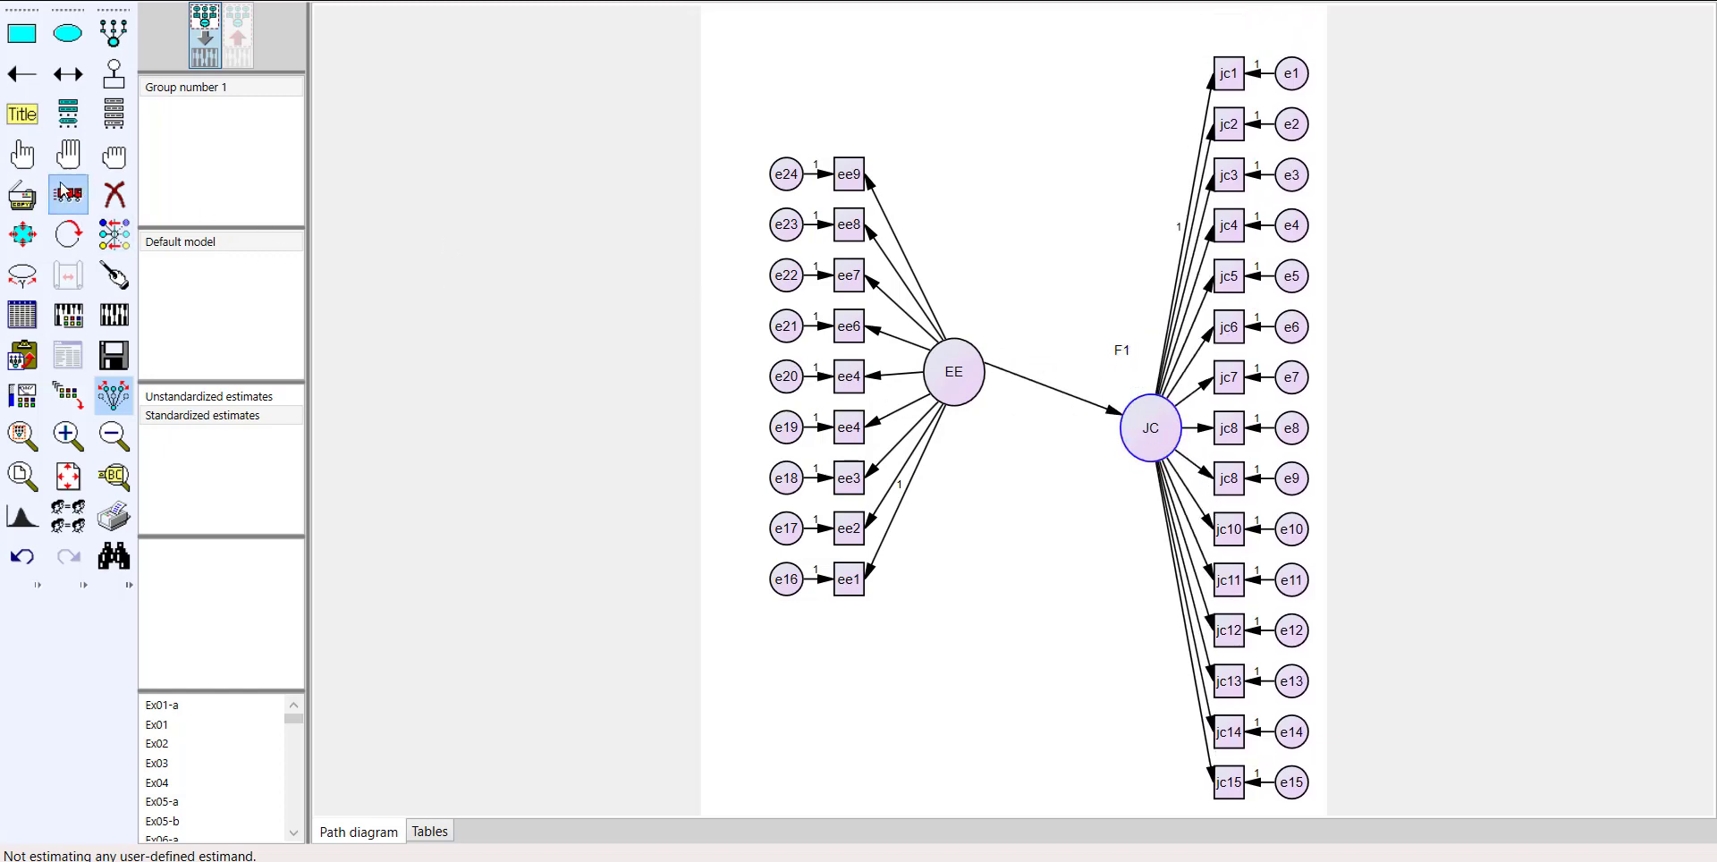
{"action": "left_click", "coordinate": [26, 166]}
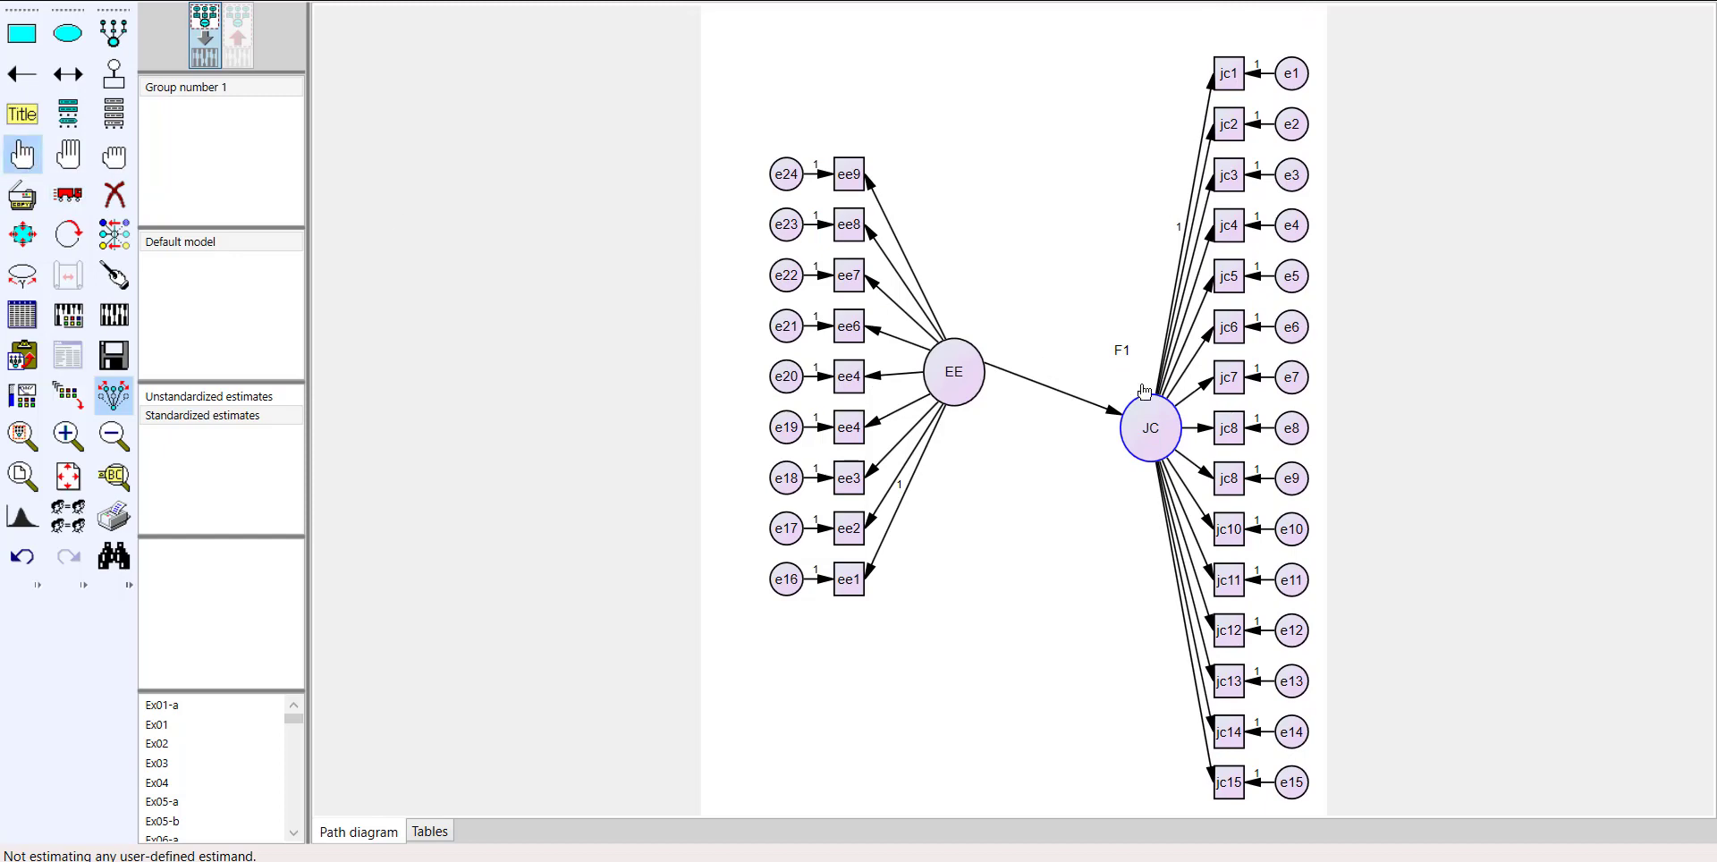
{"action": "double_click", "coordinate": [1119, 360]}
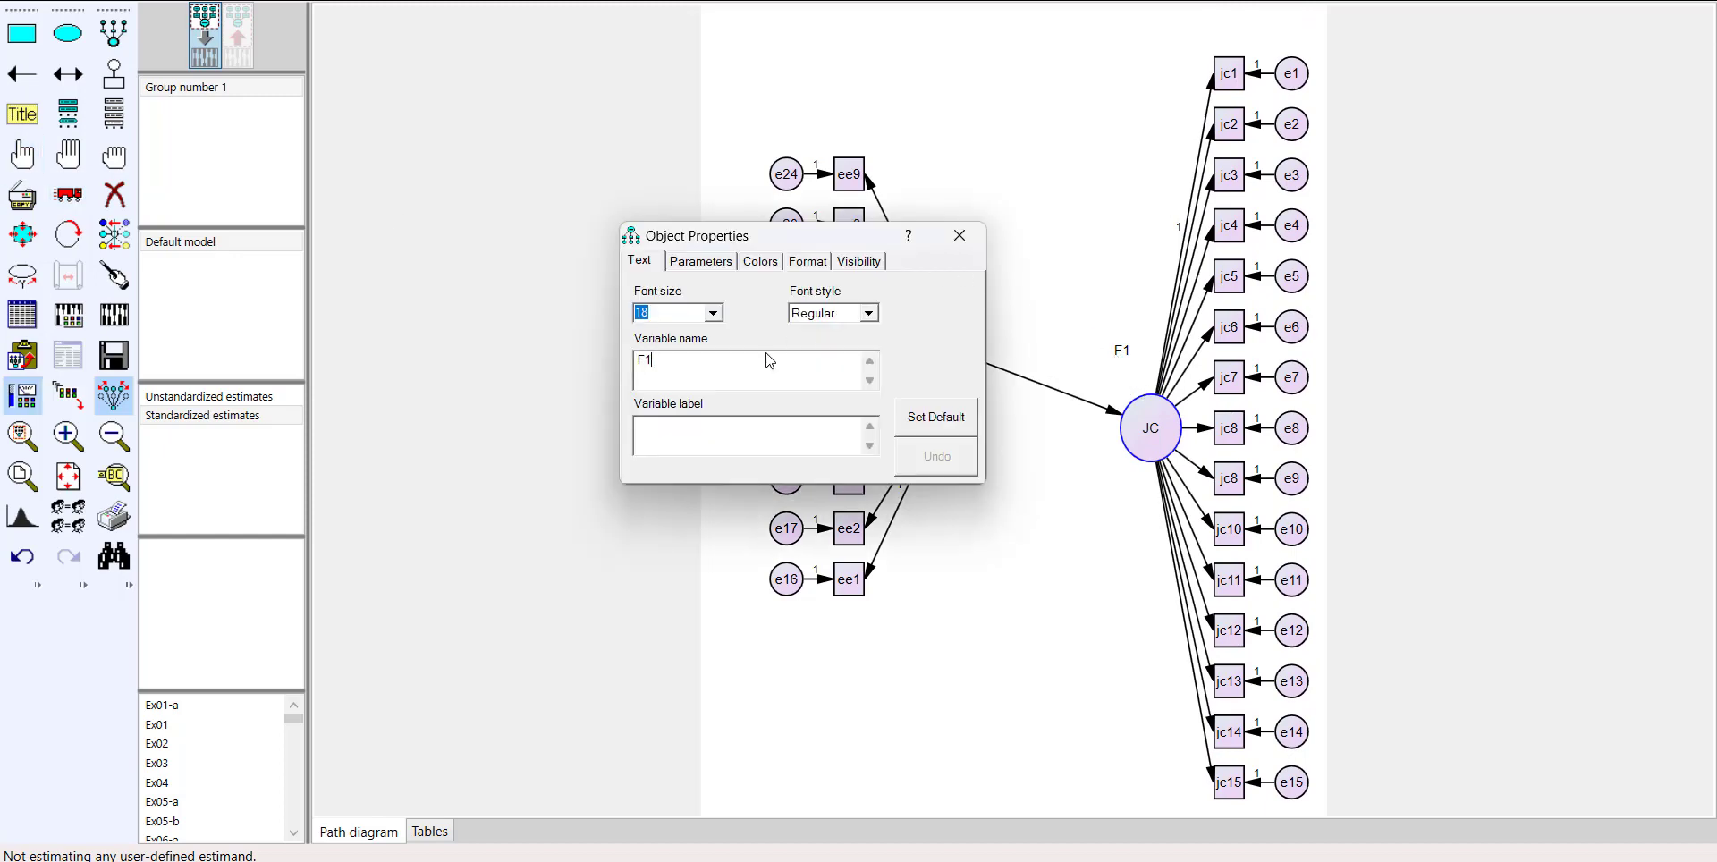
{"action": "key", "text": "BackSpace"}
{"action": "key", "text": "BackSpace"}
{"action": "type", "text": "EE"}
{"action": "left_click", "coordinate": [960, 236]}
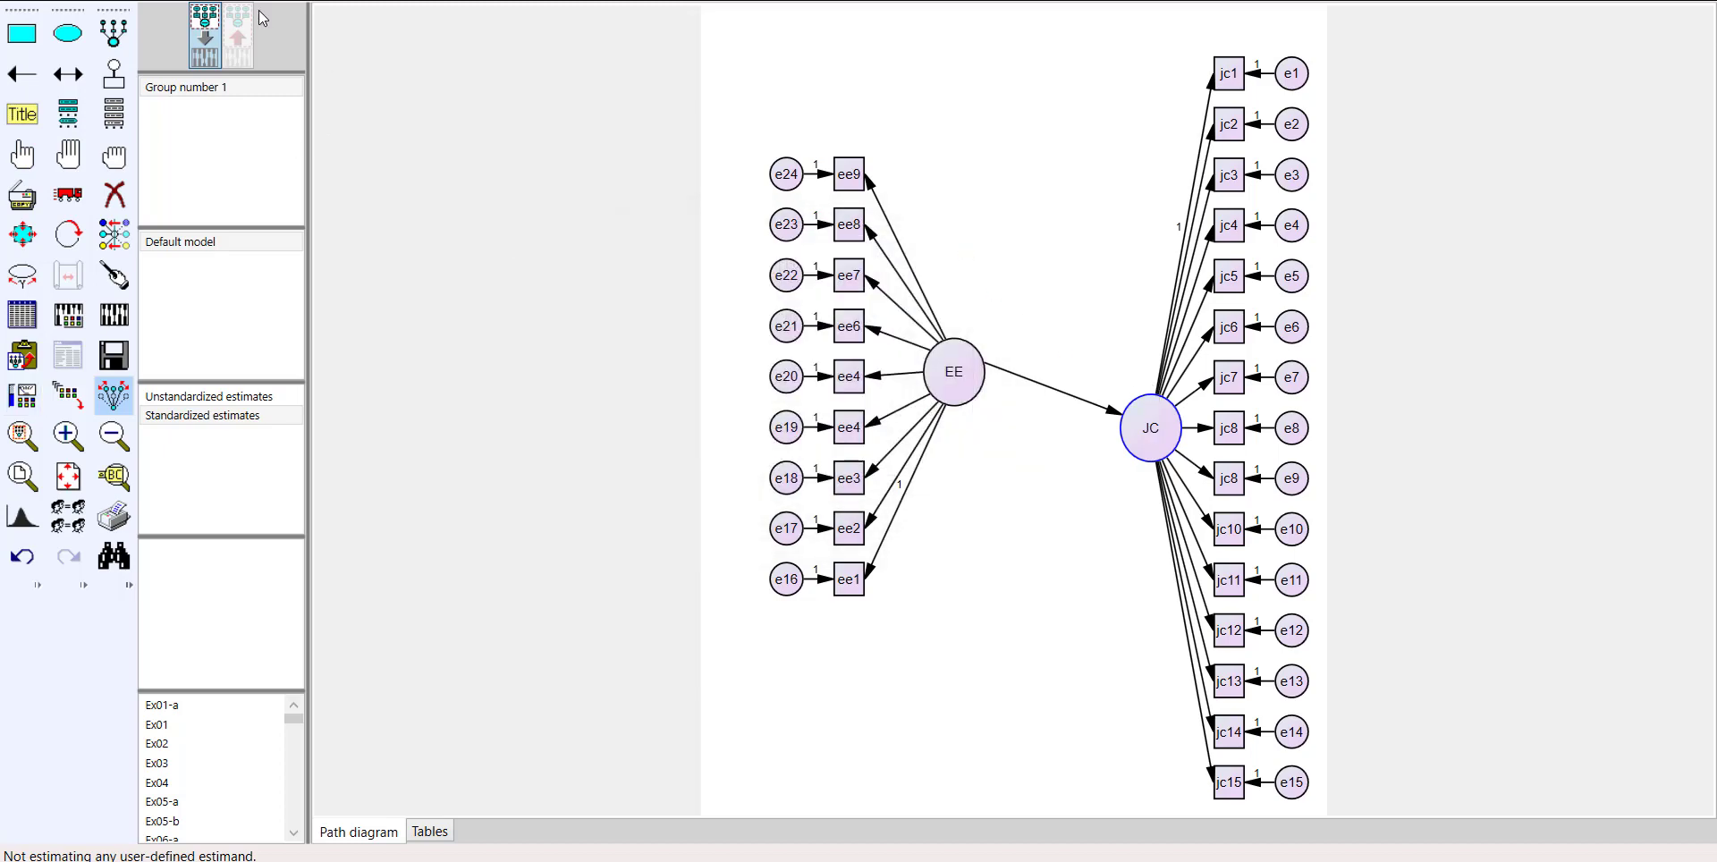
{"action": "left_click", "coordinate": [227, 1]}
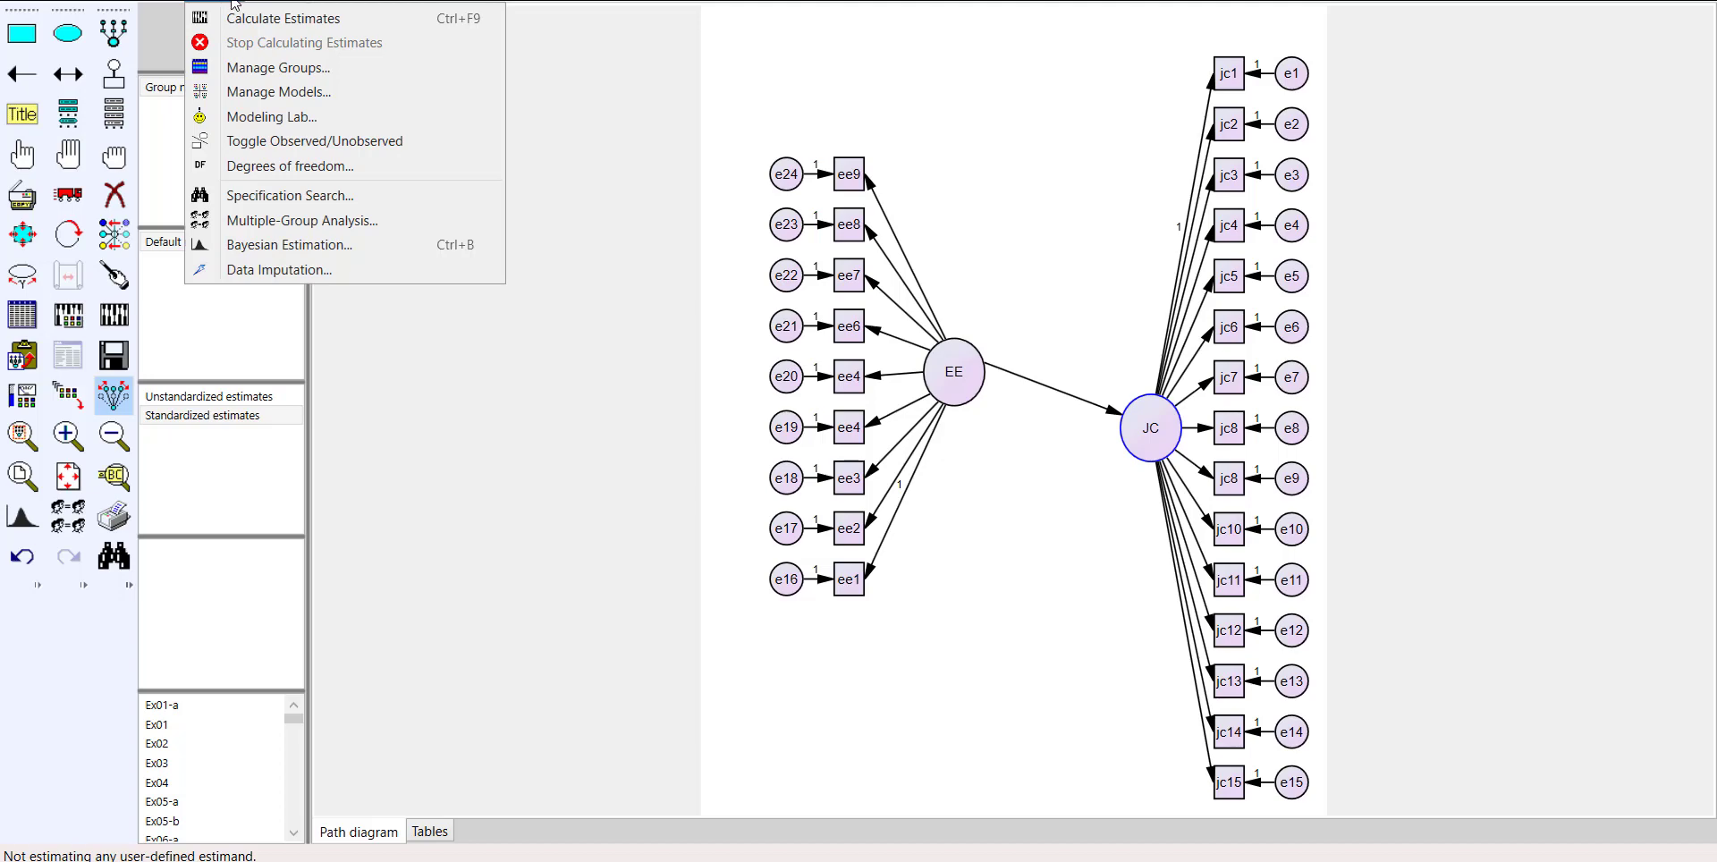
{"action": "mouse_move", "coordinate": [262, 2]}
{"action": "left_click", "coordinate": [272, 15]}
{"action": "left_click", "coordinate": [274, 3]}
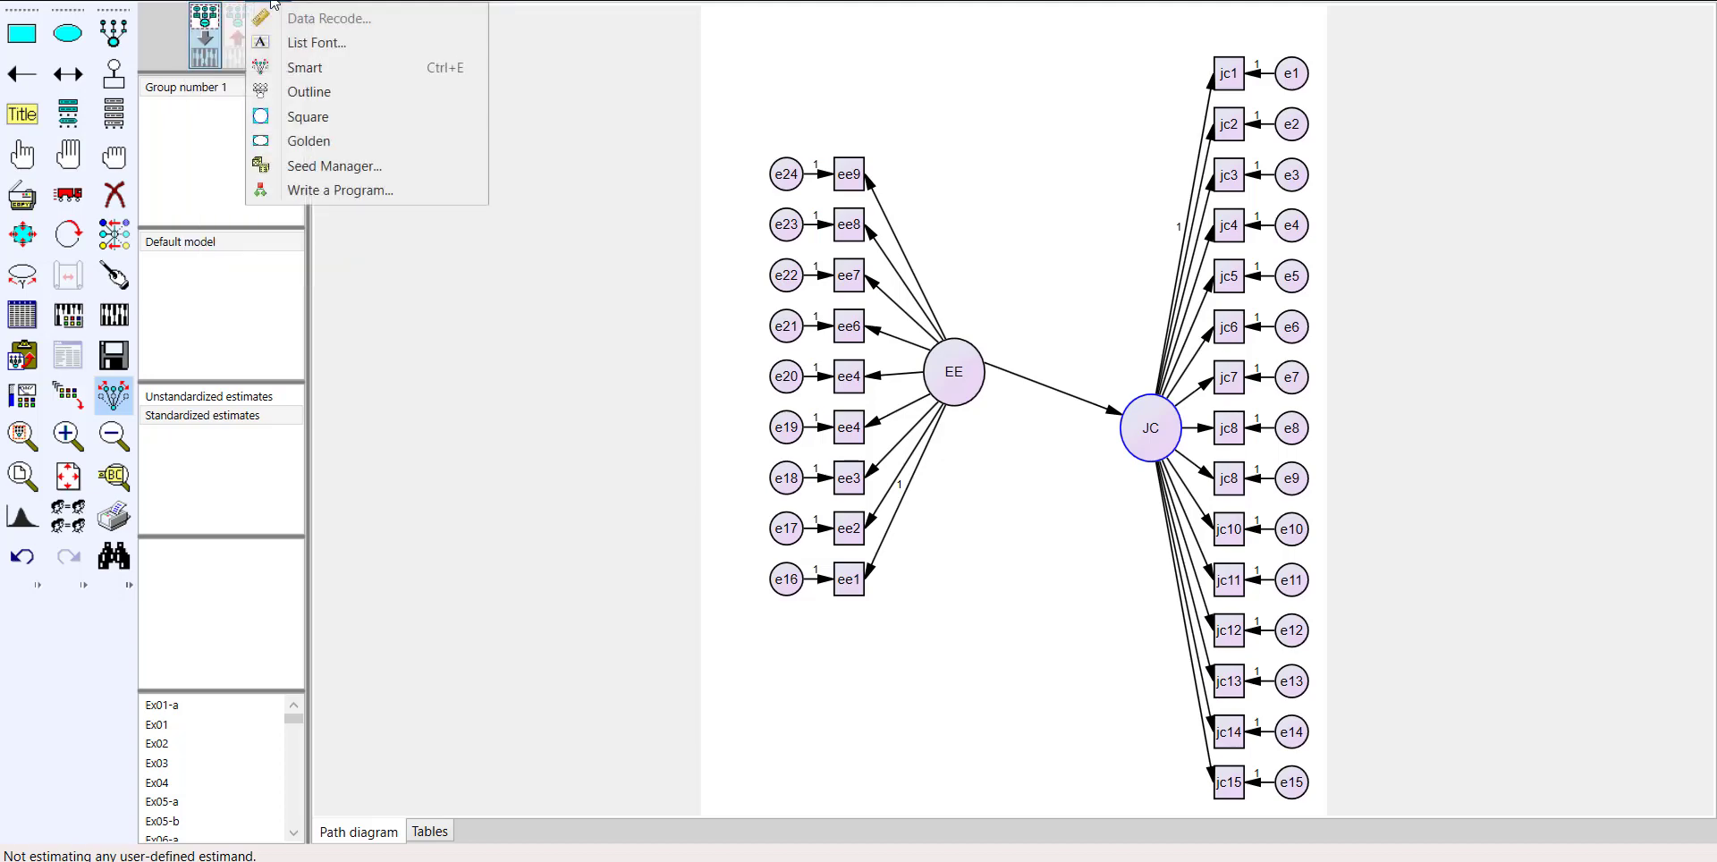
{"action": "mouse_move", "coordinate": [321, 2]}
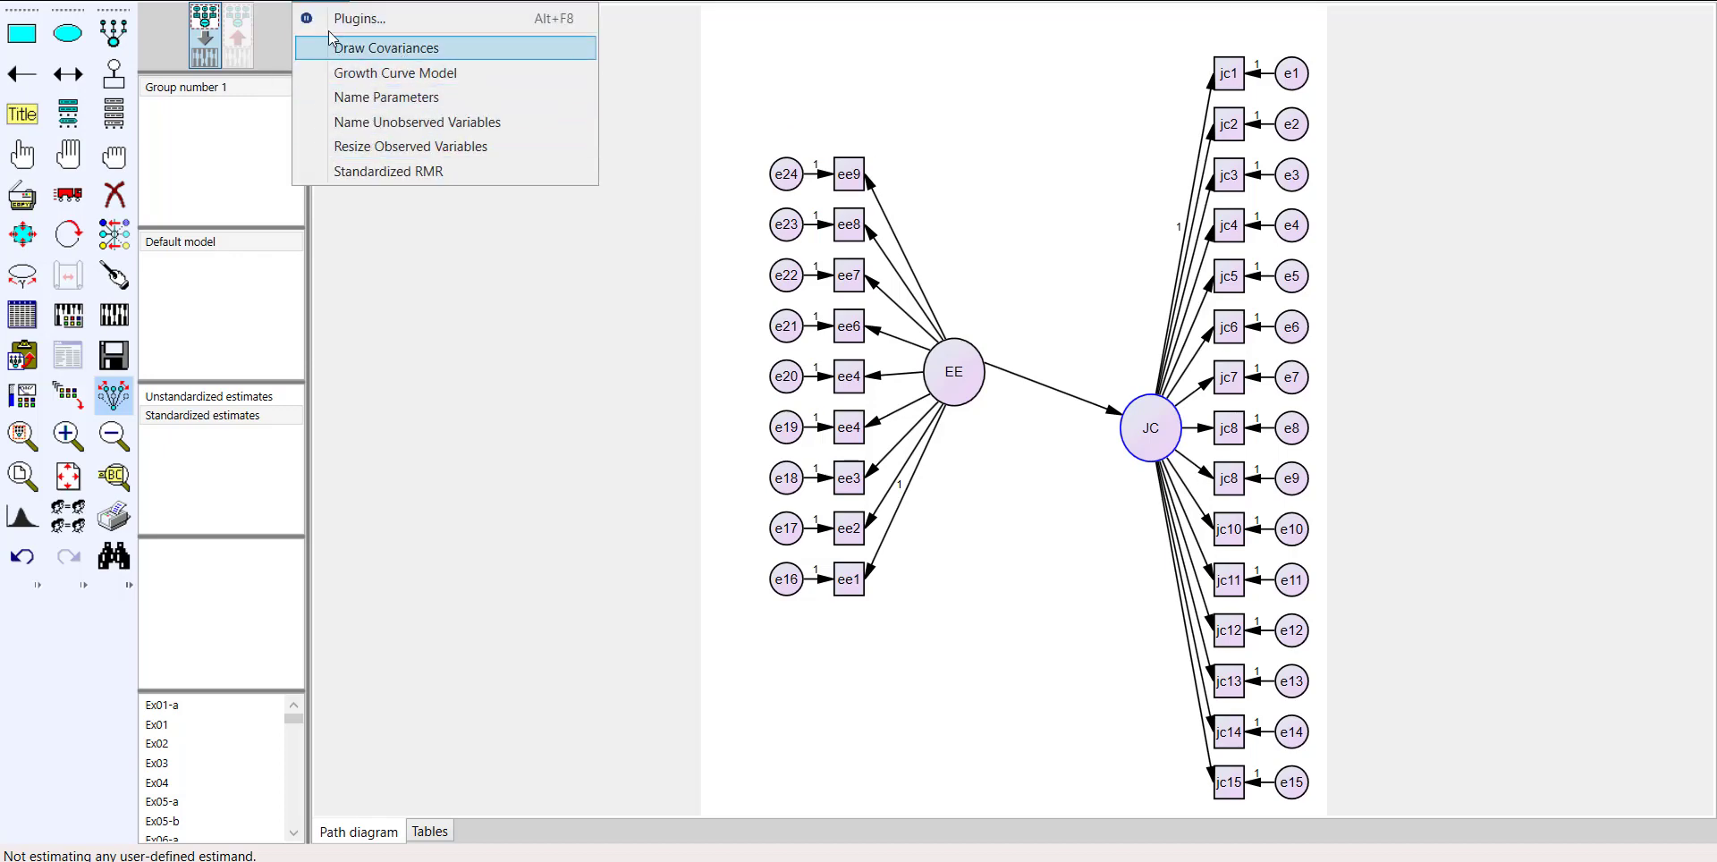
{"action": "mouse_move", "coordinate": [221, 2]}
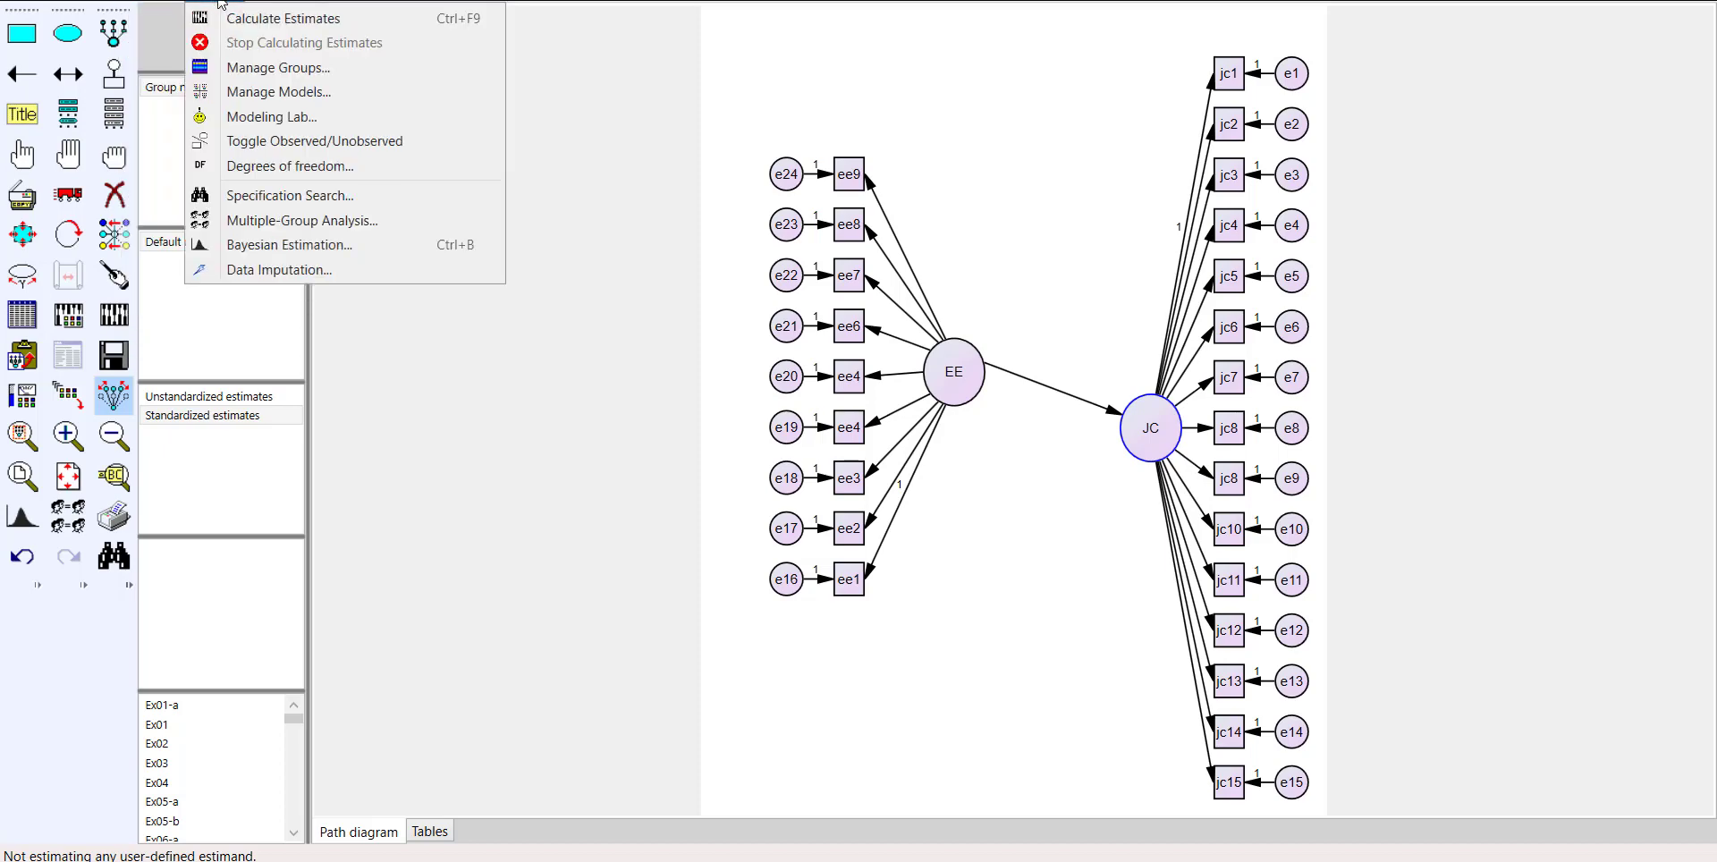
{"action": "left_click", "coordinate": [1448, 59]}
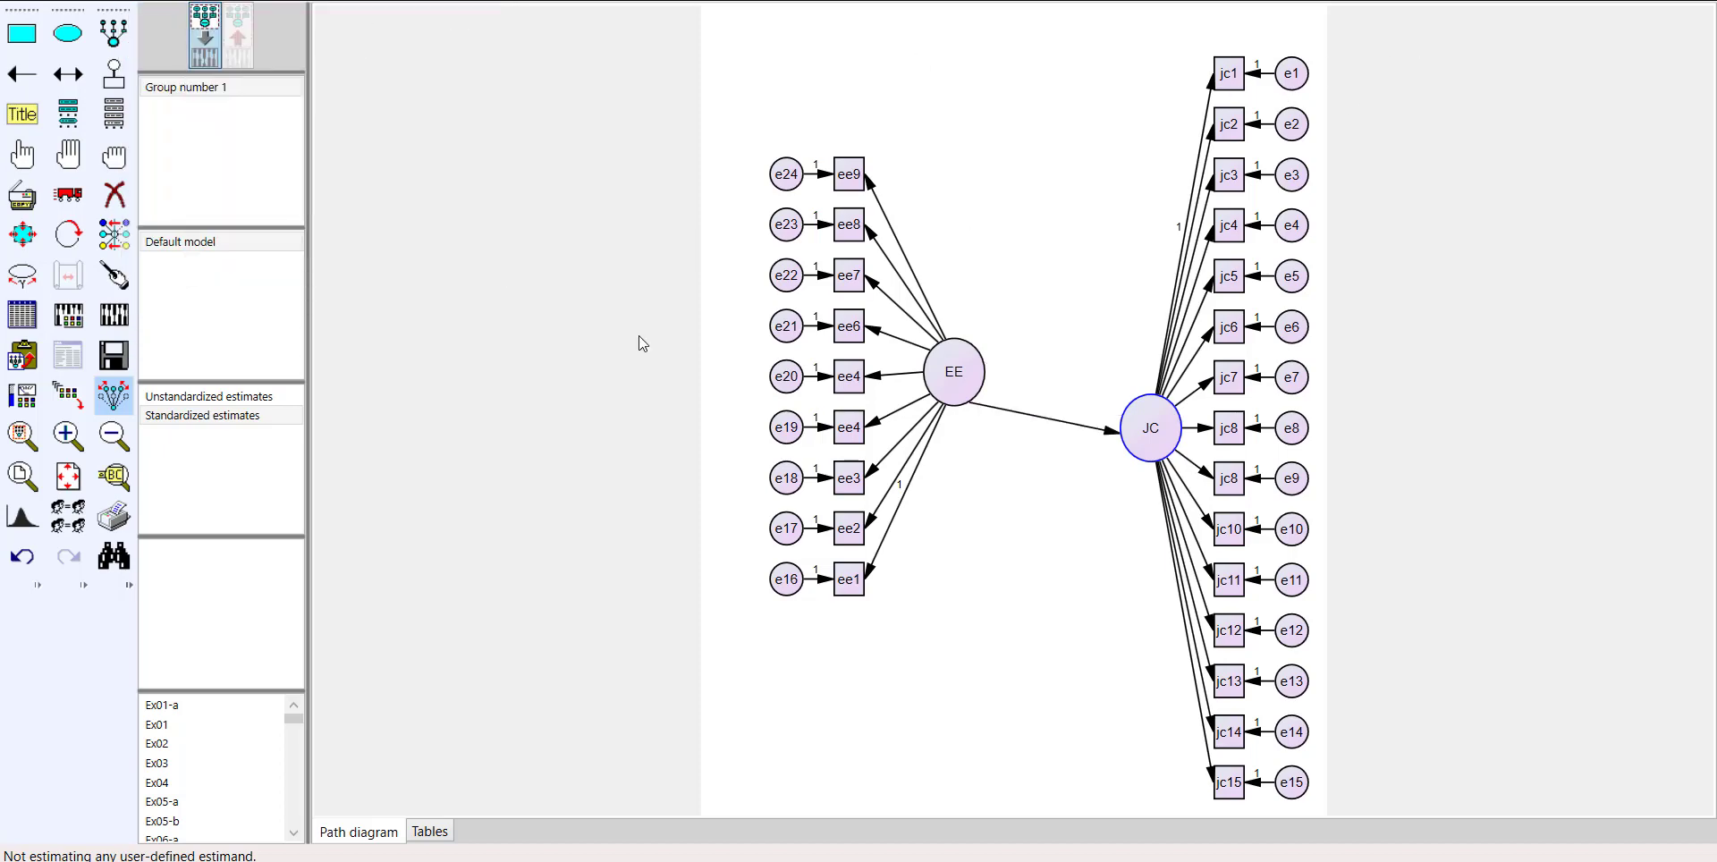
Step: Enable estimation of means and intercepts in the analysis properties, keeping Maximum likelihood as the discrepancy method
{"action": "left_click", "coordinate": [68, 315]}
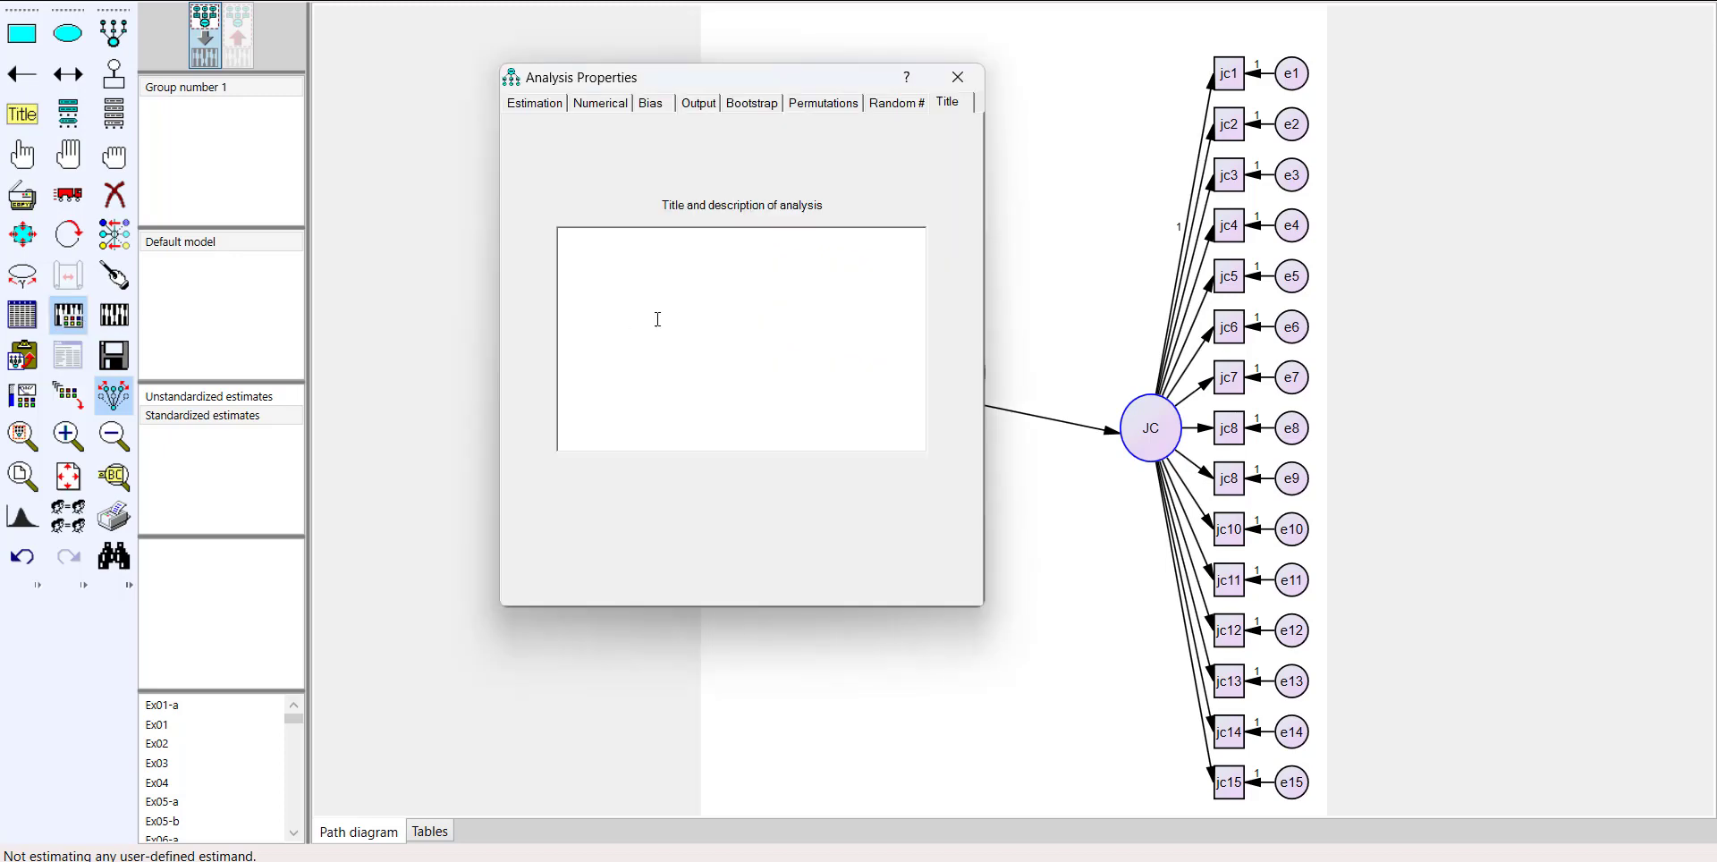
{"action": "left_click", "coordinate": [545, 104]}
{"action": "left_click", "coordinate": [789, 201]}
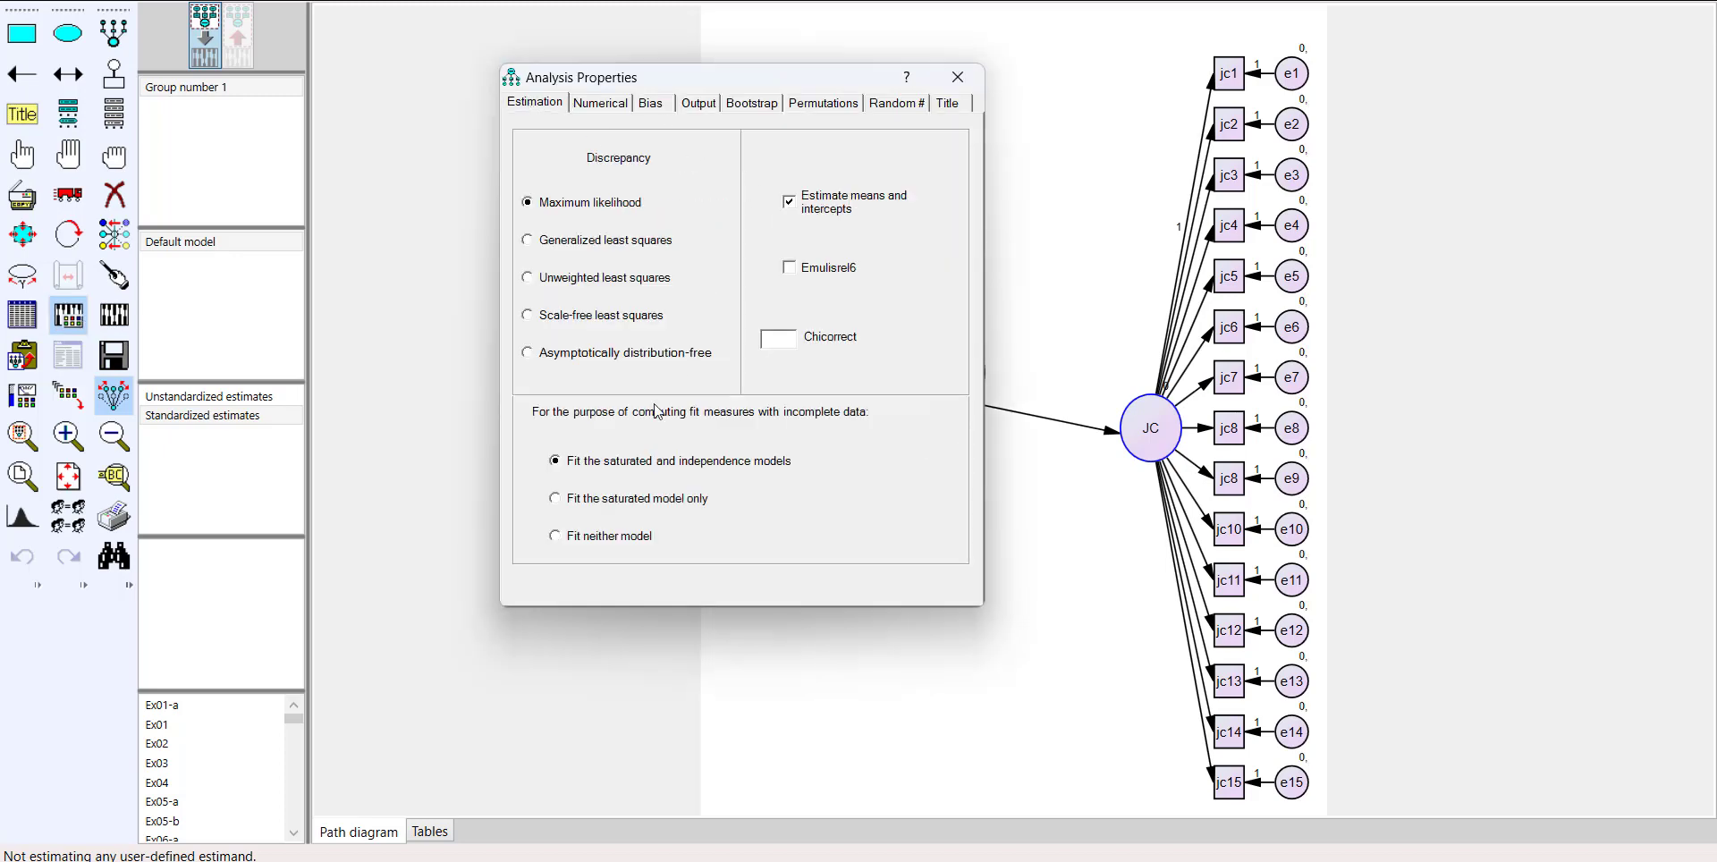
{"action": "left_click", "coordinate": [601, 103]}
{"action": "left_click", "coordinate": [953, 85]}
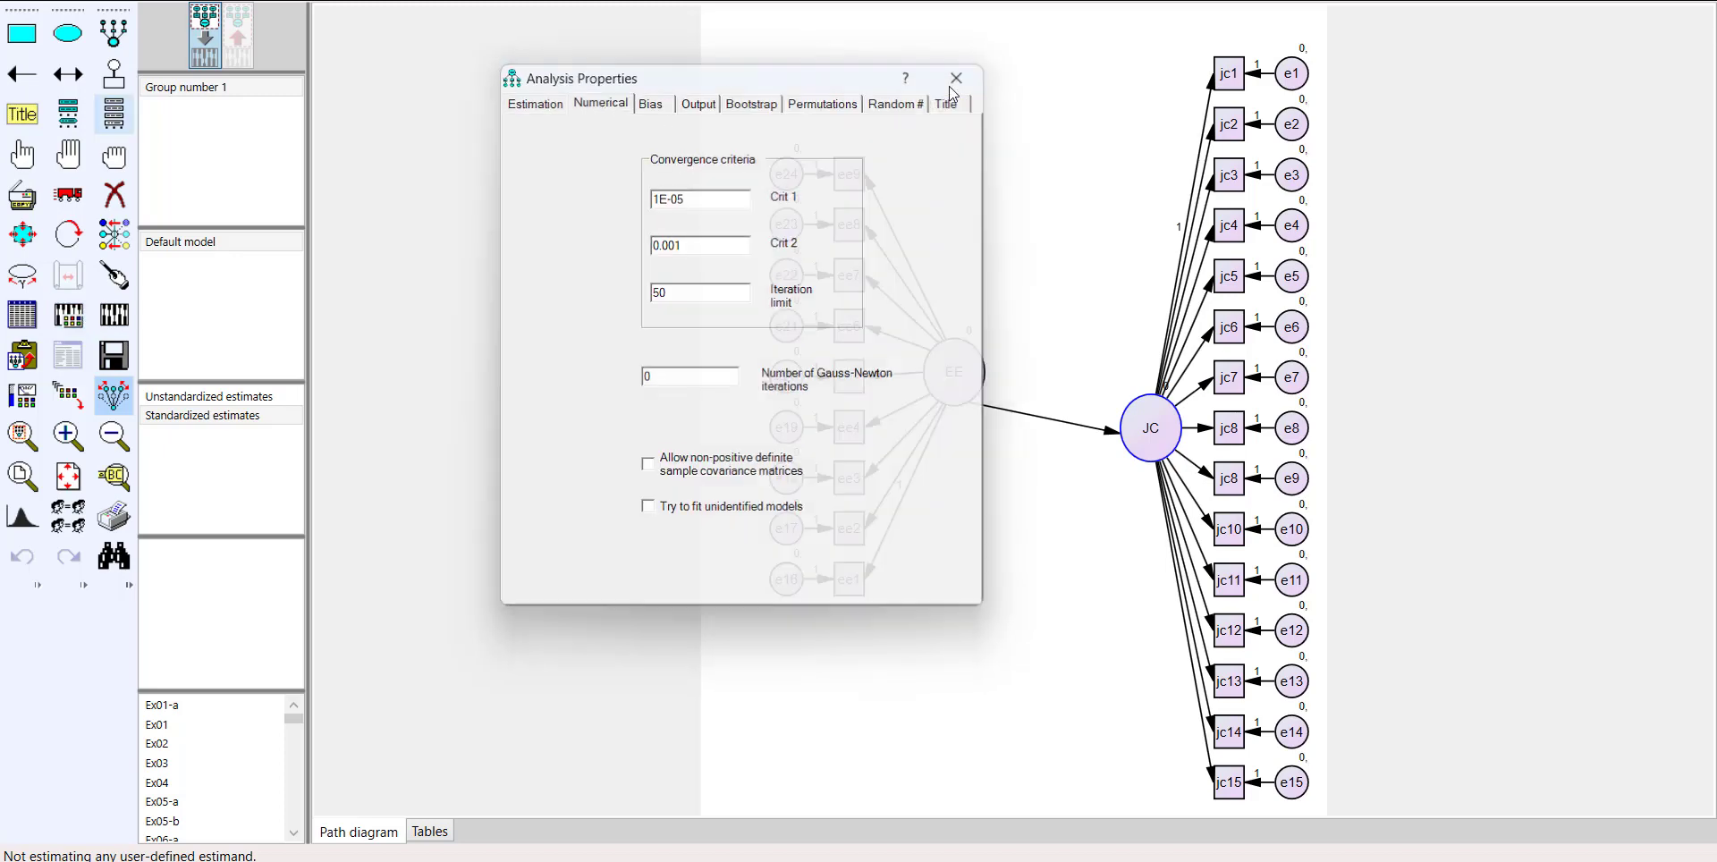
Step: Calculate the estimates, proceeding past the missing-residual warning for JC, and save the model as output in the Downloads folder
{"action": "left_click", "coordinate": [113, 315]}
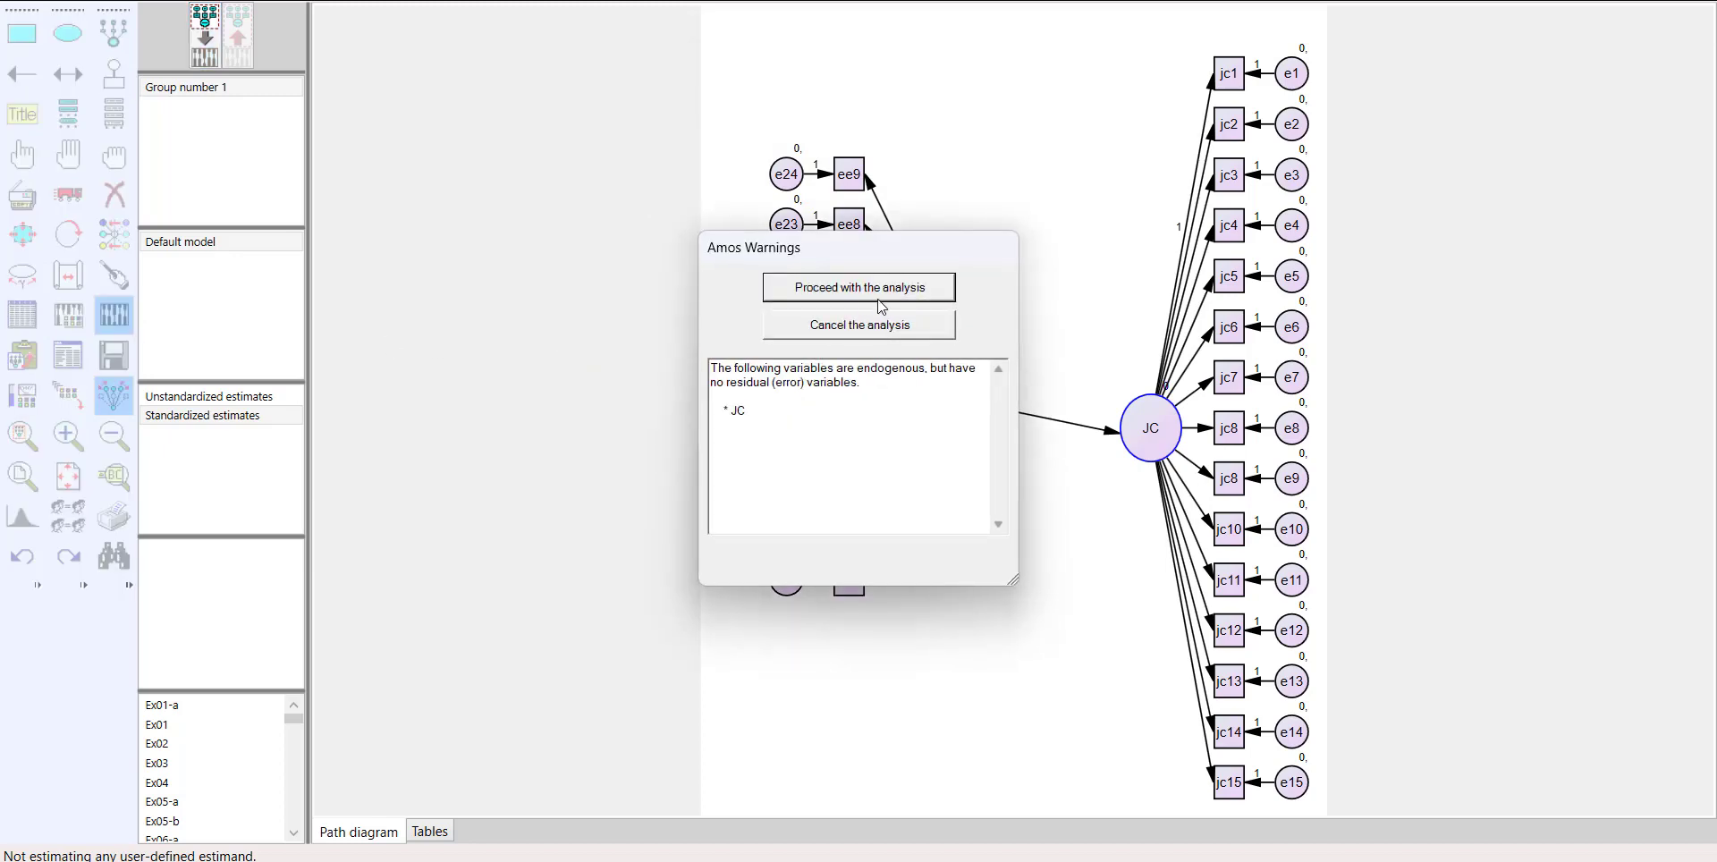
{"action": "left_click", "coordinate": [879, 298]}
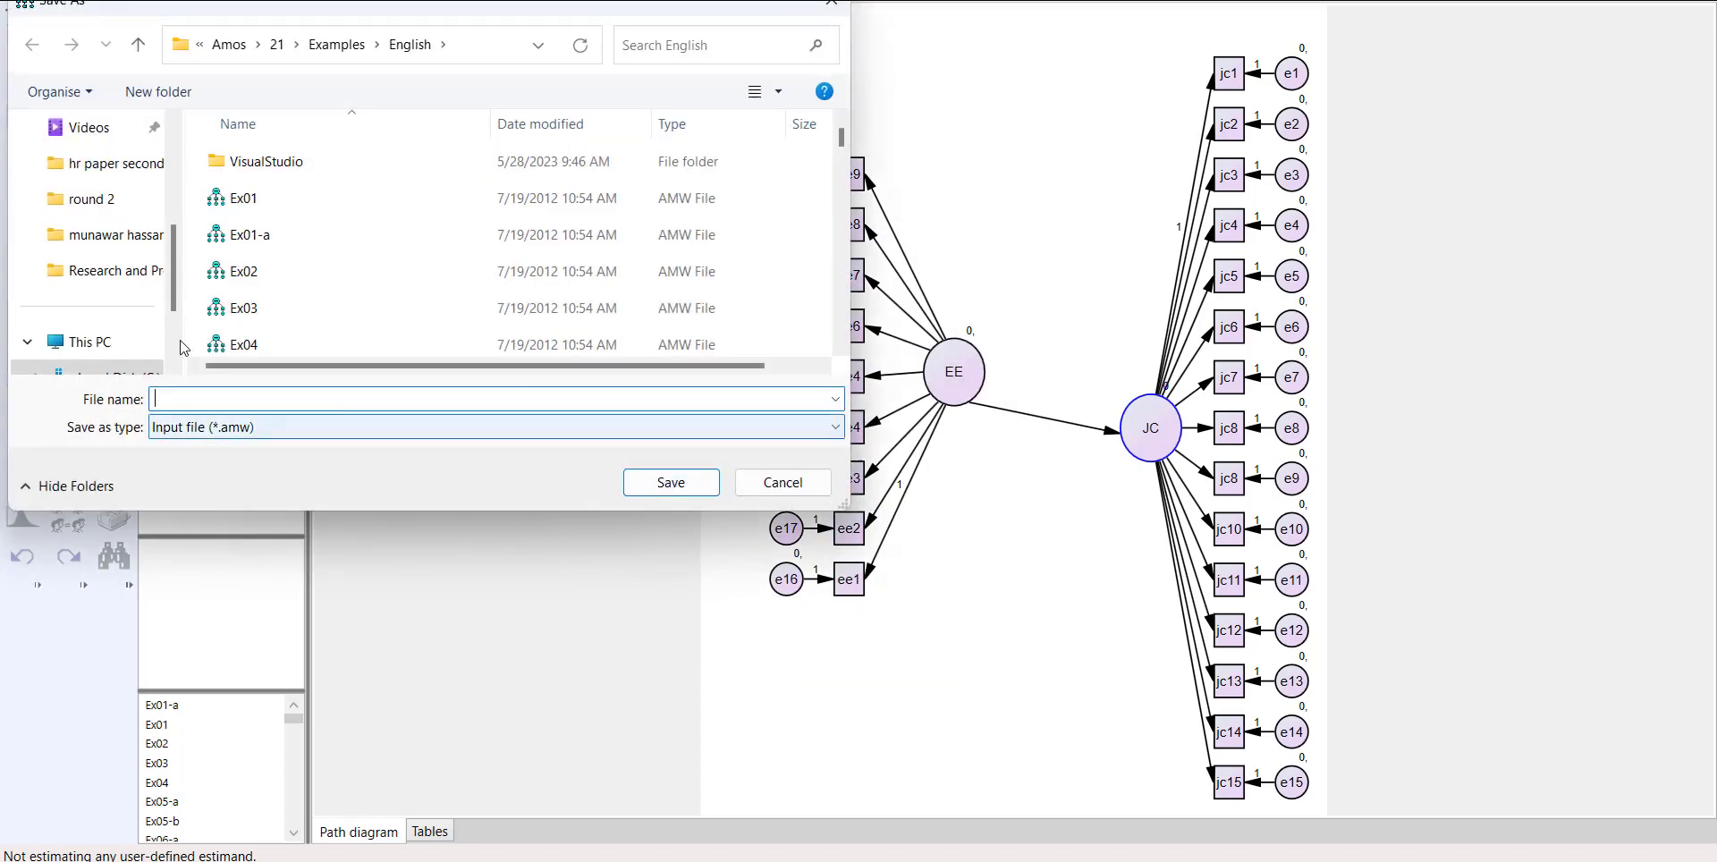
{"action": "scroll", "coordinate": [89, 250], "scroll_direction": "up", "scroll_amount": 5}
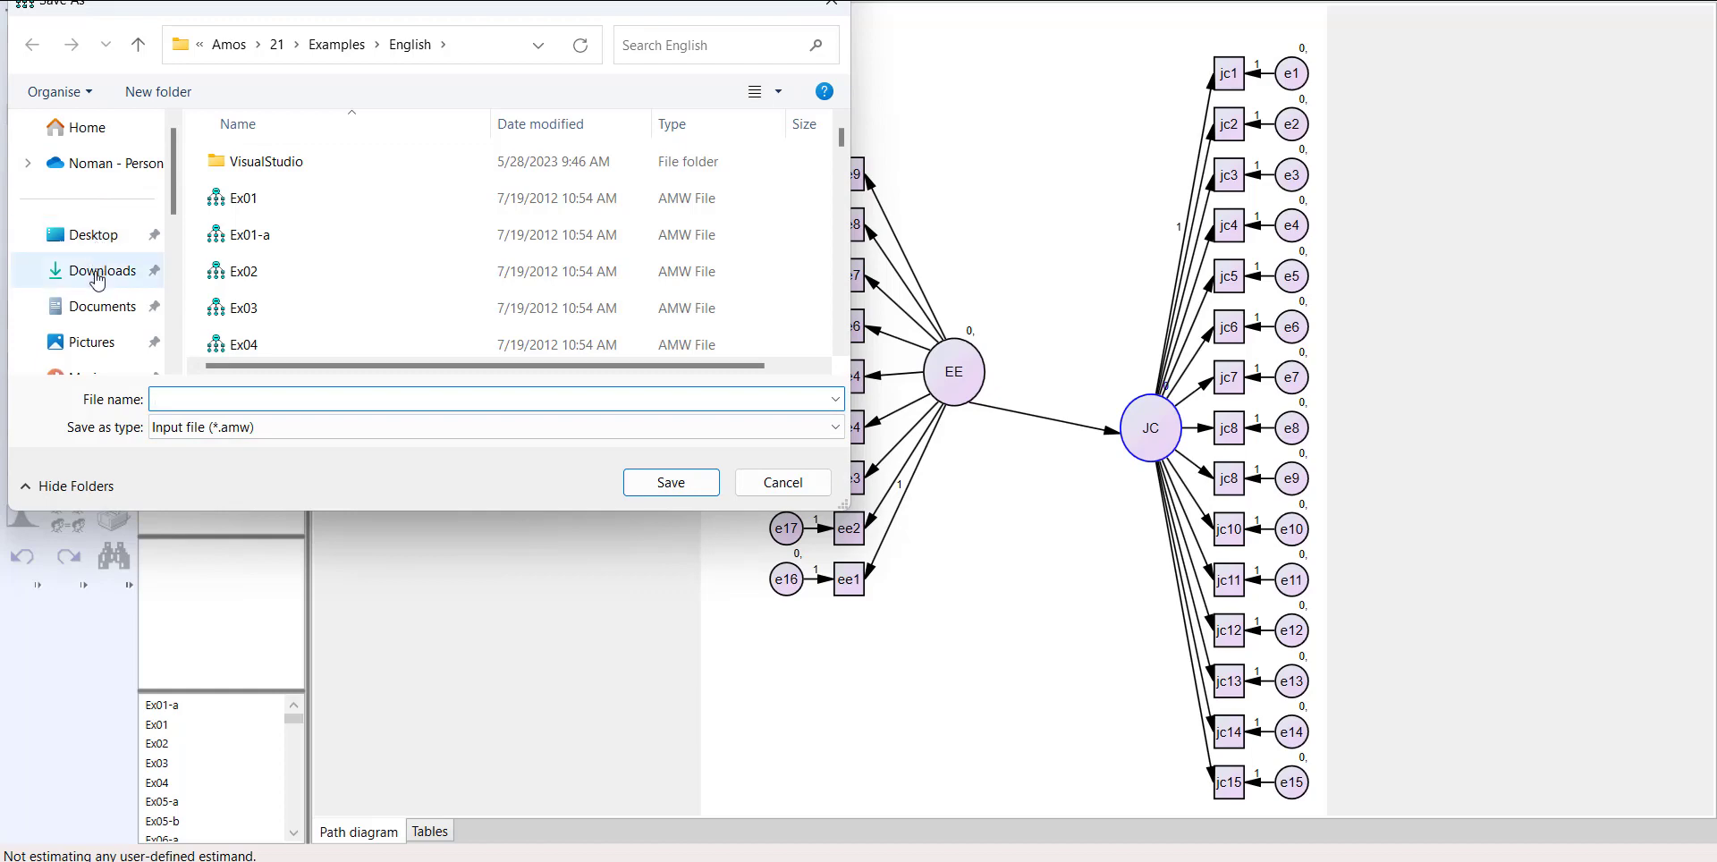
{"action": "left_click", "coordinate": [99, 271]}
{"action": "left_click", "coordinate": [194, 398]}
{"action": "type", "text": "output"}
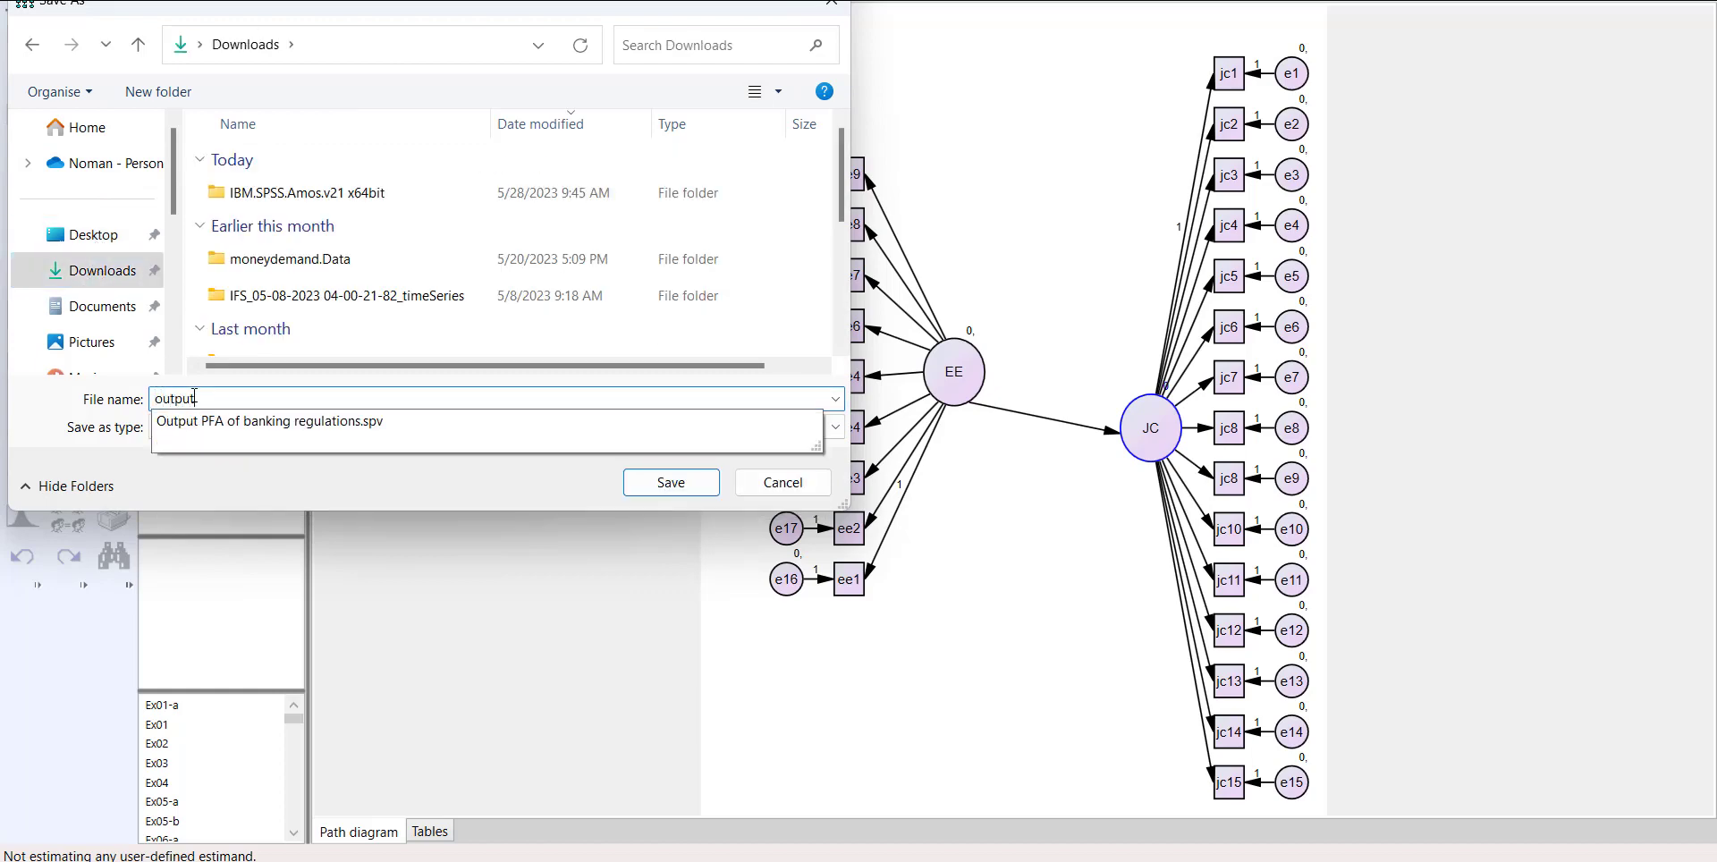
{"action": "key", "text": "Return"}
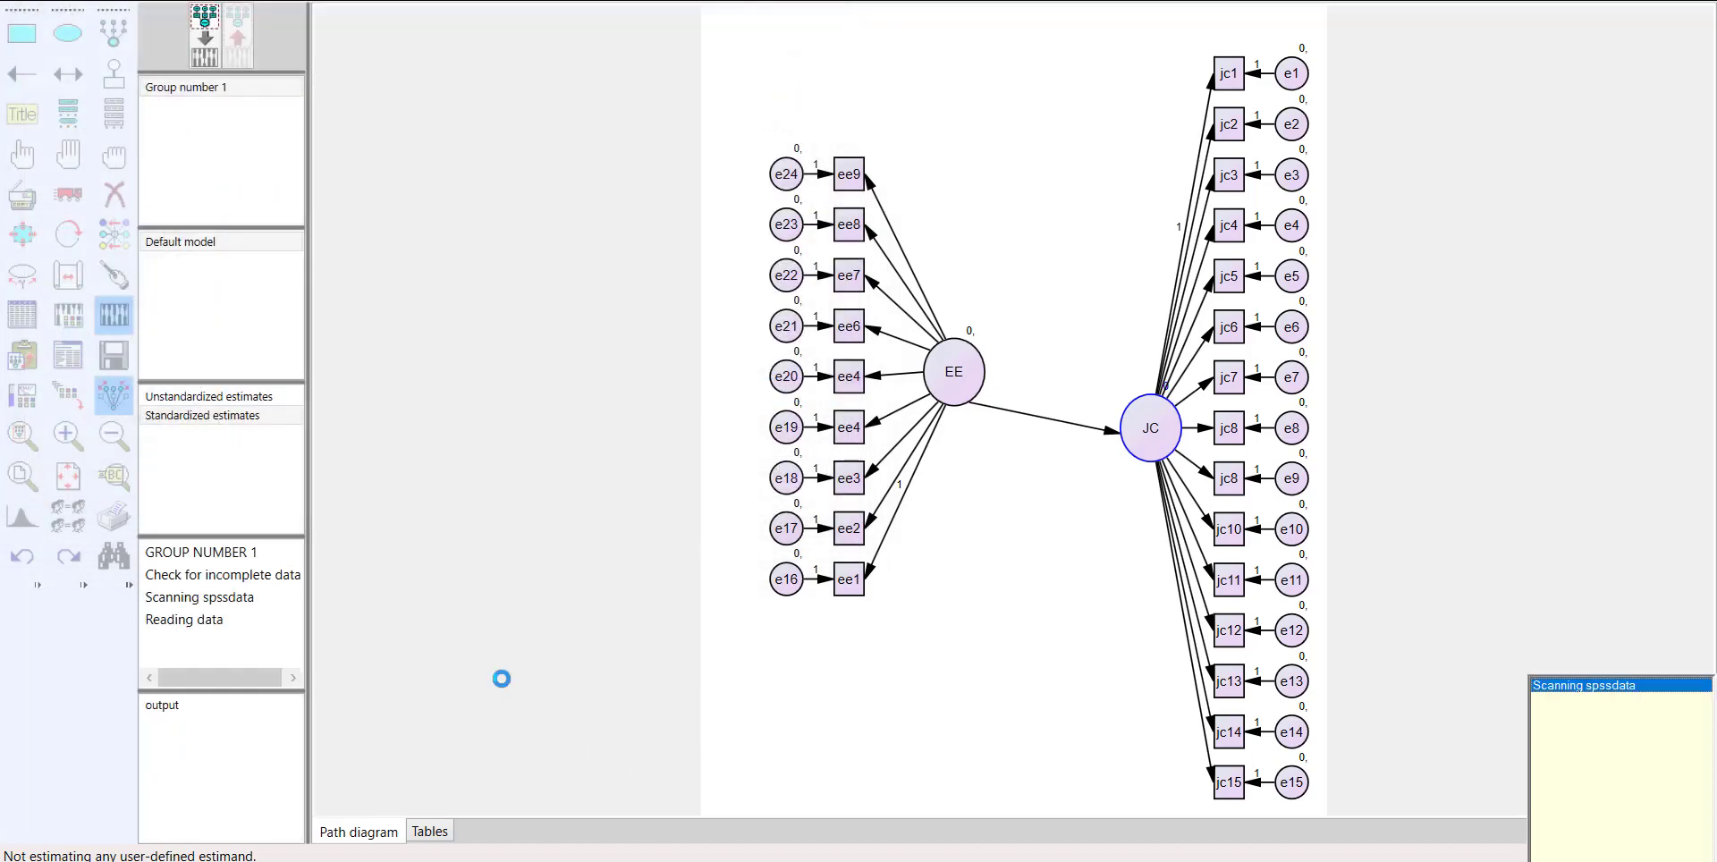
Step: Open the text output and examine the notes for the model, the variable and parameter summaries, and the analysis summary
{"action": "left_click", "coordinate": [71, 359]}
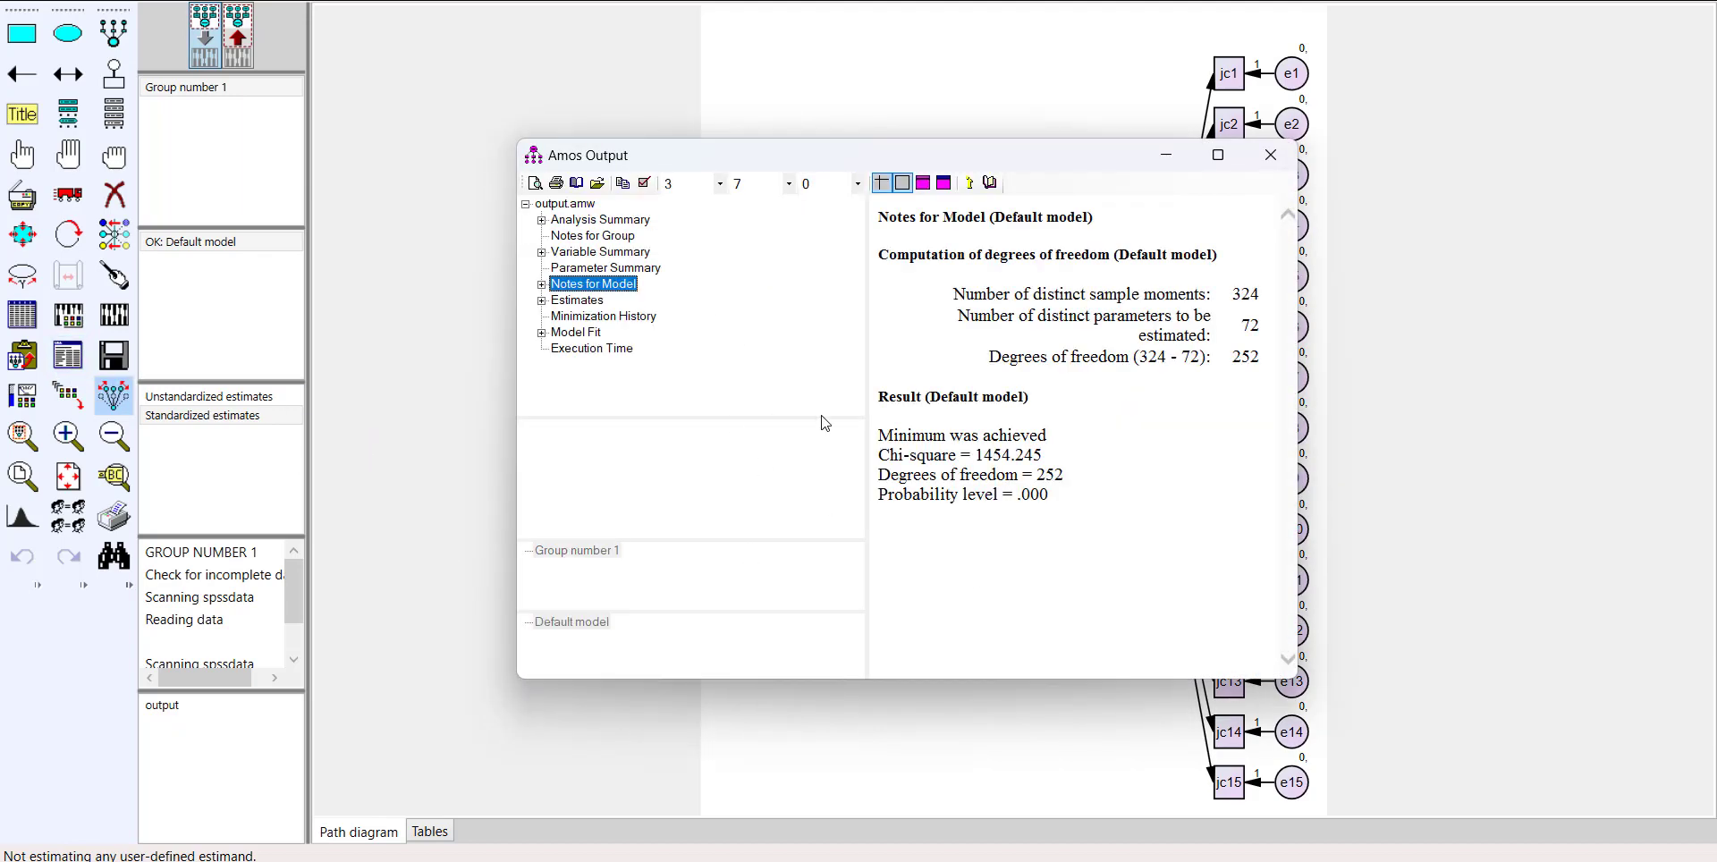
{"action": "left_click", "coordinate": [544, 253]}
{"action": "left_click", "coordinate": [543, 317]}
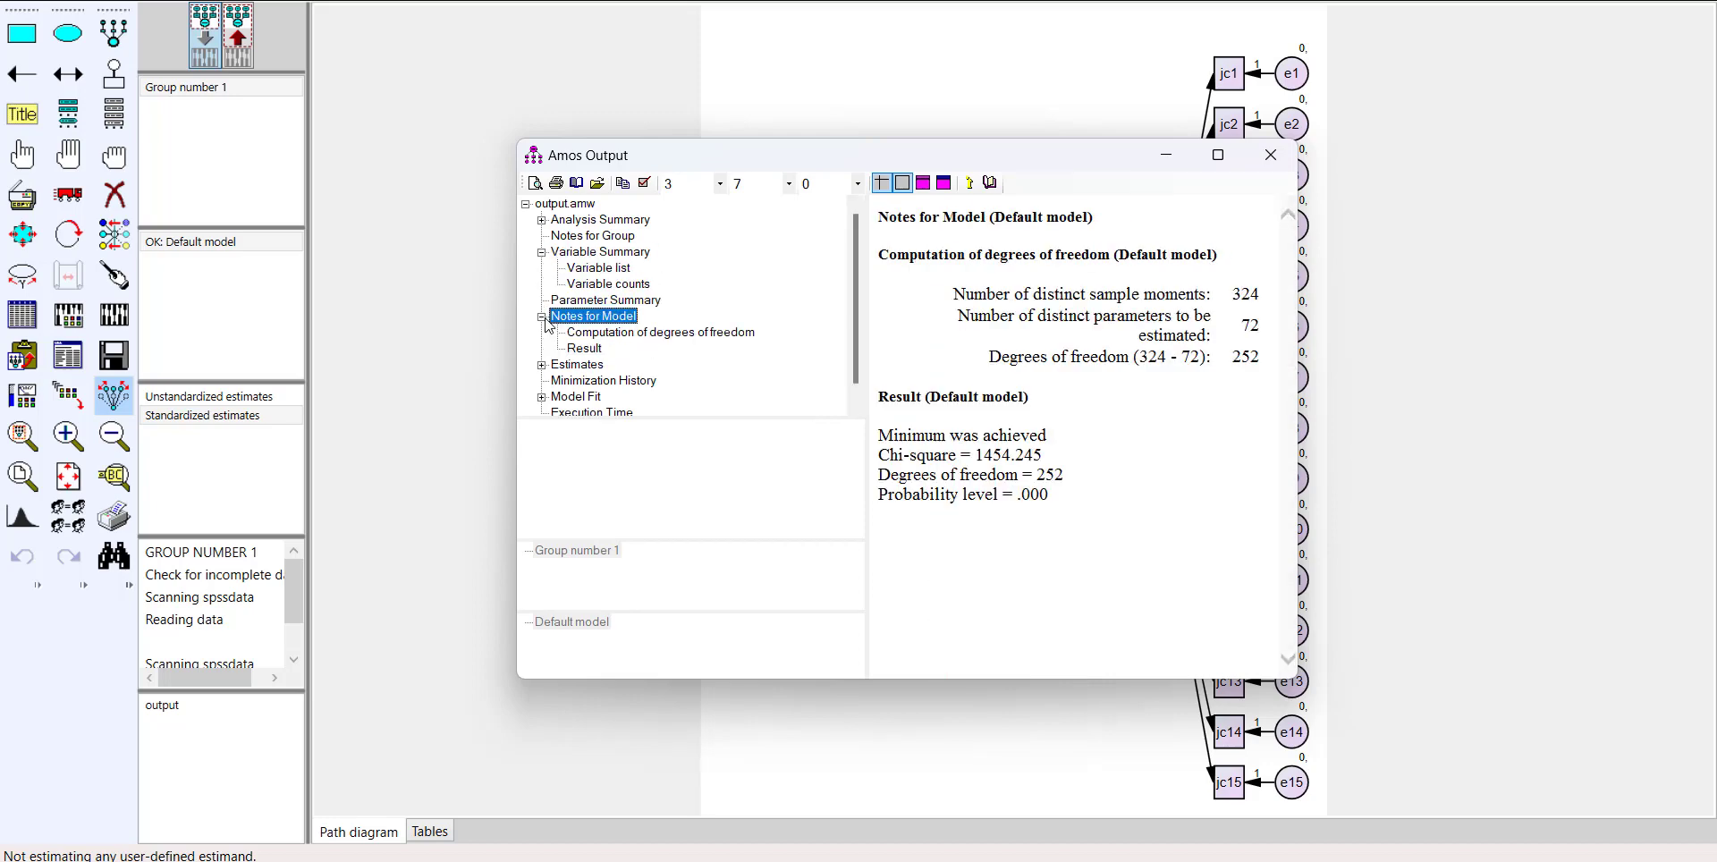
{"action": "left_click", "coordinate": [598, 300]}
{"action": "left_click", "coordinate": [542, 220]}
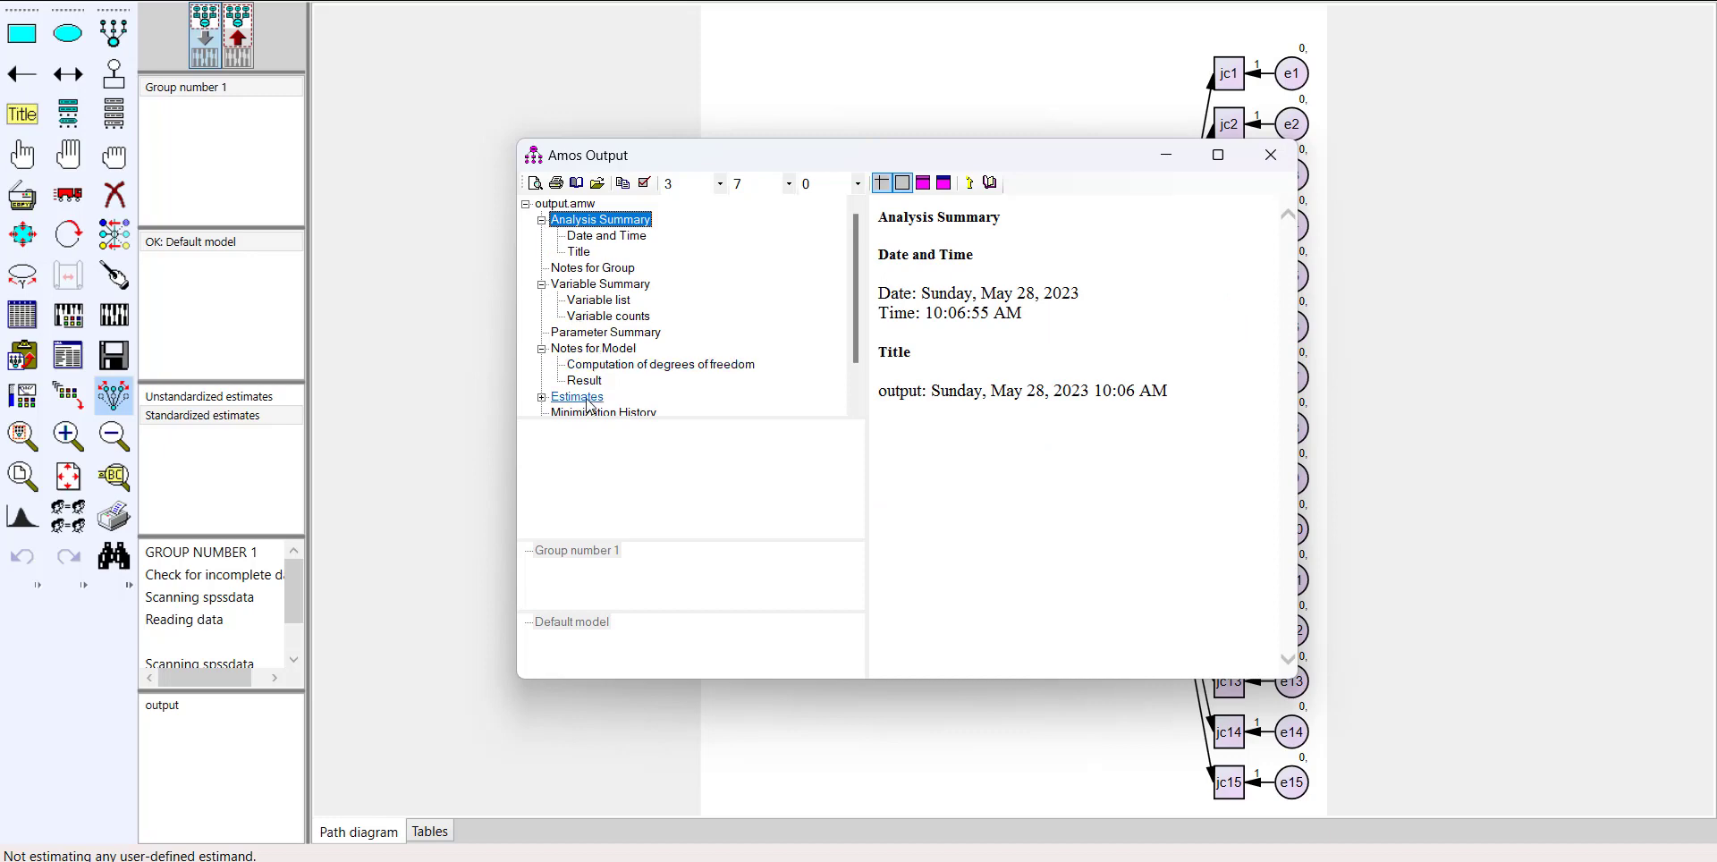
Step: Examine the scalar estimates in the text output, reading through the regression weights of JC, EE and their indicators
{"action": "scroll", "coordinate": [587, 405], "scroll_direction": "down", "scroll_amount": 1}
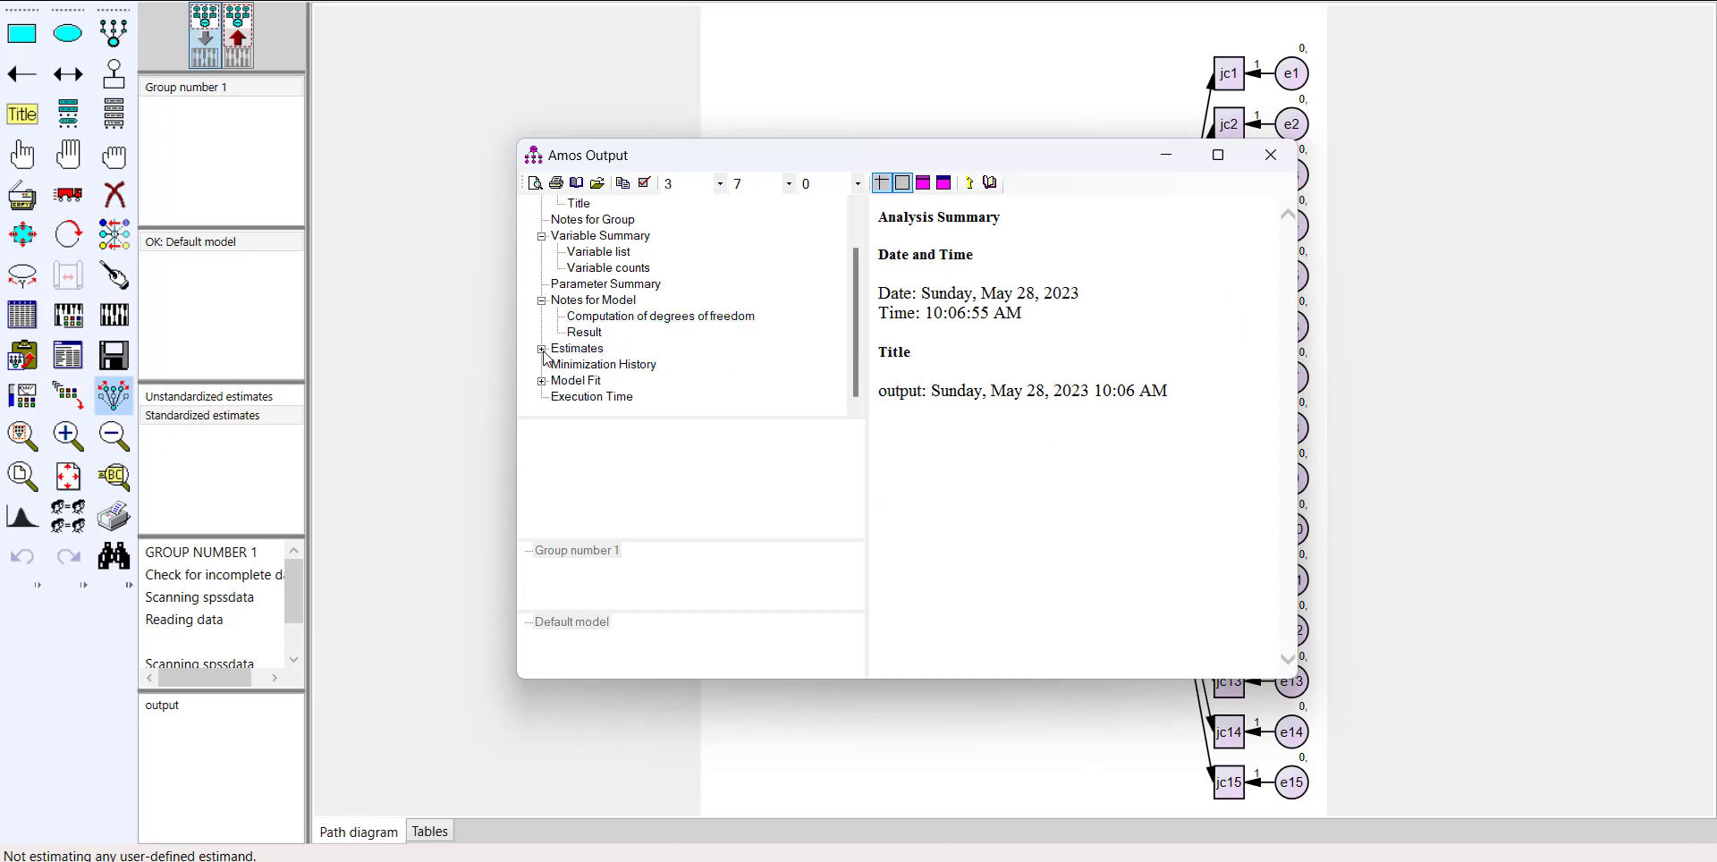
{"action": "left_click", "coordinate": [543, 350]}
{"action": "left_click", "coordinate": [558, 365]}
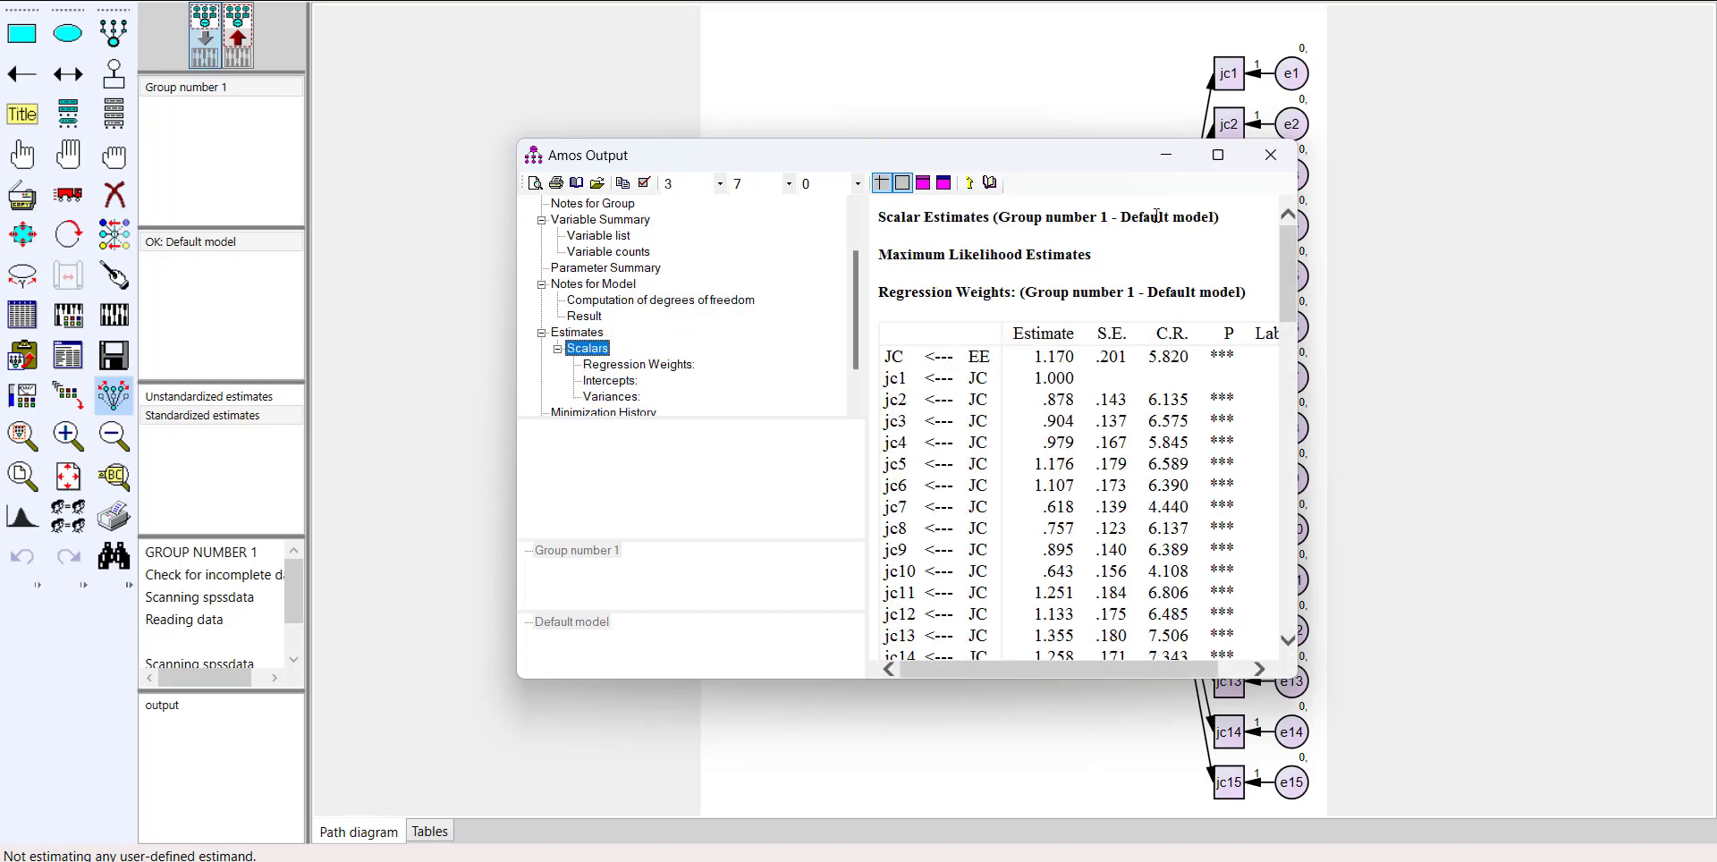
{"action": "scroll", "coordinate": [884, 383], "scroll_direction": "down", "scroll_amount": 1}
{"action": "scroll", "coordinate": [555, 394], "scroll_direction": "down", "scroll_amount": 1}
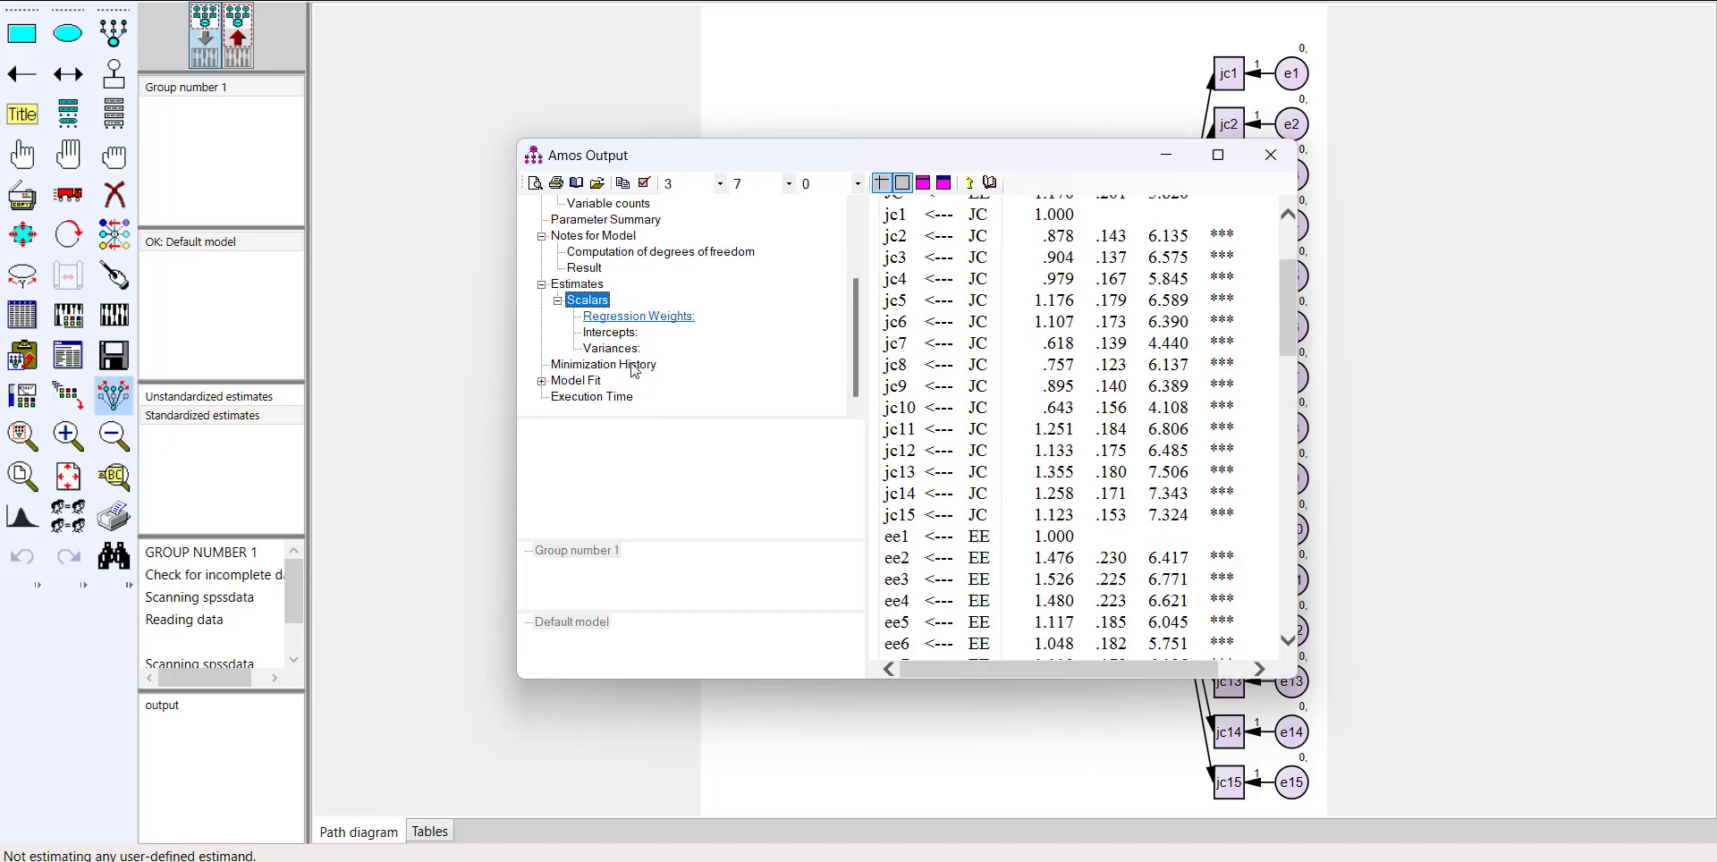
Step: Examine the Model Fit summary and its list of fit measures, and close the text output
{"action": "left_click", "coordinate": [541, 381]}
{"action": "scroll", "coordinate": [656, 355], "scroll_direction": "down", "scroll_amount": 1}
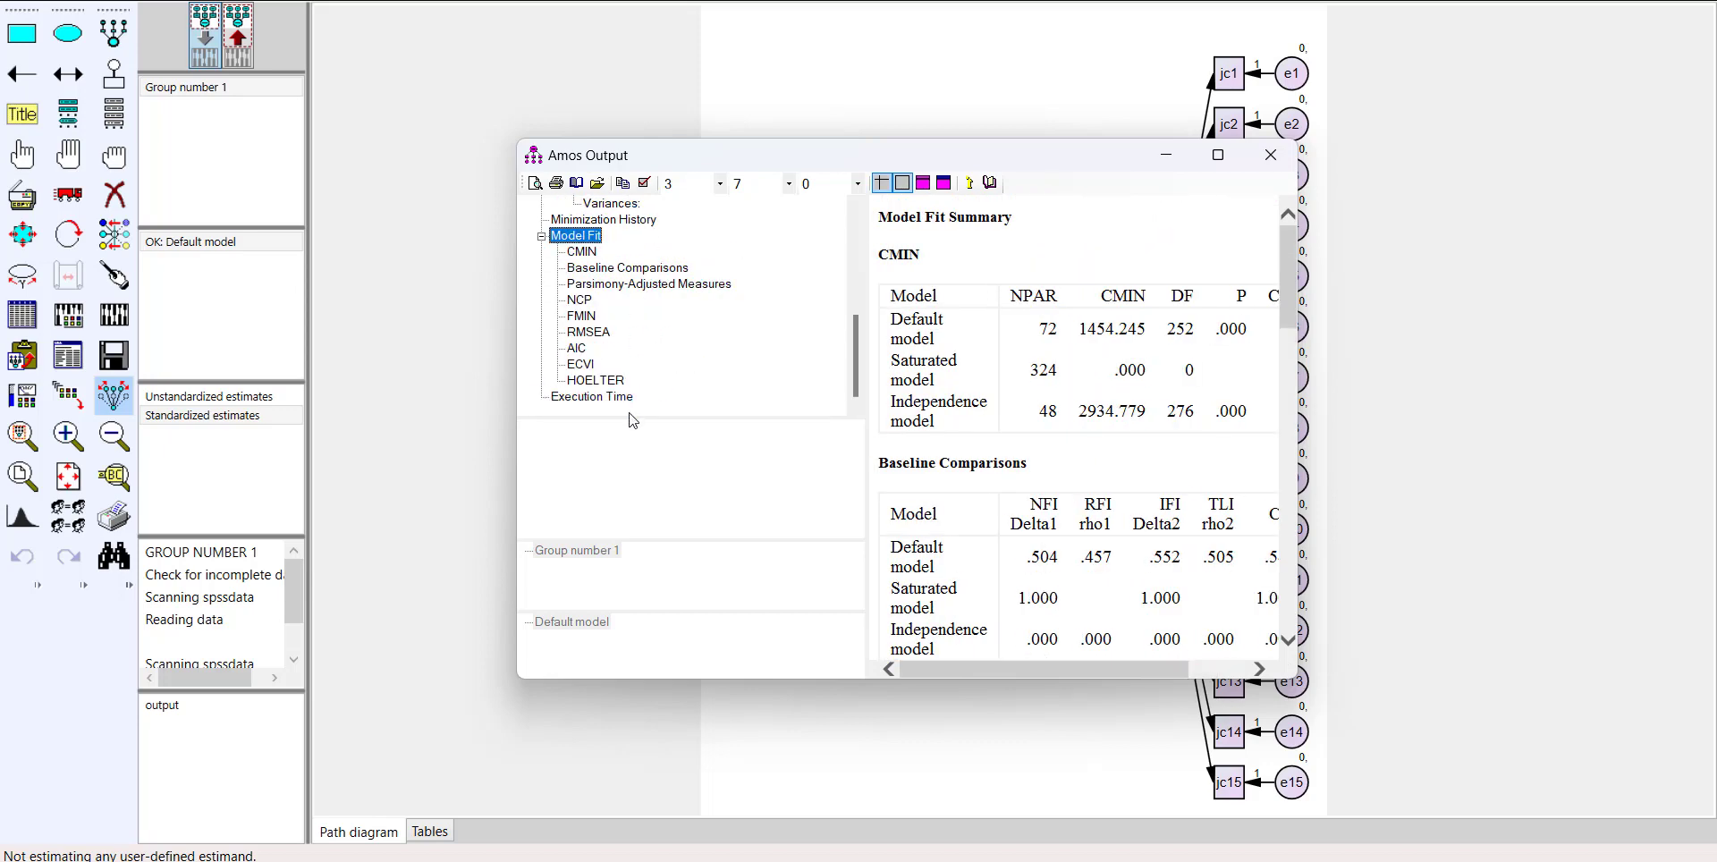
{"action": "scroll", "coordinate": [736, 313], "scroll_direction": "up", "scroll_amount": 3}
{"action": "left_click", "coordinate": [1455, 47]}
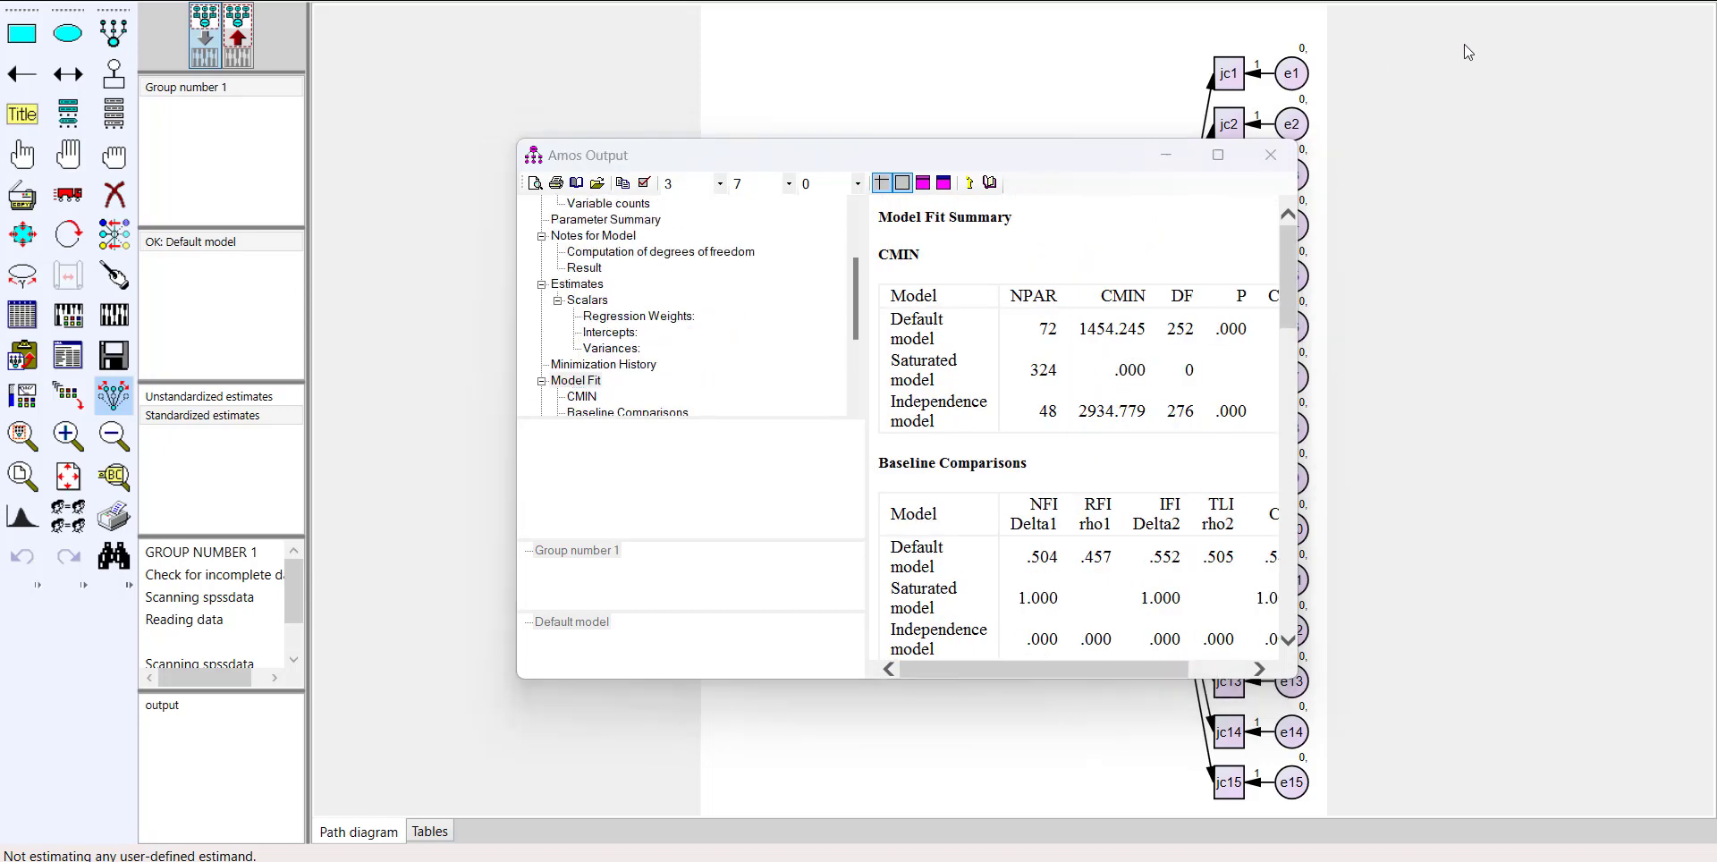
{"action": "scroll", "coordinate": [716, 351], "scroll_direction": "up", "scroll_amount": 2}
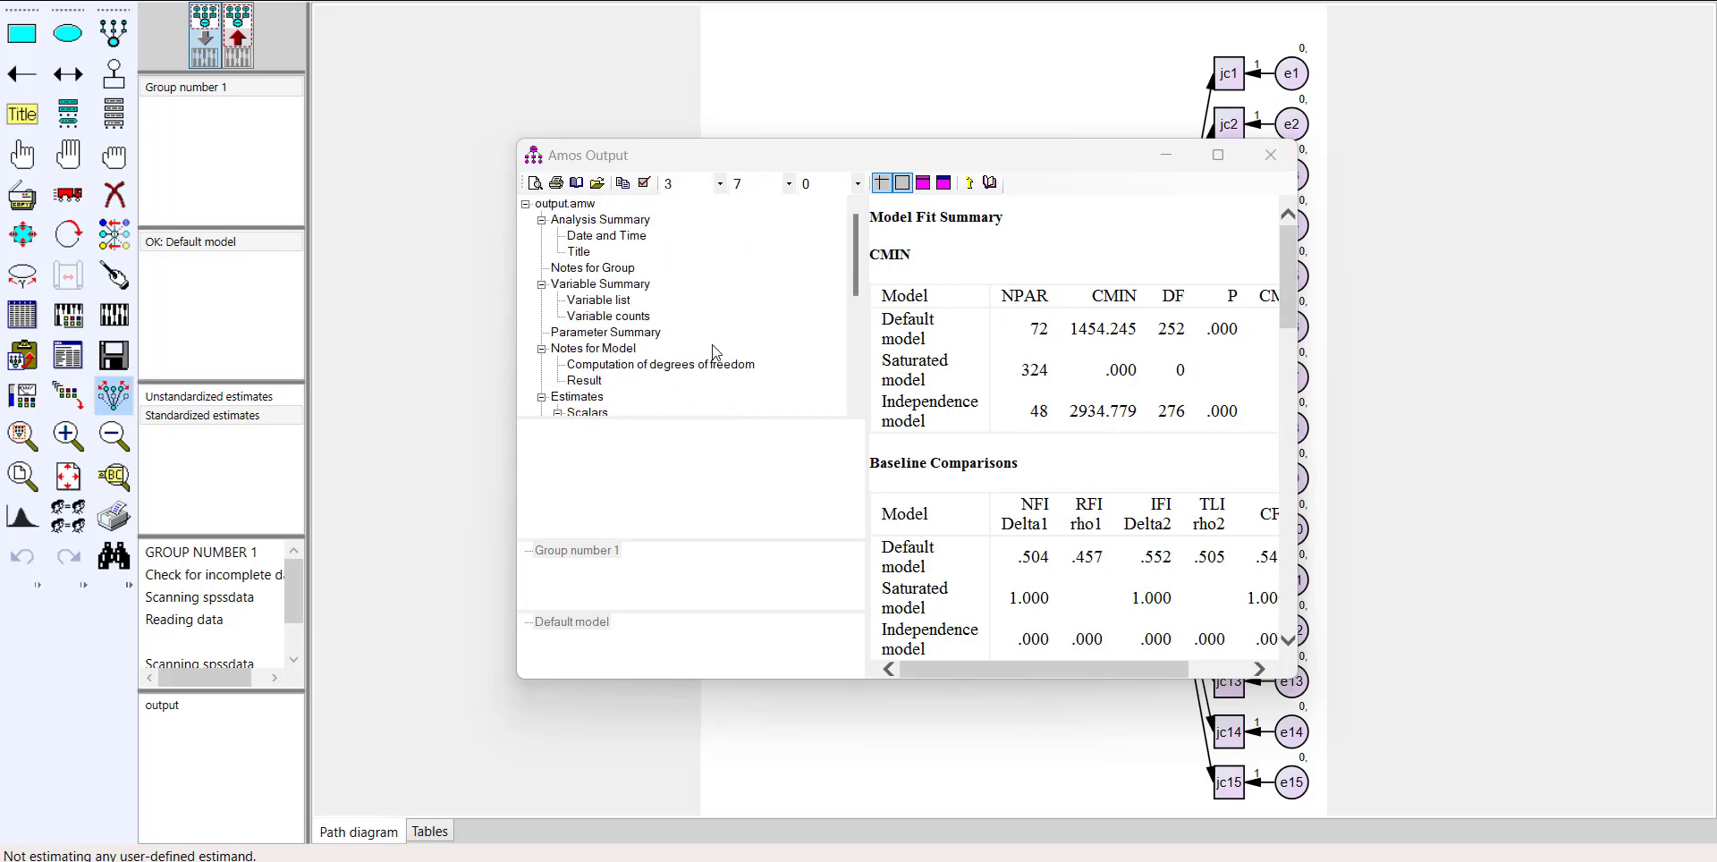
{"action": "scroll", "coordinate": [764, 356], "scroll_direction": "down", "scroll_amount": 4}
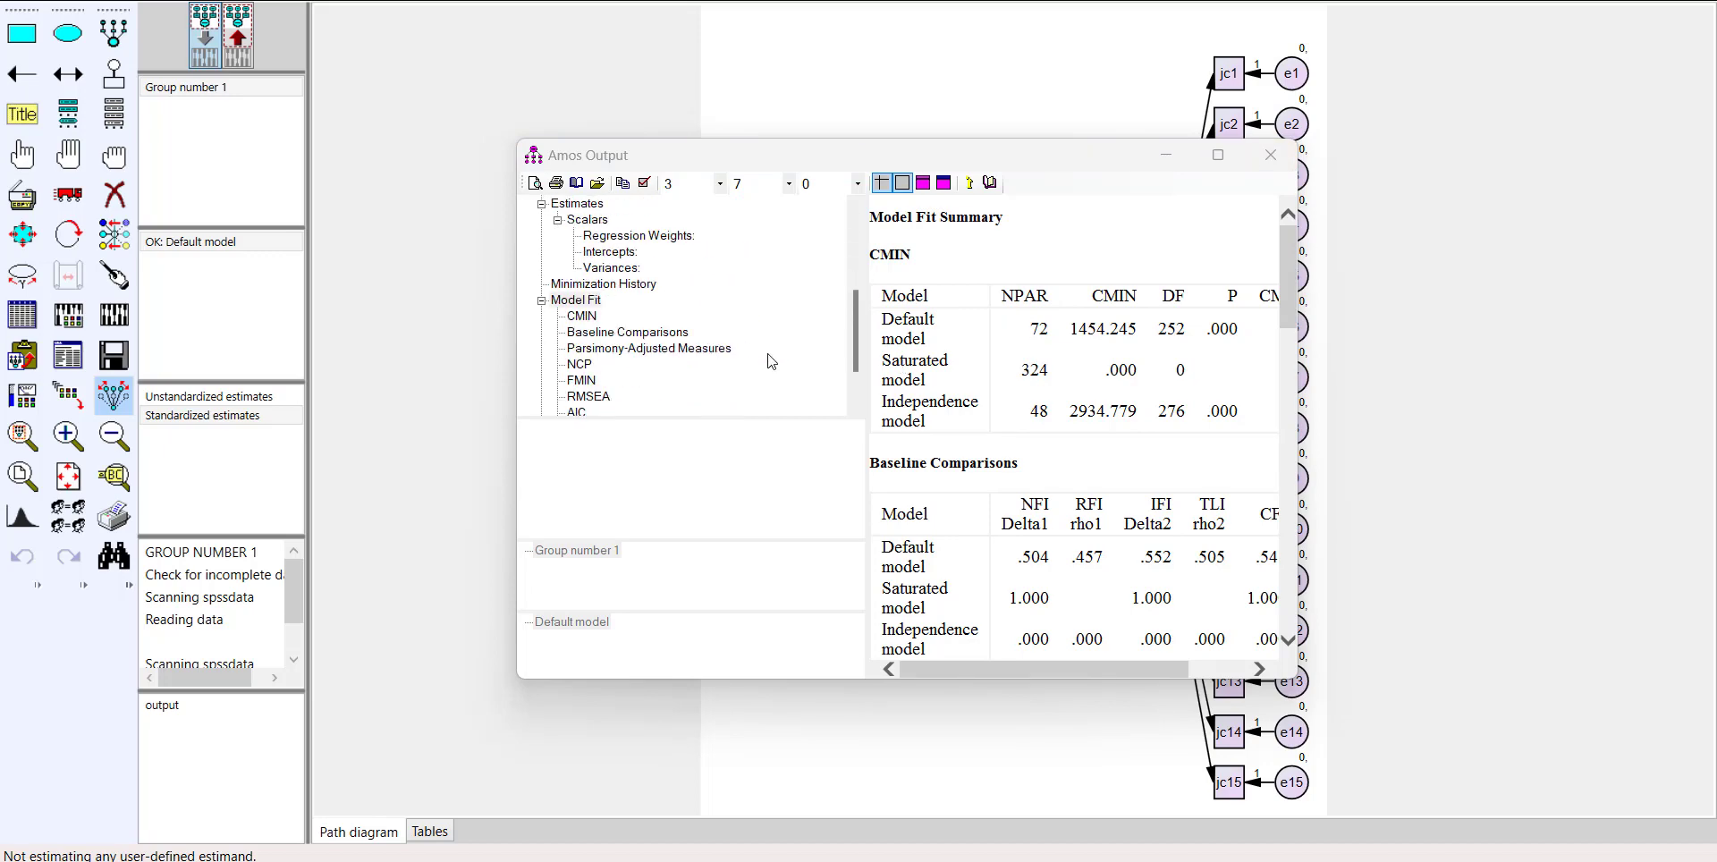
{"action": "left_click", "coordinate": [1271, 155]}
Step: Enable Tests for normality and outliers among the output options in the analysis properties
{"action": "left_click", "coordinate": [71, 322]}
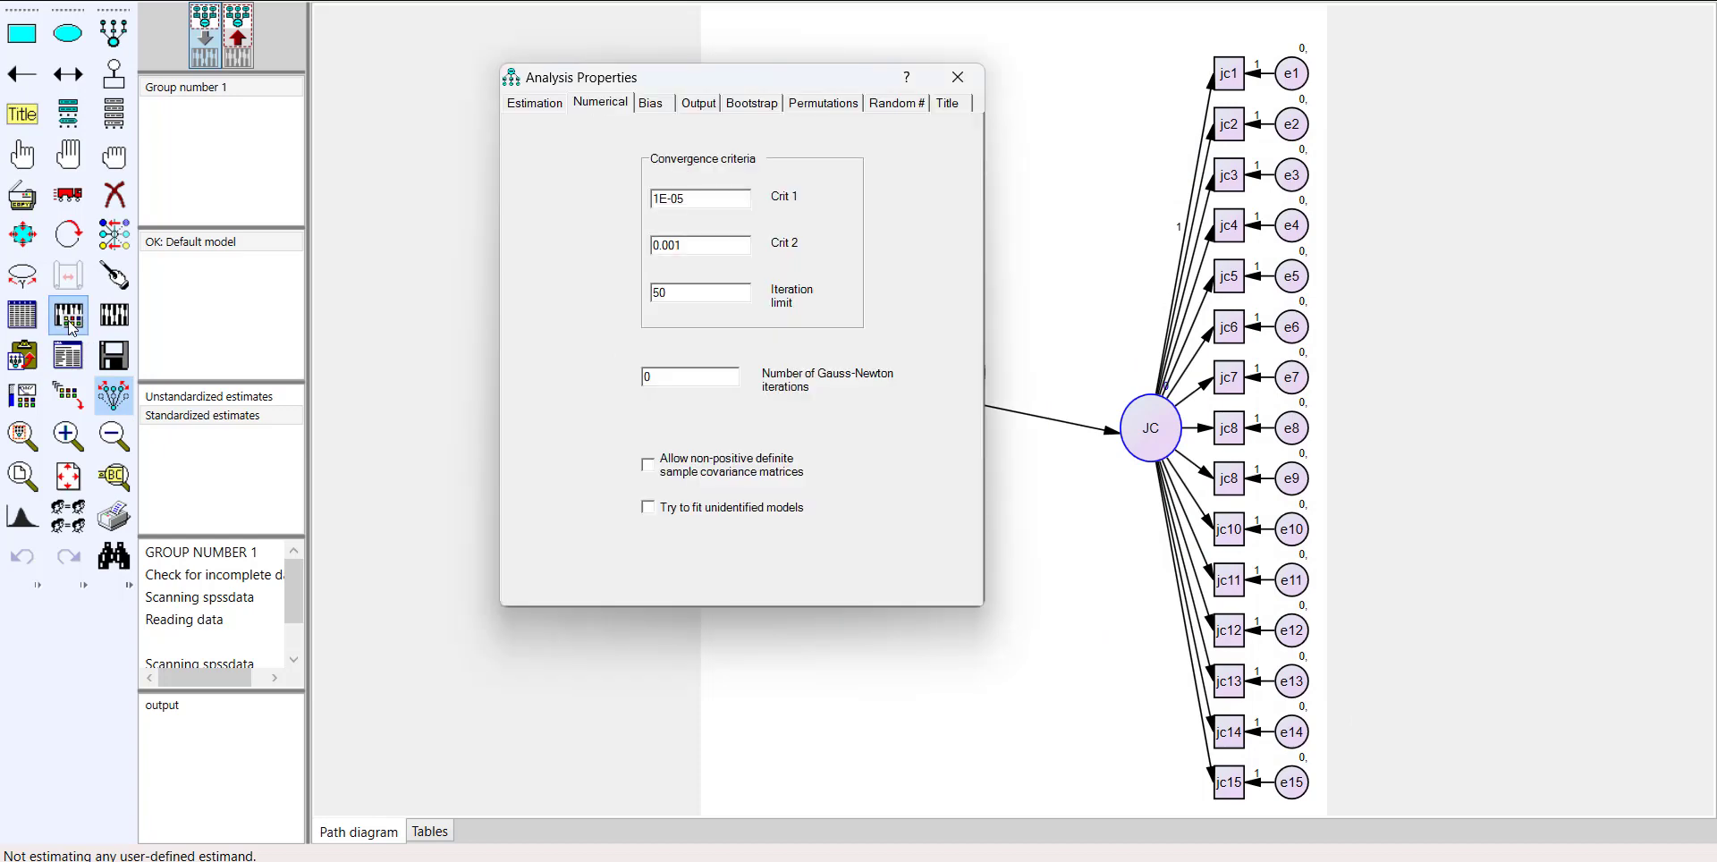
{"action": "left_click", "coordinate": [753, 104]}
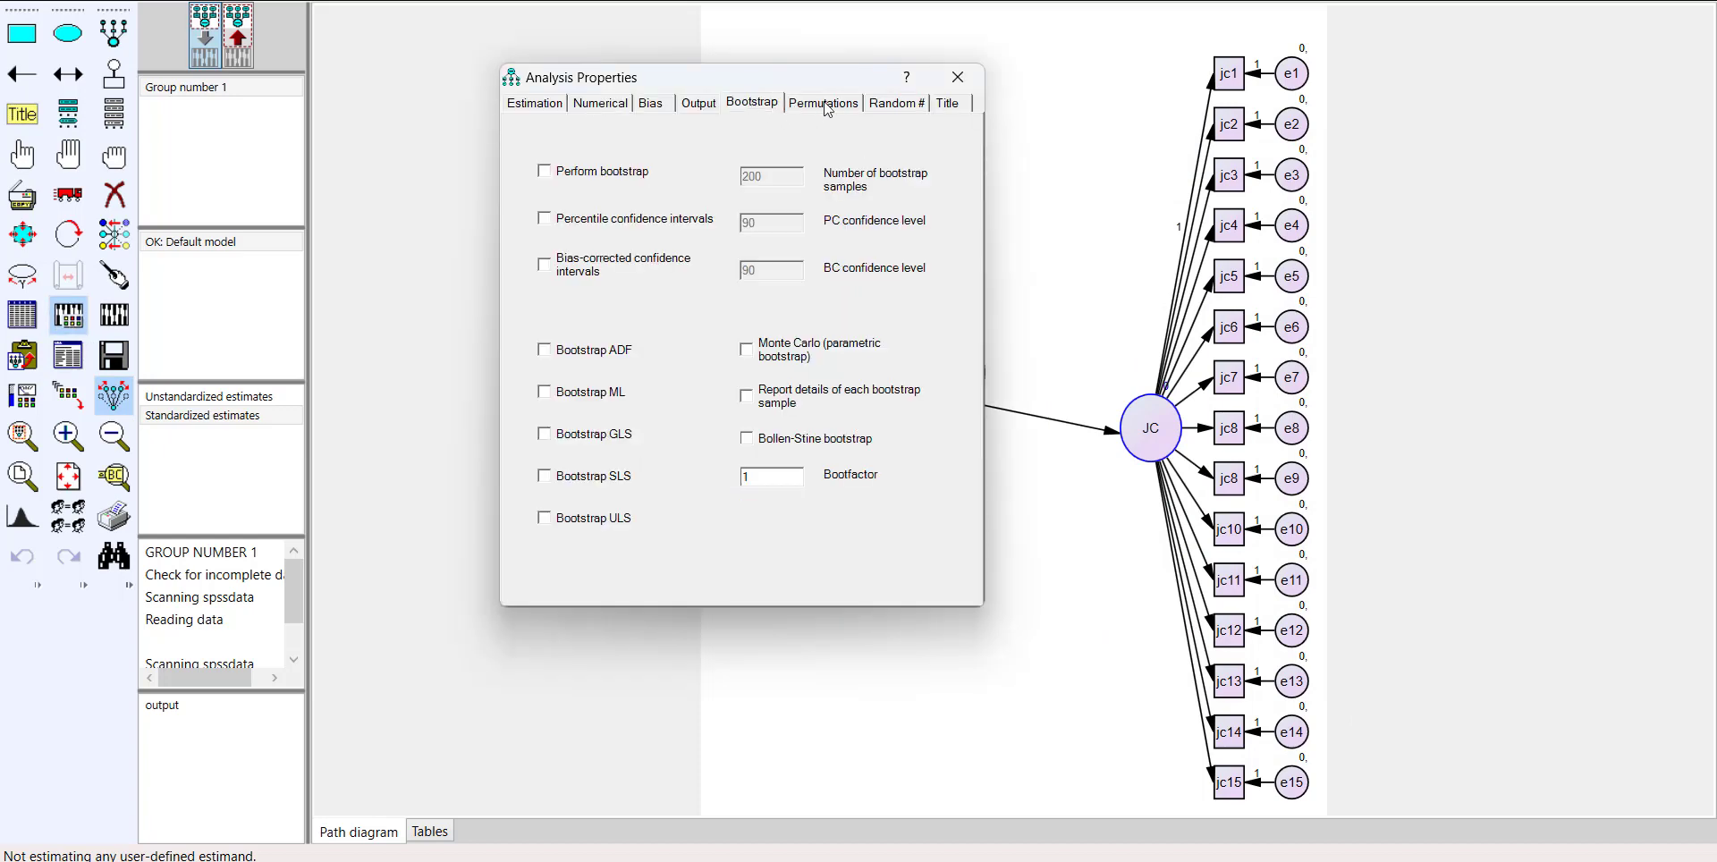
{"action": "left_click", "coordinate": [711, 102]}
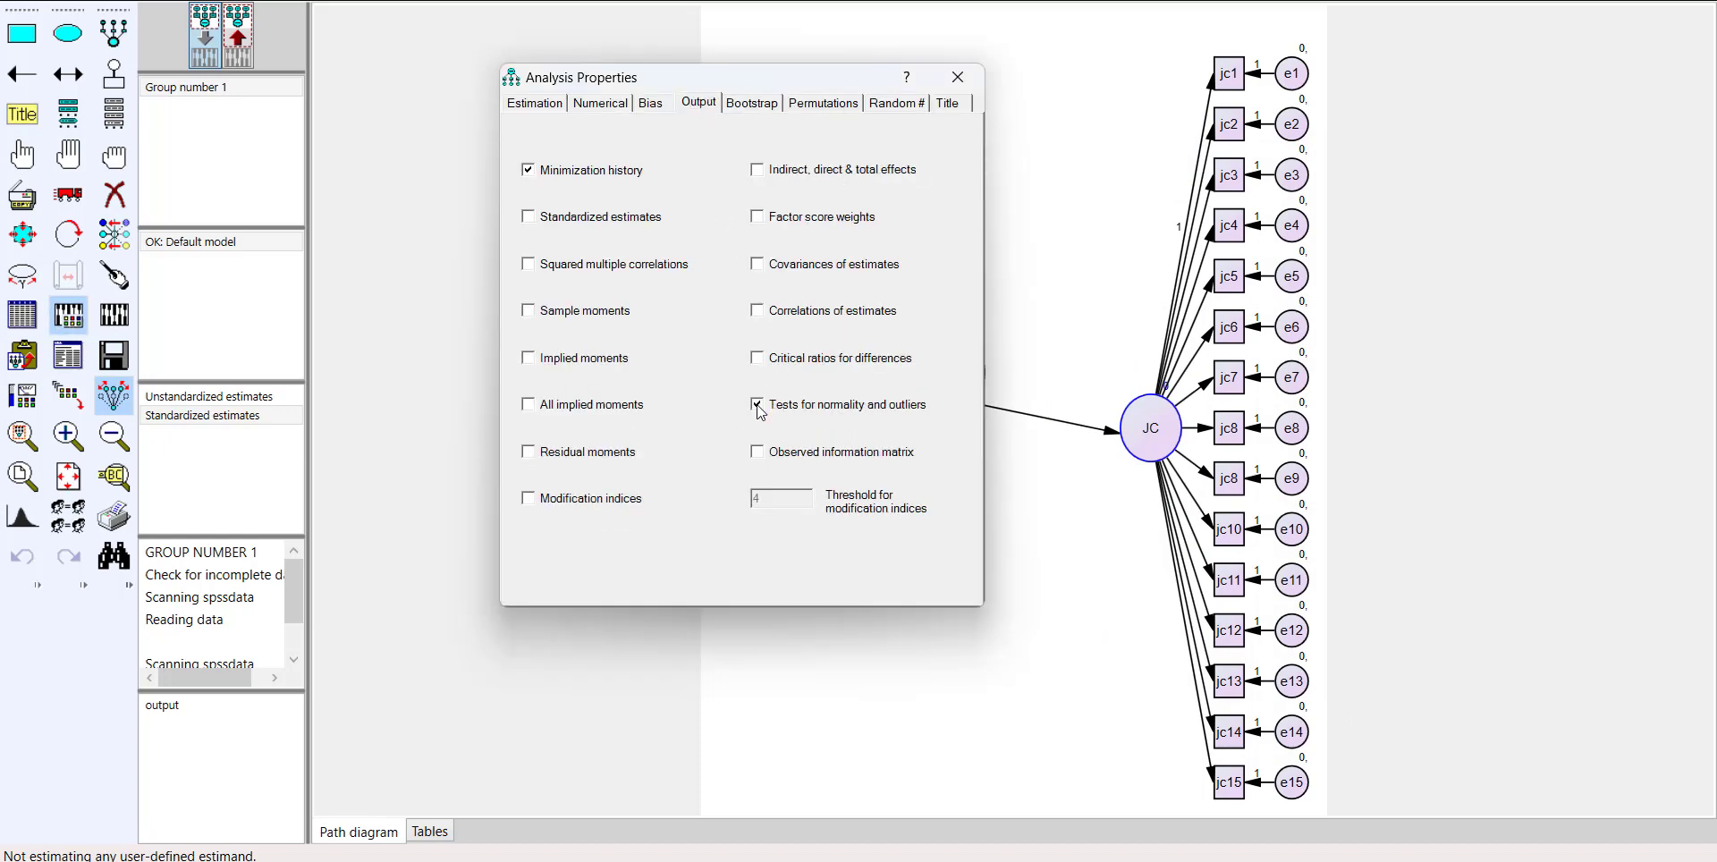
{"action": "left_click", "coordinate": [973, 86]}
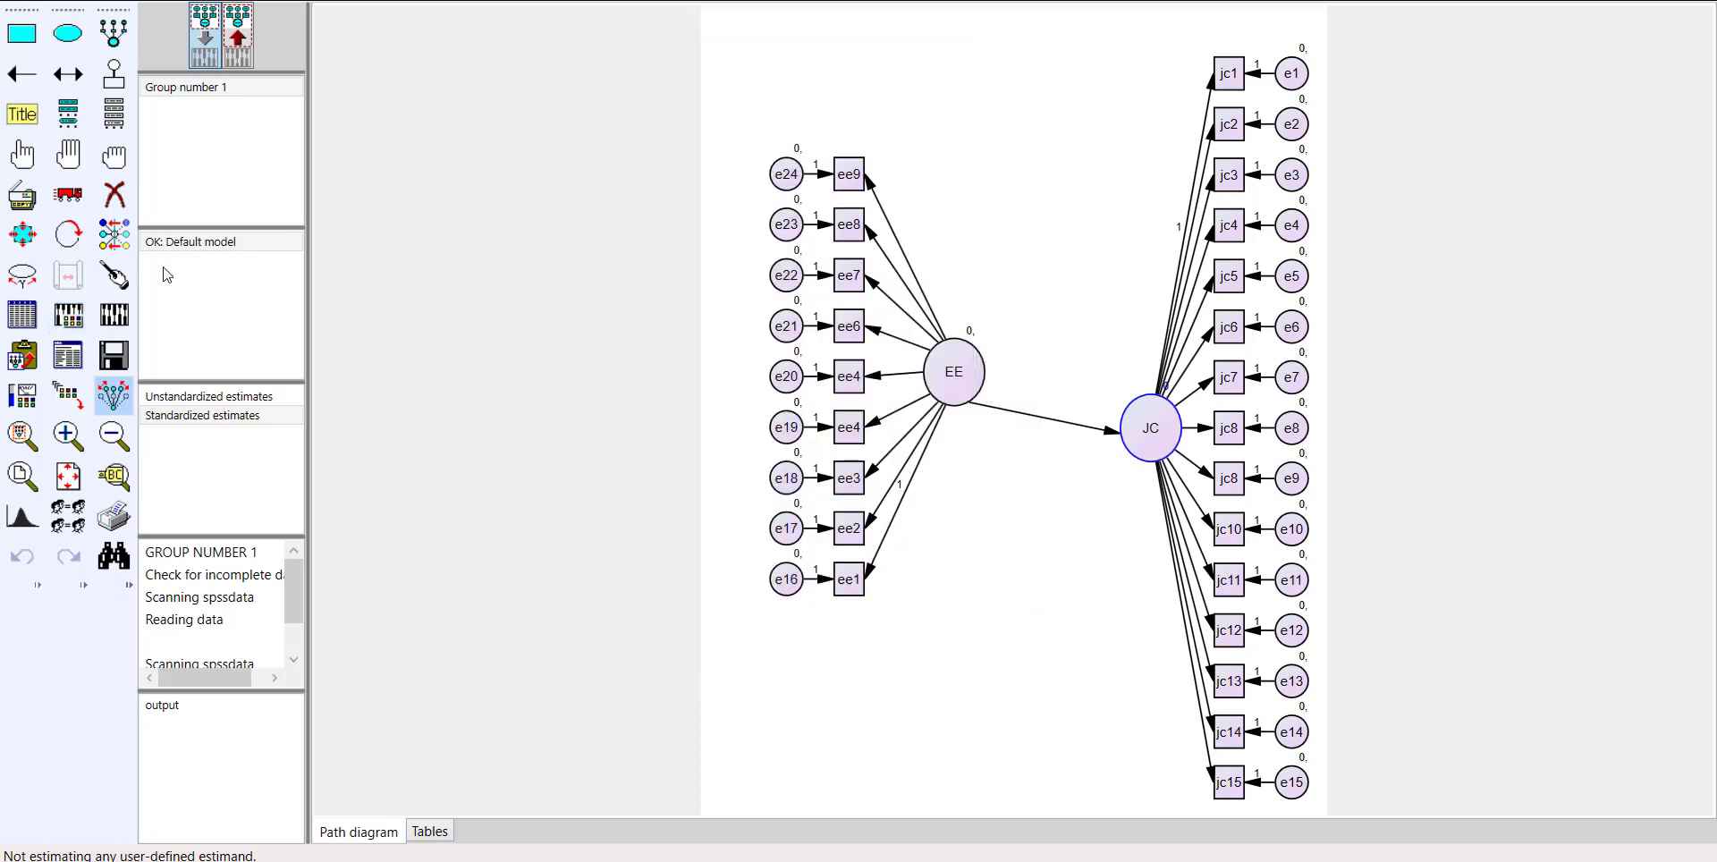
Step: Recalculate the estimates, proceeding with the analysis despite the missing JC residual, and open the text output
{"action": "left_click", "coordinate": [117, 322]}
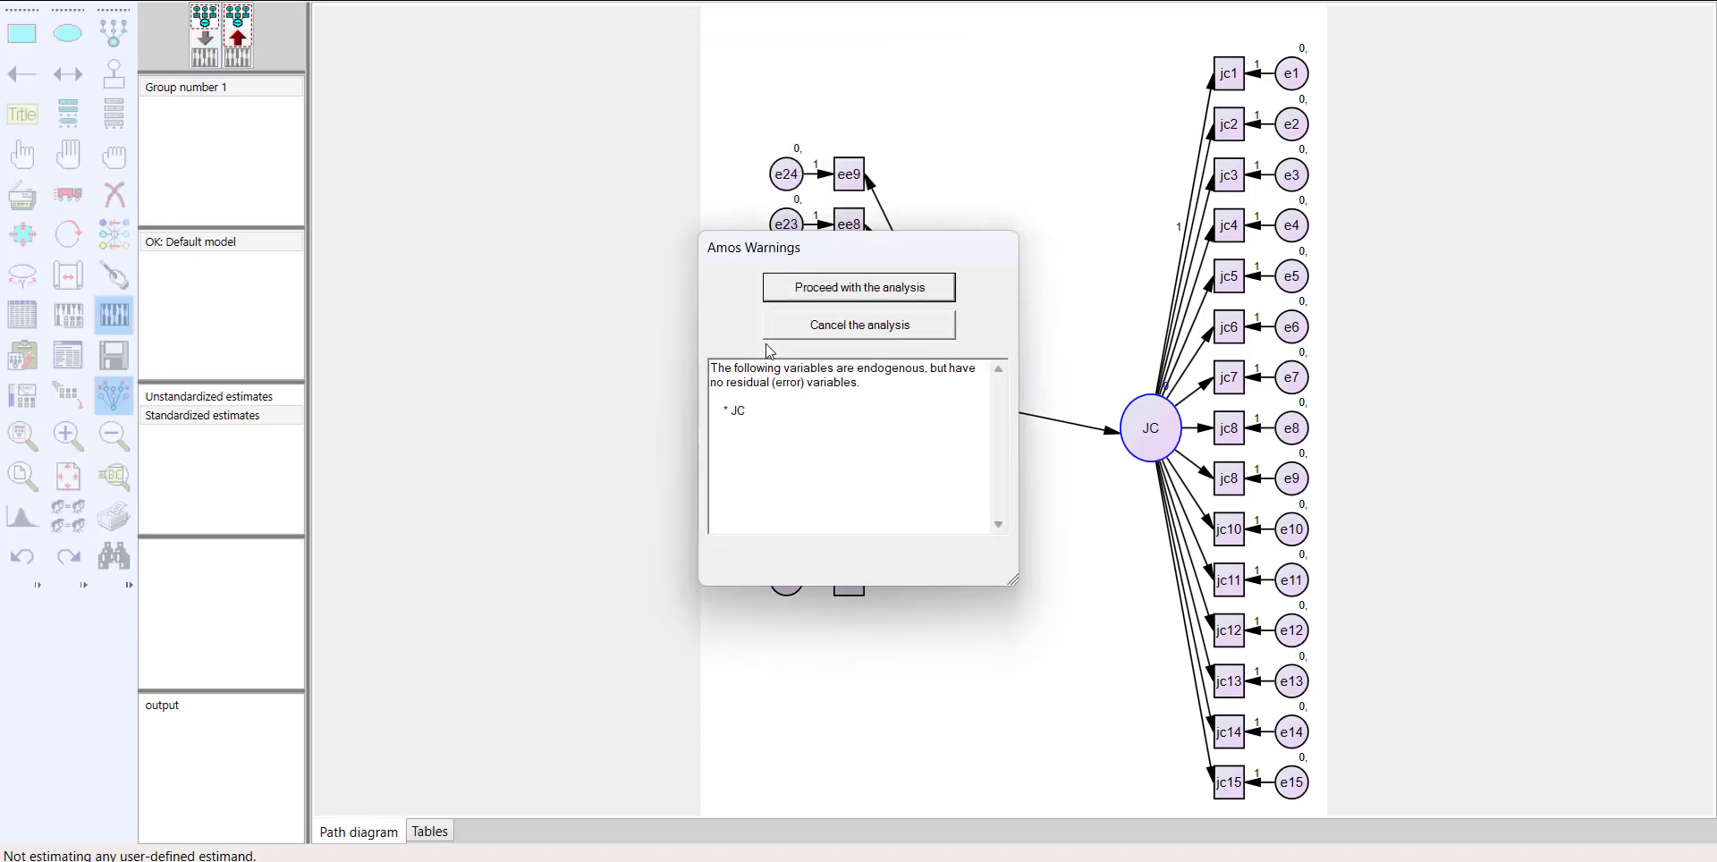
{"action": "left_click", "coordinate": [838, 295]}
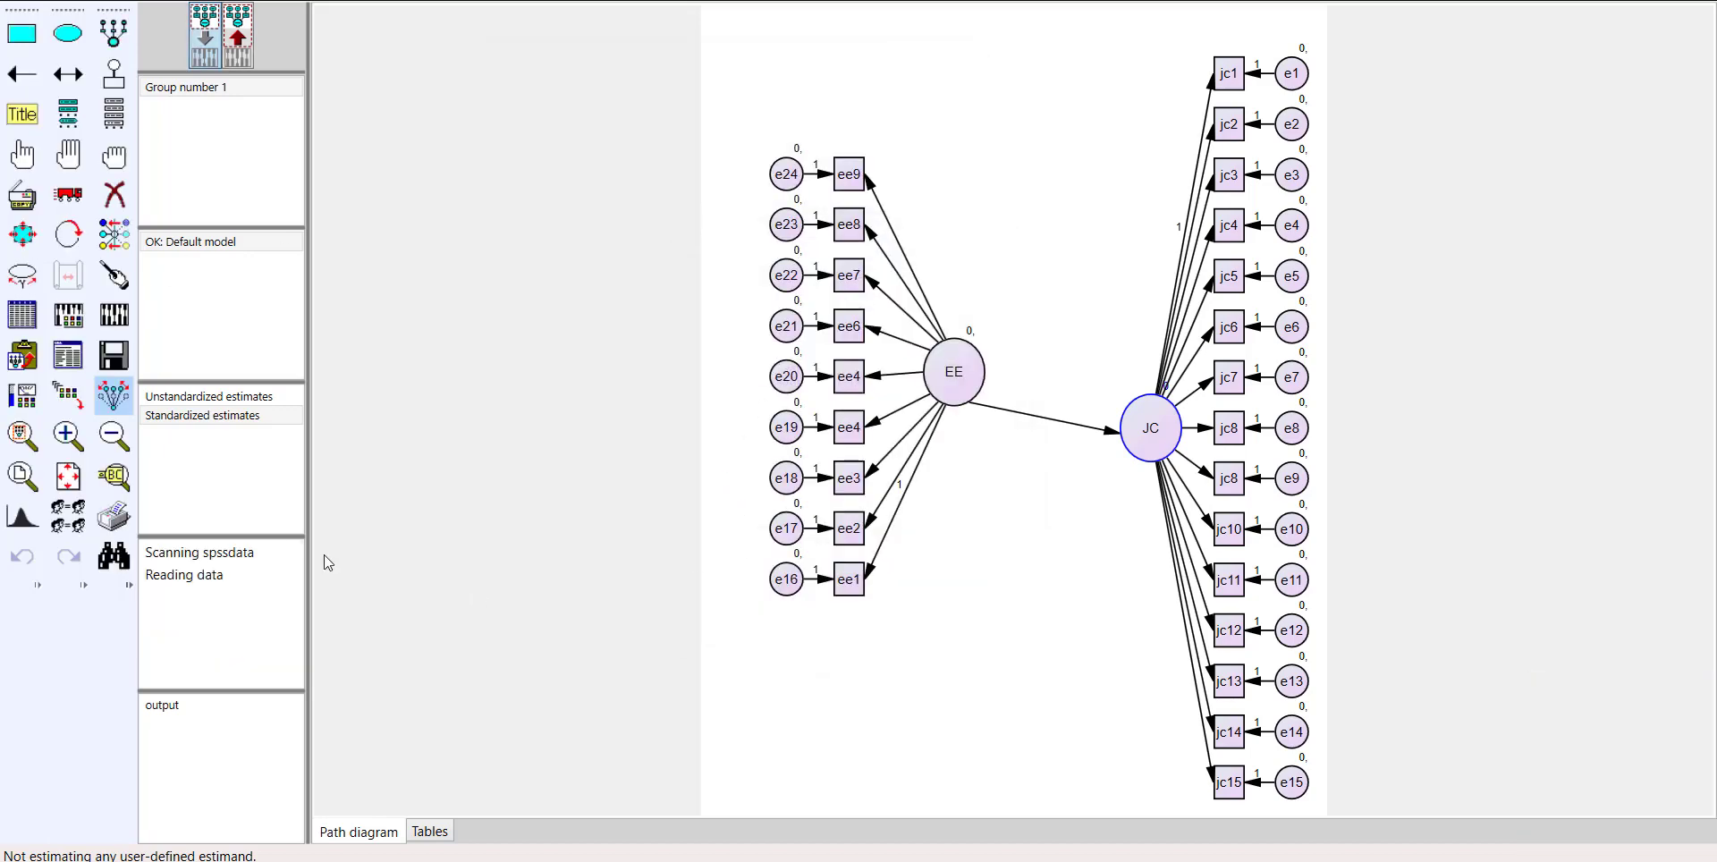
{"action": "left_click", "coordinate": [68, 356]}
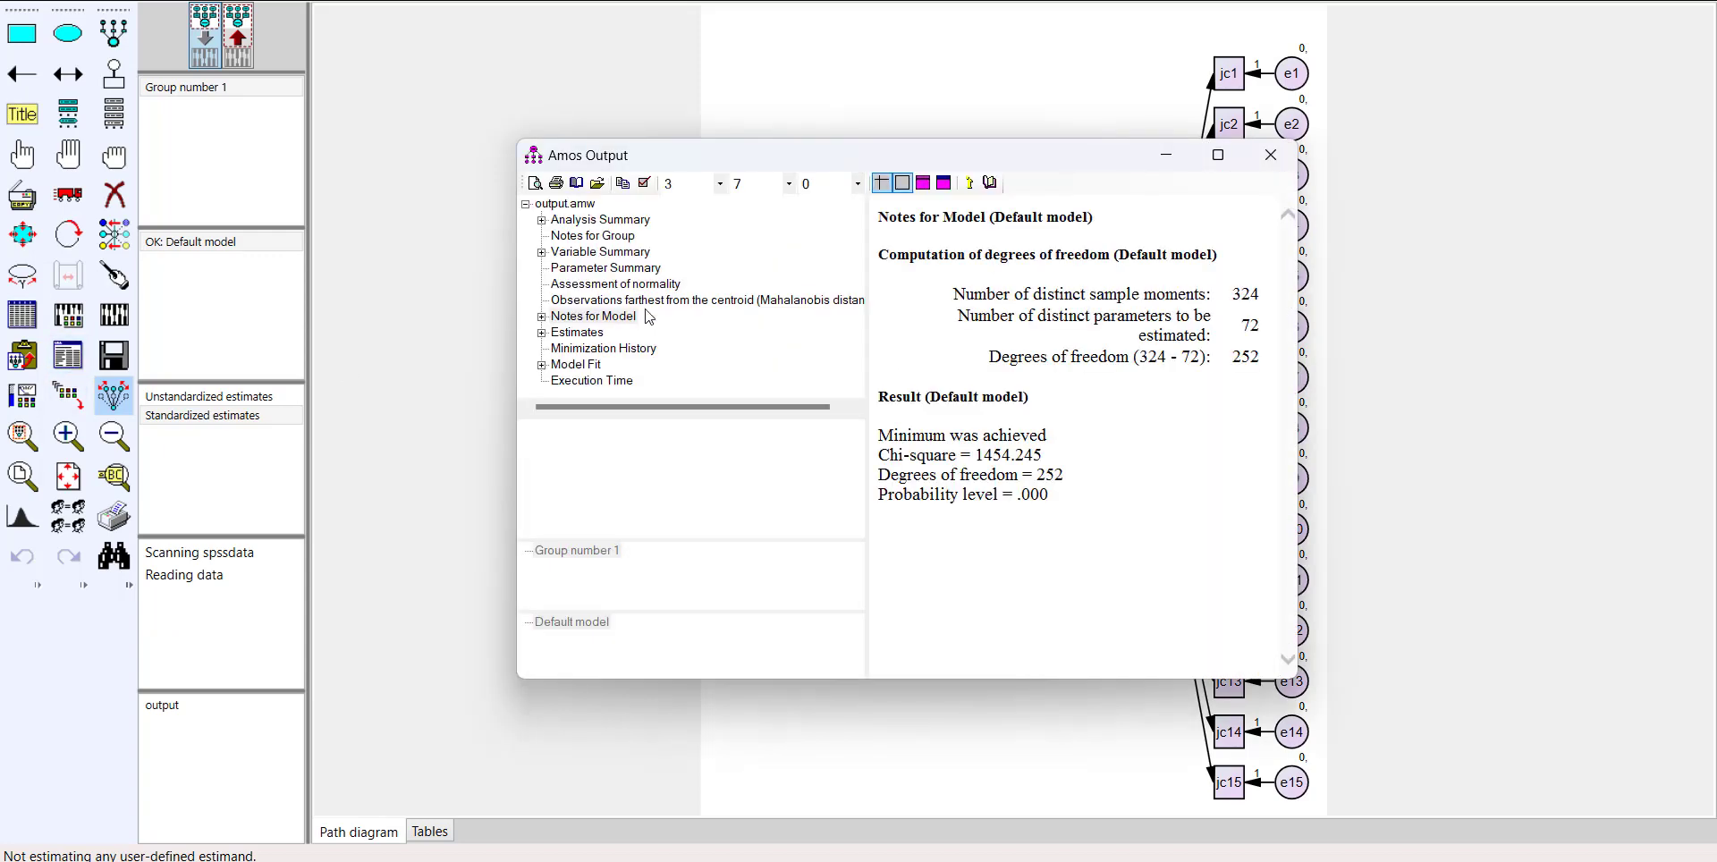
Step: Show the observations farthest from the centroid (Mahalanobis distance) in the maximized output window and examine the p1 values of the top-ranked observations
{"action": "left_click", "coordinate": [659, 304]}
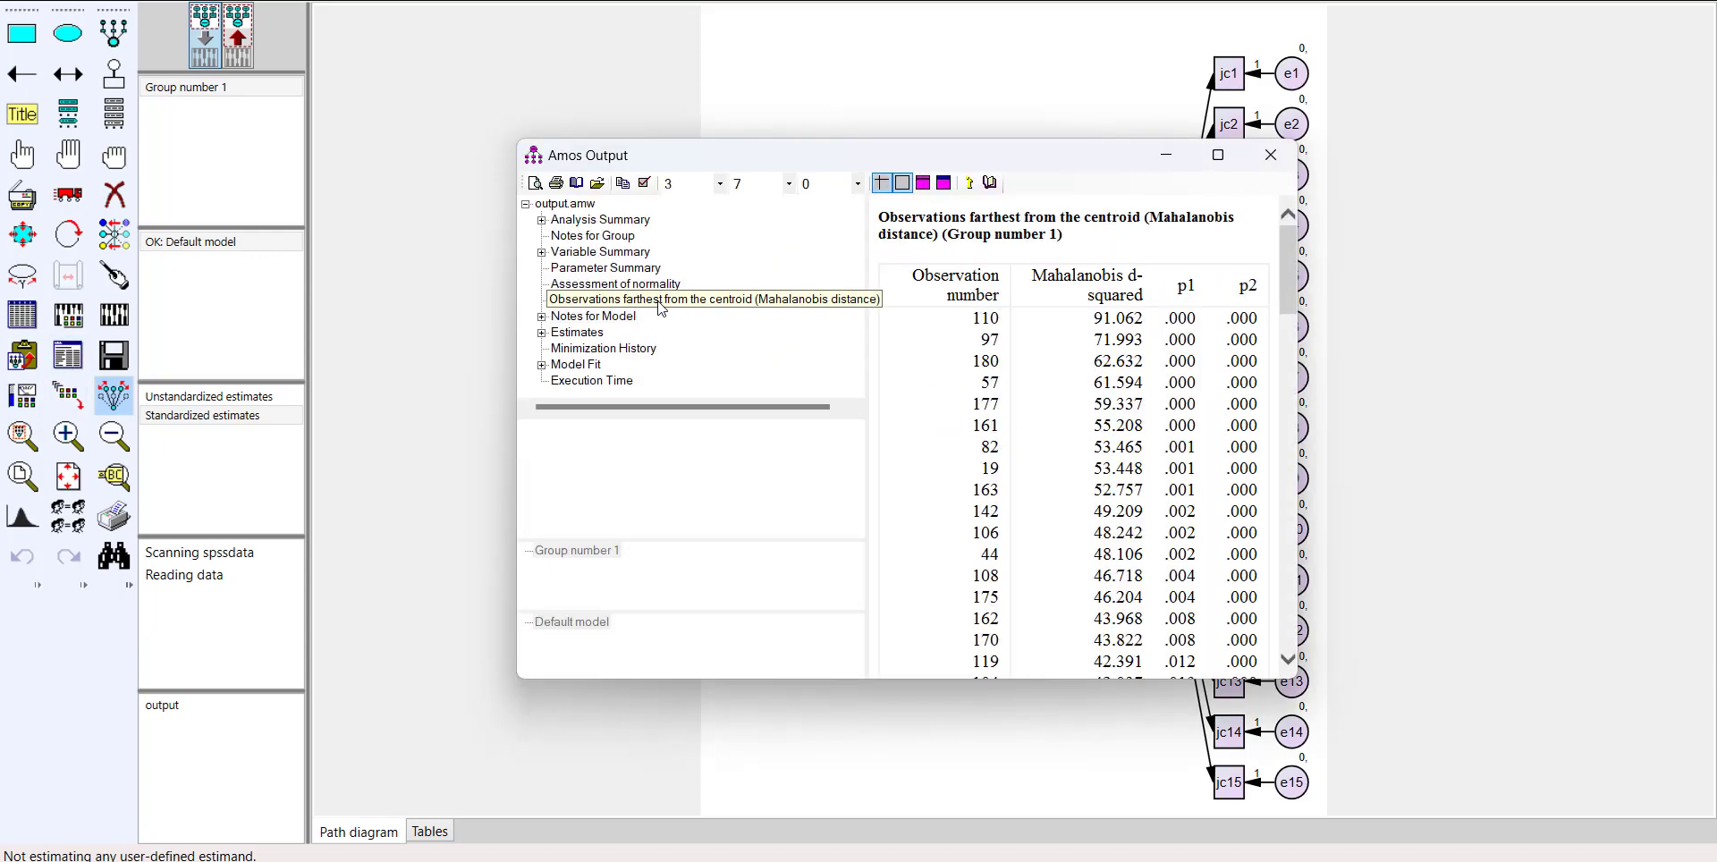
{"action": "left_click", "coordinate": [1217, 155]}
{"action": "left_click", "coordinate": [1029, 131]}
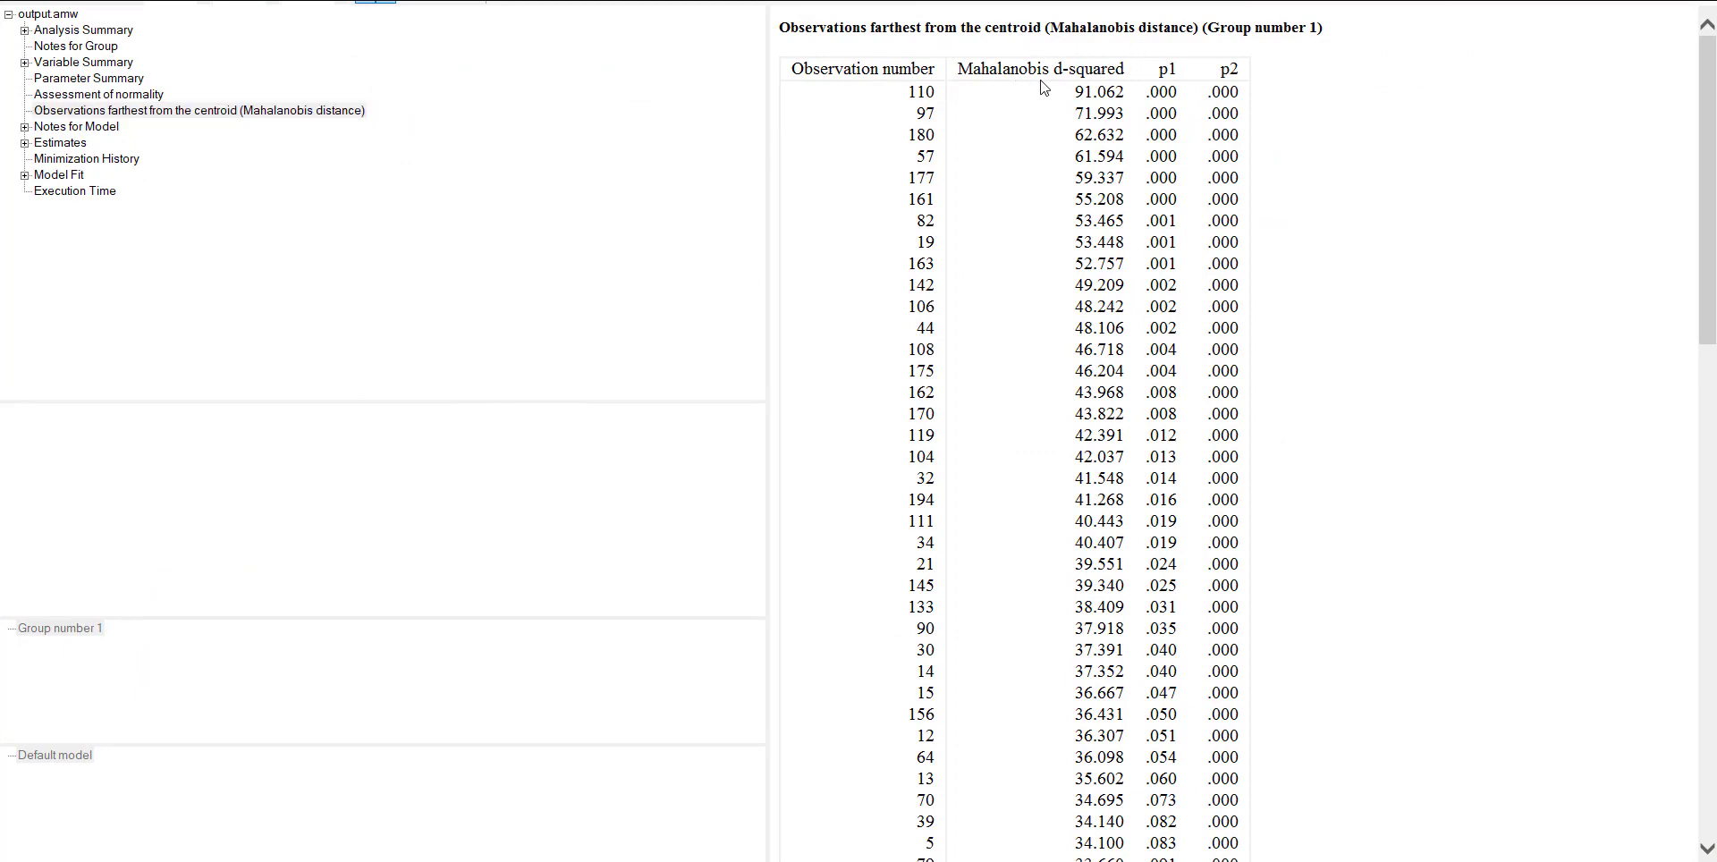
{"action": "scroll", "coordinate": [1283, 413], "scroll_direction": "down", "scroll_amount": 7}
{"action": "scroll", "coordinate": [1279, 411], "scroll_direction": "up", "scroll_amount": 7}
{"action": "double_click", "coordinate": [1175, 243]}
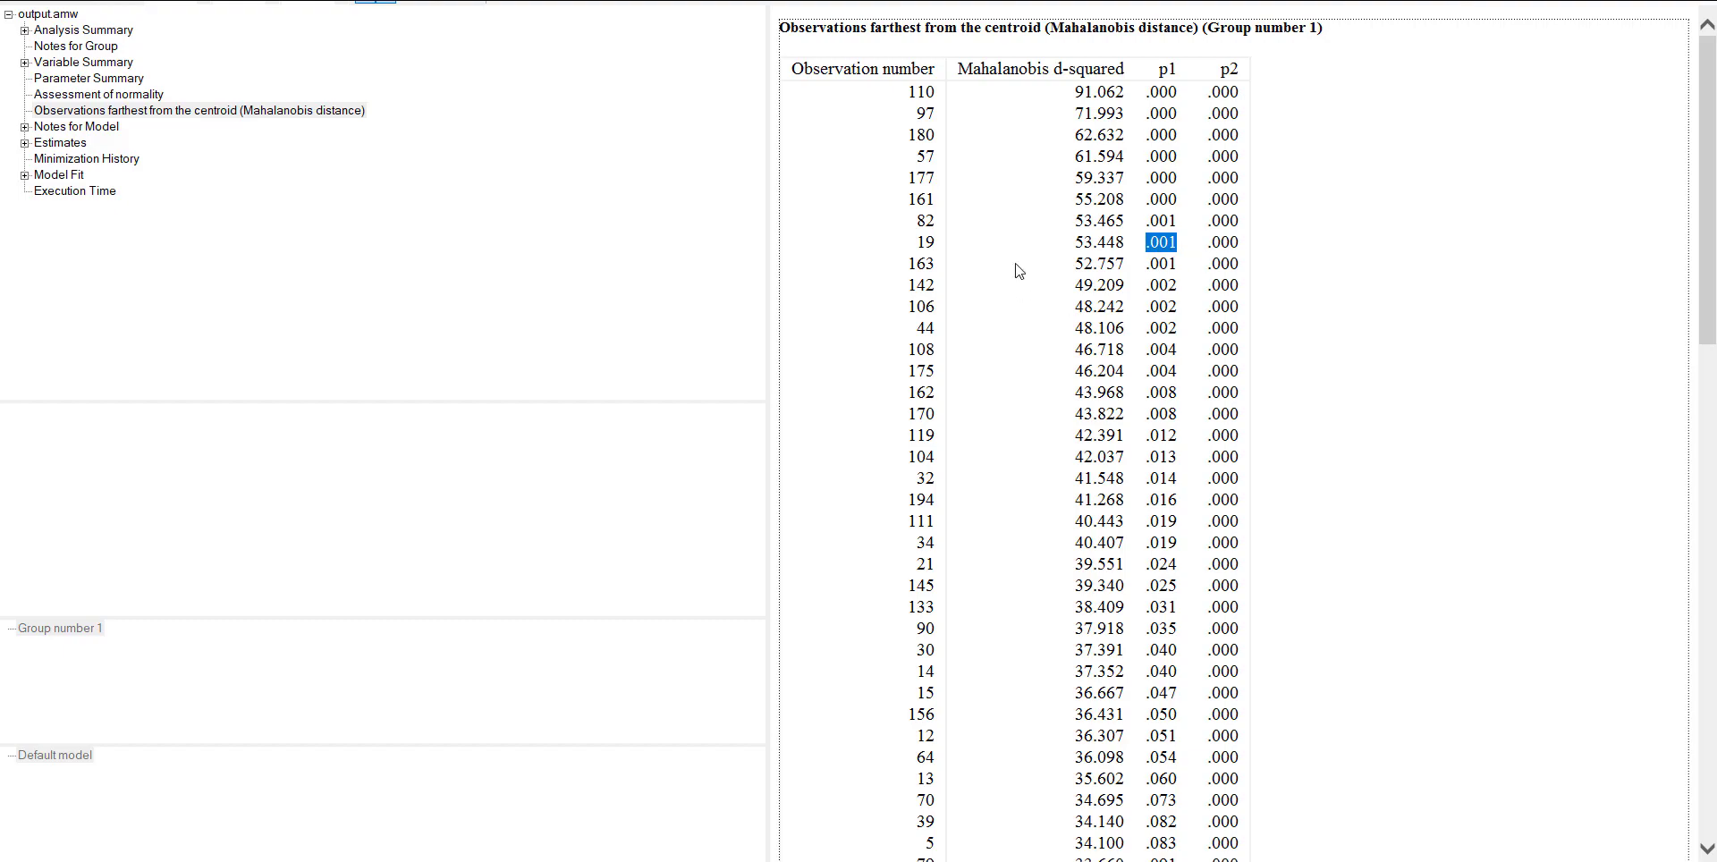
Step: Review the p1 and p2 values further down the Mahalanobis distance table for potential outliers, and close the text output
{"action": "scroll", "coordinate": [1250, 385], "scroll_direction": "down", "scroll_amount": 16}
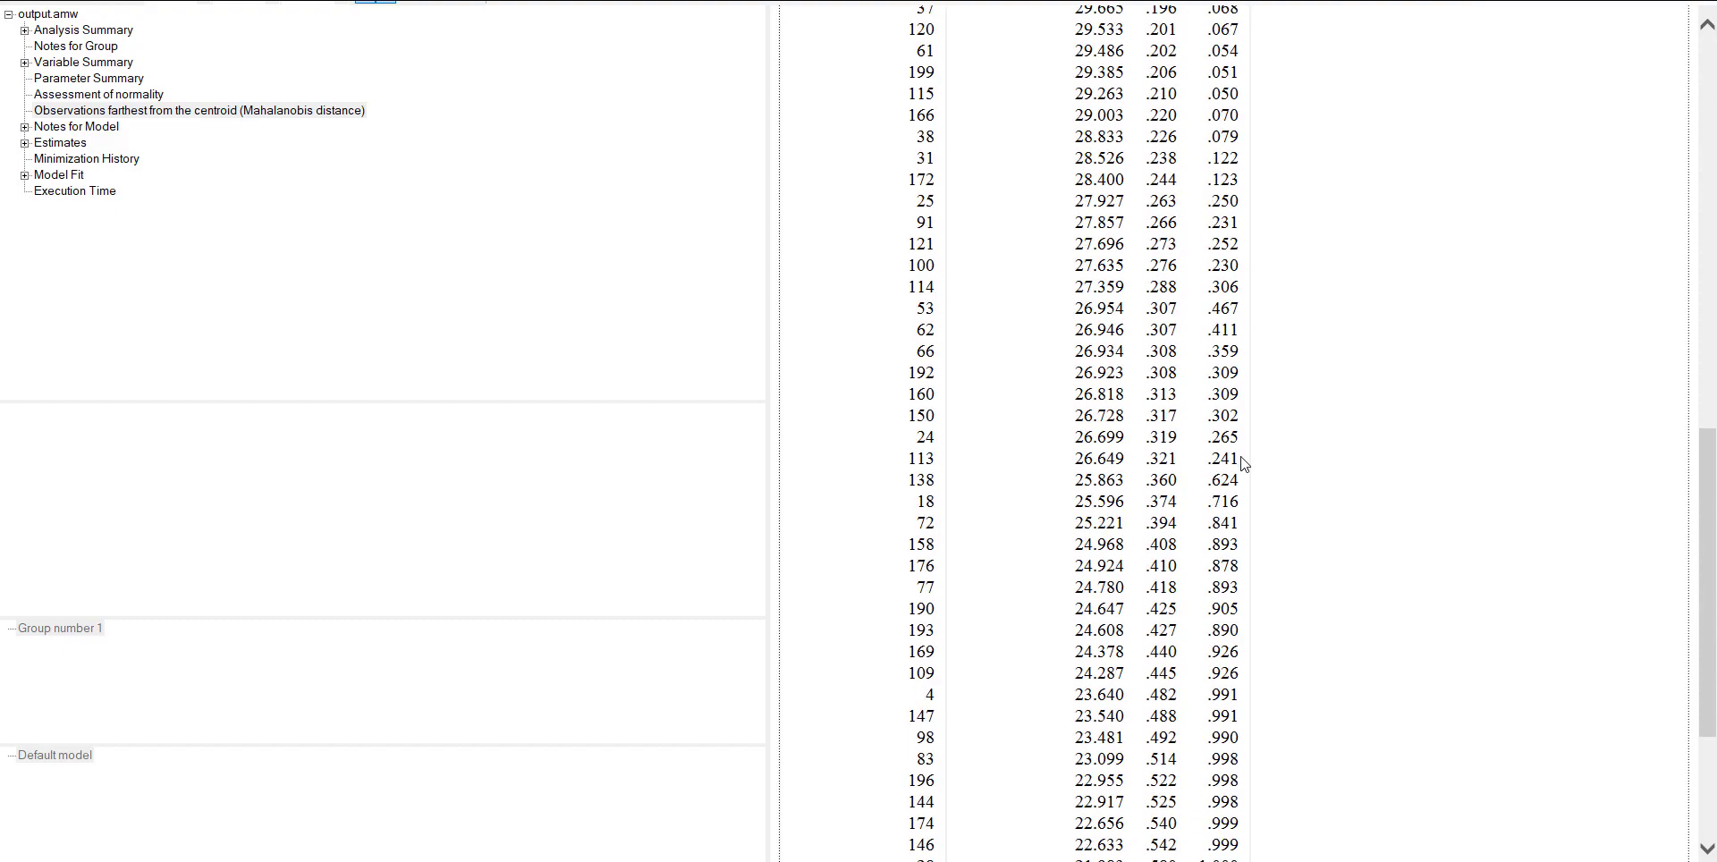
{"action": "scroll", "coordinate": [1245, 463], "scroll_direction": "up", "scroll_amount": 5}
{"action": "scroll", "coordinate": [1246, 463], "scroll_direction": "up", "scroll_amount": 12}
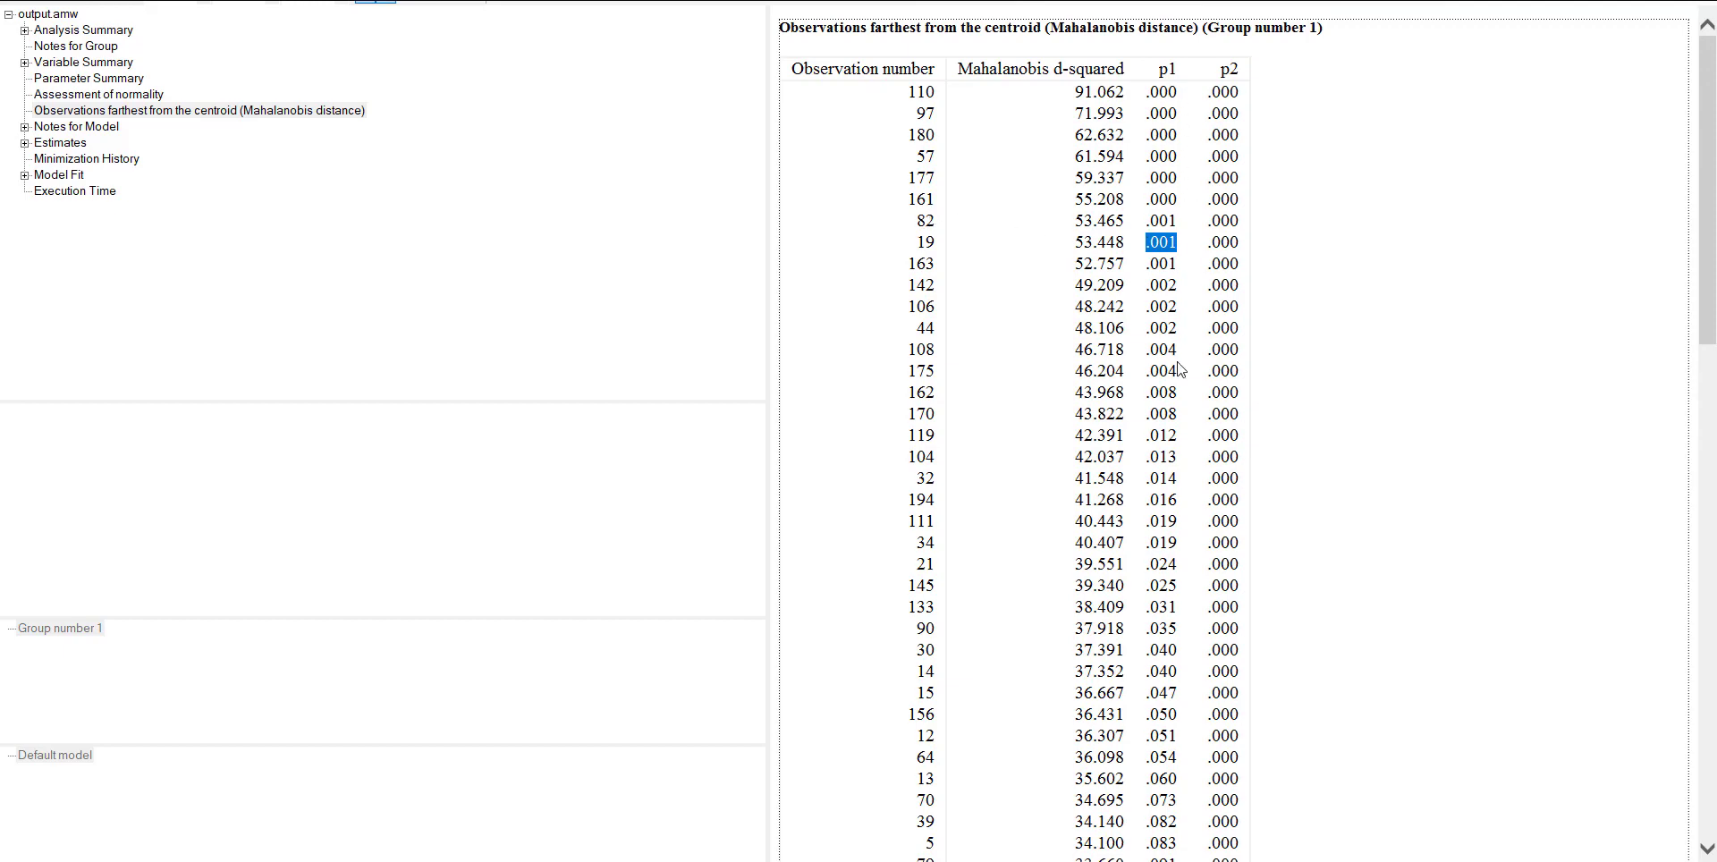
{"action": "scroll", "coordinate": [1179, 369], "scroll_direction": "down", "scroll_amount": 10}
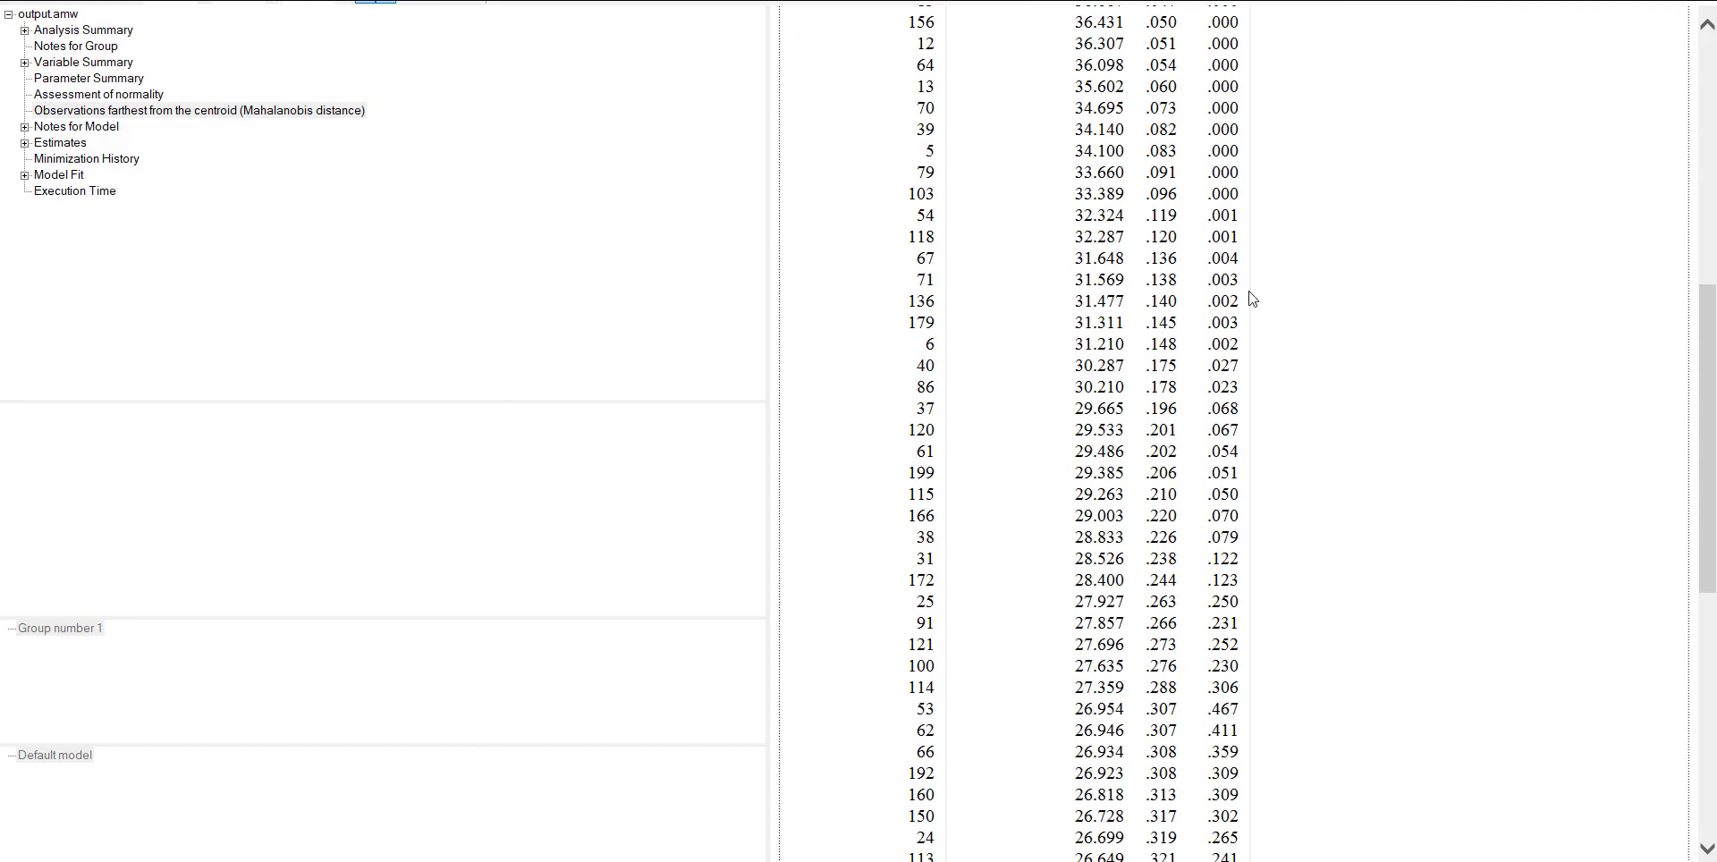
{"action": "scroll", "coordinate": [1246, 228], "scroll_direction": "up", "scroll_amount": 10}
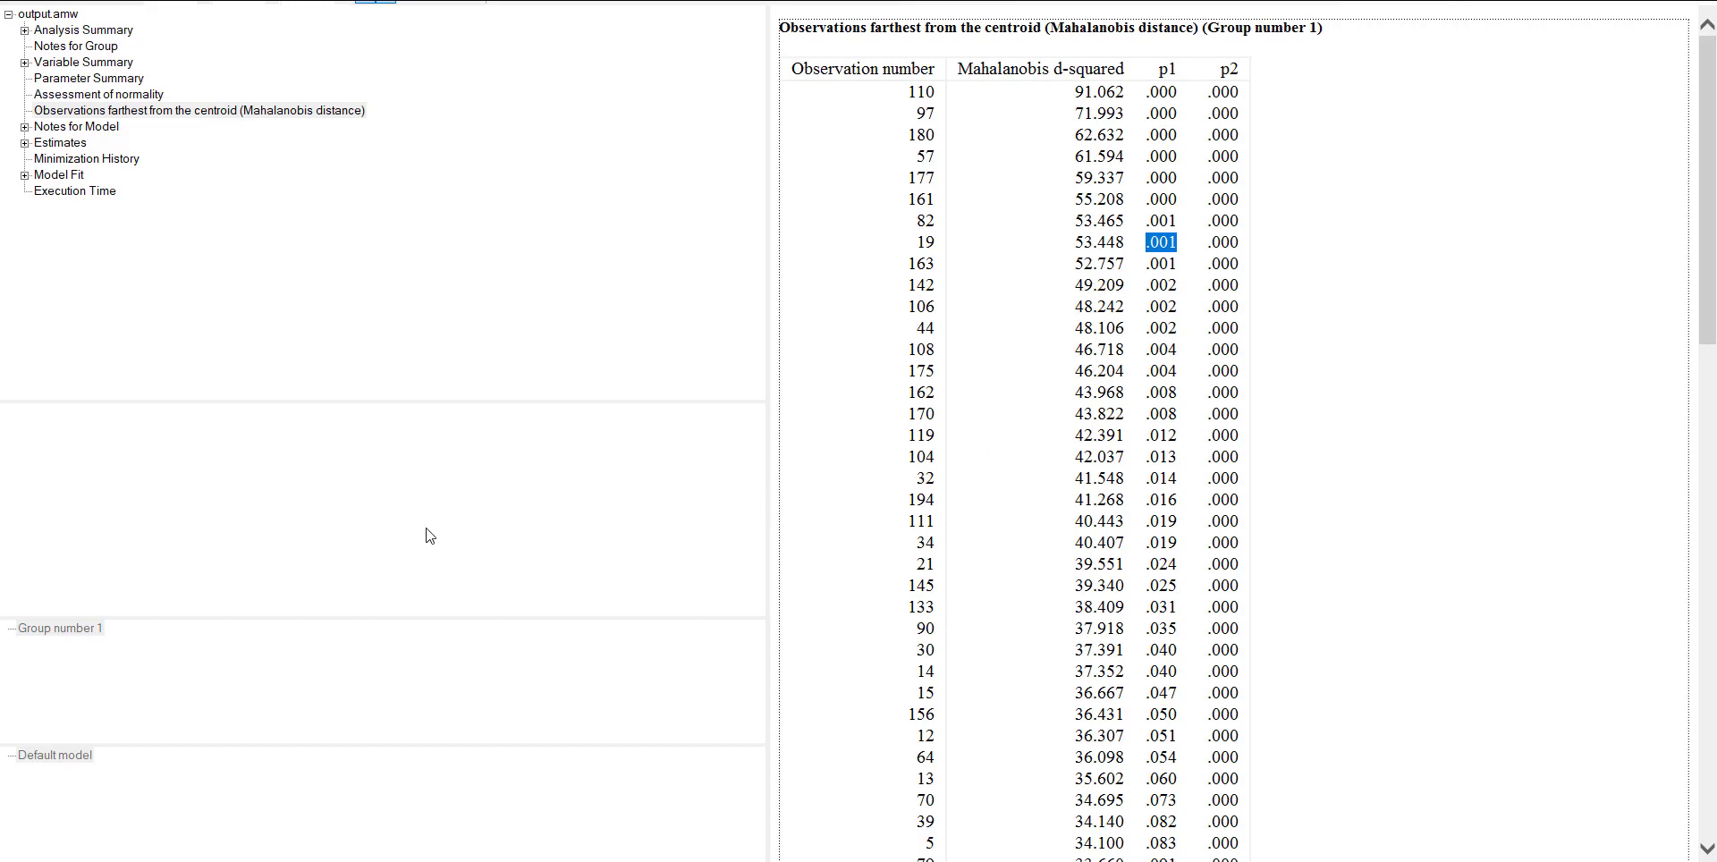
{"action": "left_click", "coordinate": [1693, 5]}
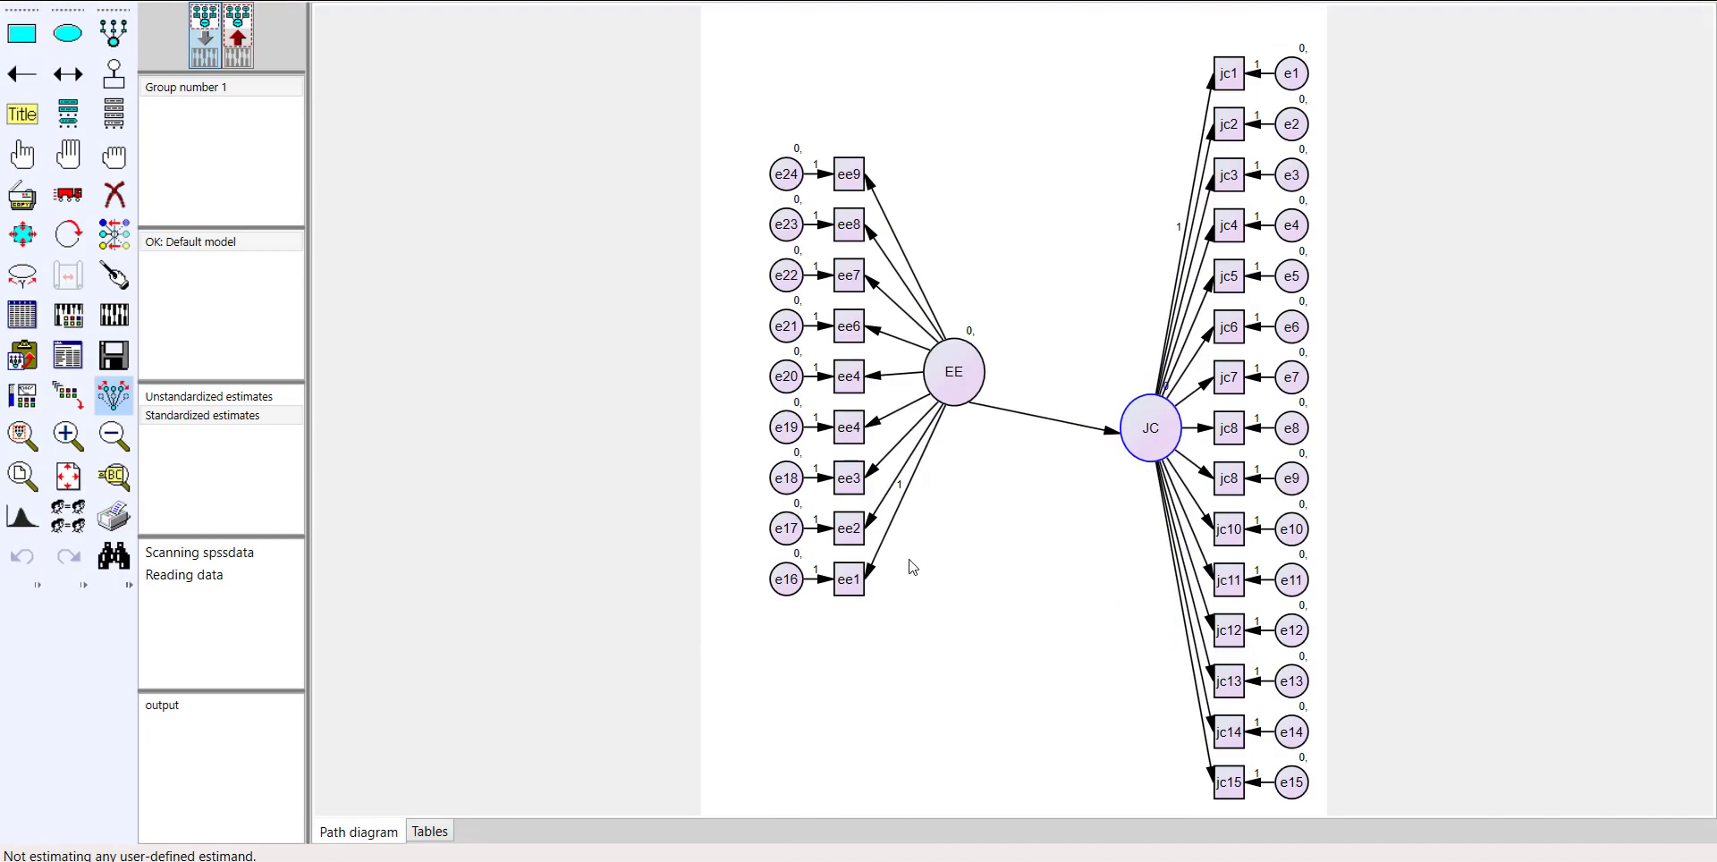